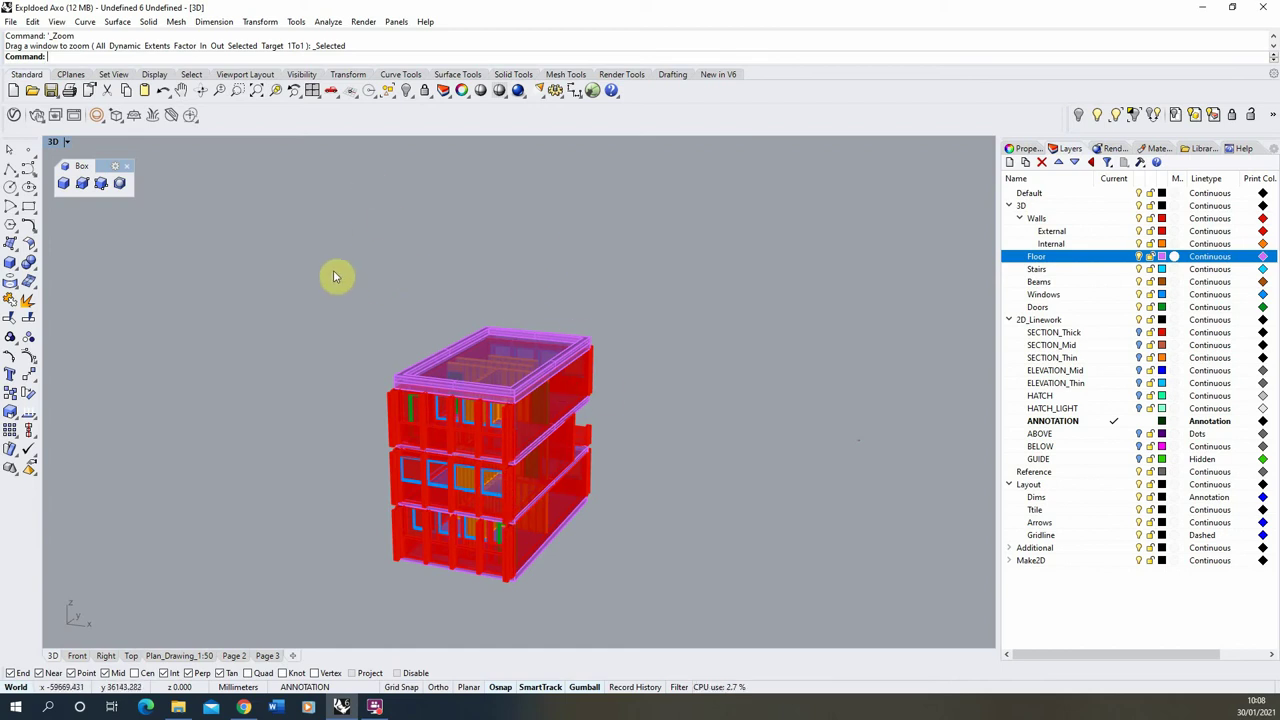
- Examine the exploded axonometric reference sheet placed beside the building model
scroll(263, 290, "down", 5)
scroll(281, 322, "down", 9)
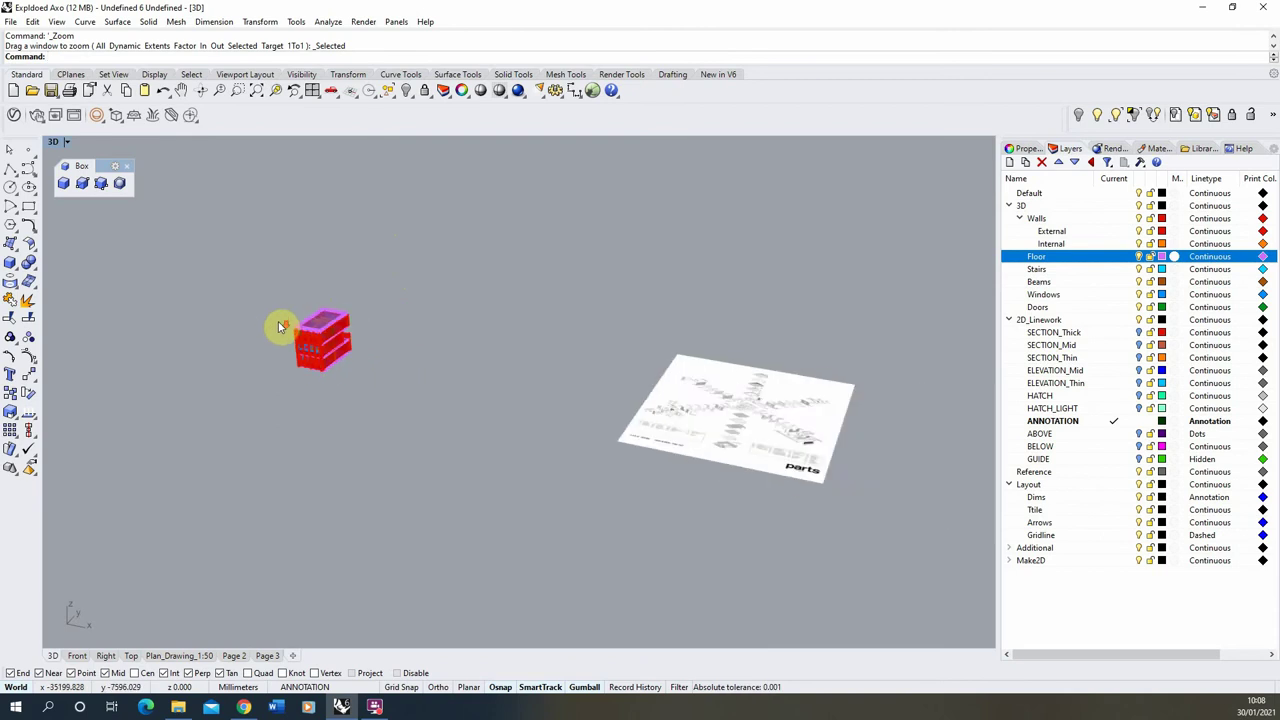
left_click(600, 389)
mouse_move(592, 388)
right_mouse_down()
mouse_move(606, 457)
mouse_move(645, 481)
right_mouse_up()
scroll(653, 443, "up", 10)
right_click_drag(551, 371, 549, 400)
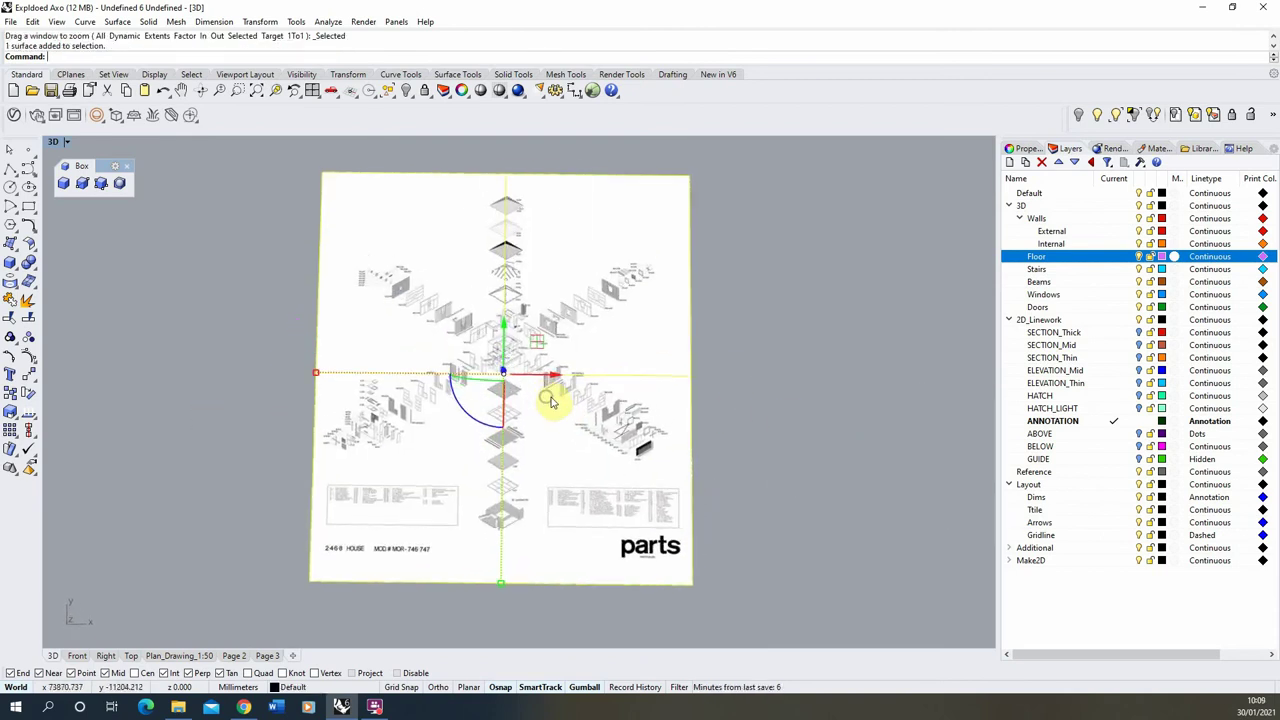
scroll(506, 390, "up", 2)
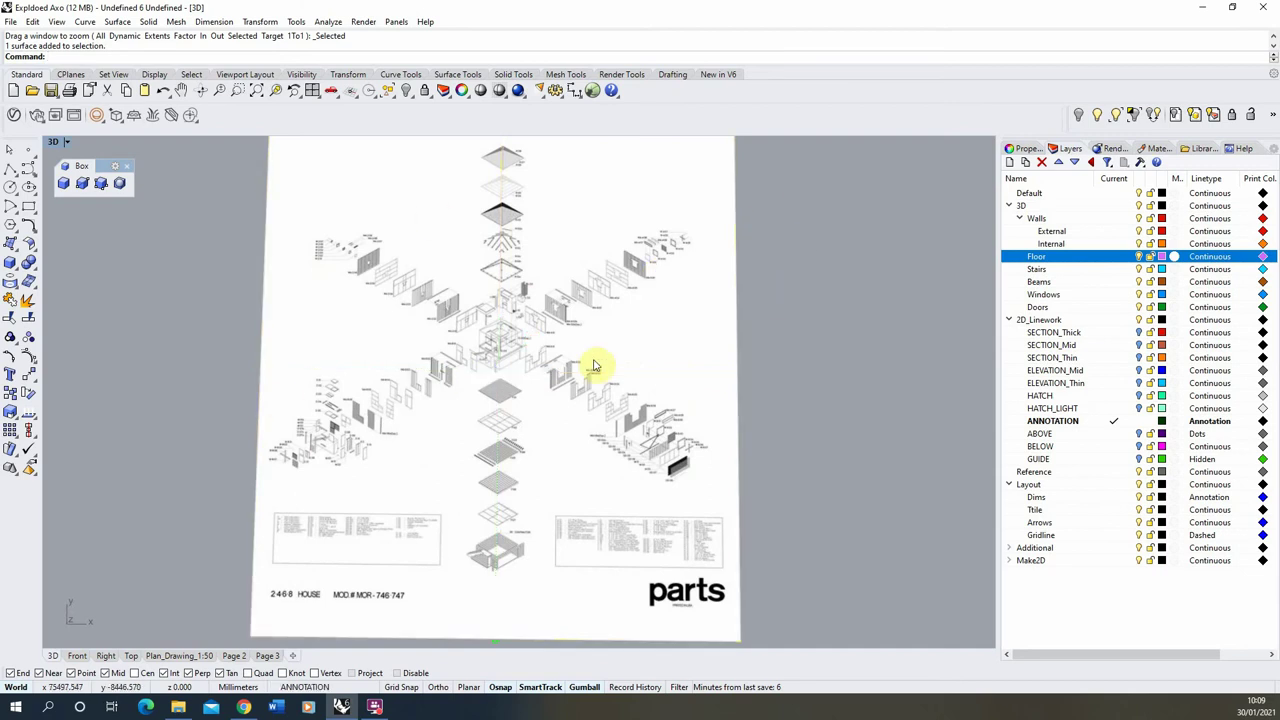
- Examine the three-storey building model from above, including the roof slab and the outer walls
scroll(895, 387, "down", 3)
scroll(895, 387, "down", 3)
right_click_drag(463, 403, 391, 281)
scroll(406, 328, "up", 8)
left_click(392, 281)
left_click(458, 324)
right_click_drag(530, 334, 406, 271)
scroll(406, 270, "up", 5)
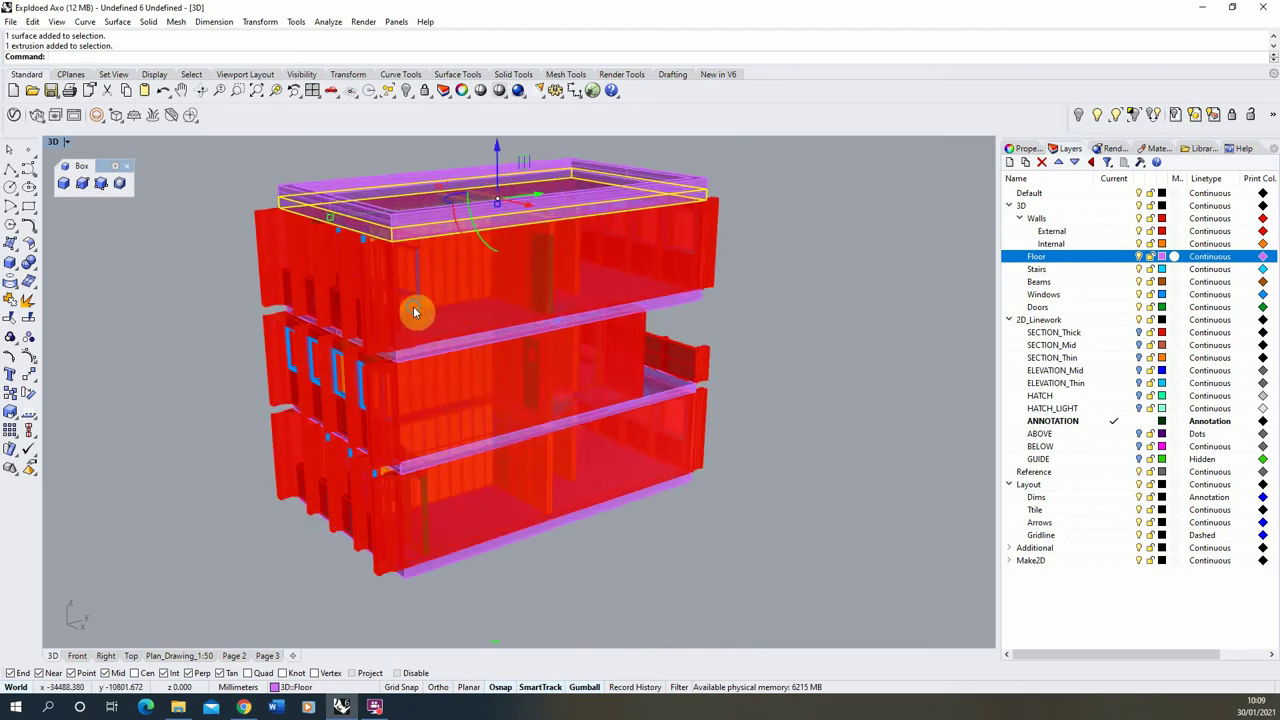
right_click_drag(240, 302, 559, 367)
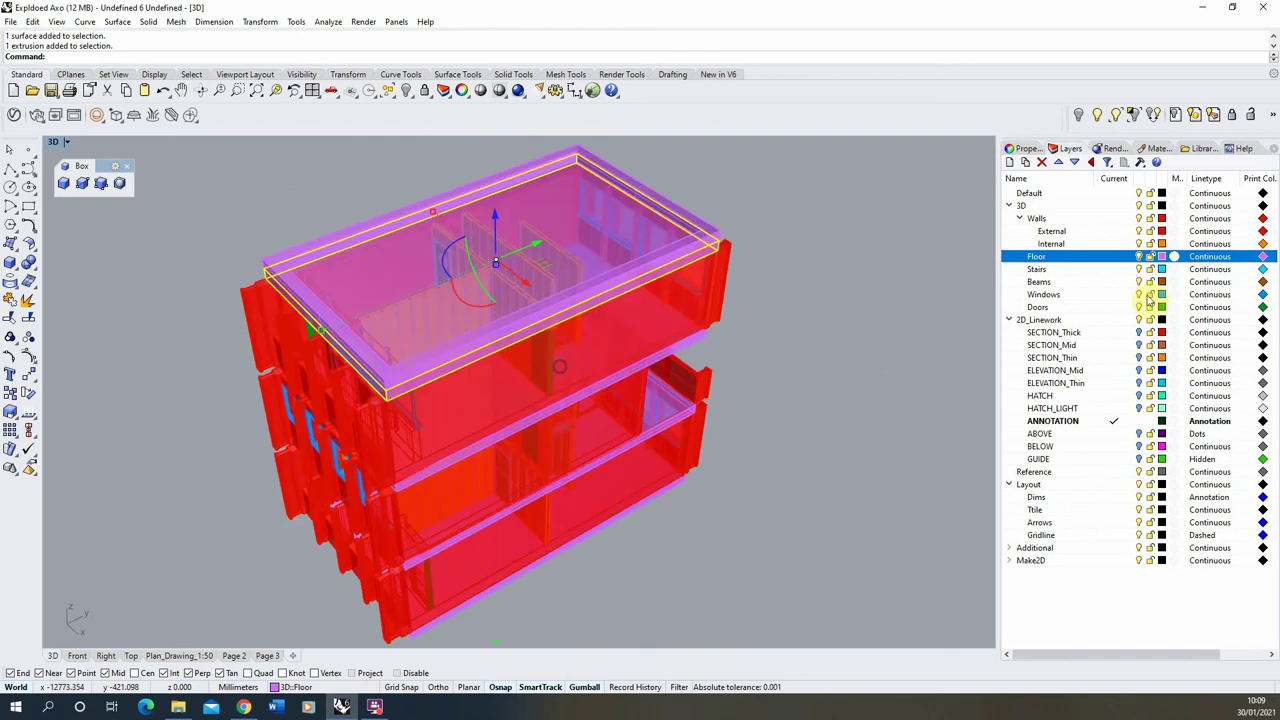
- Hide the Floor layer and examine the internal walls, doors and windows inside the building
left_click(1139, 257)
right_click_drag(586, 263, 517, 358)
scroll(517, 359, "up", 5)
scroll(480, 394, "down", 3)
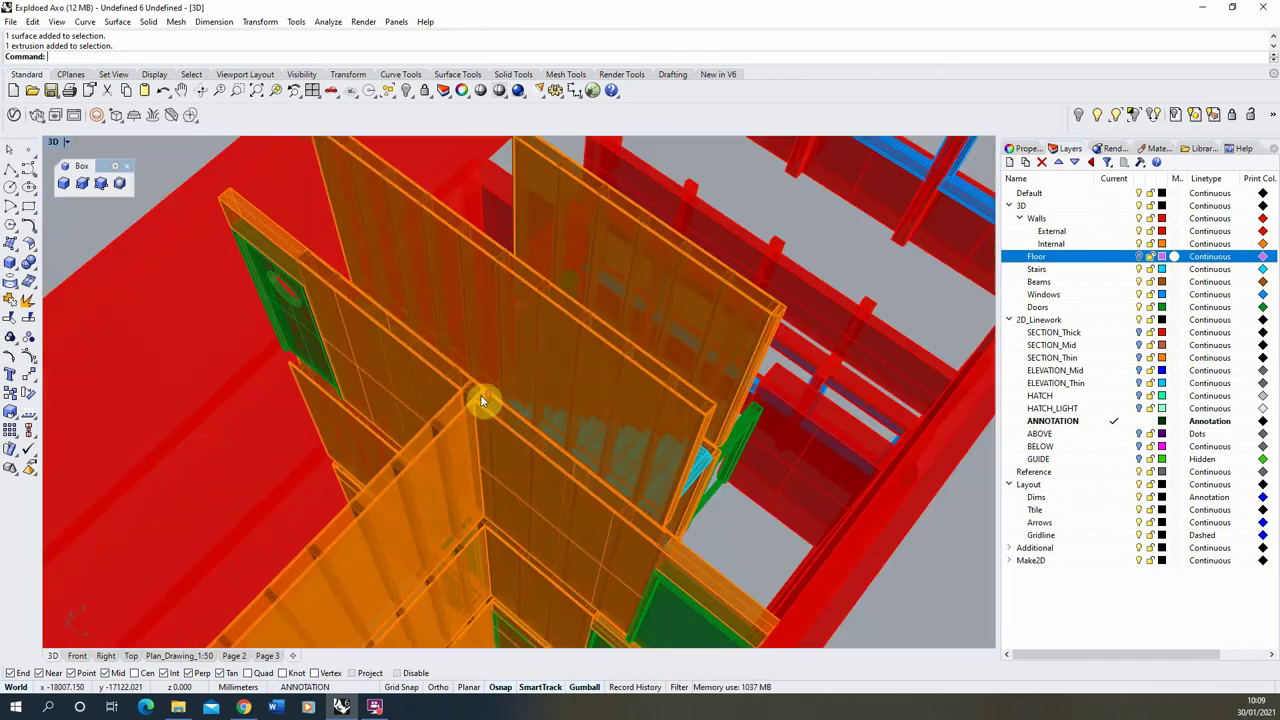
scroll(503, 300, "down", 3)
right_click_drag(503, 300, 515, 372)
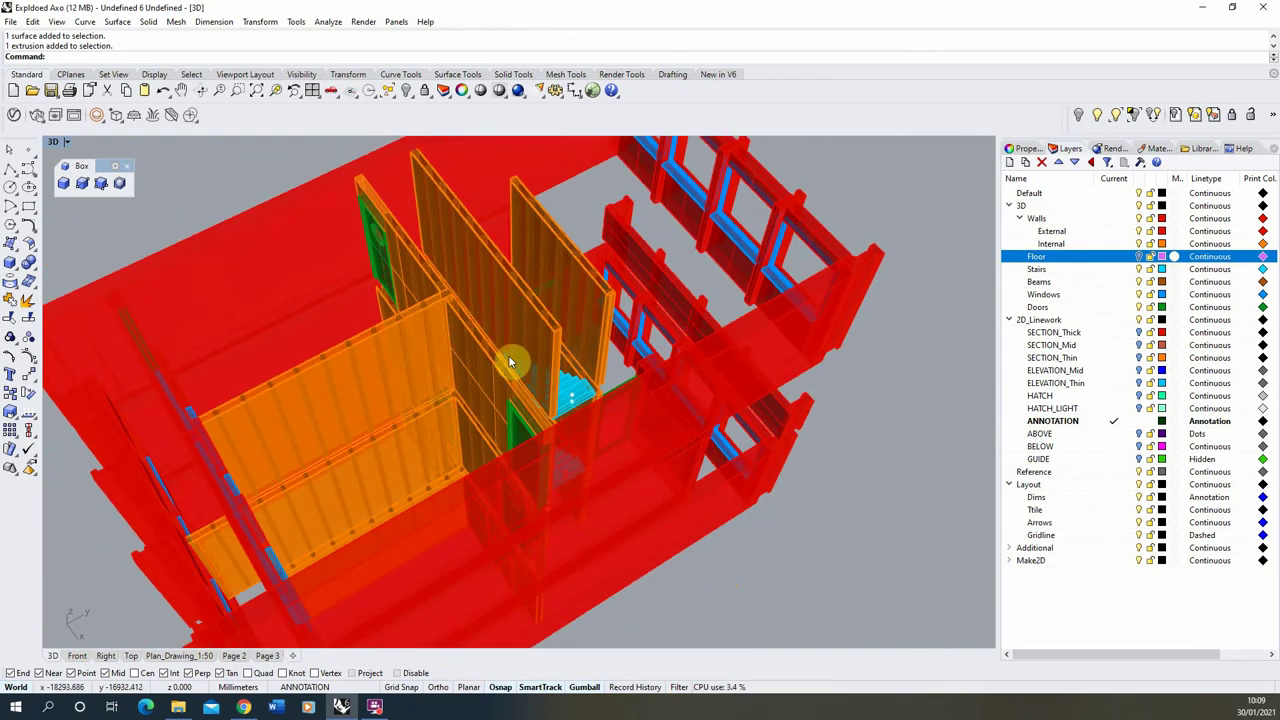
right_click_drag(286, 351, 474, 355)
scroll(566, 472, "down", 5)
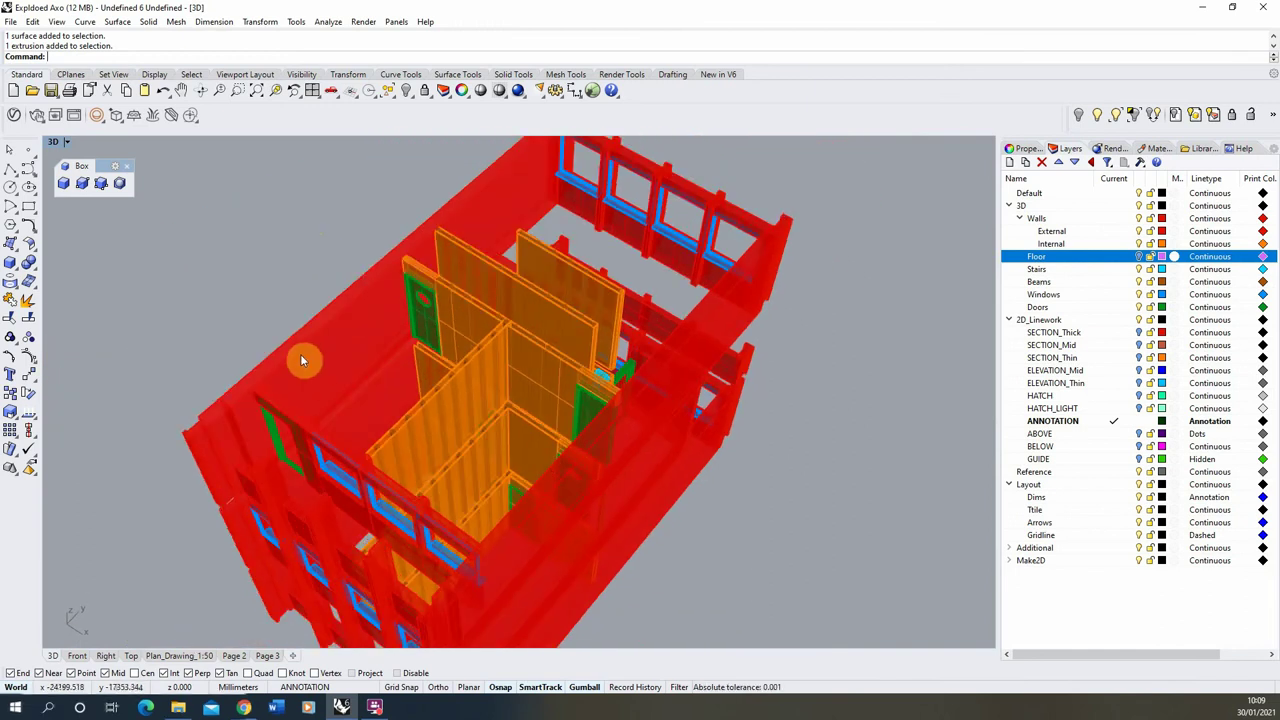
right_click_drag(297, 371, 314, 297)
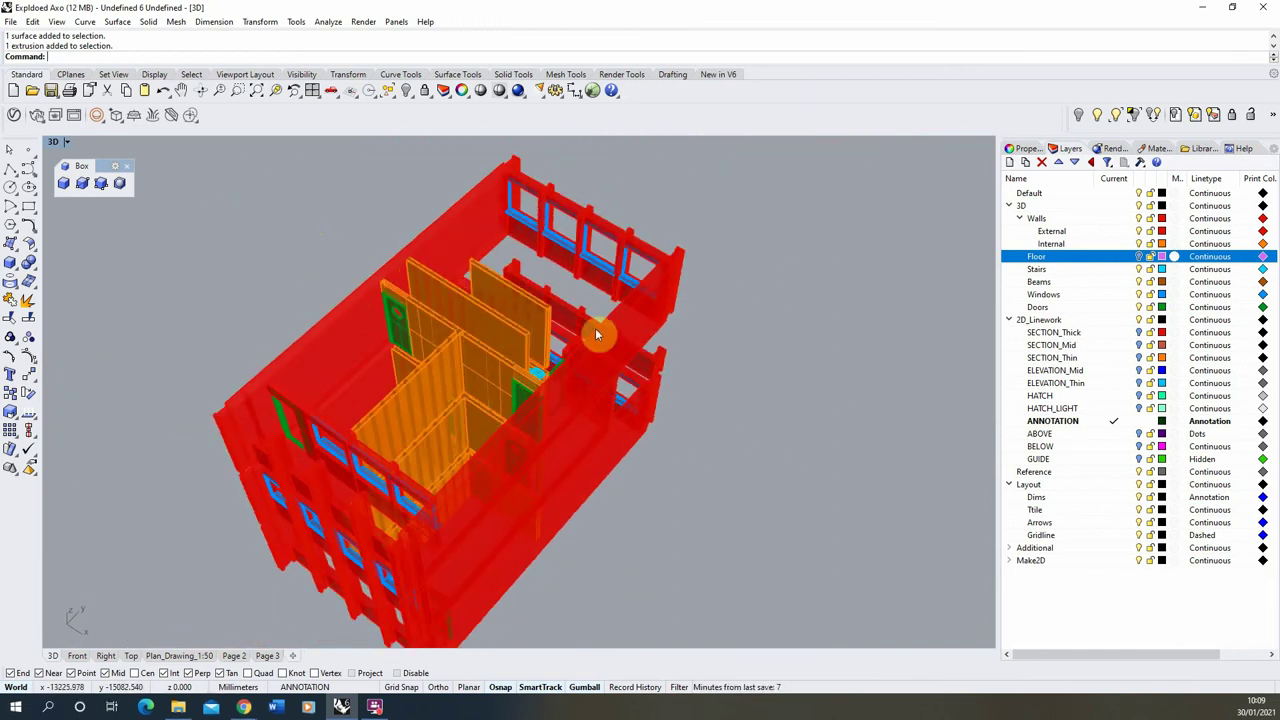
- Select the top-floor external walls one by one to check how the building is divided into separate pieces
left_click(326, 327)
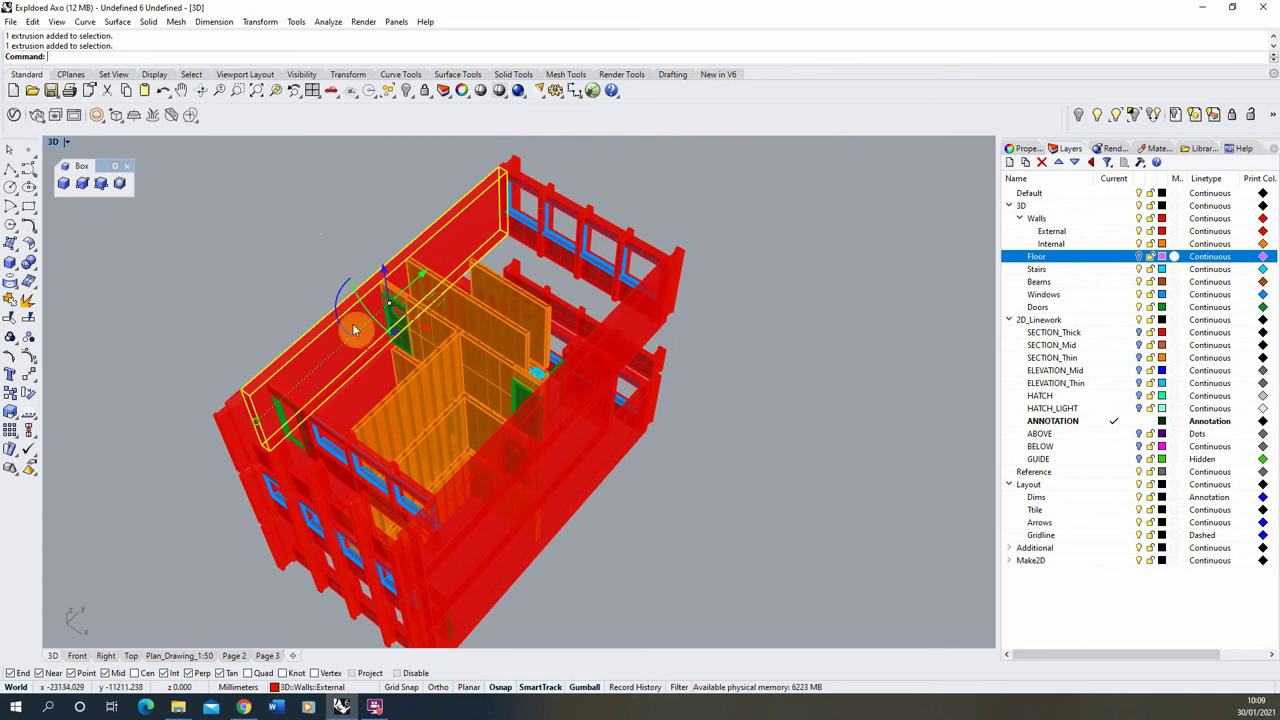
left_click(207, 436)
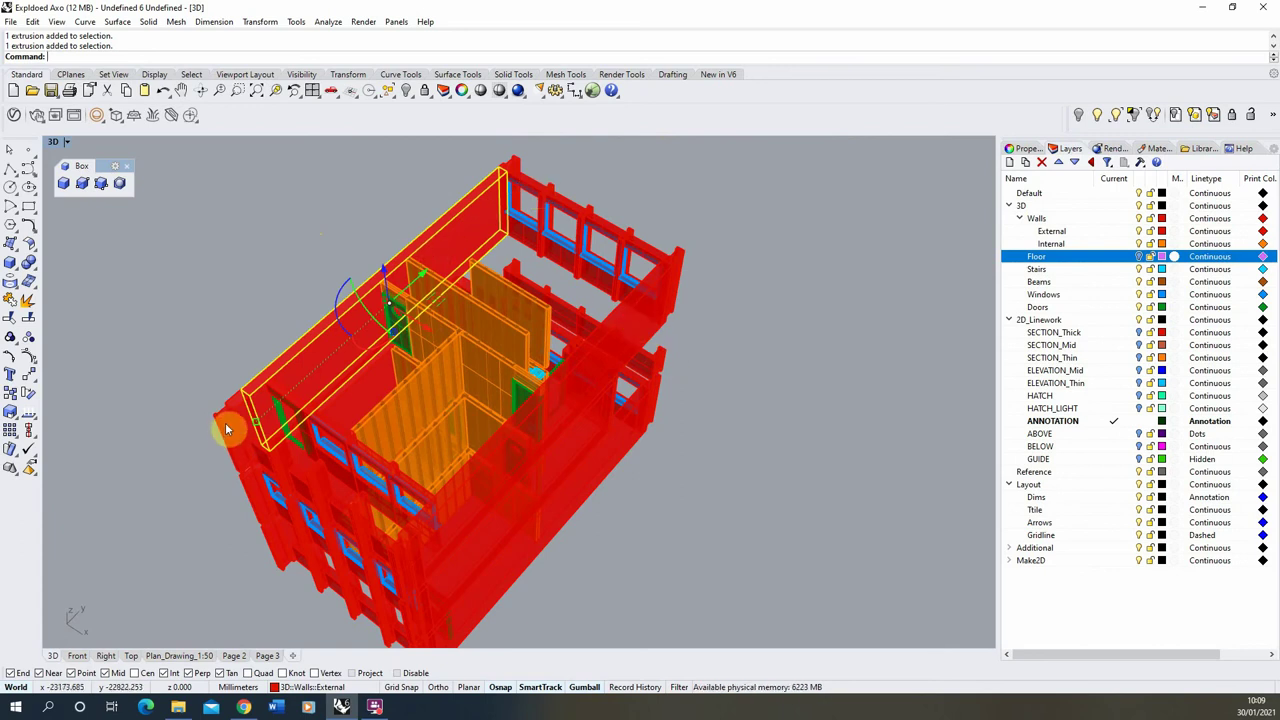
left_click(631, 322)
right_click_drag(648, 265, 585, 253)
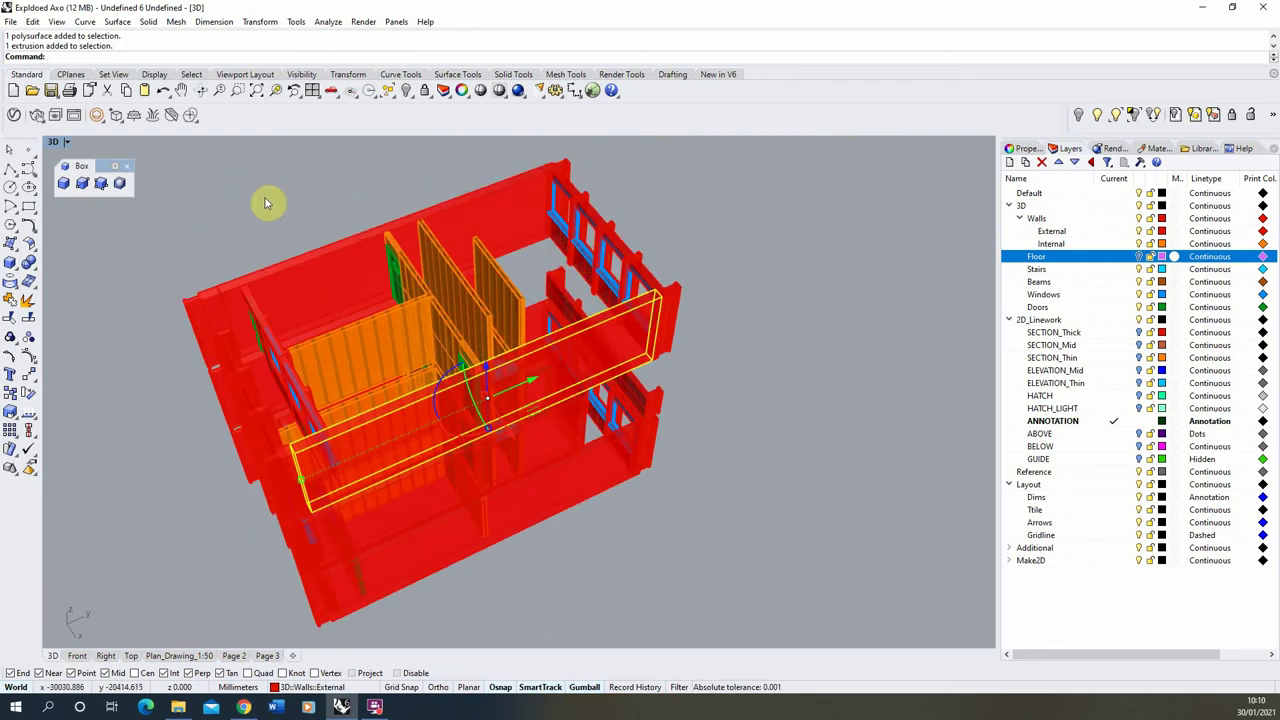
left_click(233, 216)
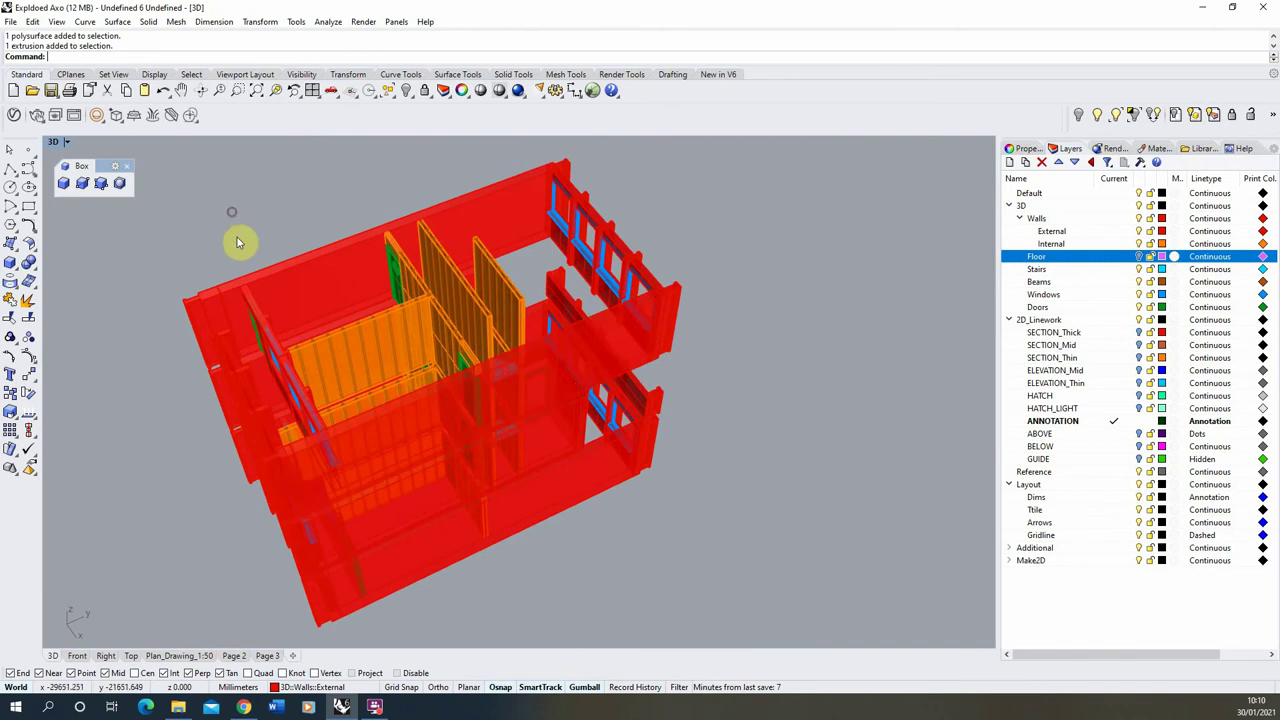
mouse_move(221, 257)
right_mouse_down()
mouse_move(203, 249)
mouse_move(234, 254)
right_mouse_up()
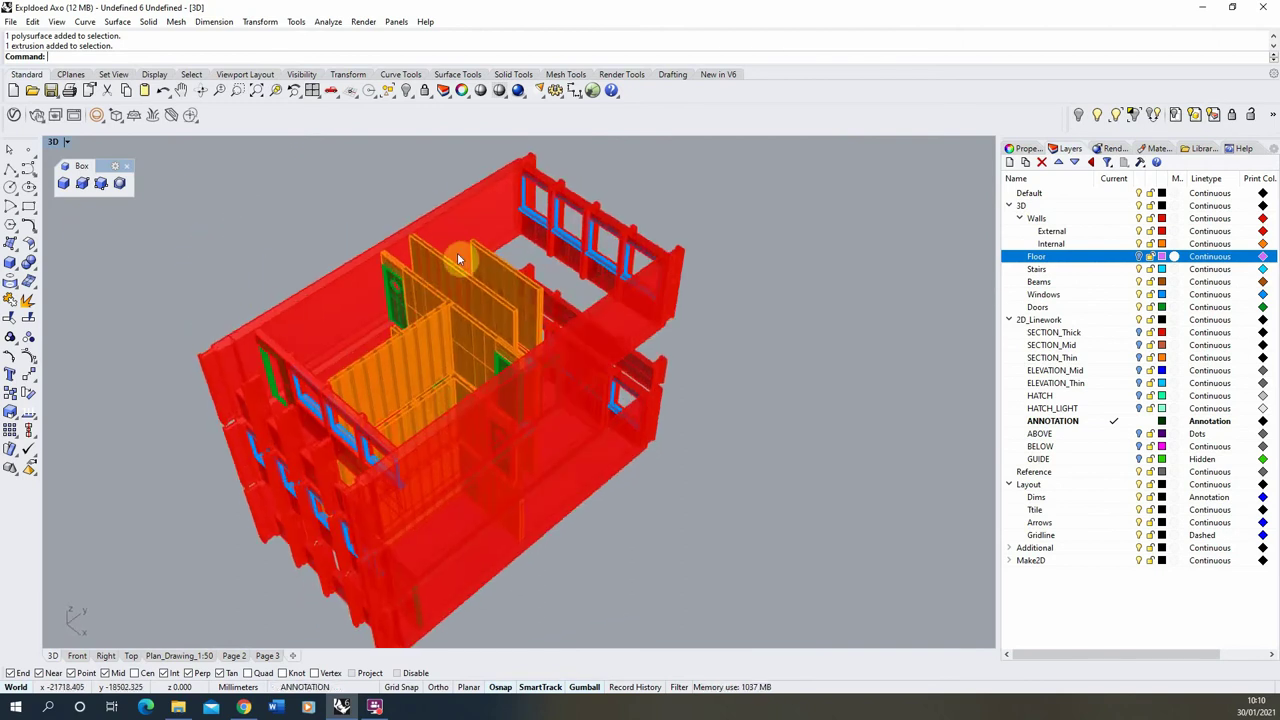
left_click(331, 278)
key("Delete")
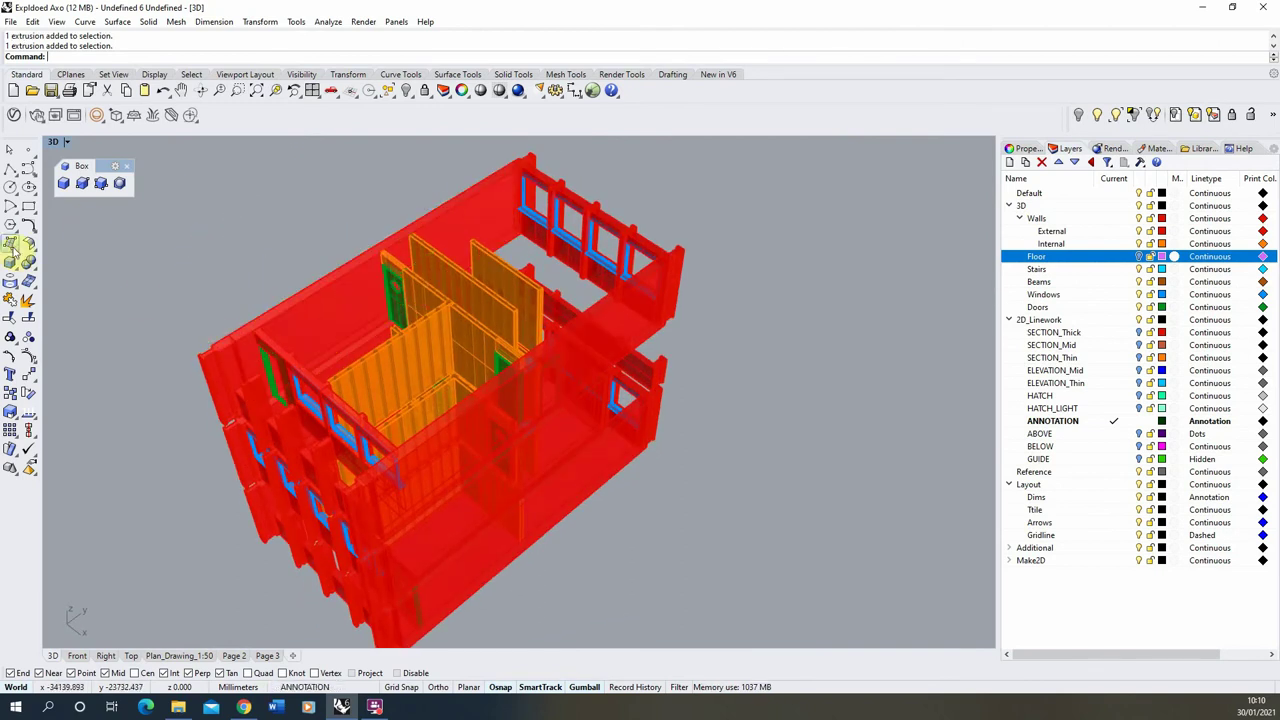
- Create a vertical plane surface across the building's front, starting at the end of the top-floor long side wall
left_click(14, 252)
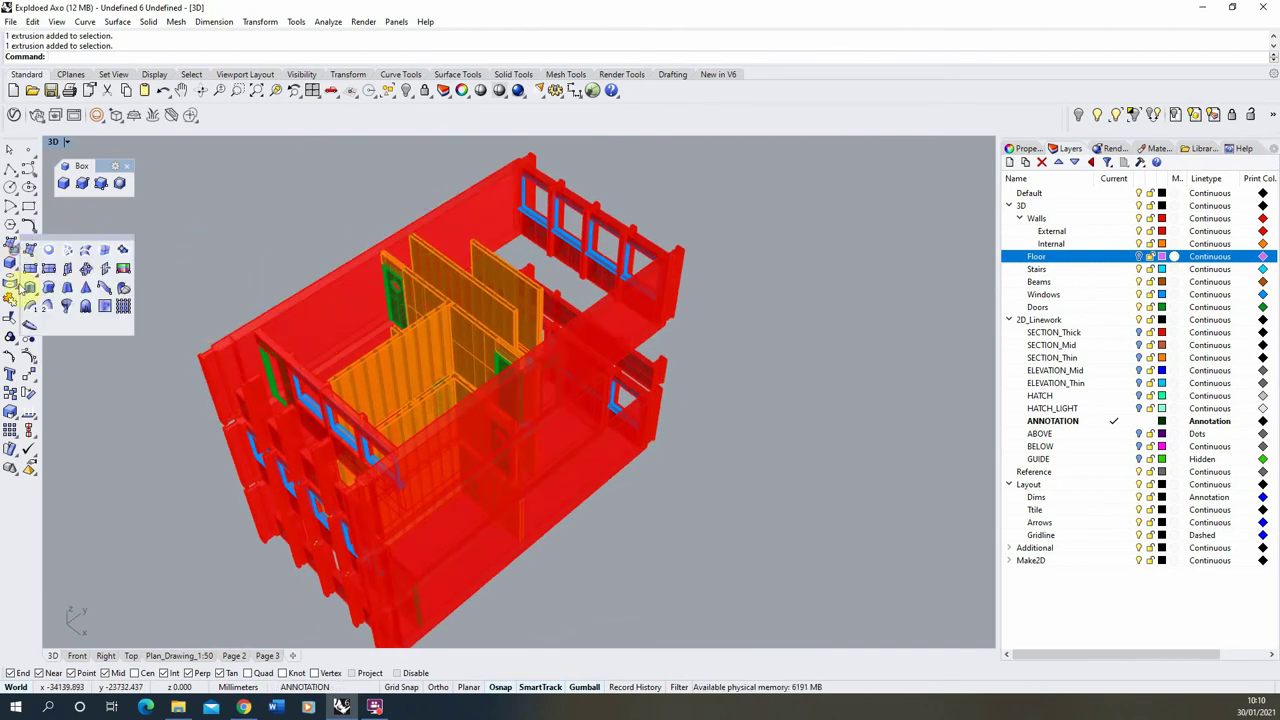
left_click(68, 270)
scroll(214, 335, "up", 6)
left_click(260, 340)
scroll(312, 349, "down", 6)
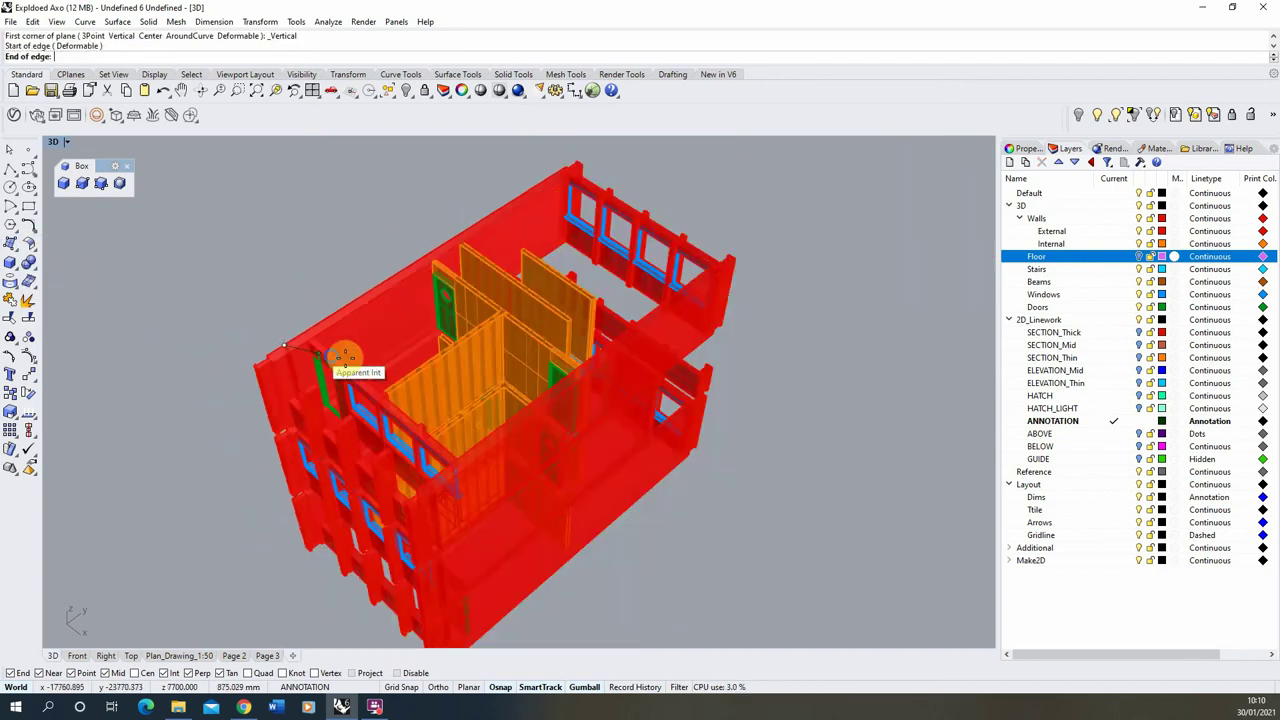
right_click_drag(313, 350, 486, 355)
scroll(774, 400, "up", 3)
left_click(770, 410)
right_click_drag(770, 410, 634, 374)
left_click(399, 510)
scroll(322, 371, "down", 5)
- Try to split the top-floor side wall and its corner column with the vertical plane, and delete the plane
scroll(208, 337, "up", 6)
left_click(175, 267)
left_click(106, 323, "shift")
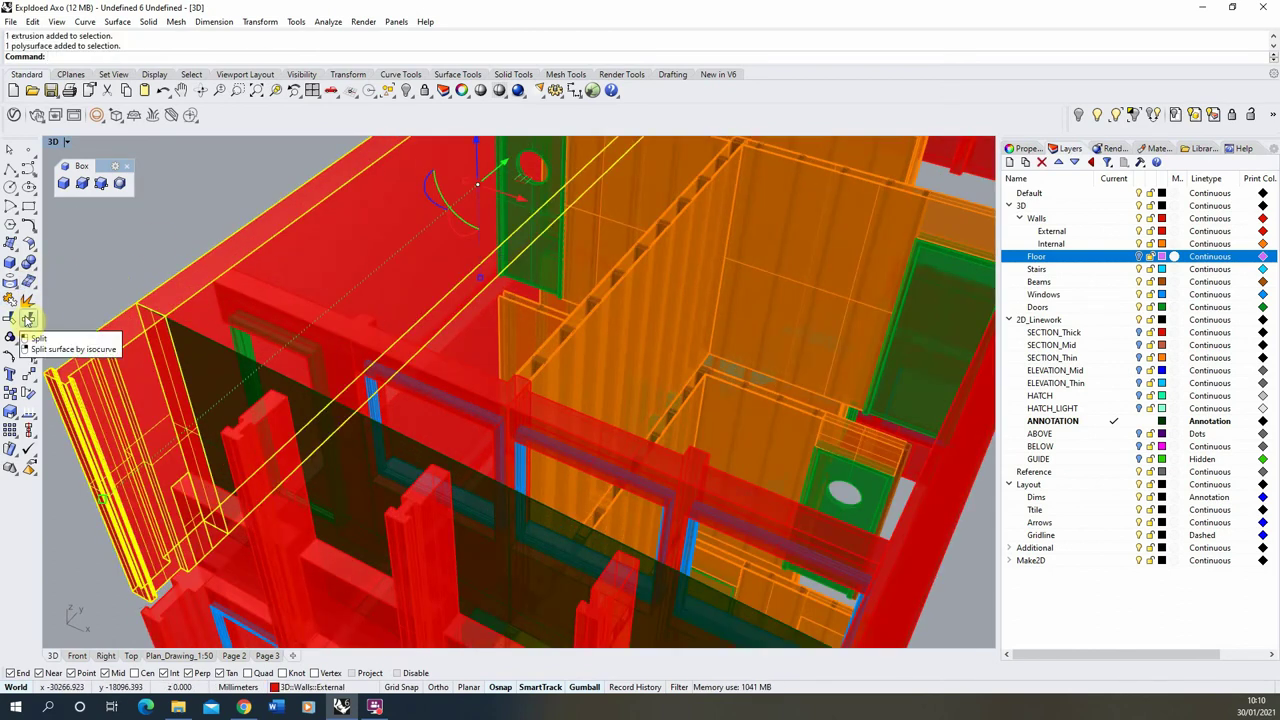
left_click(29, 317)
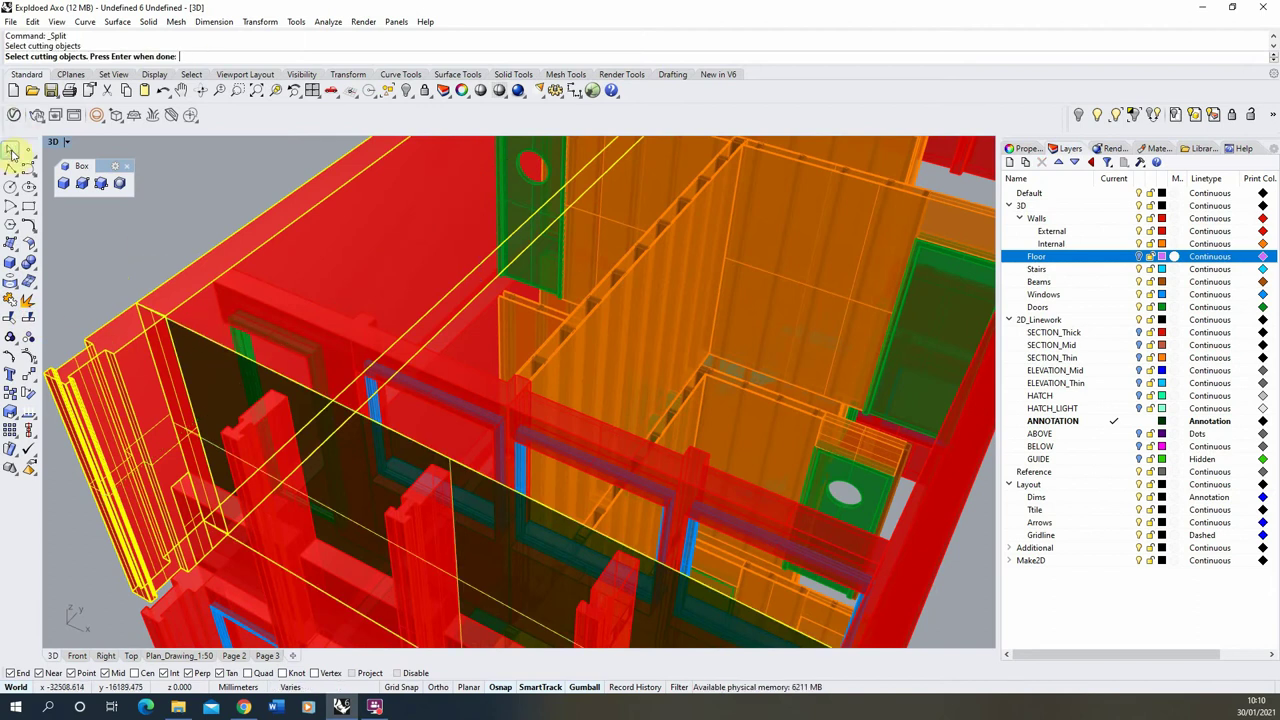
left_click(9, 149)
left_click(224, 337)
key("Delete")
- Move the two long top-floor side walls outward from the building on opposite sides
left_click(162, 288)
left_click(182, 374)
scroll(222, 330, "down", 11)
left_click_drag(345, 300, 534, 288)
left_click(550, 293)
left_click_drag(529, 360, 660, 380)
left_click(551, 207)
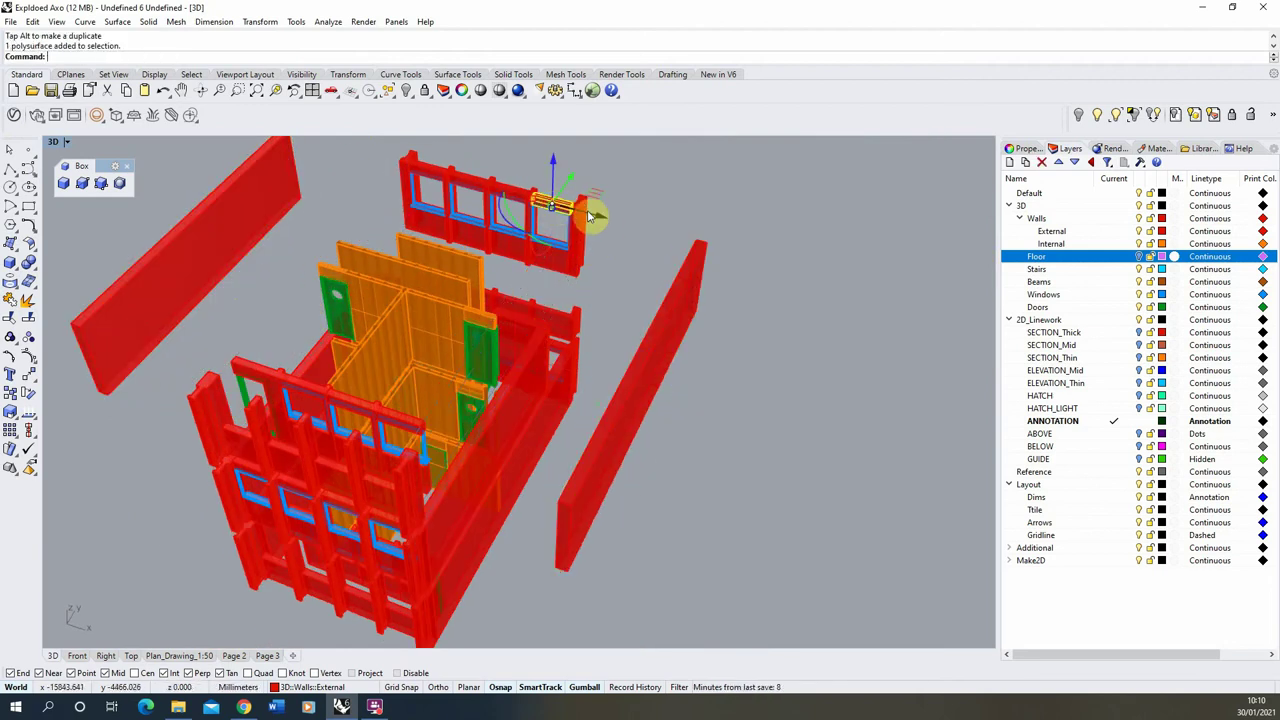
- Undo the moves of both side walls and show the Floor layer again
key("ctrl+z")
key("ctrl+z")
key("ctrl+z")
key("ctrl+z")
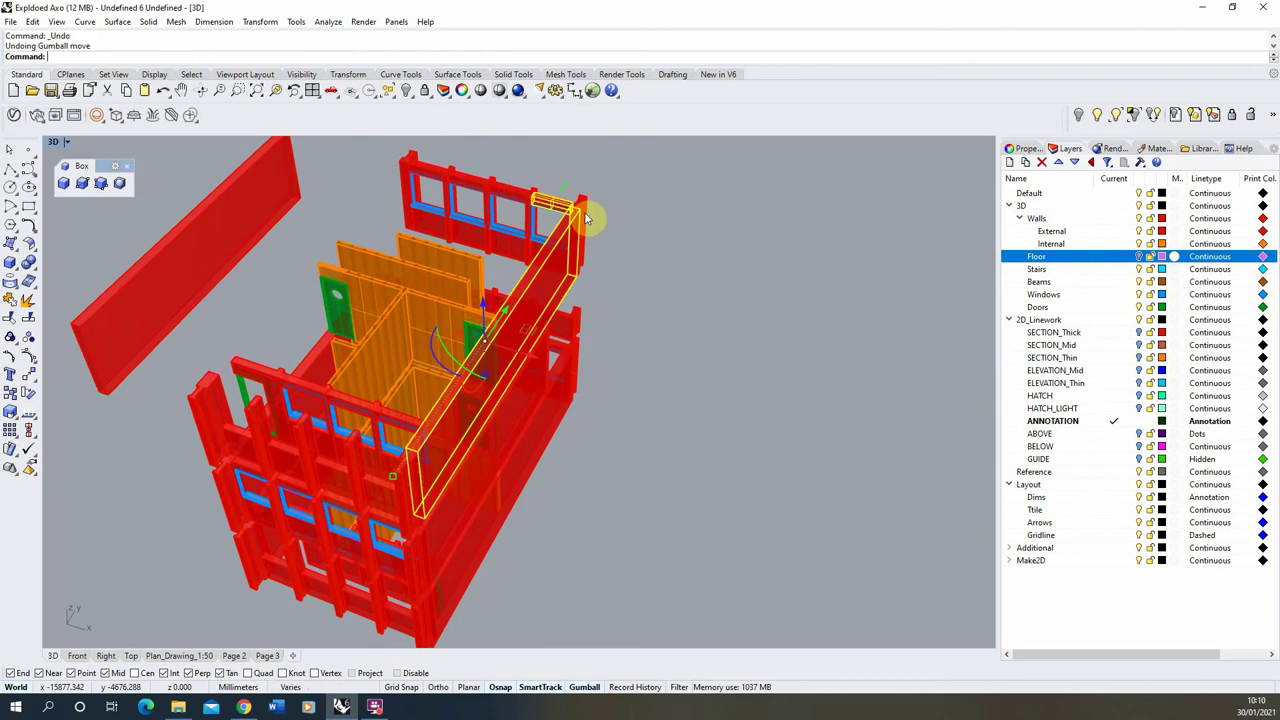
scroll(645, 433, "down", 3)
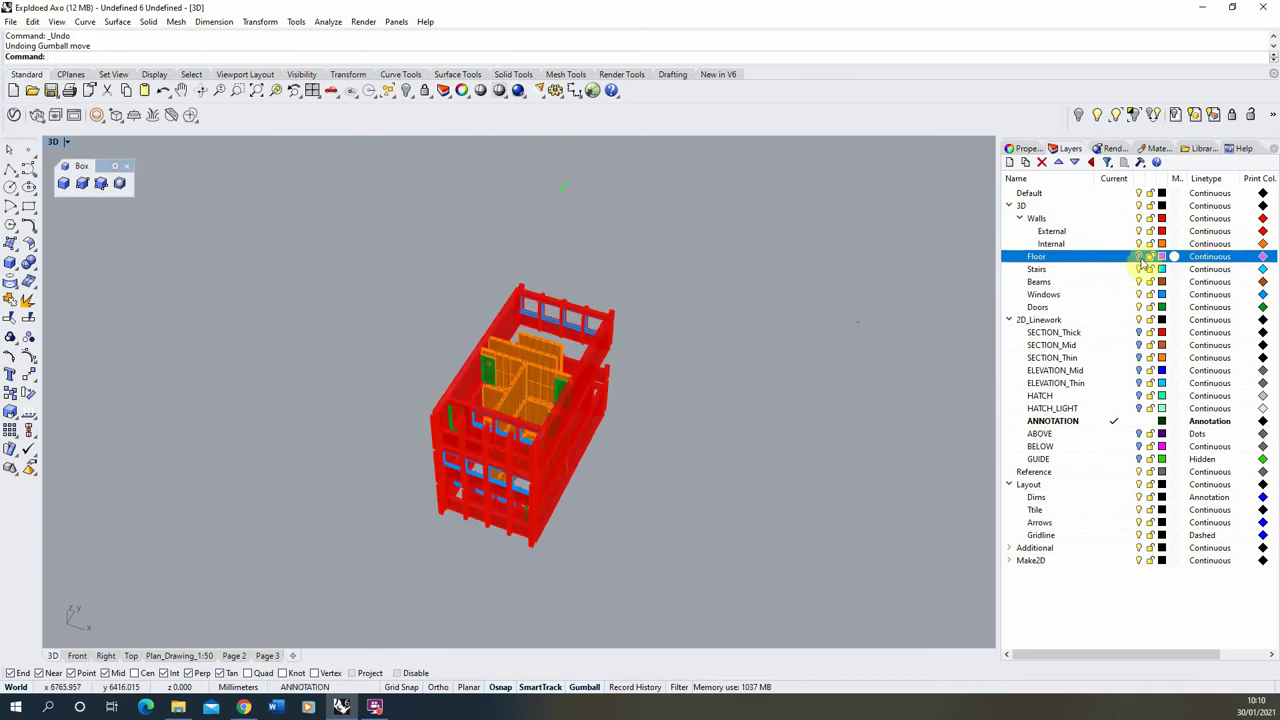
left_click(1143, 258)
right_click_drag(520, 471, 516, 435)
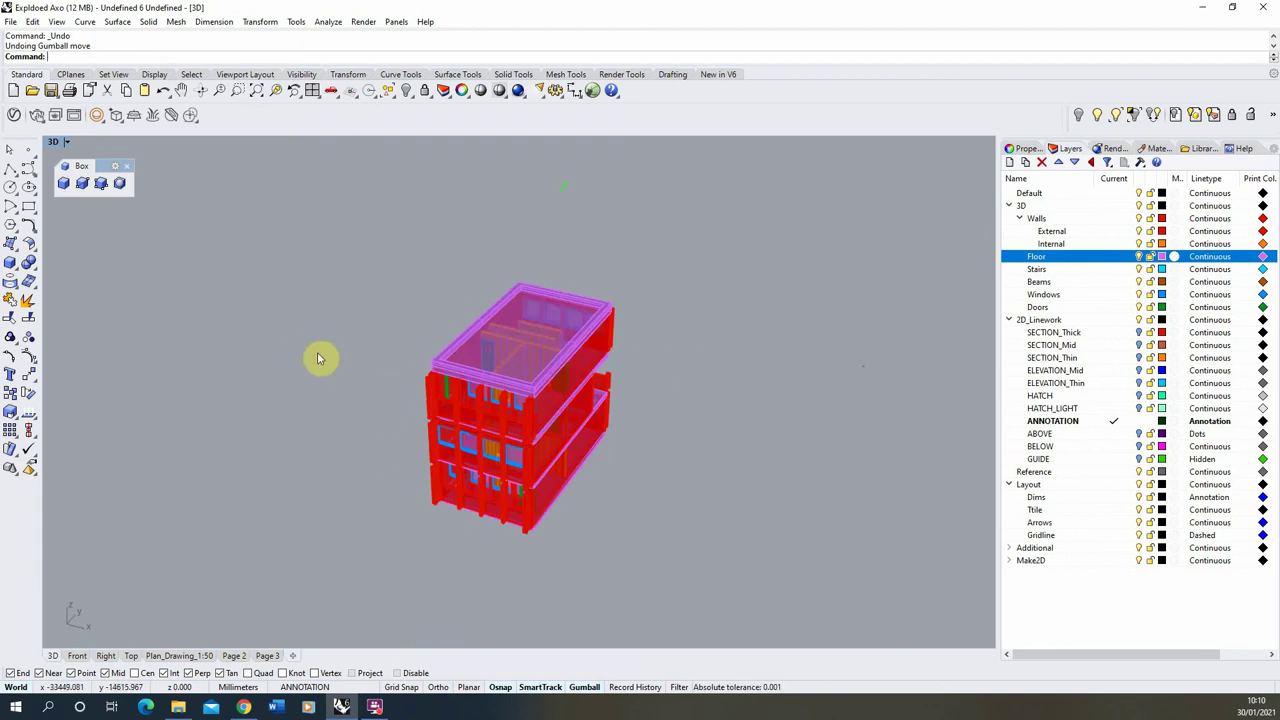
- Examine how the parts spread along diagonal and vertical axes on the exploded axonometric reference sheet
scroll(229, 331, "down", 5)
right_click_drag(723, 422, 801, 472)
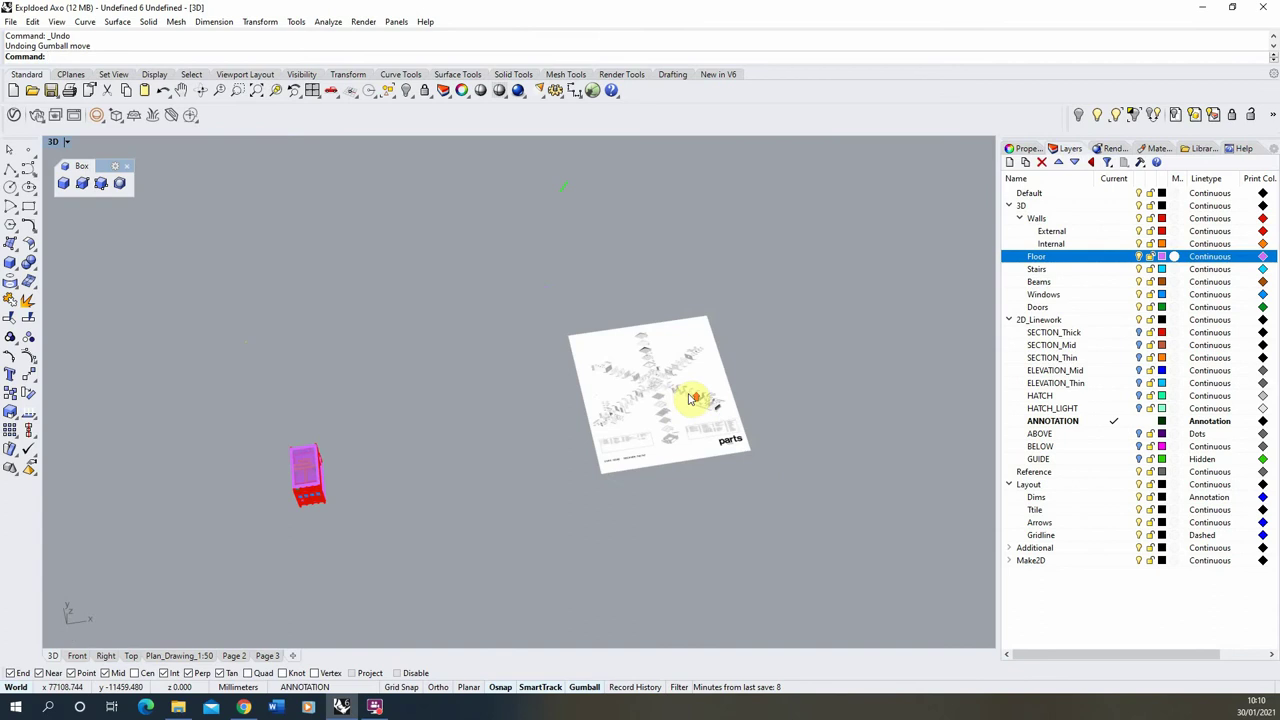
scroll(688, 397, "up", 12)
right_click_drag(606, 381, 595, 387)
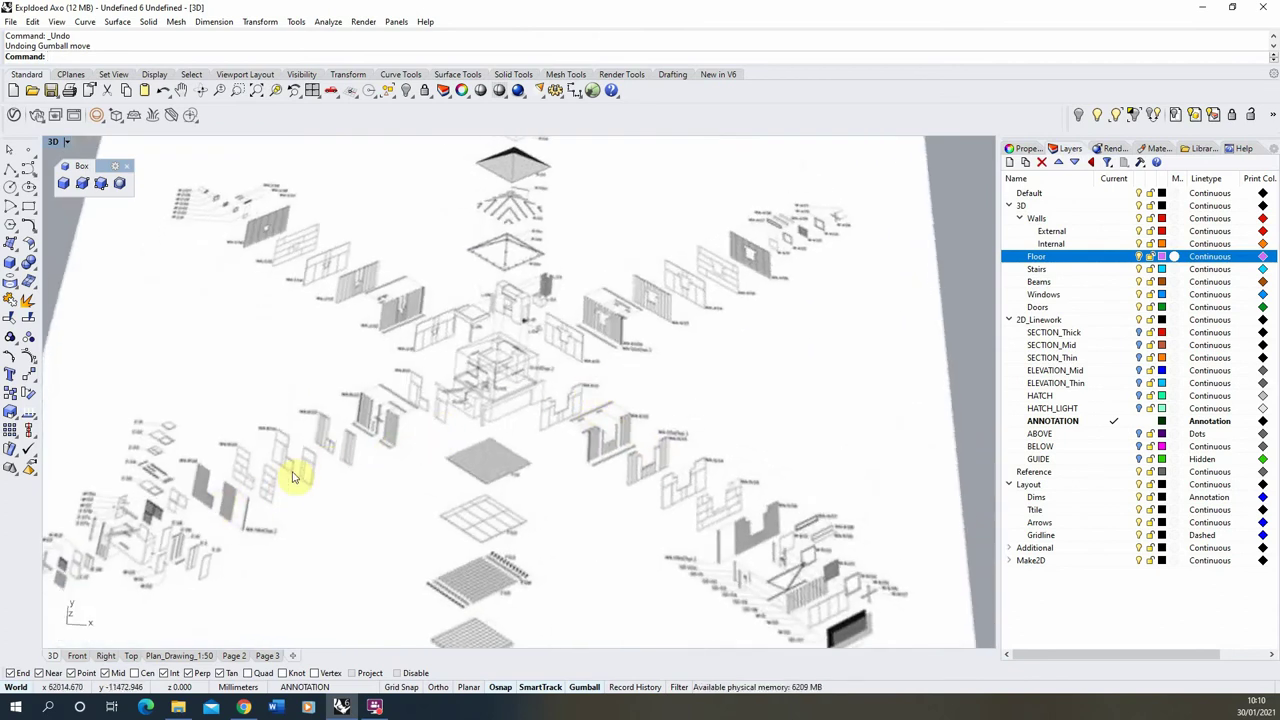
scroll(527, 347, "down", 5)
scroll(533, 300, "up", 3)
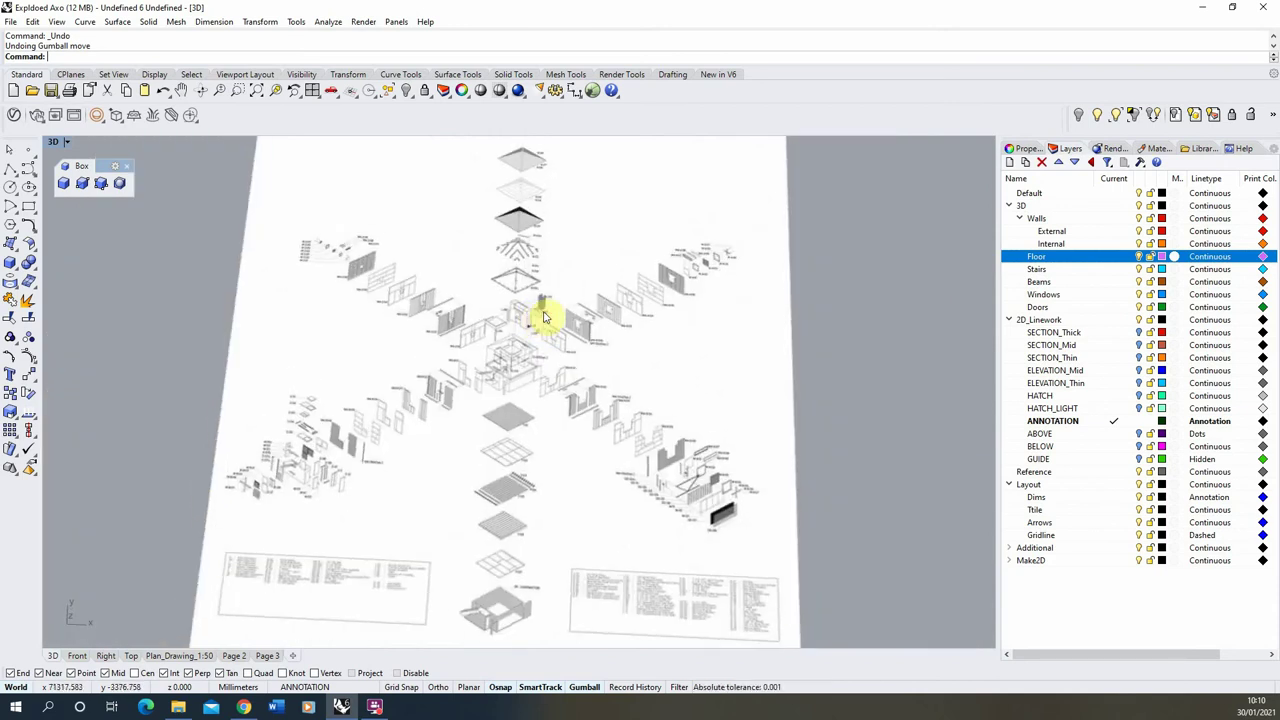
scroll(857, 366, "down", 3)
- Try moving the top-floor corner column outward from the building, and undo the move
right_click_drag(820, 297, 462, 363)
scroll(352, 235, "up", 5)
left_click(368, 260)
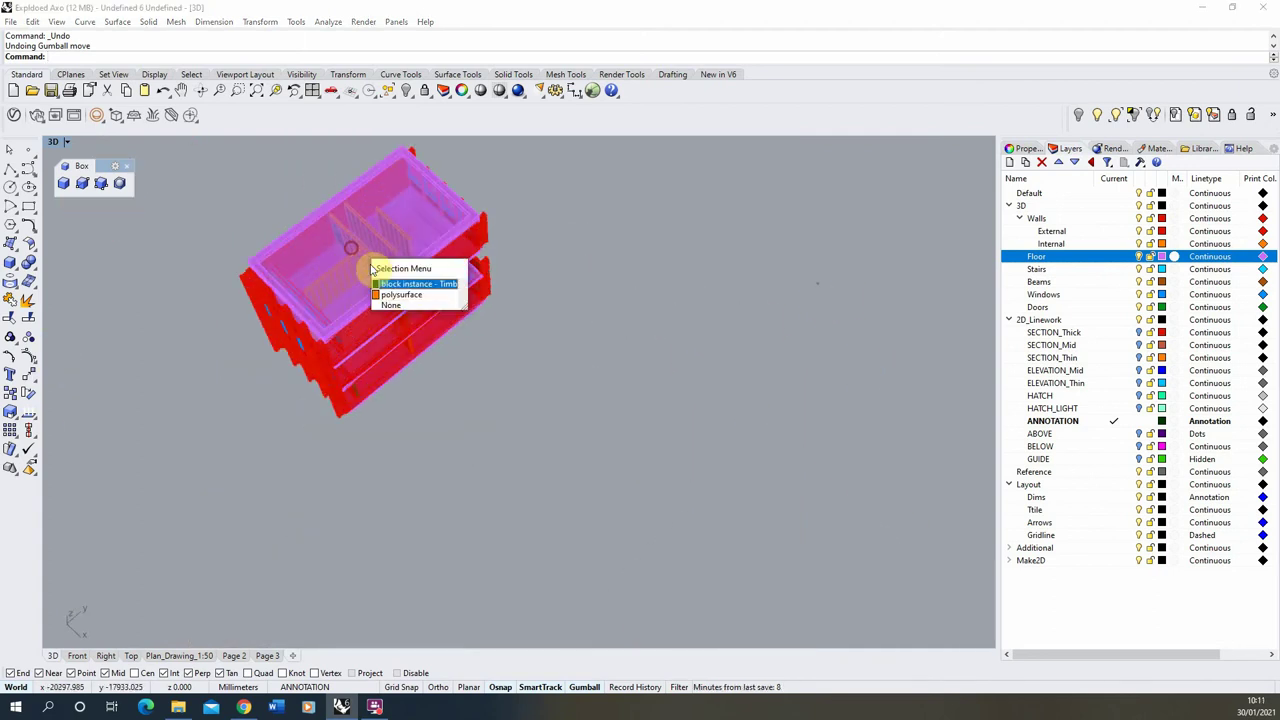
left_click(537, 216)
left_click(489, 227)
right_click_drag(489, 303, 444, 300)
scroll(580, 331, "up", 3)
right_click_drag(580, 331, 575, 285)
left_click_drag(574, 287, 626, 287)
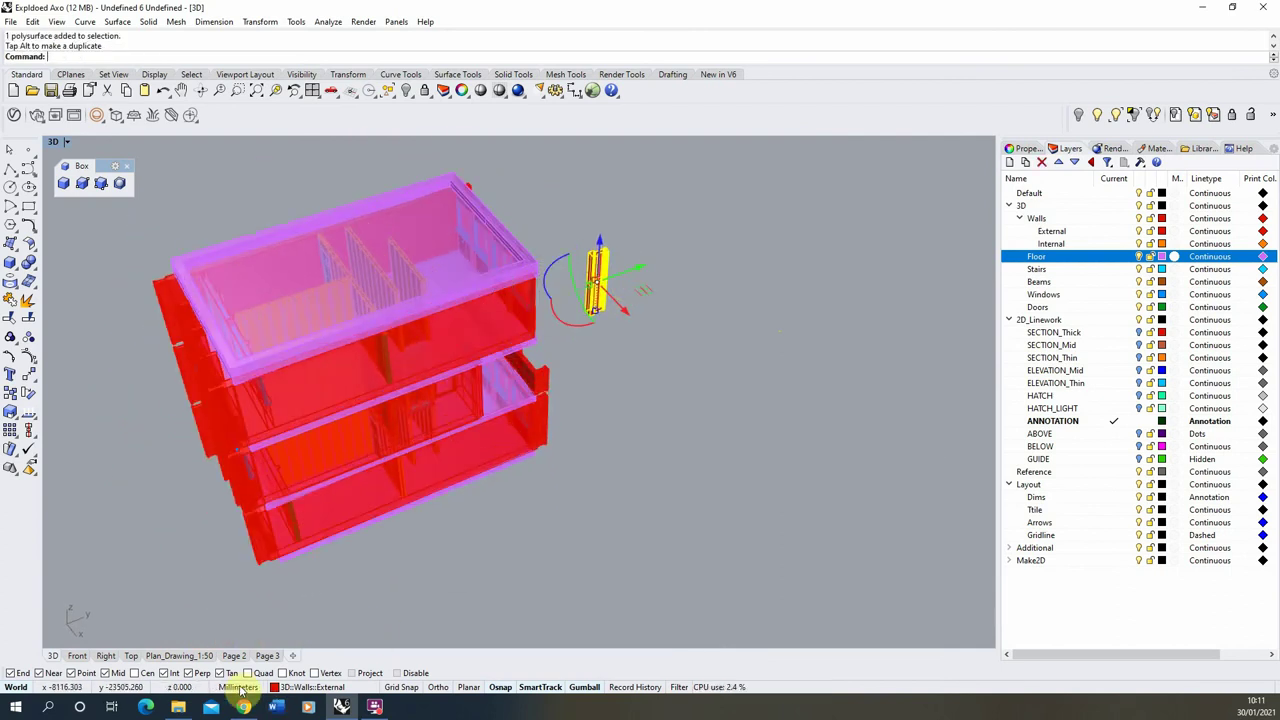
key("ctrl+z")
left_click_drag(571, 300, 655, 288)
key("Escape")
key("Escape")
- Draw a straight 30000 mm polyline with Ortho along the Y direction from the building's lower corner
left_click(10, 172)
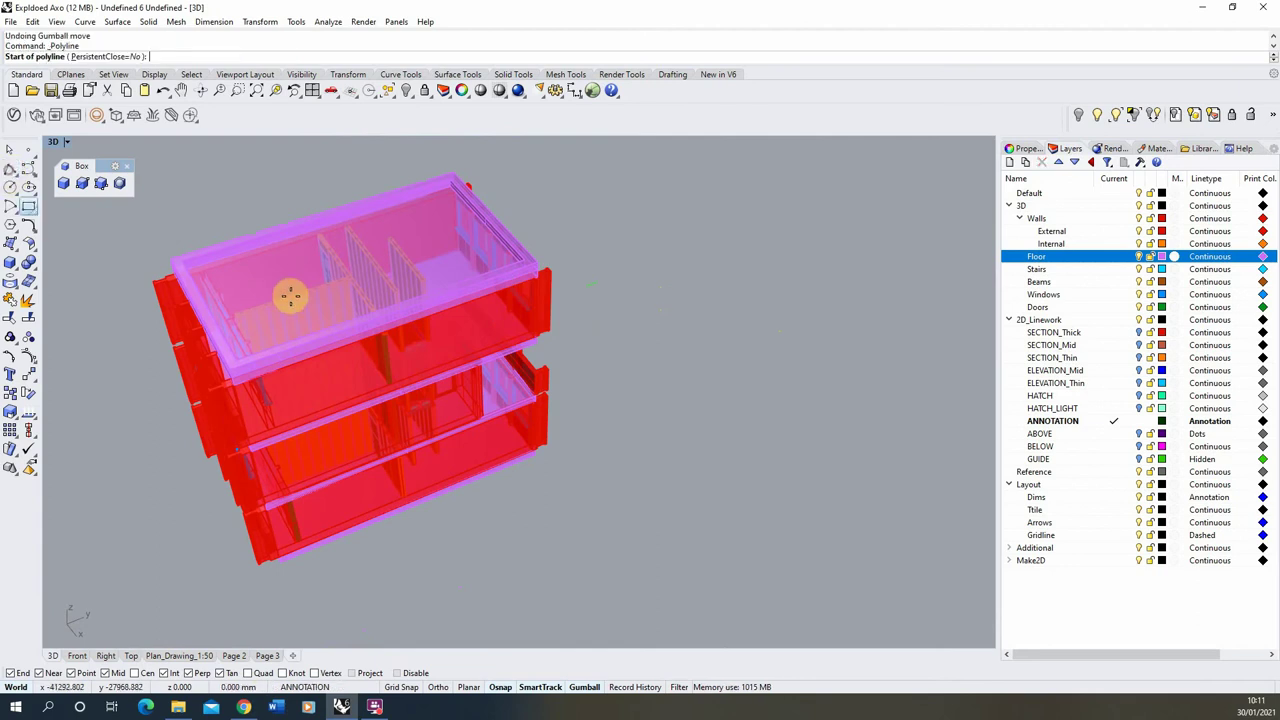
right_click_drag(288, 289, 526, 409)
left_click(515, 410)
scroll(449, 414, "down", 5)
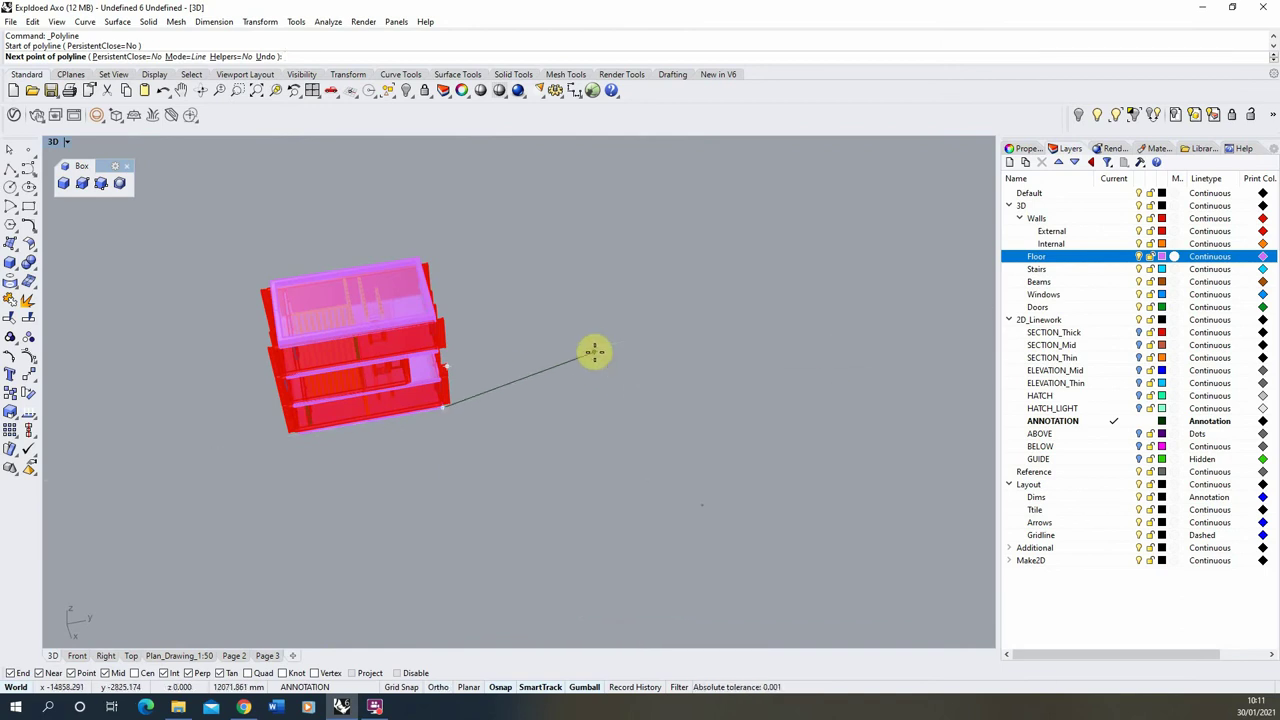
type("21000")
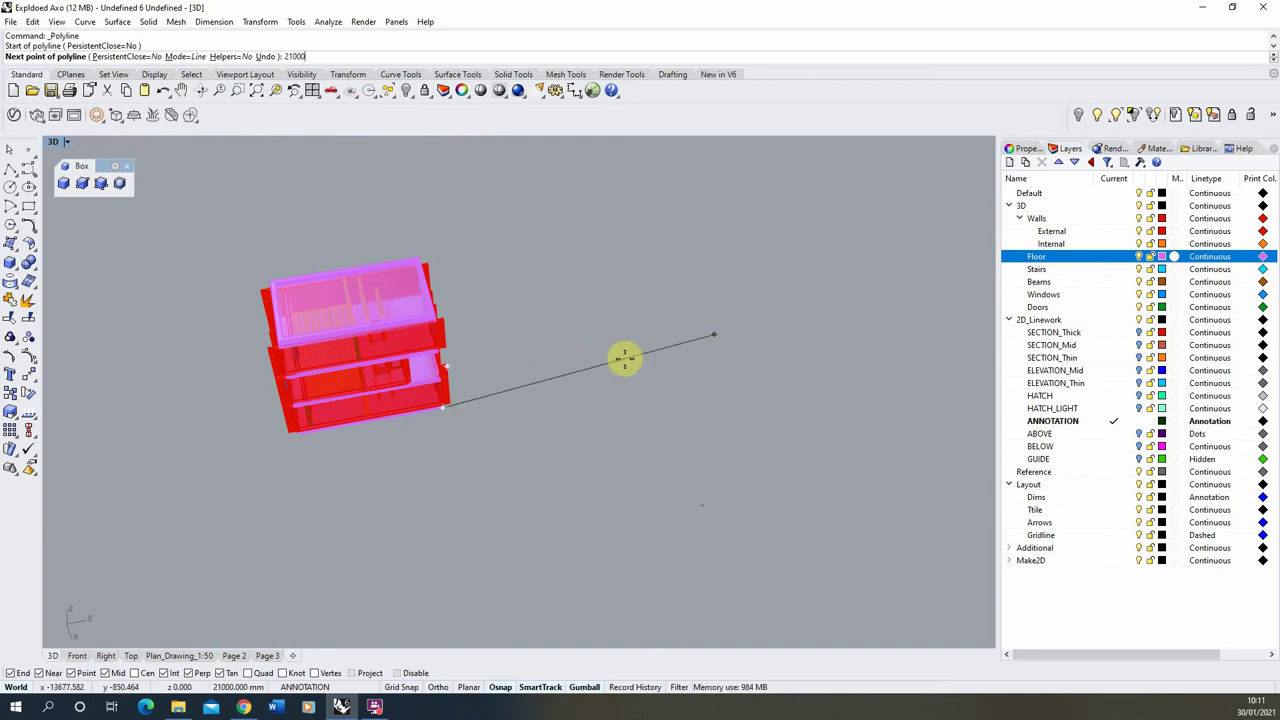
key("BackSpace")
key("BackSpace")
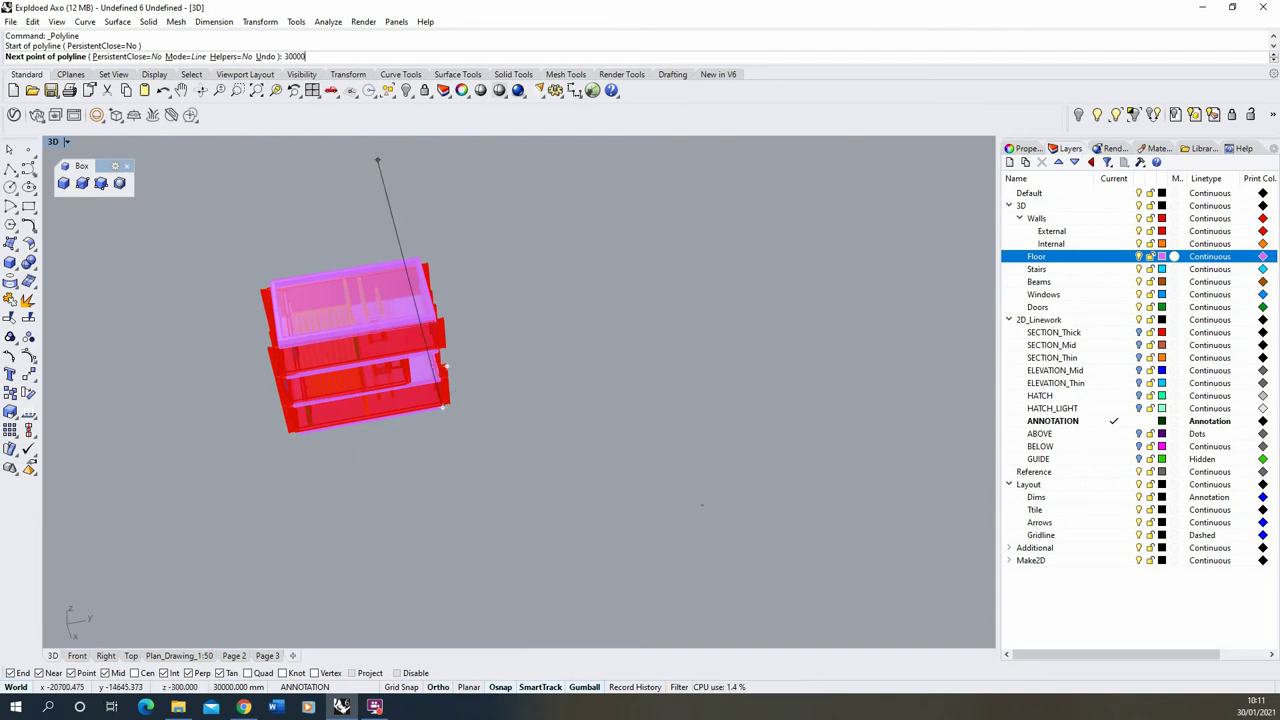
left_click(720, 419)
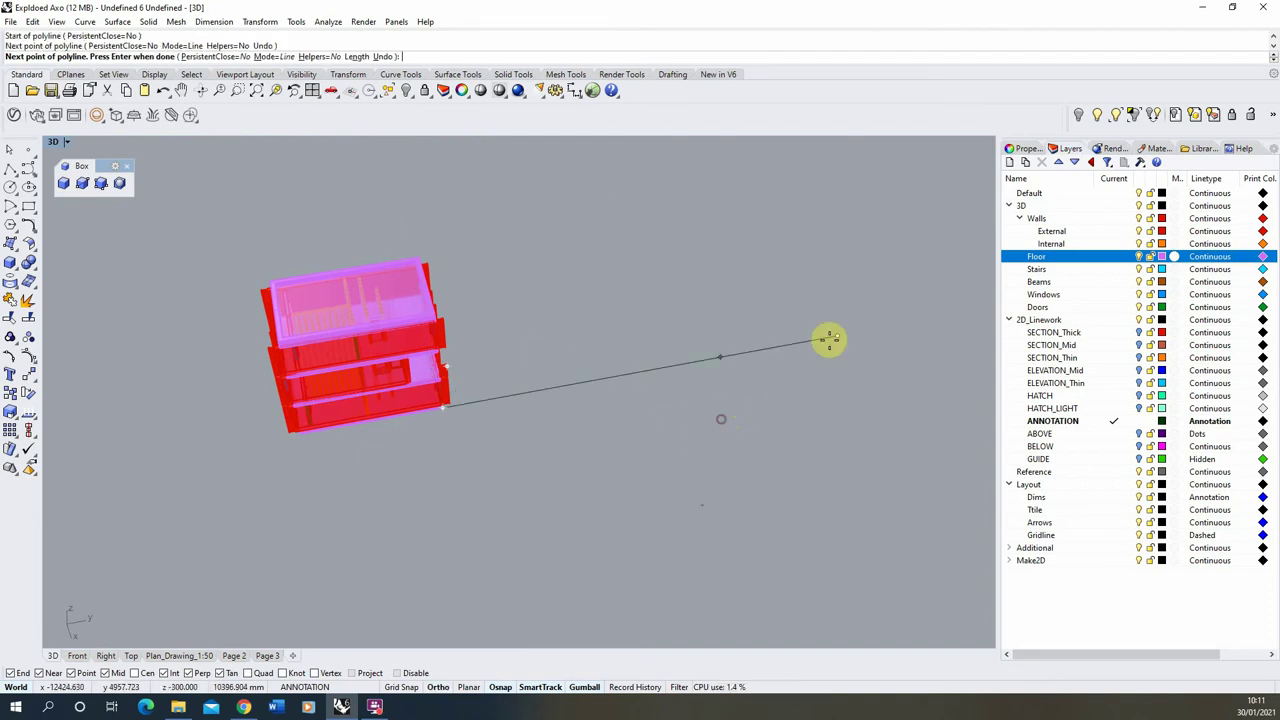
right_click(798, 420)
- Divide the 30000 mm guide line into 10 segments with points marking the divisions and ends
right_click_drag(699, 457, 706, 408)
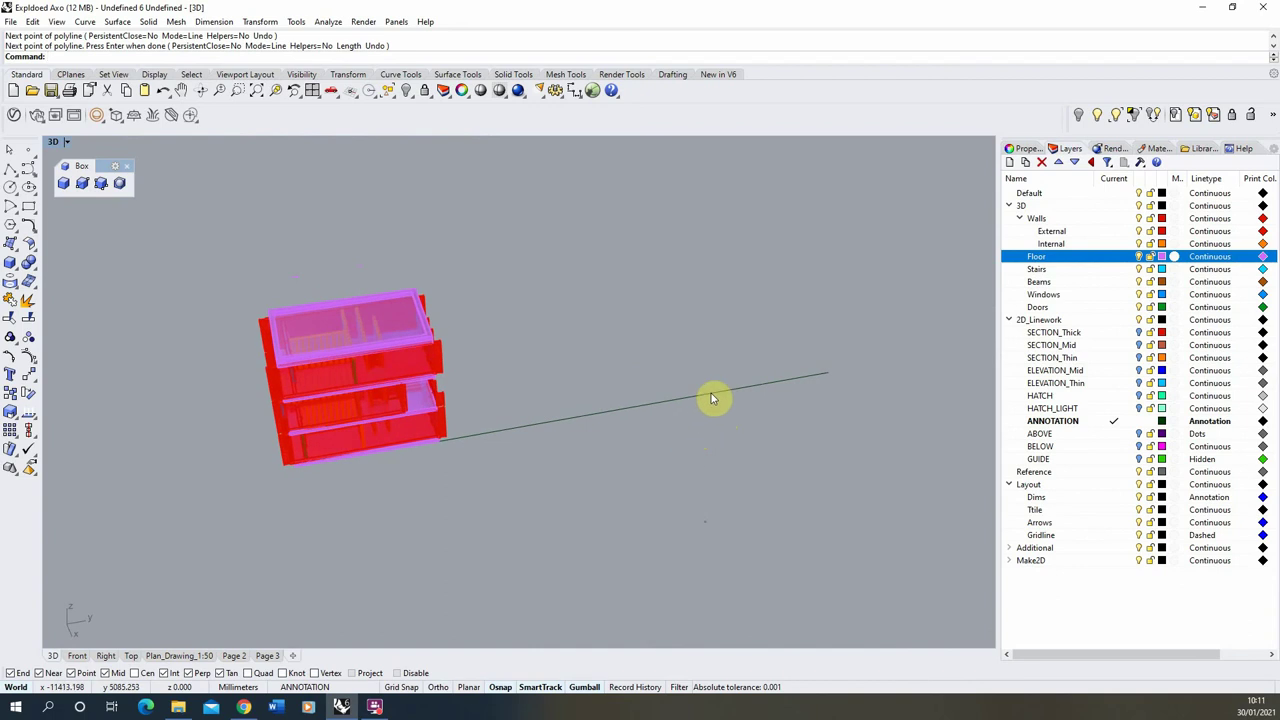
left_click(709, 401)
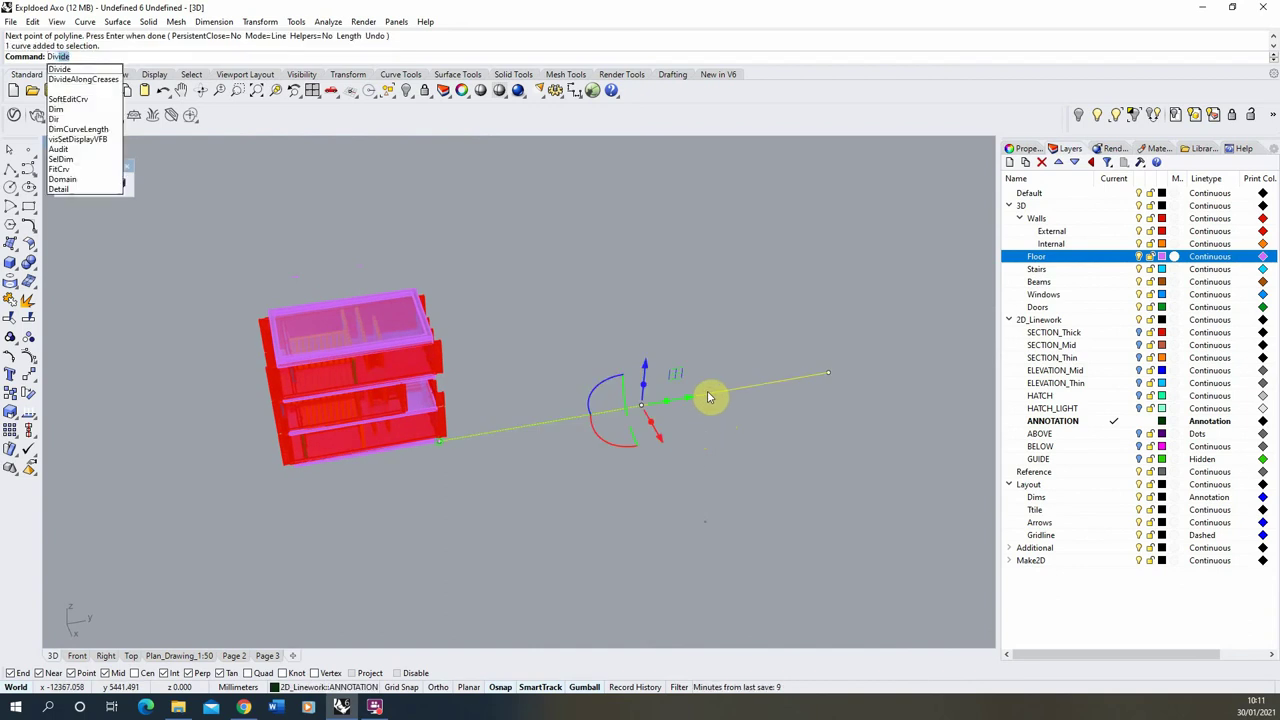
key("Return")
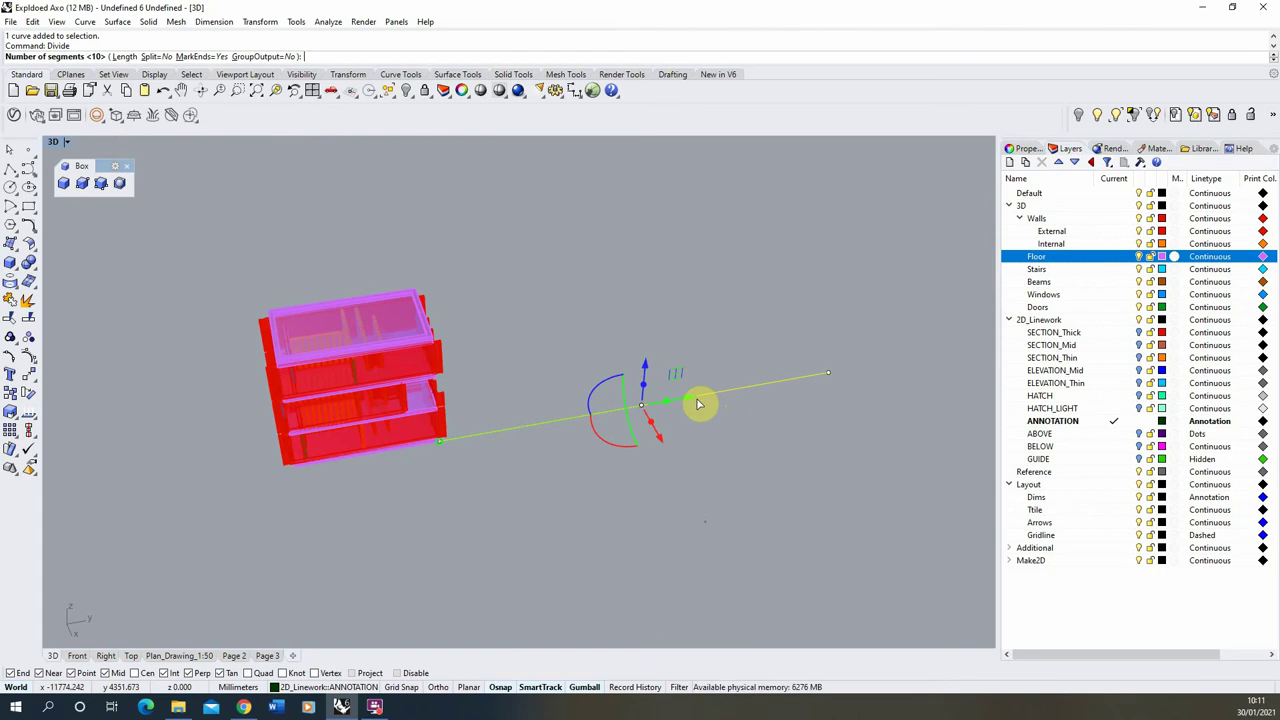
key("Return")
right_click_drag(541, 460, 534, 447)
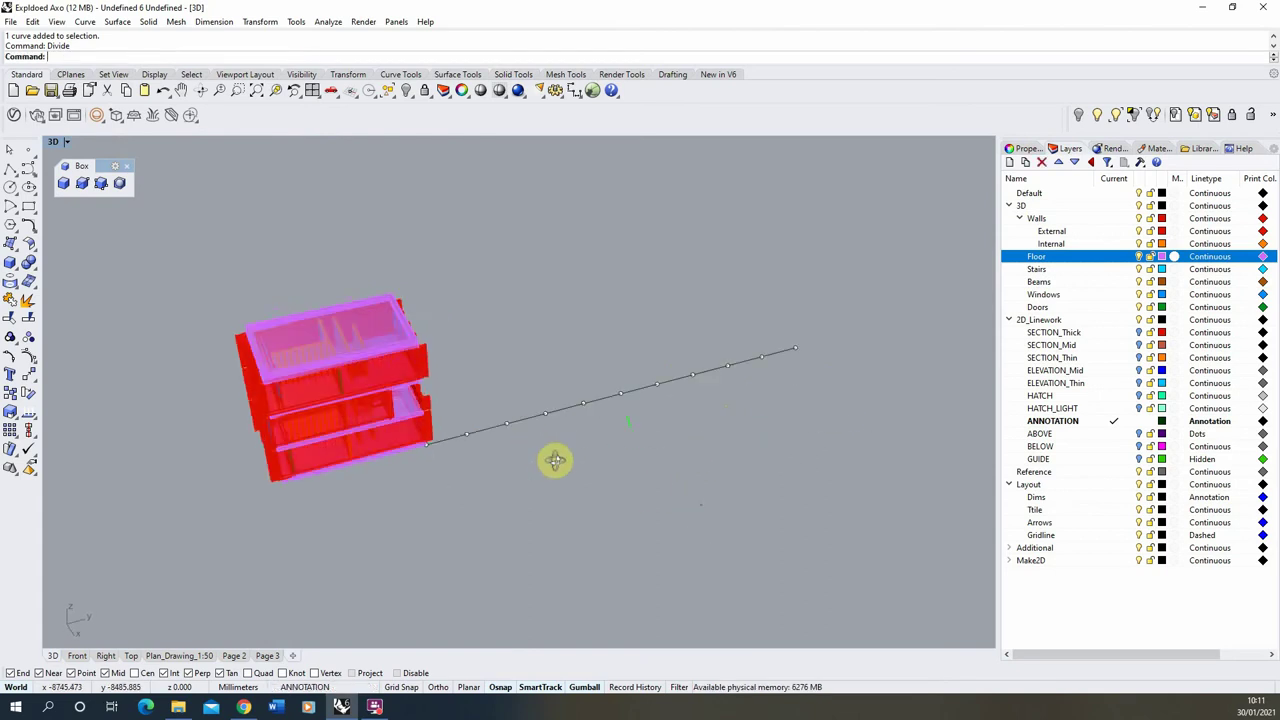
- Check the distance between two neighbouring division points on the guide line with a temporary polyline
scroll(535, 447, "up", 3)
left_click(10, 168)
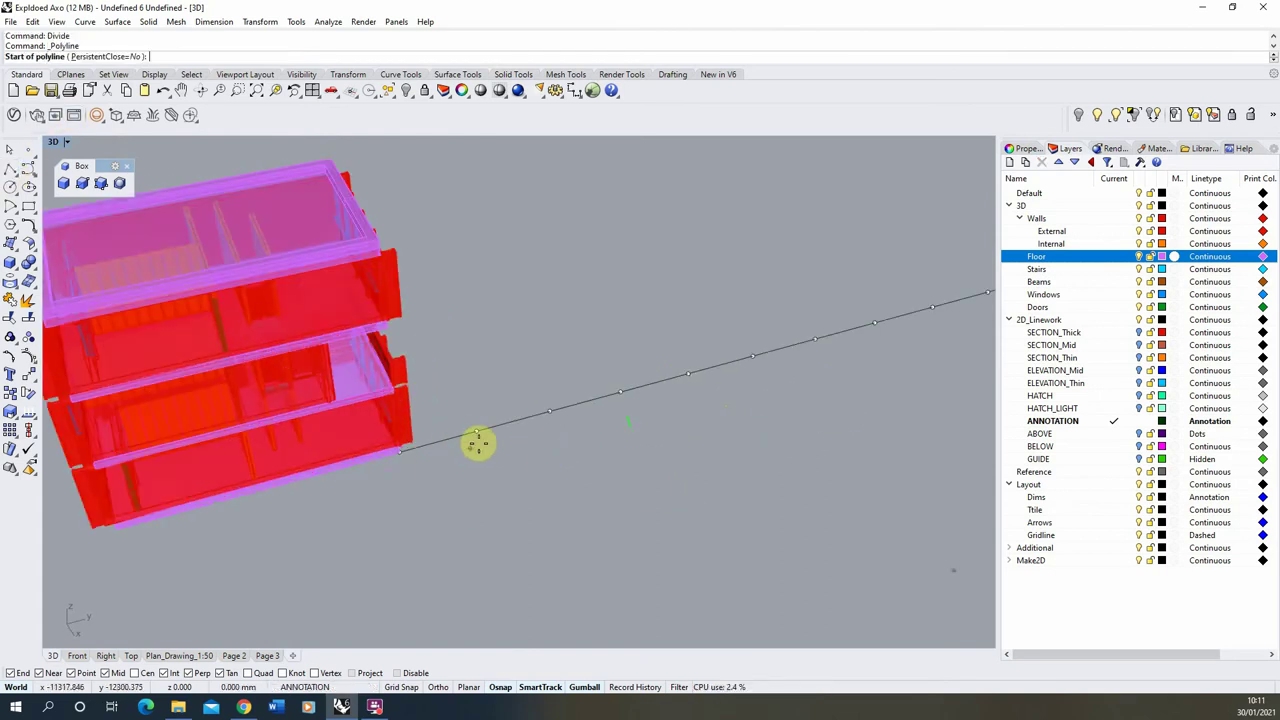
left_click(477, 431)
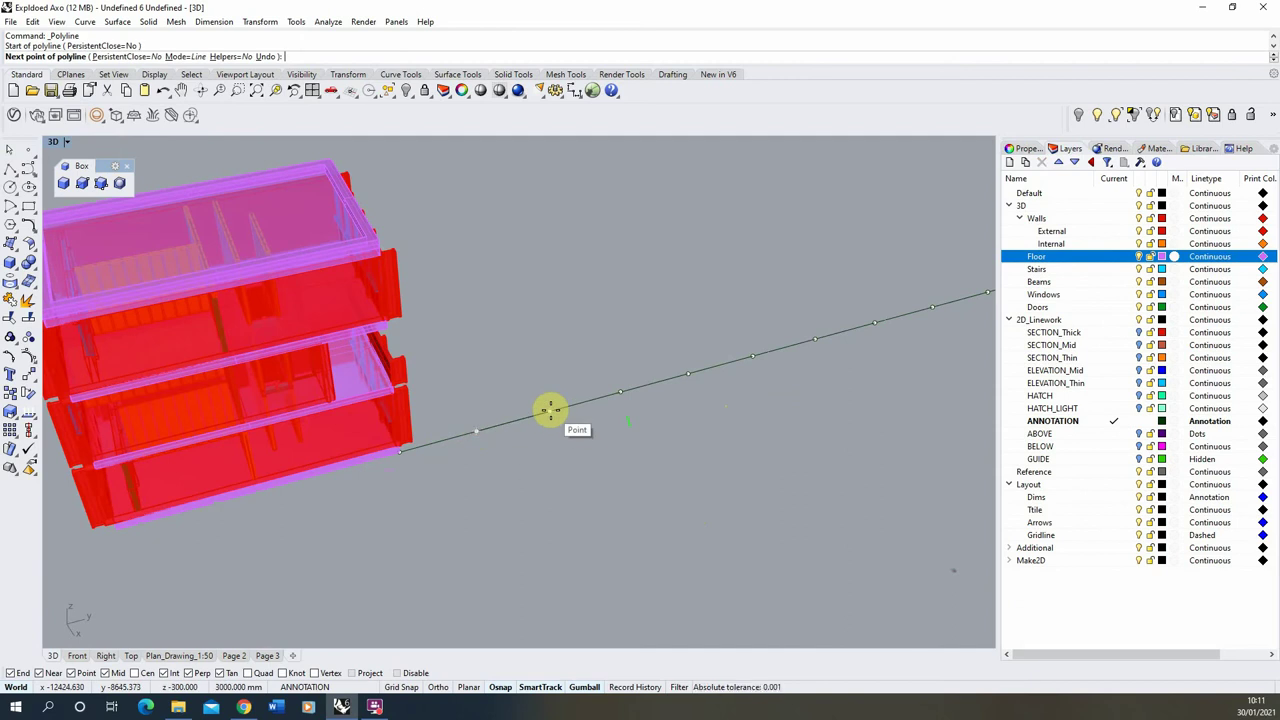
scroll(540, 431, "down", 5)
key("Escape")
- Copy the divided guide line and its points to the empty space beside the building
right_click_drag(528, 458, 449, 450)
left_click_drag(740, 279, 394, 451)
scroll(375, 460, "up", 3)
left_click(10, 393)
left_click(384, 447)
scroll(386, 440, "down", 3)
left_click(500, 473)
right_click(631, 549)
- Rotate the copied guide line and its points to run along the X direction
right_click_drag(560, 520, 657, 508)
left_click_drag(697, 243, 610, 378)
right_click_drag(610, 378, 630, 306)
left_click_drag(627, 289, 443, 569)
left_click_drag(465, 462, 364, 439)
- Move the X-direction guide by its end point onto the building's lower front corner
left_click(30, 374)
right_click_drag(130, 385, 400, 371)
left_click(400, 374)
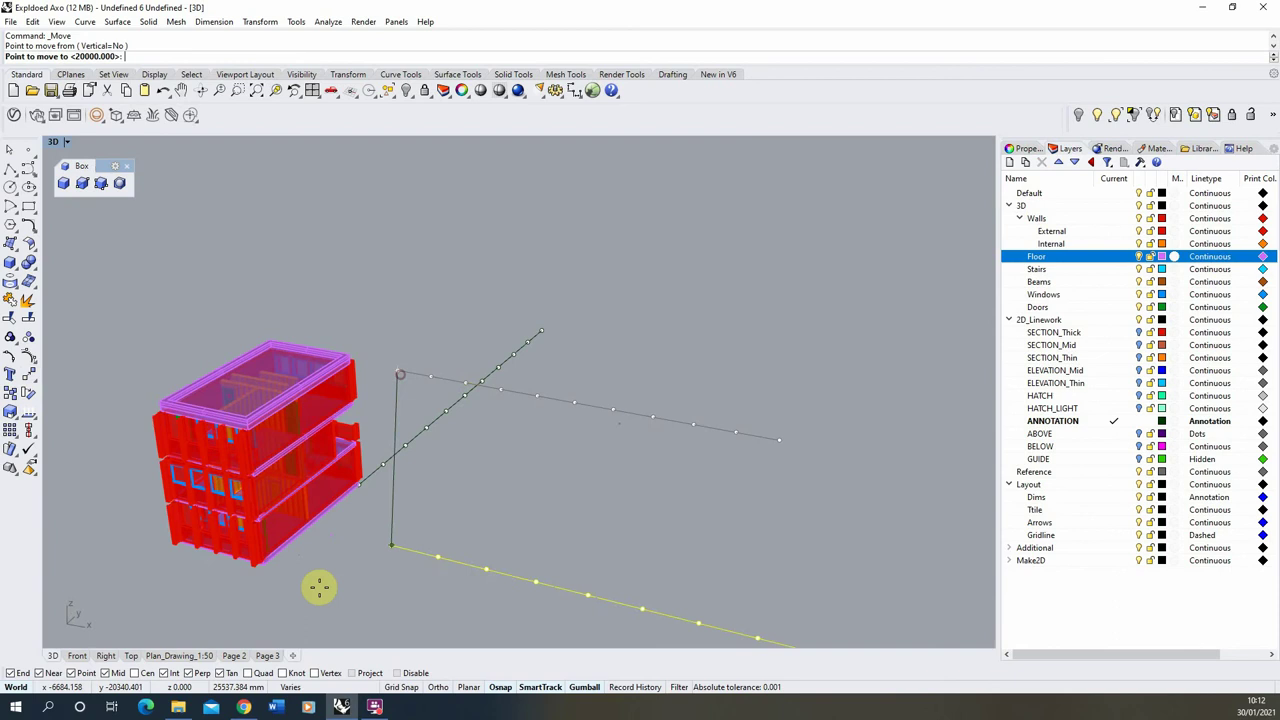
left_click(266, 569)
key("Return")
- Copy the Y-direction guide and its points from its far end to the lower edge on the building's opposite side
right_click_drag(563, 423, 509, 520)
key("Escape")
left_click_drag(498, 530, 938, 418)
left_click(10, 393)
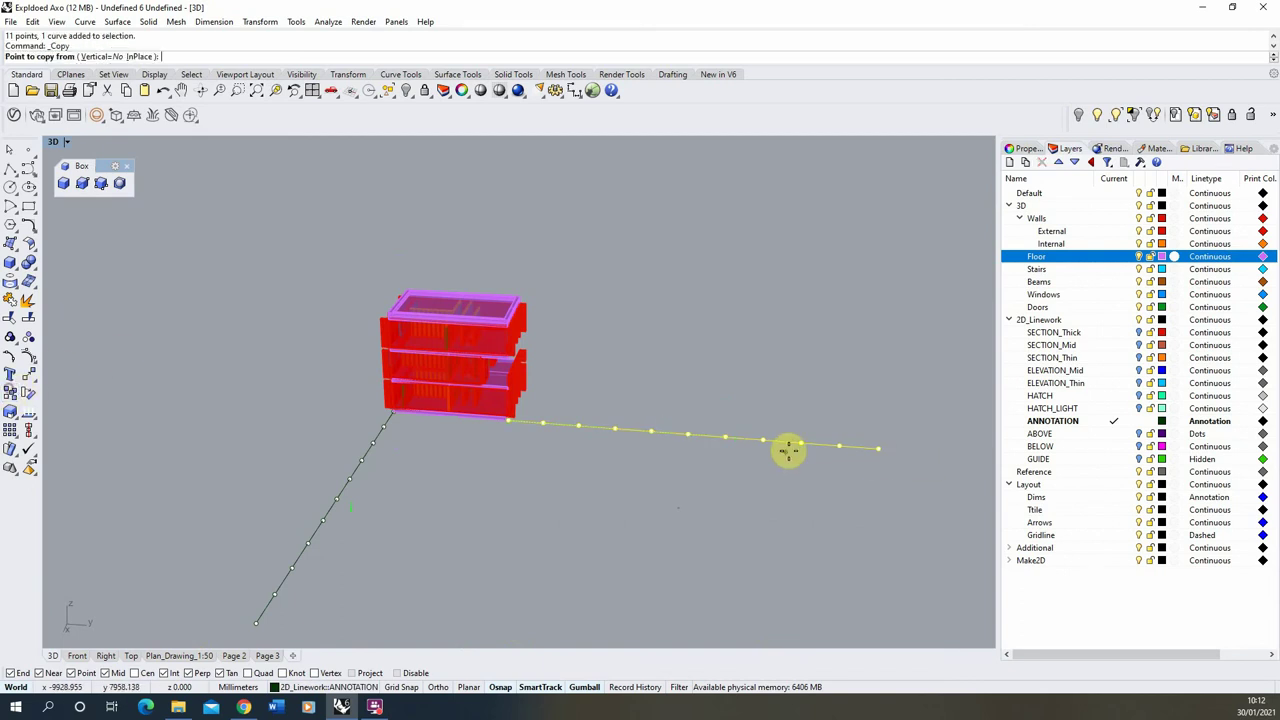
left_click(878, 451)
right_click_drag(294, 360, 431, 389)
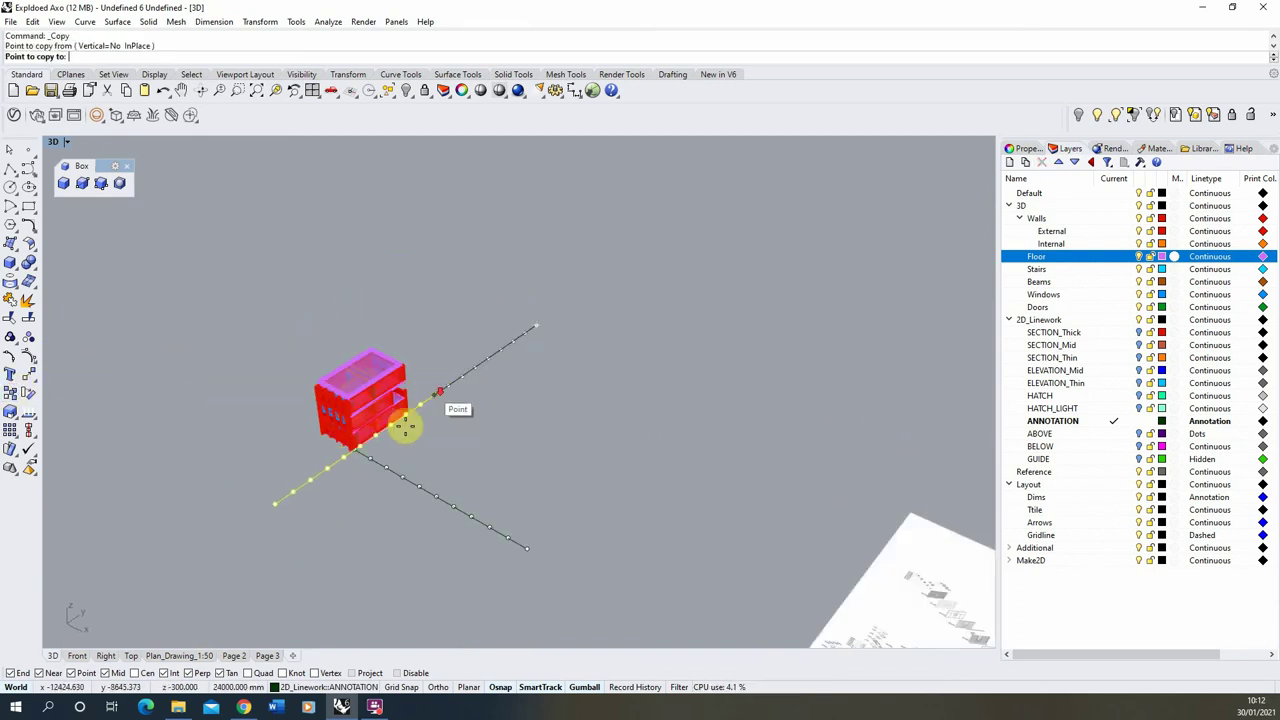
scroll(363, 456, "up", 7)
scroll(291, 443, "up", 8)
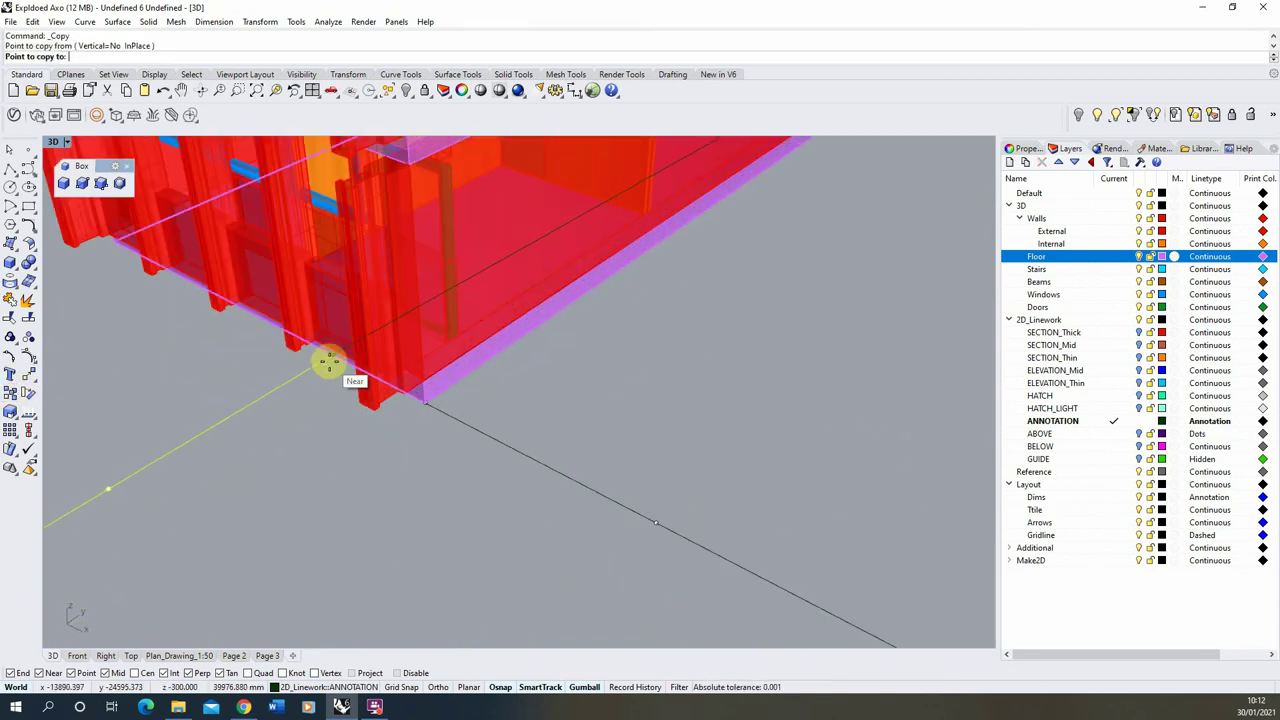
left_click(329, 363)
scroll(499, 388, "down", 2)
scroll(499, 388, "down", 12)
scroll(566, 385, "down", 3)
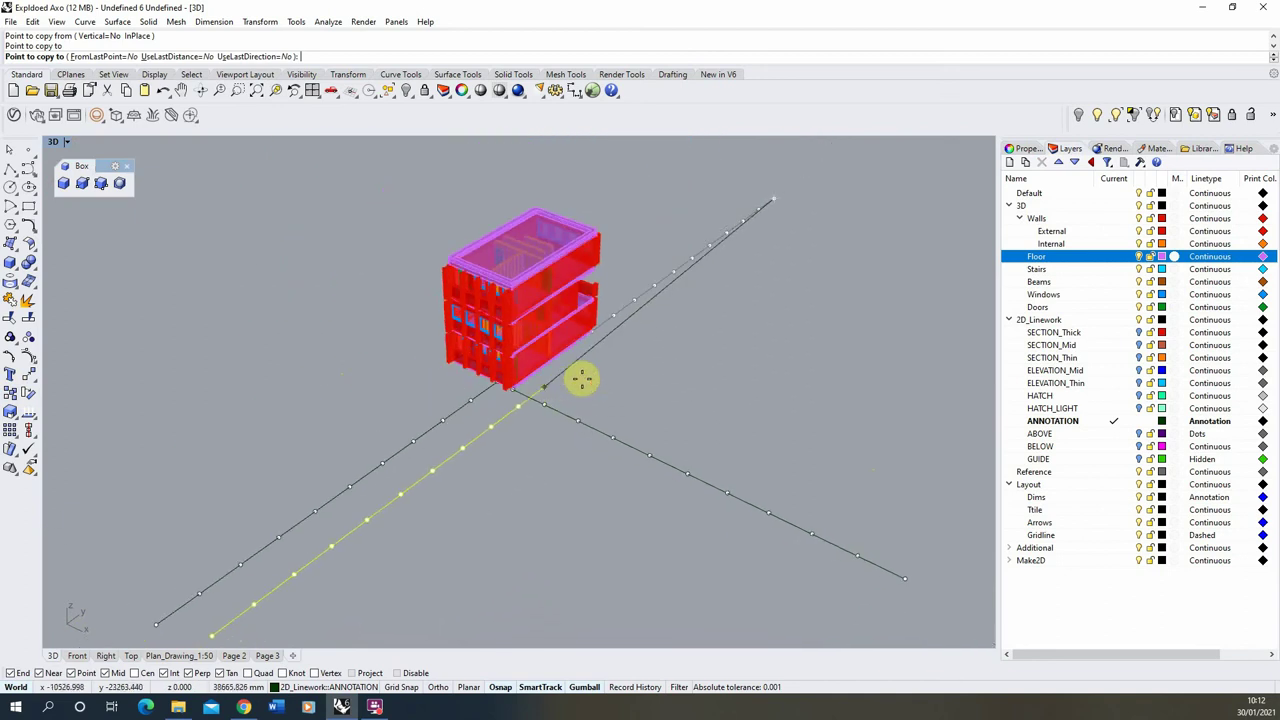
right_click(584, 378)
- Copy the X-direction guide and its points from its far end to the lower edge on the building's opposite side
right_click_drag(479, 398, 615, 371)
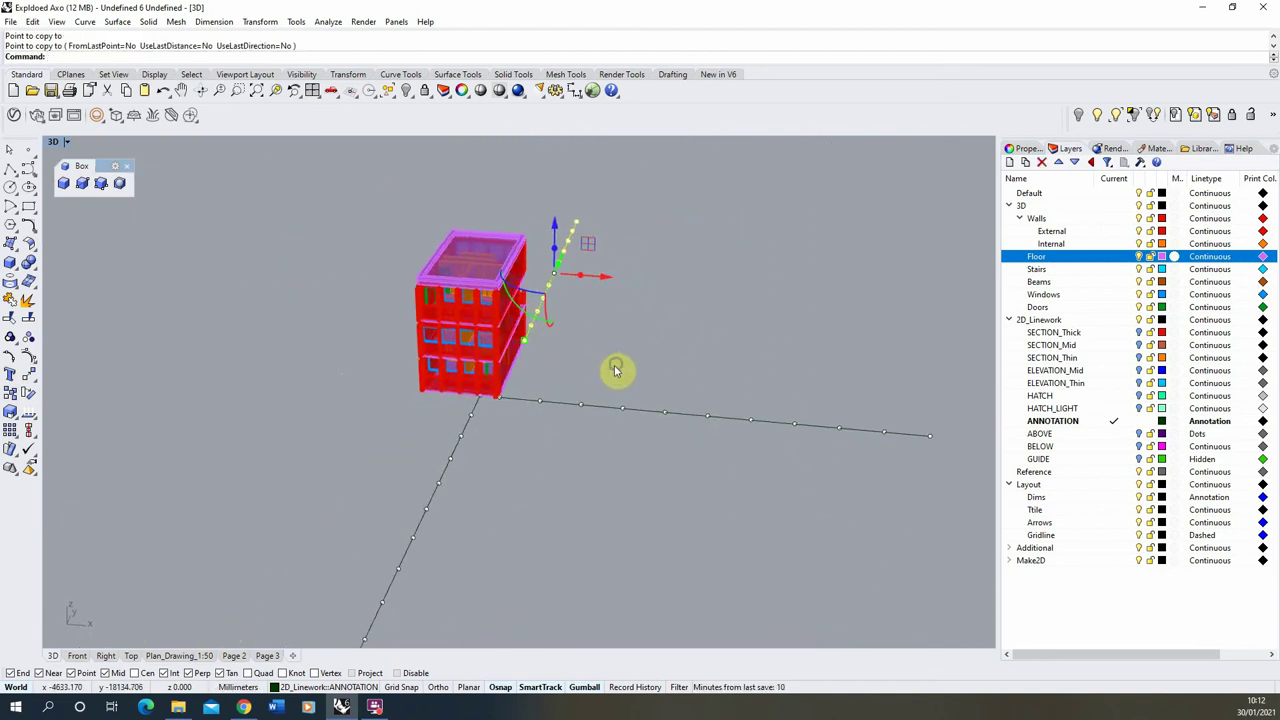
left_click(502, 403)
left_click(540, 446)
right_click_drag(608, 480, 621, 480)
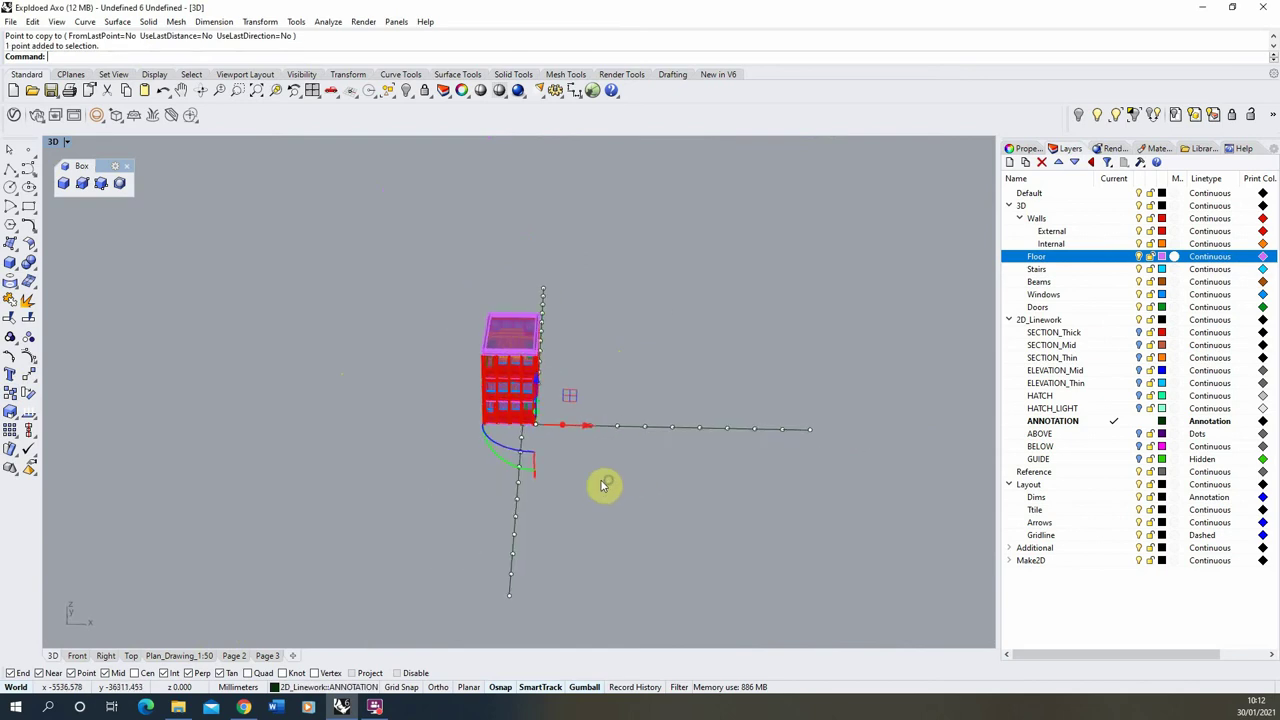
left_click_drag(555, 466, 862, 373)
scroll(603, 430, "up", 5)
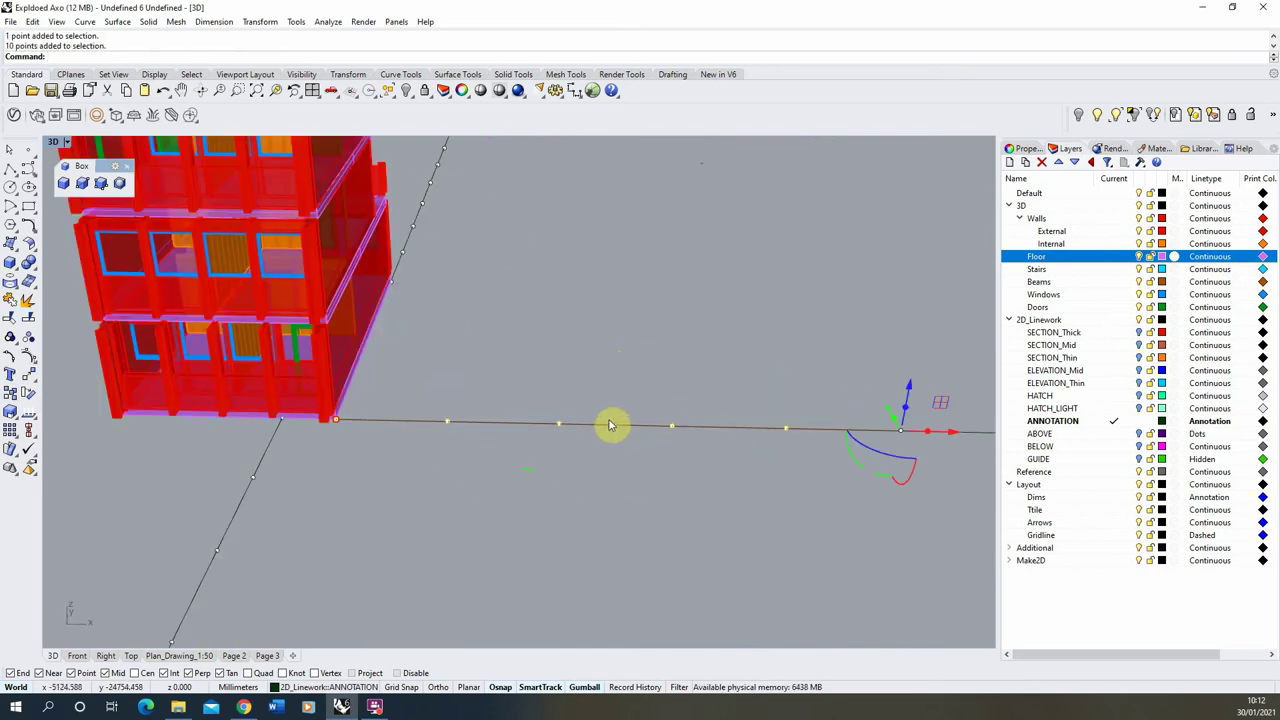
left_click(18, 394)
scroll(558, 393, "down", 4)
left_click(824, 414)
scroll(417, 400, "down", 3)
scroll(349, 463, "up", 8)
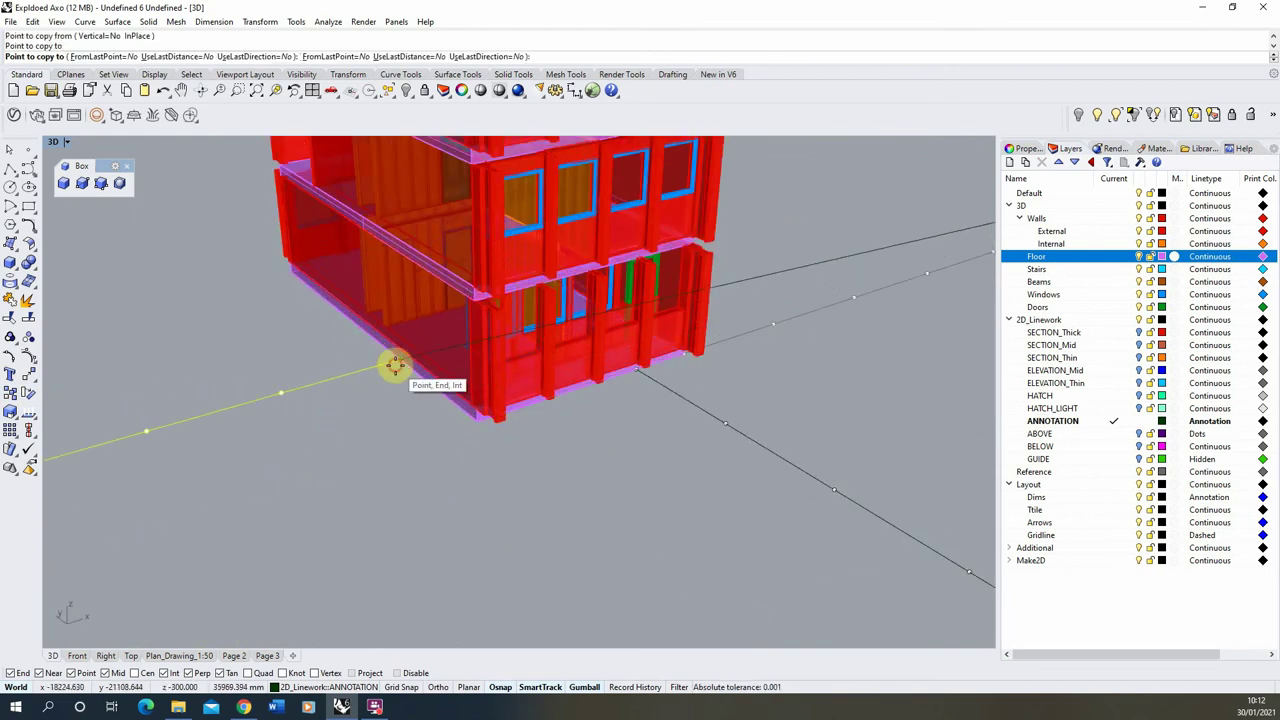
left_click(394, 367)
scroll(391, 369, "down", 12)
right_click(511, 371)
right_click_drag(511, 371, 450, 382)
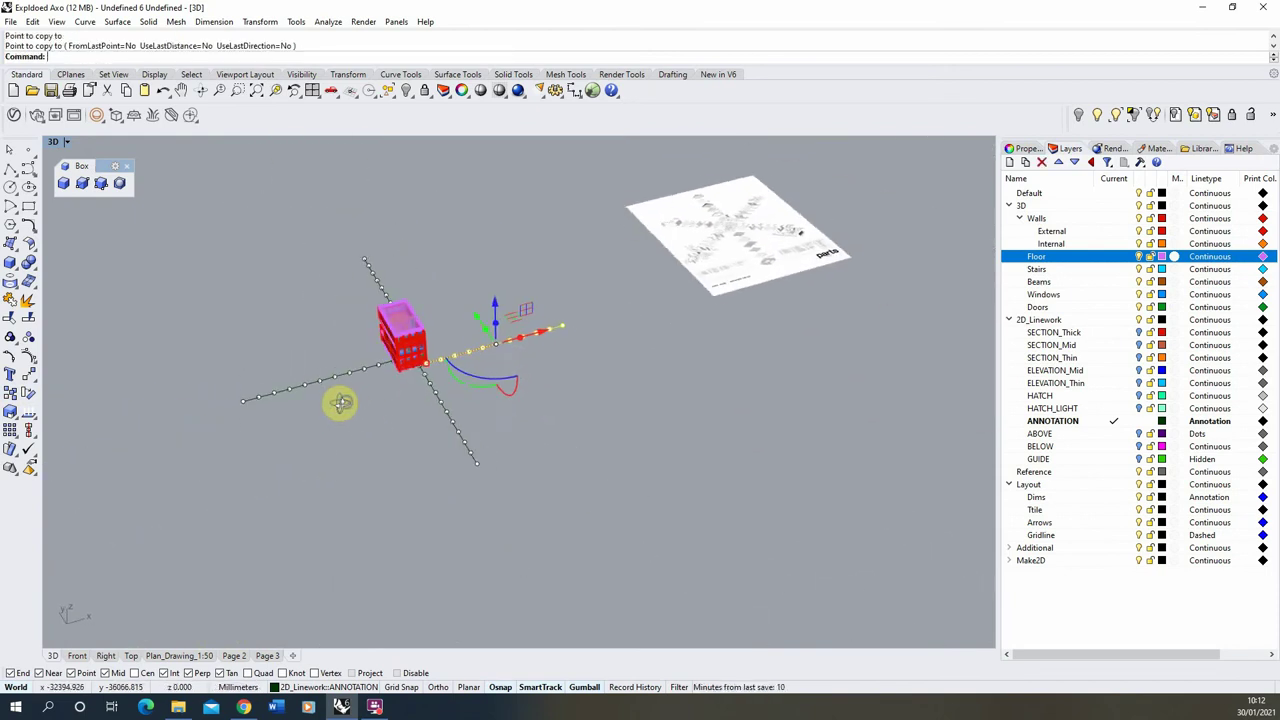
- Select all four guide lines around the building together with their division points
scroll(230, 400, "up", 3)
left_click_drag(214, 439, 603, 326)
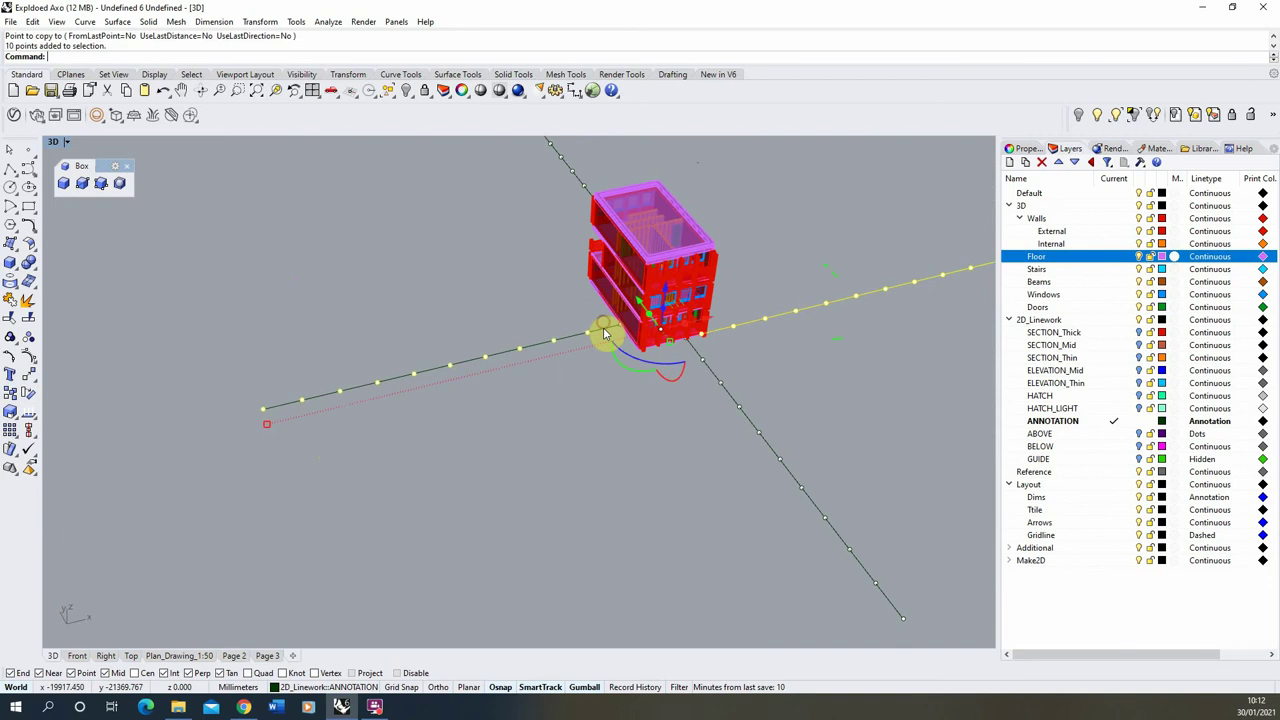
left_click(603, 333)
scroll(620, 330, "up", 2)
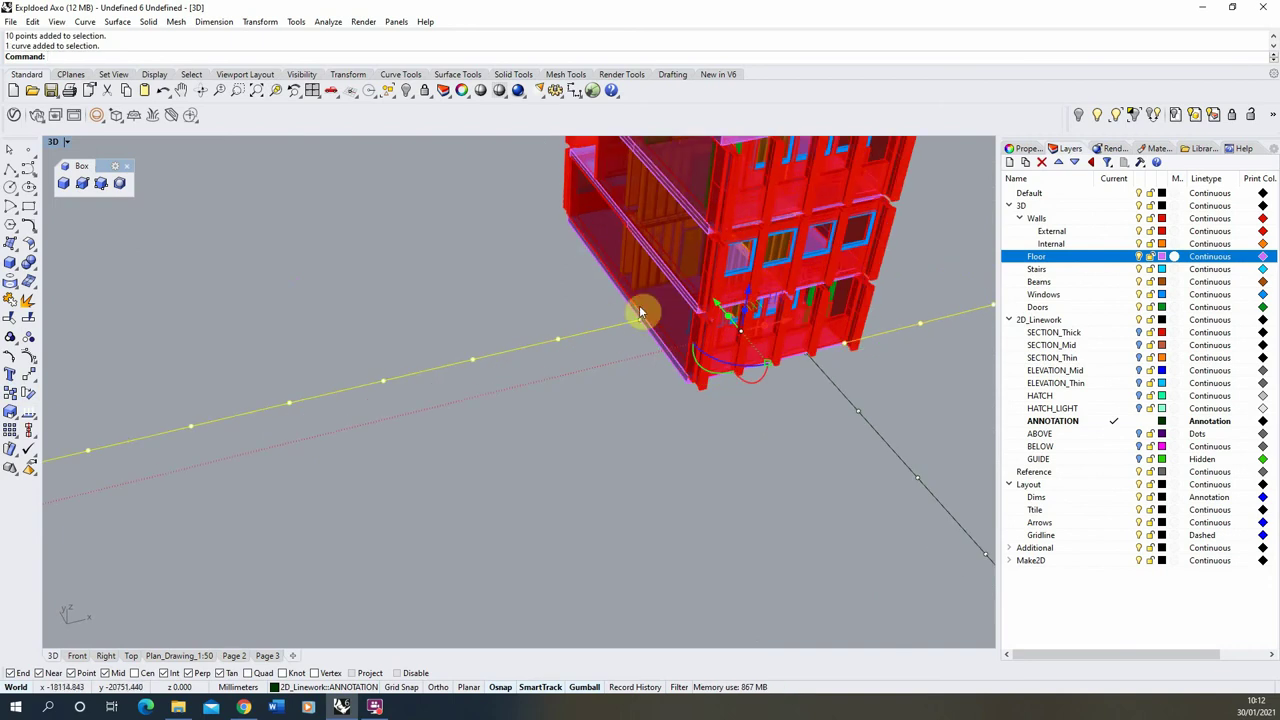
left_click_drag(631, 341, 647, 314, "shift")
scroll(560, 330, "down", 6)
right_click_drag(491, 366, 695, 352)
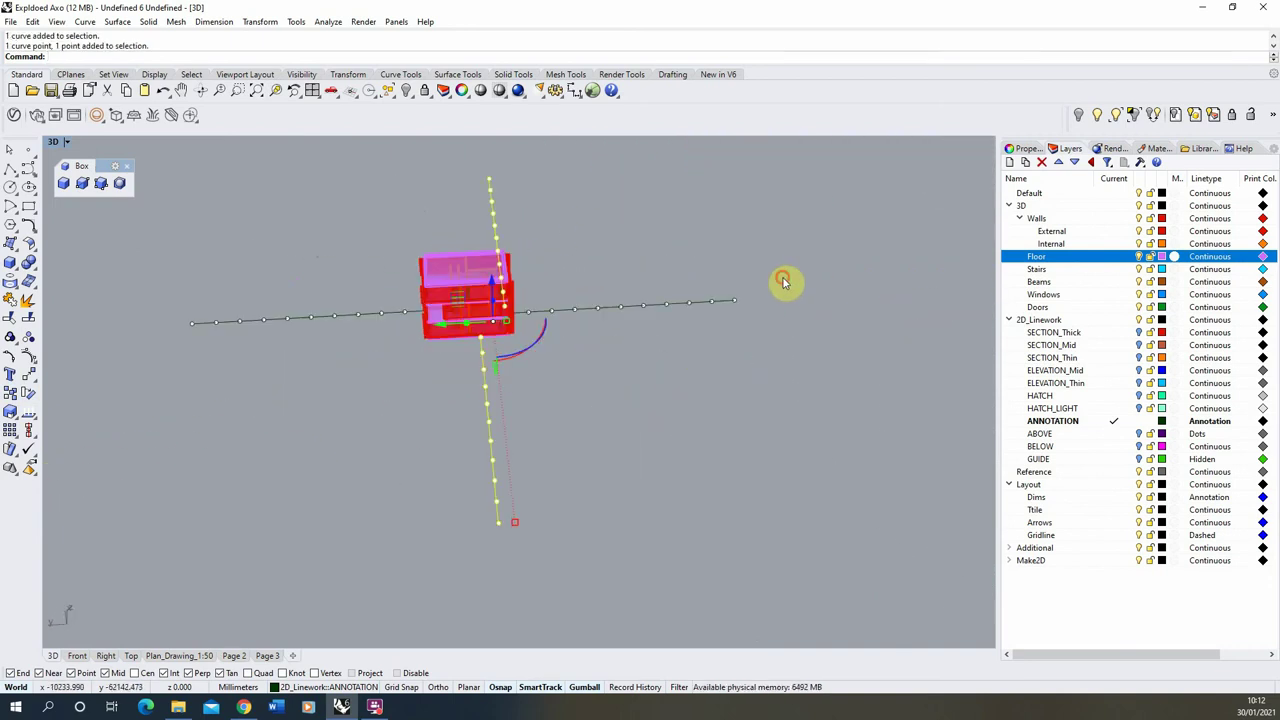
left_click_drag(527, 327, 525, 321, "shift")
right_click_drag(560, 325, 463, 273)
scroll(509, 303, "up", 8)
left_click_drag(509, 216, 512, 213, "shift")
scroll(584, 437, "down", 15)
right_click_drag(397, 337, 470, 370)
scroll(442, 406, "up", 6)
left_click_drag(272, 421, 268, 421, "shift")
right_click_drag(426, 414, 546, 409)
scroll(543, 405, "up", 7)
left_click_drag(514, 379, 536, 350, "shift")
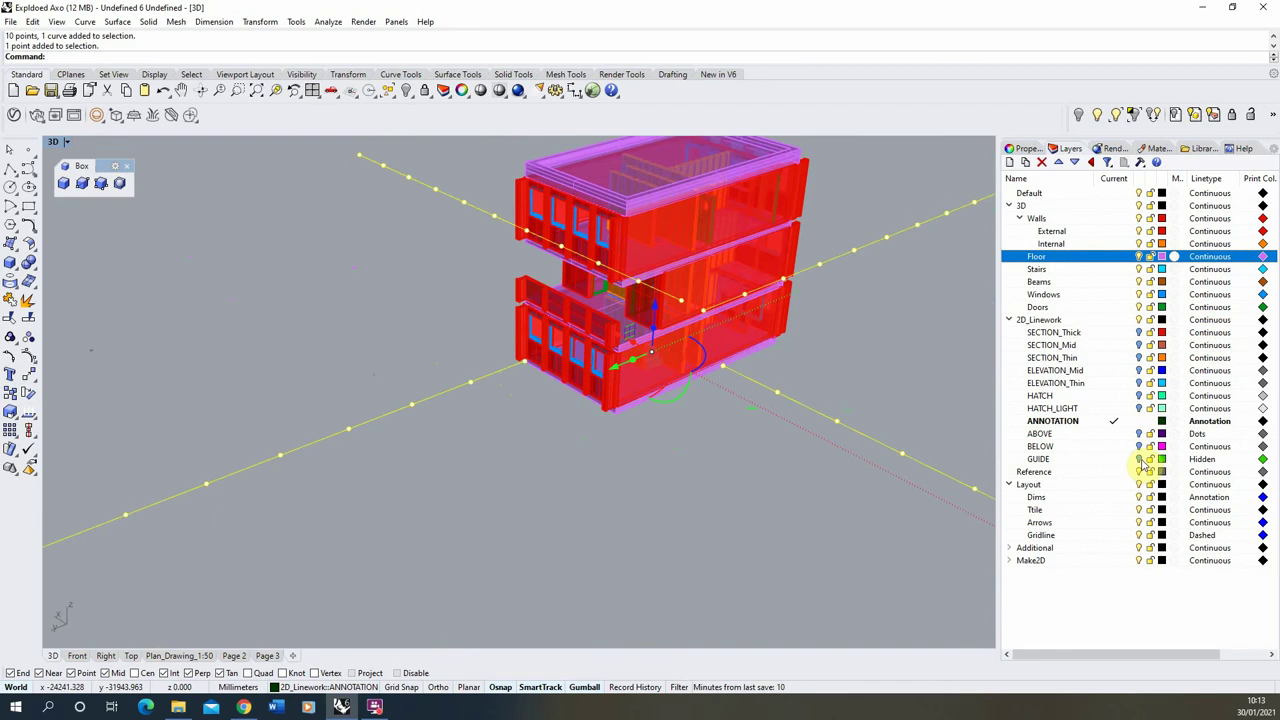
- Create a new layer named Guide Axo below the Default layer and set its colour to green
left_click(1058, 196)
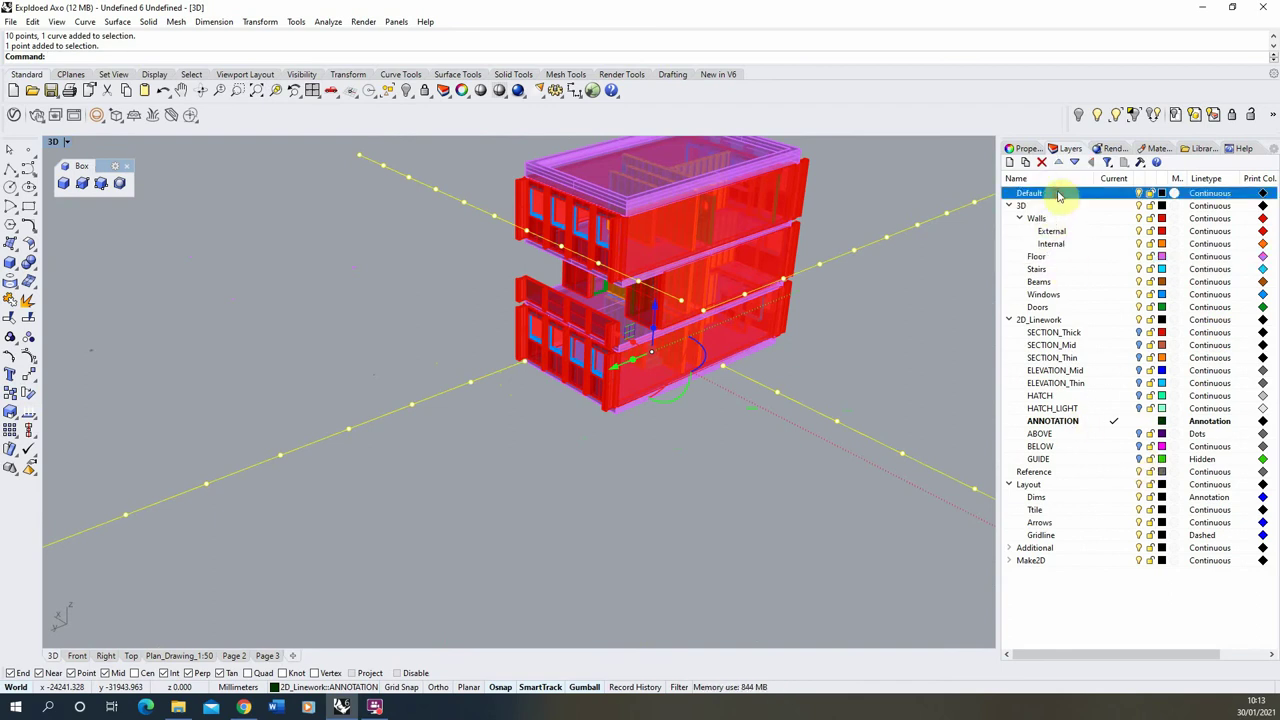
left_click(1010, 163)
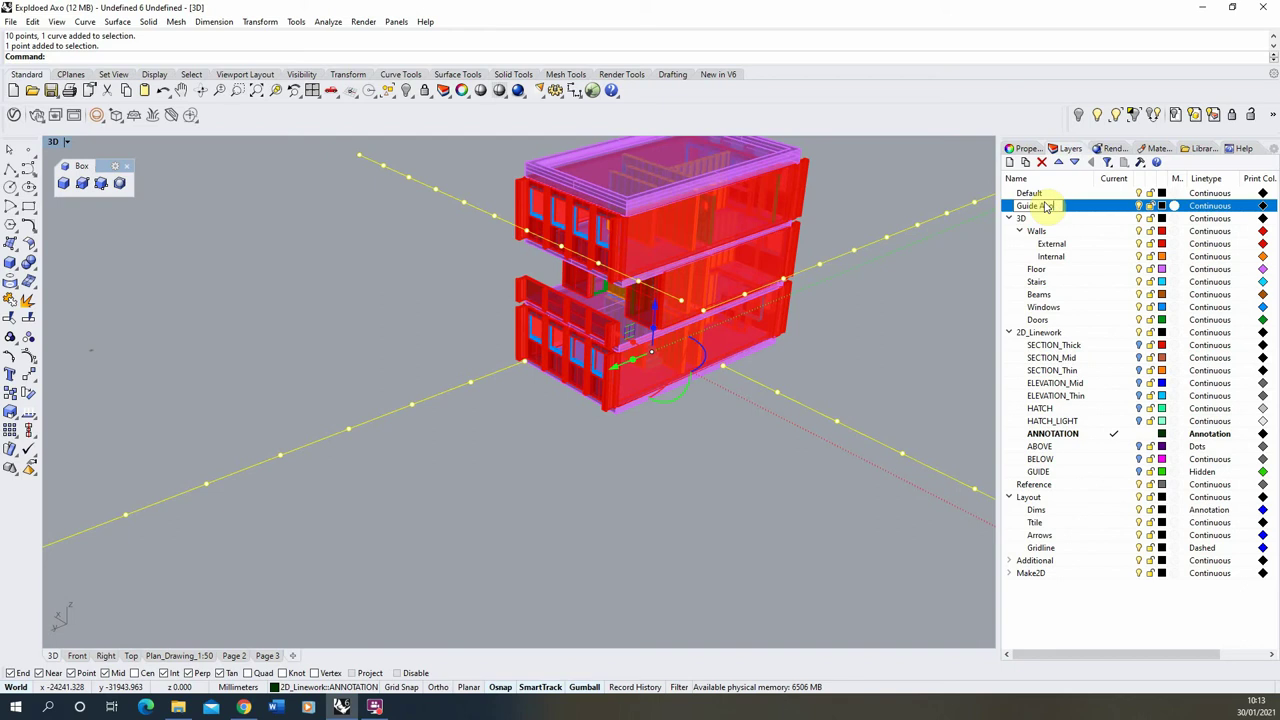
left_click(1163, 206)
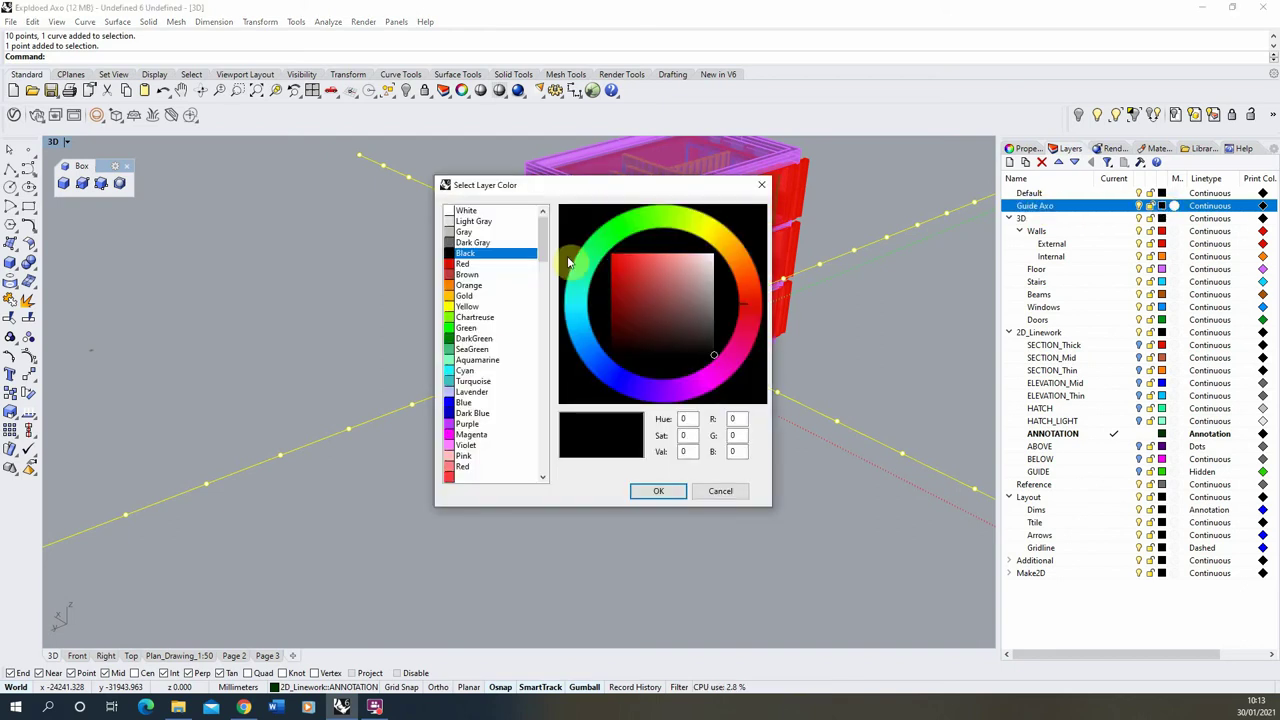
left_click(633, 229)
left_click(656, 491)
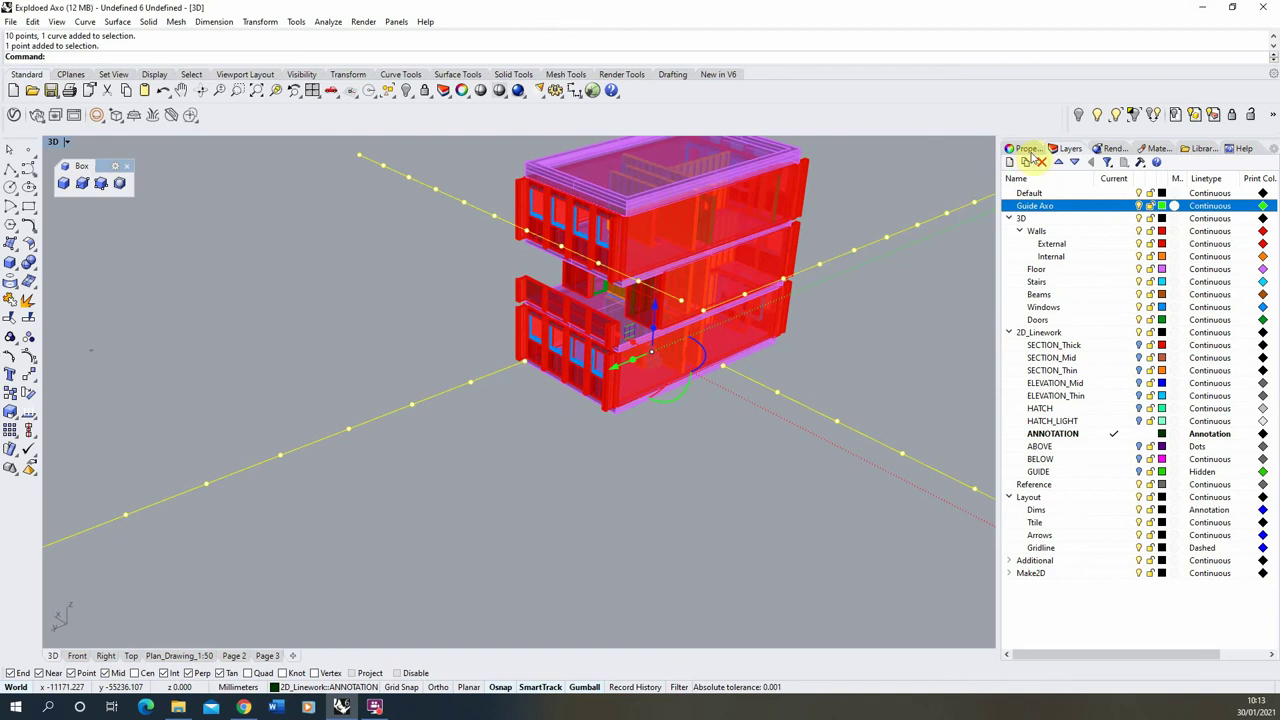
- Assign the selected guide lines and points to the Guide Axo layer
left_click(1027, 149)
left_click(1269, 233)
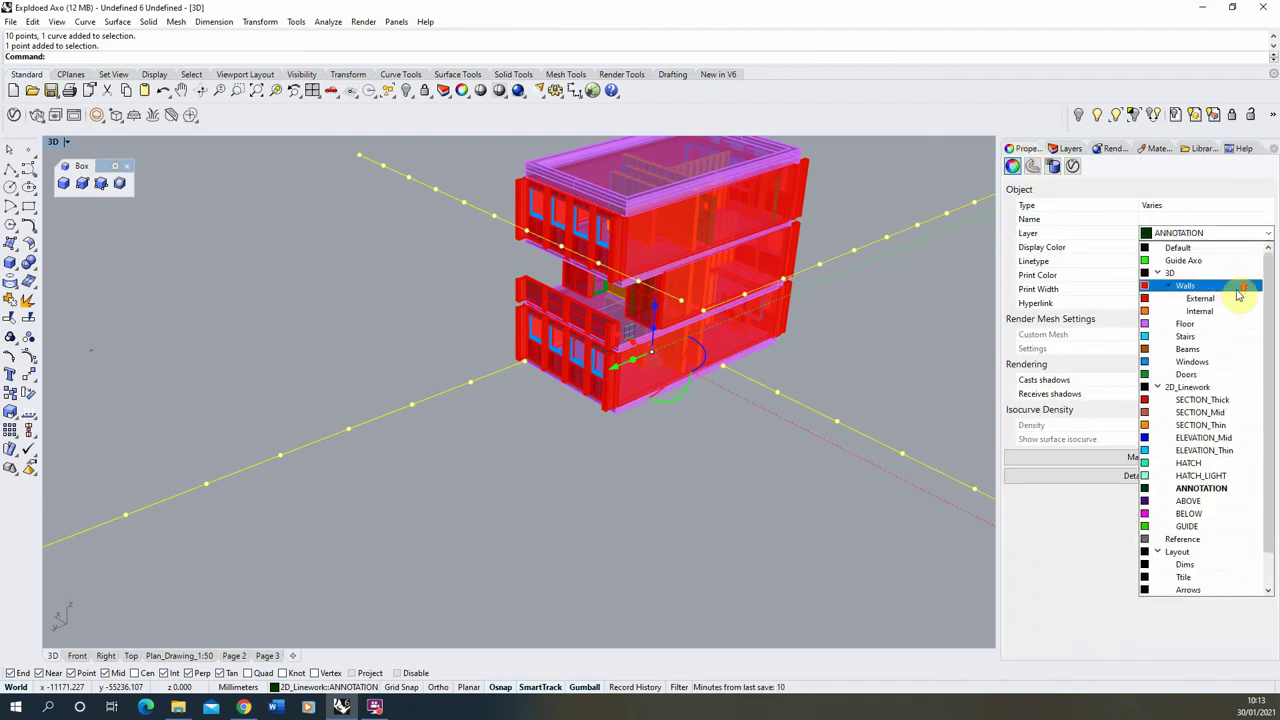
left_click(1160, 253)
left_click(1068, 148)
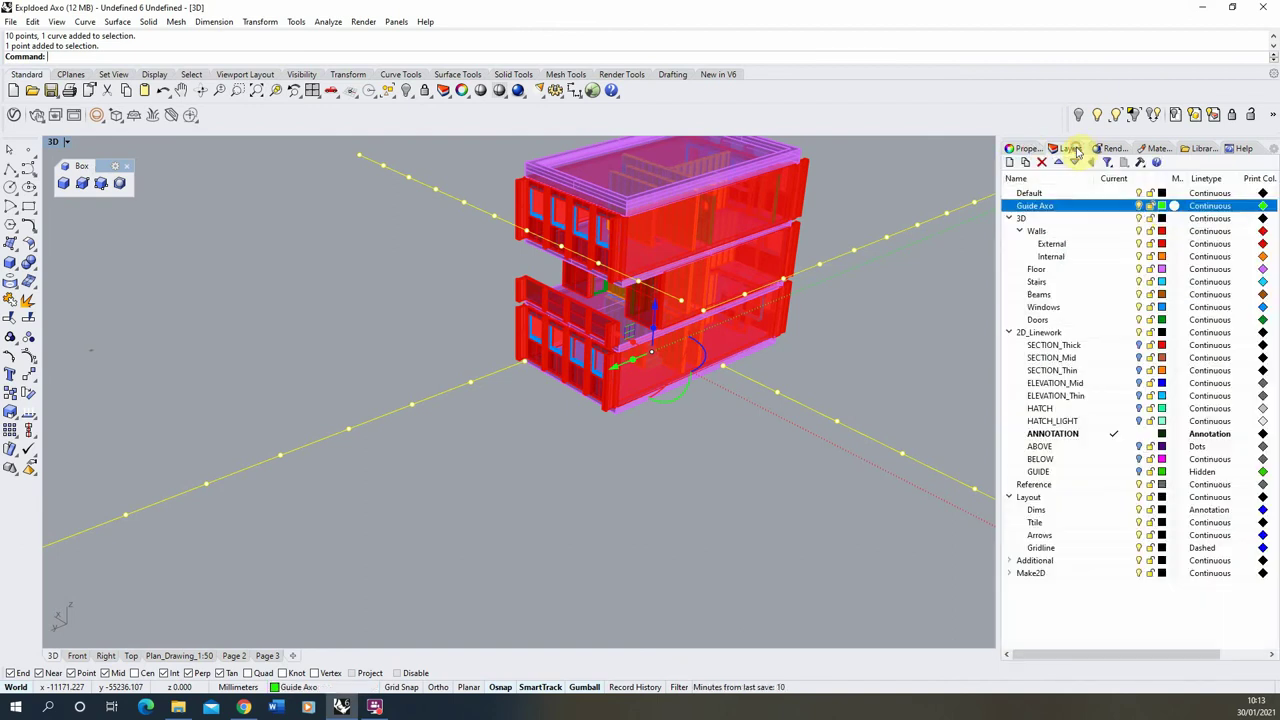
- Lock the Guide Axo layer and test that a window selection over the building ignores the guides
left_click(1150, 206)
scroll(523, 334, "down", 4)
right_click_drag(523, 334, 590, 346)
left_click_drag(860, 198, 640, 330)
left_click(803, 374)
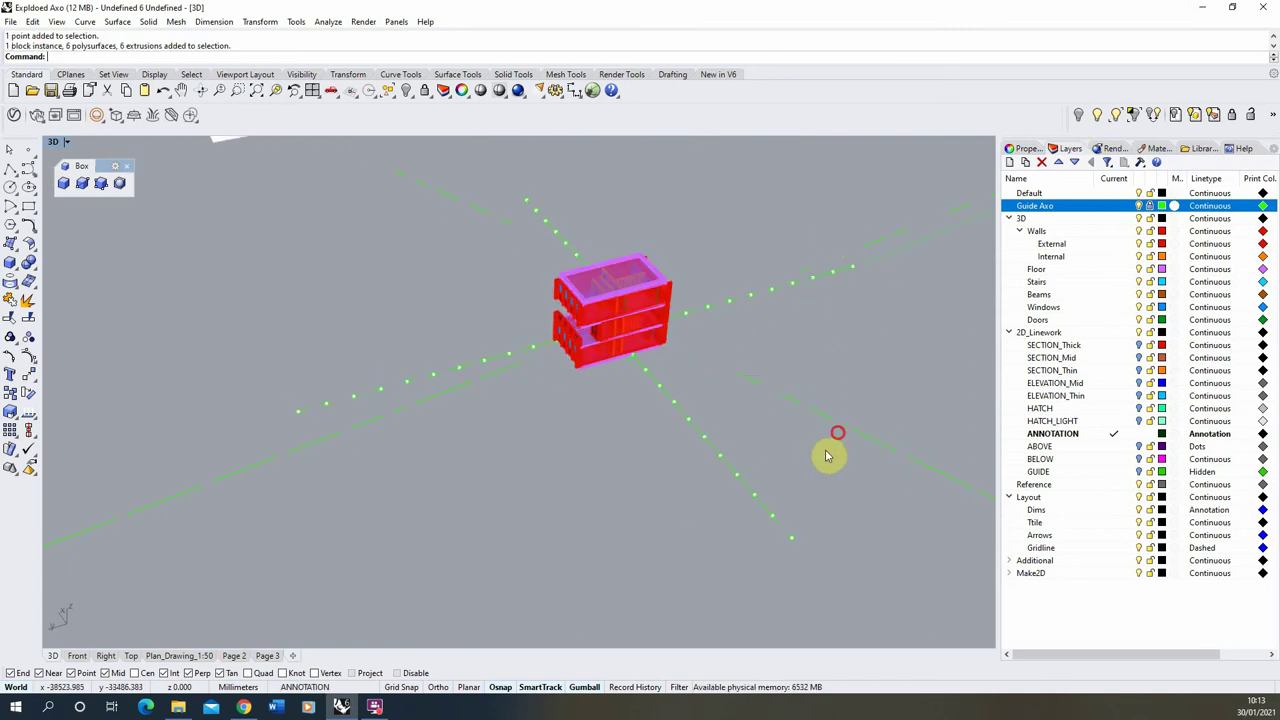
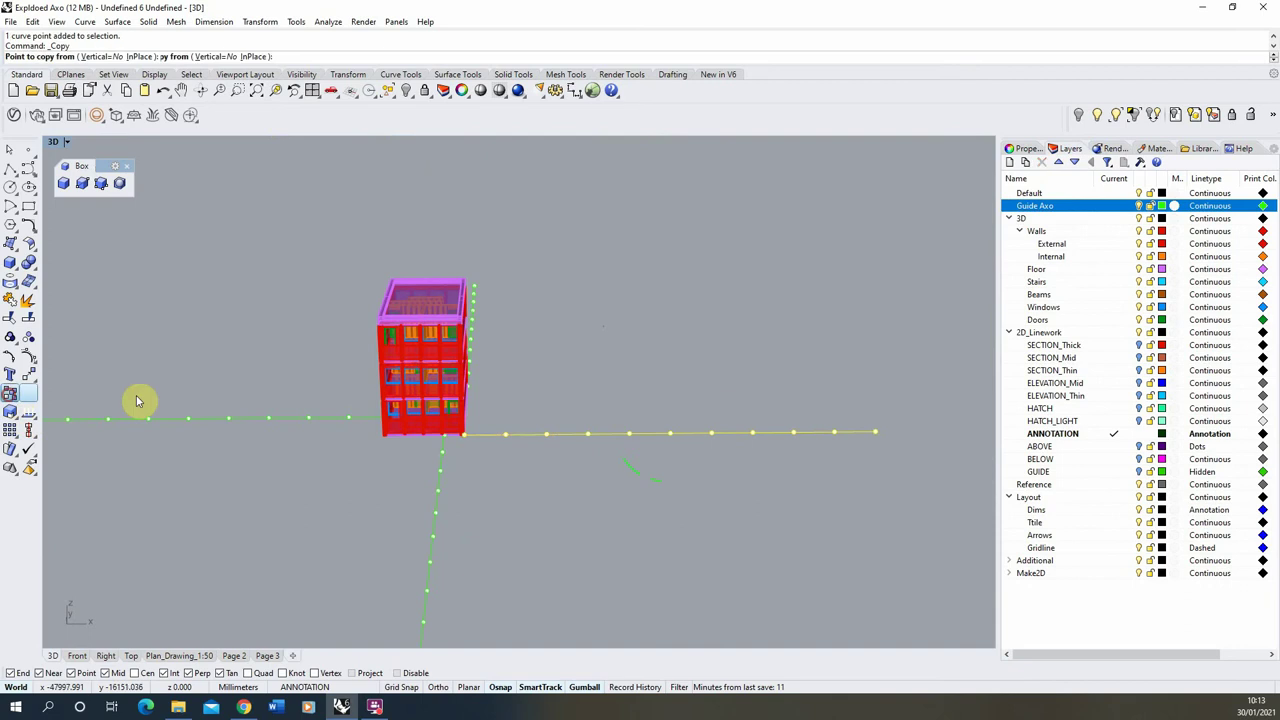
- Place a copy of the X-direction guide clear of the building and rotate it upright along the Z direction
left_click(617, 434)
scroll(660, 305, "down", 2)
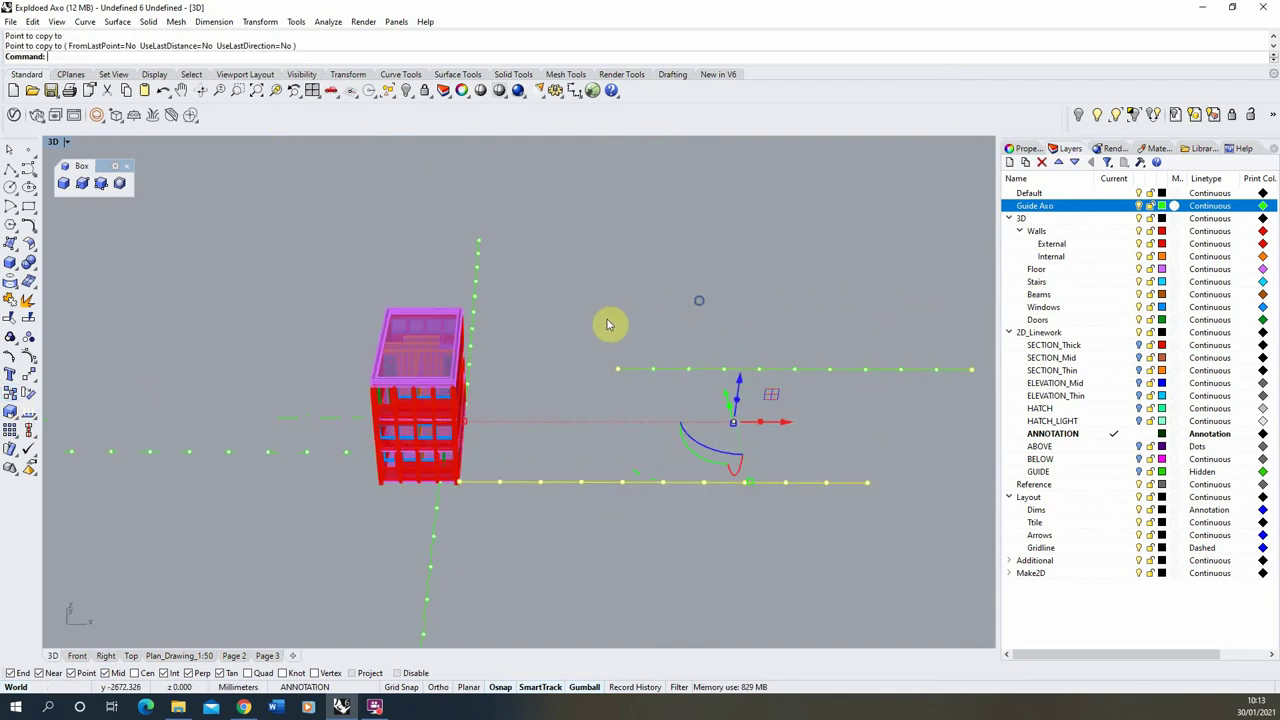
left_click_drag(566, 283, 928, 383)
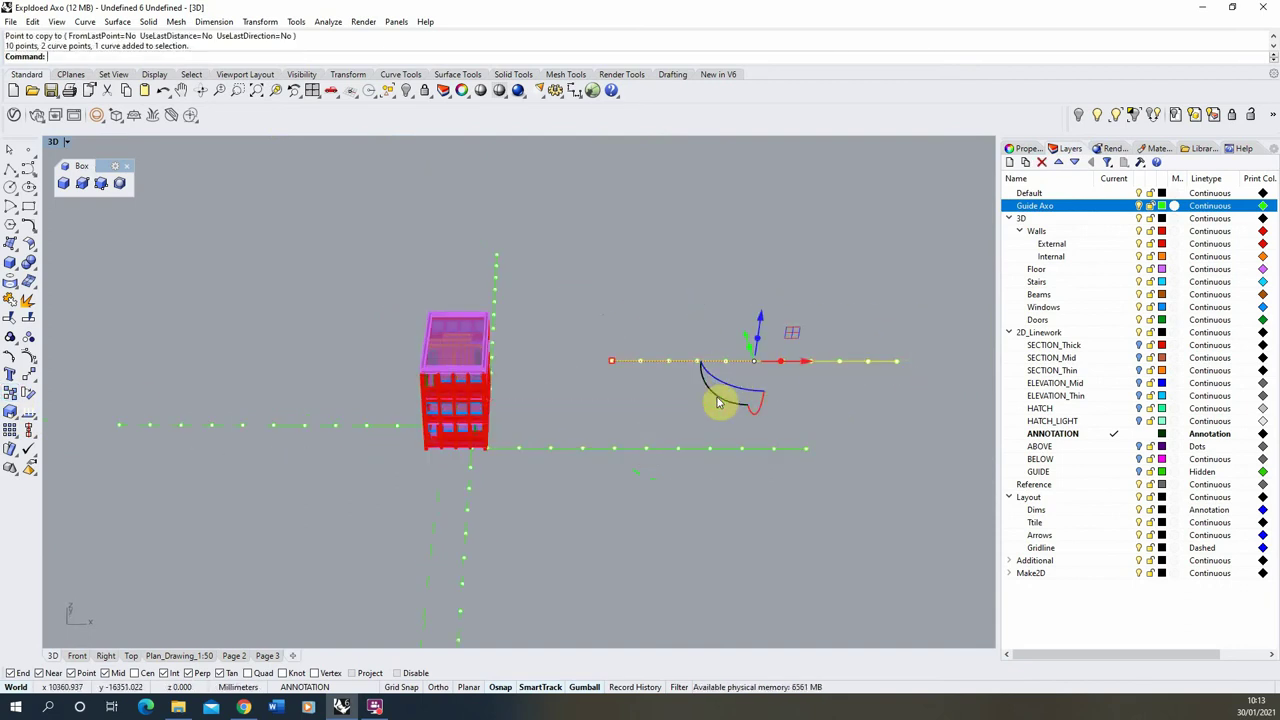
left_click_drag(717, 402, 677, 344)
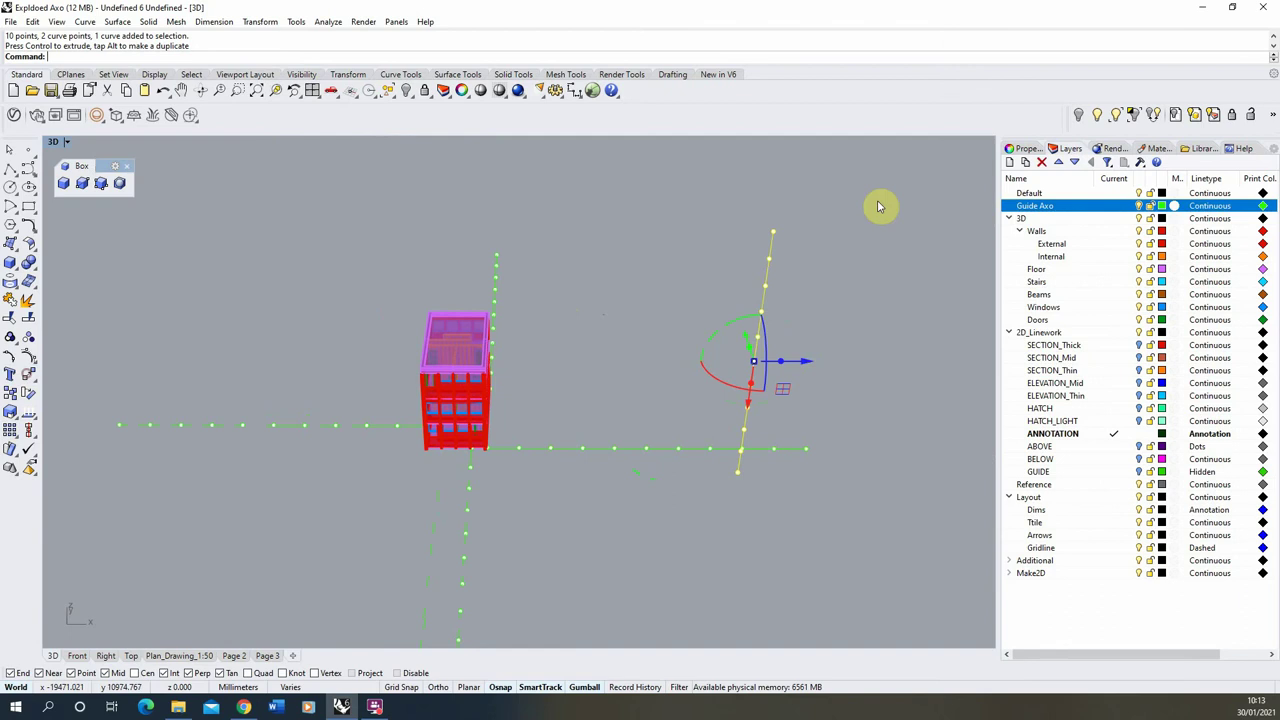
- Move the vertical guide by its upper end point to the building's lower corner so it extends downward
left_click(772, 232)
right_click_drag(771, 234, 640, 240)
scroll(449, 432, "up", 4)
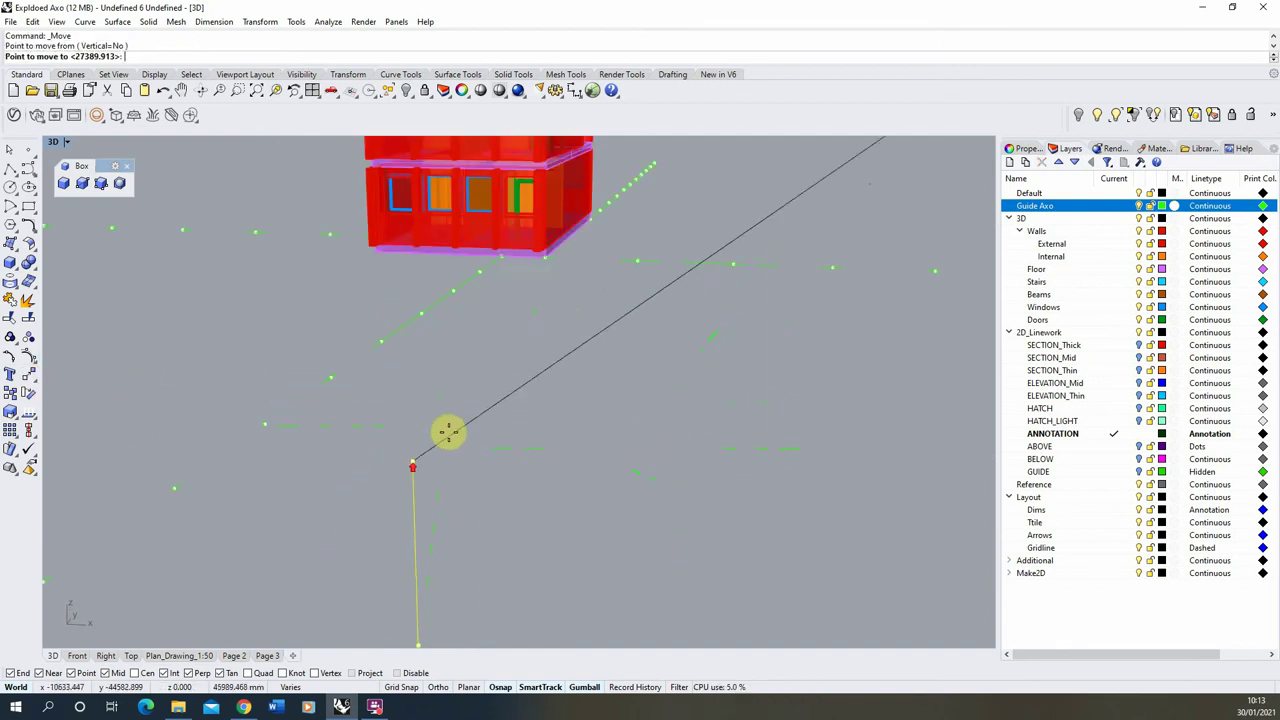
left_click(532, 262)
scroll(532, 263, "down", 4)
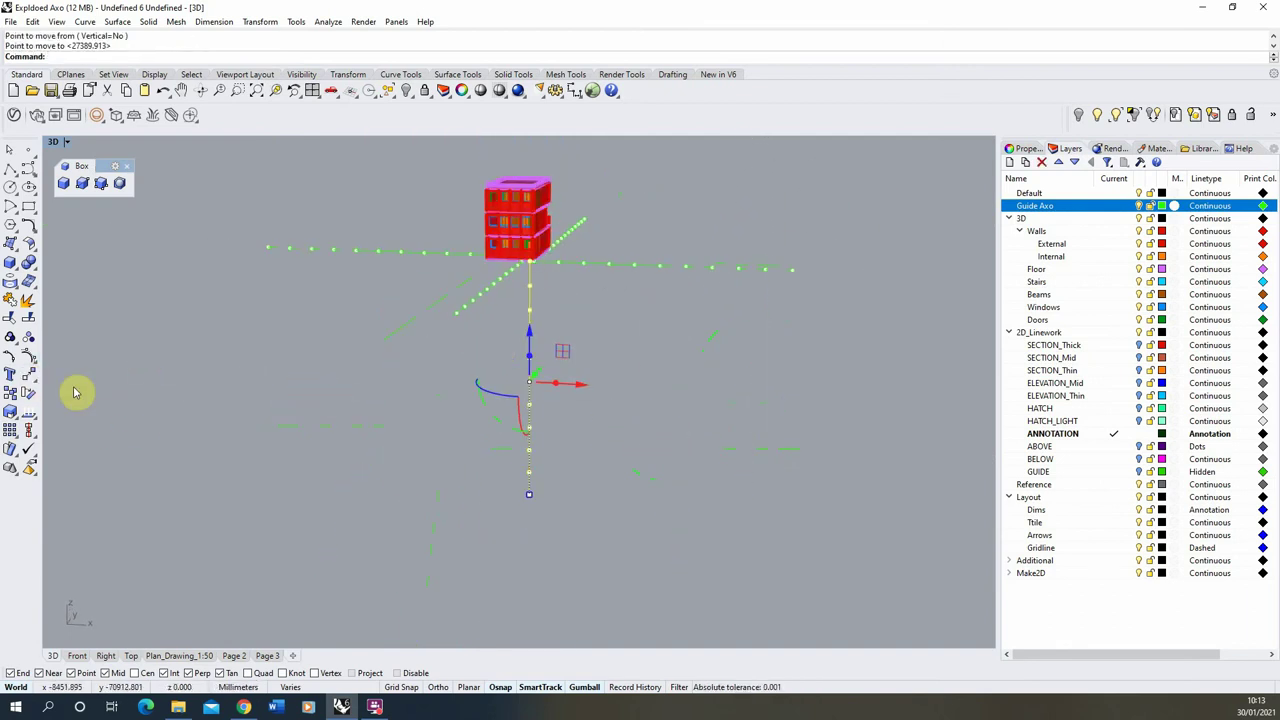
- Copy the vertical guide by its lower end point to the building's upper rear corner, so that the copy extends upward
left_click(17, 393)
left_click(529, 494)
scroll(604, 190, "up", 5)
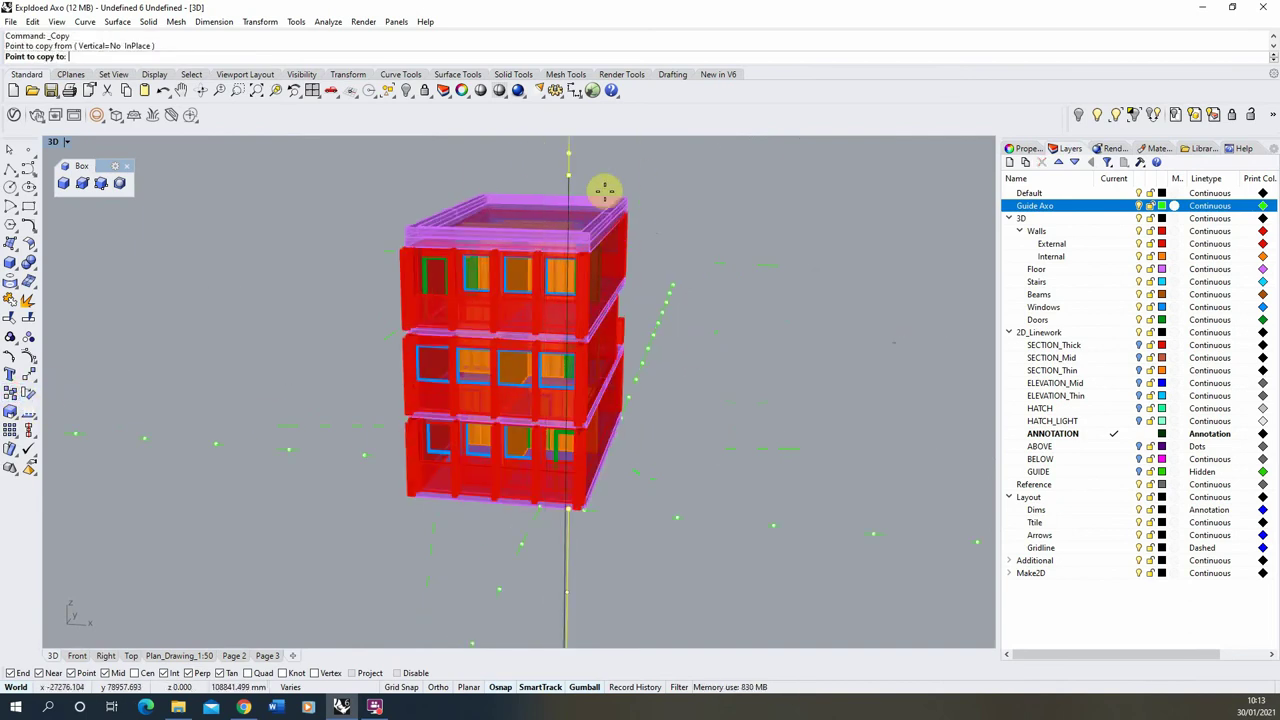
scroll(604, 190, "up", 5)
scroll(584, 205, "up", 4)
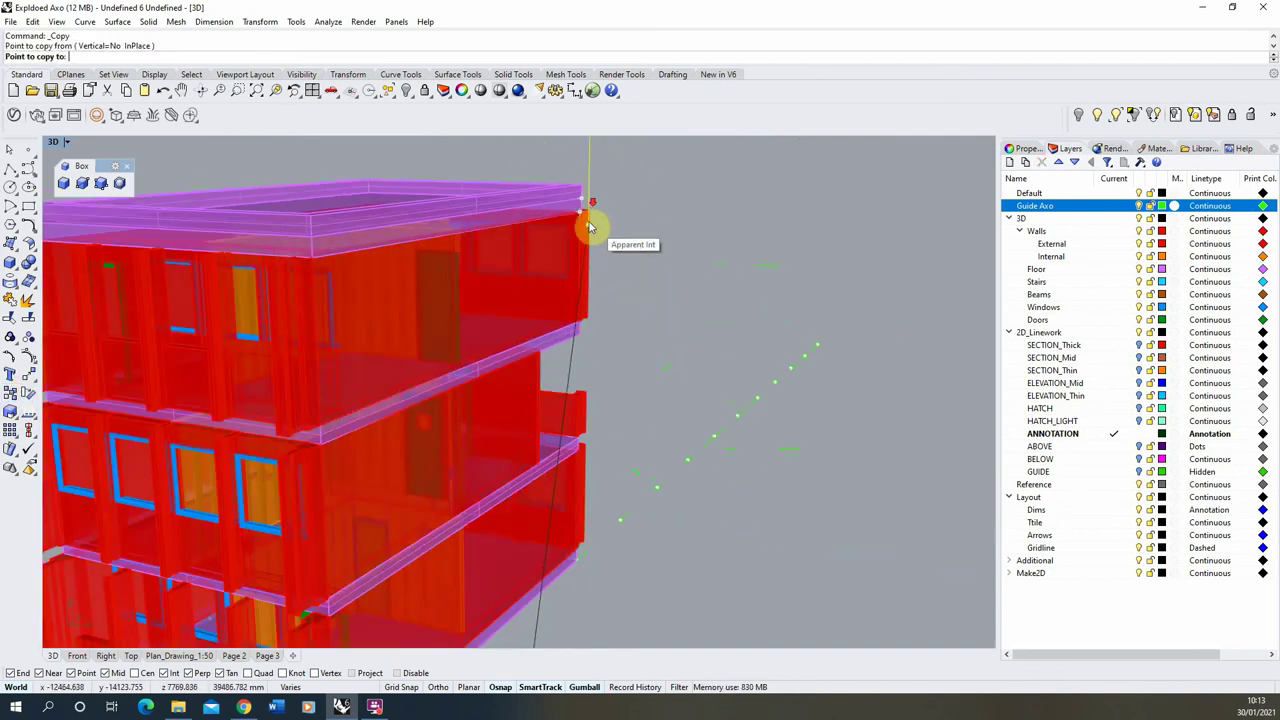
left_click(578, 226)
key("Return")
scroll(640, 200, "down", 10)
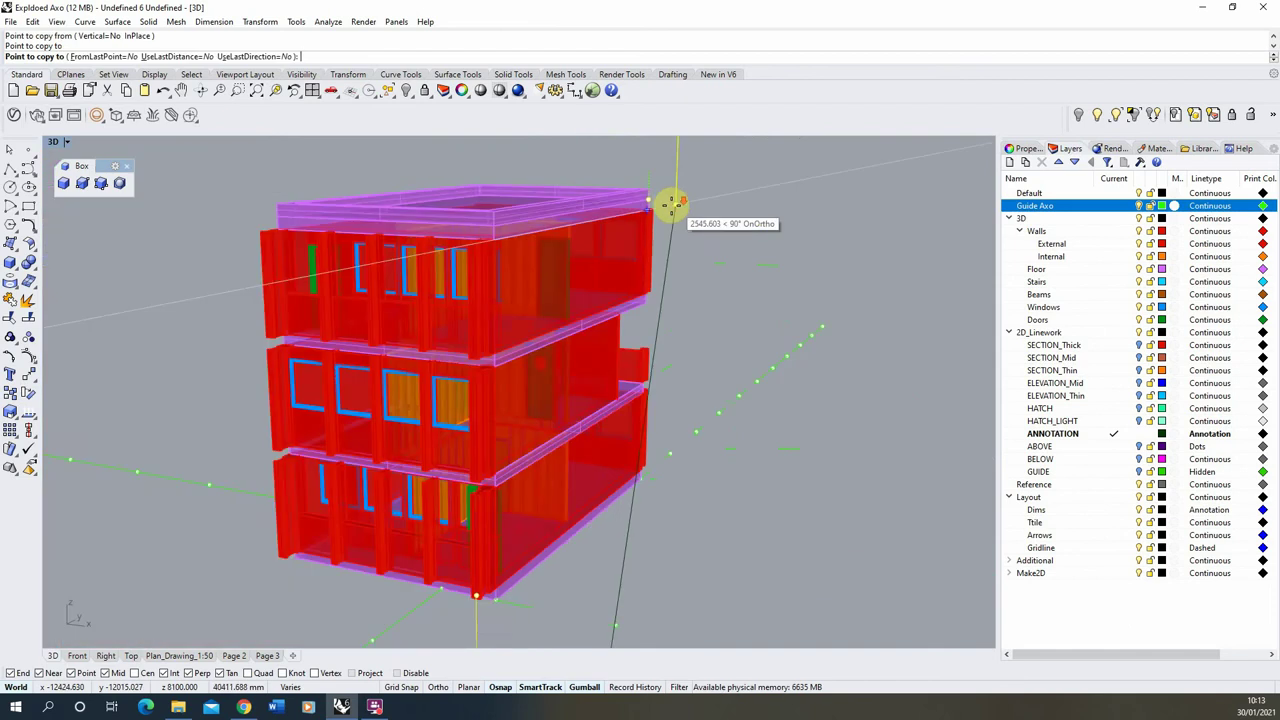
mouse_move(708, 245)
right_mouse_down()
mouse_move(594, 197)
mouse_move(423, 229)
mouse_move(480, 289)
mouse_move(708, 225)
mouse_move(814, 277)
mouse_move(511, 277)
mouse_move(477, 243)
mouse_move(382, 220)
mouse_move(543, 269)
mouse_move(511, 260)
mouse_move(674, 240)
mouse_move(624, 240)
mouse_move(617, 253)
right_mouse_up()
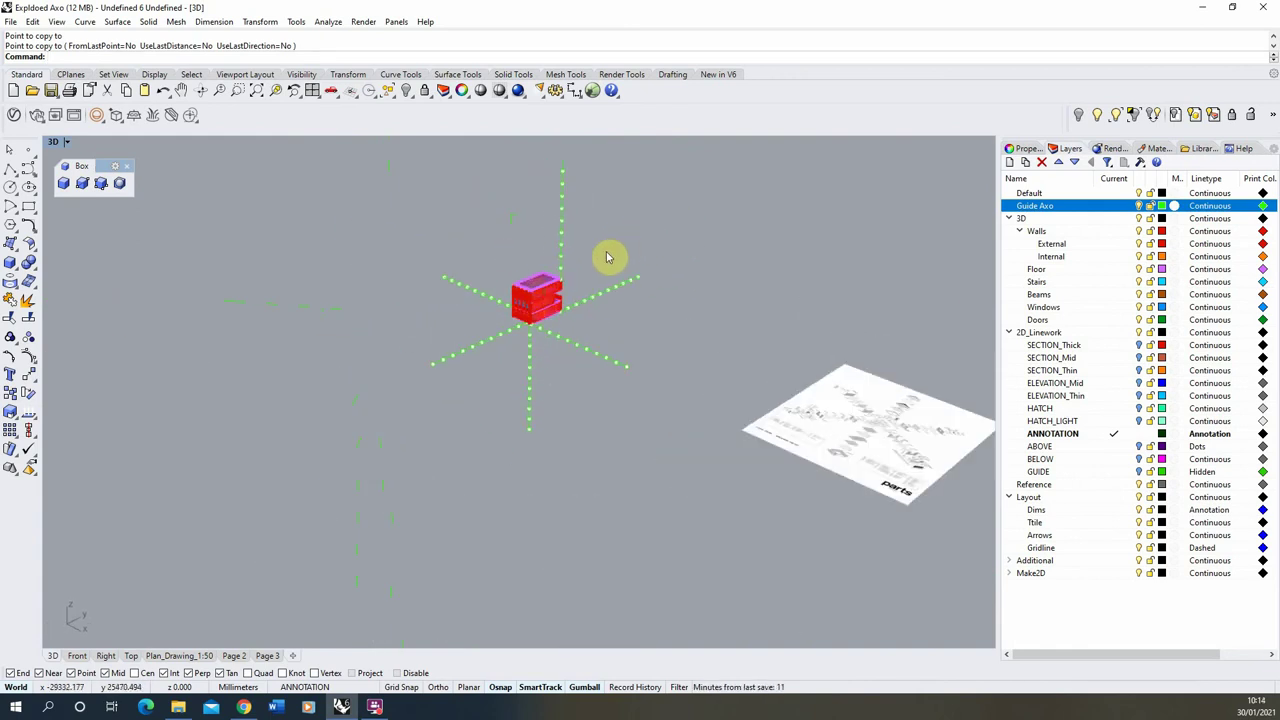
scroll(510, 286, "up", 12)
scroll(423, 318, "down", 4)
right_click_drag(455, 305, 530, 255)
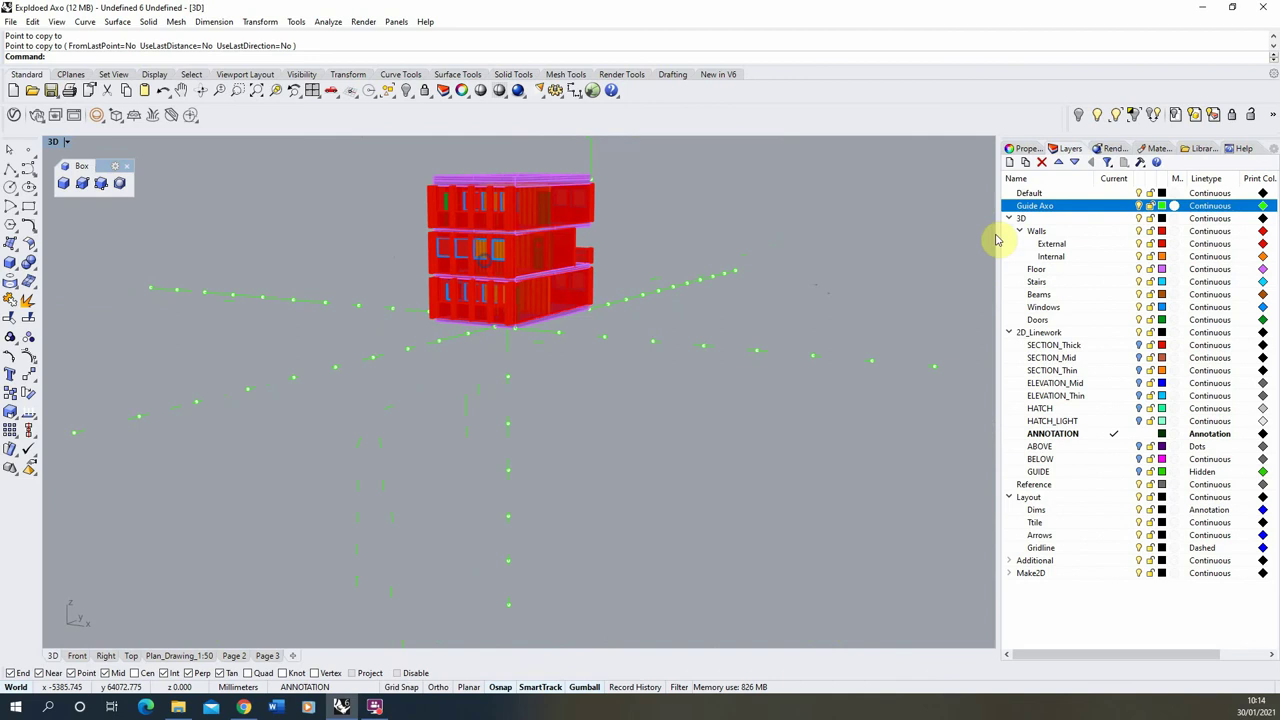
- Lock the 3D and 2D_Linework layers, making Default the current layer so the linework can be locked
left_click(1152, 220)
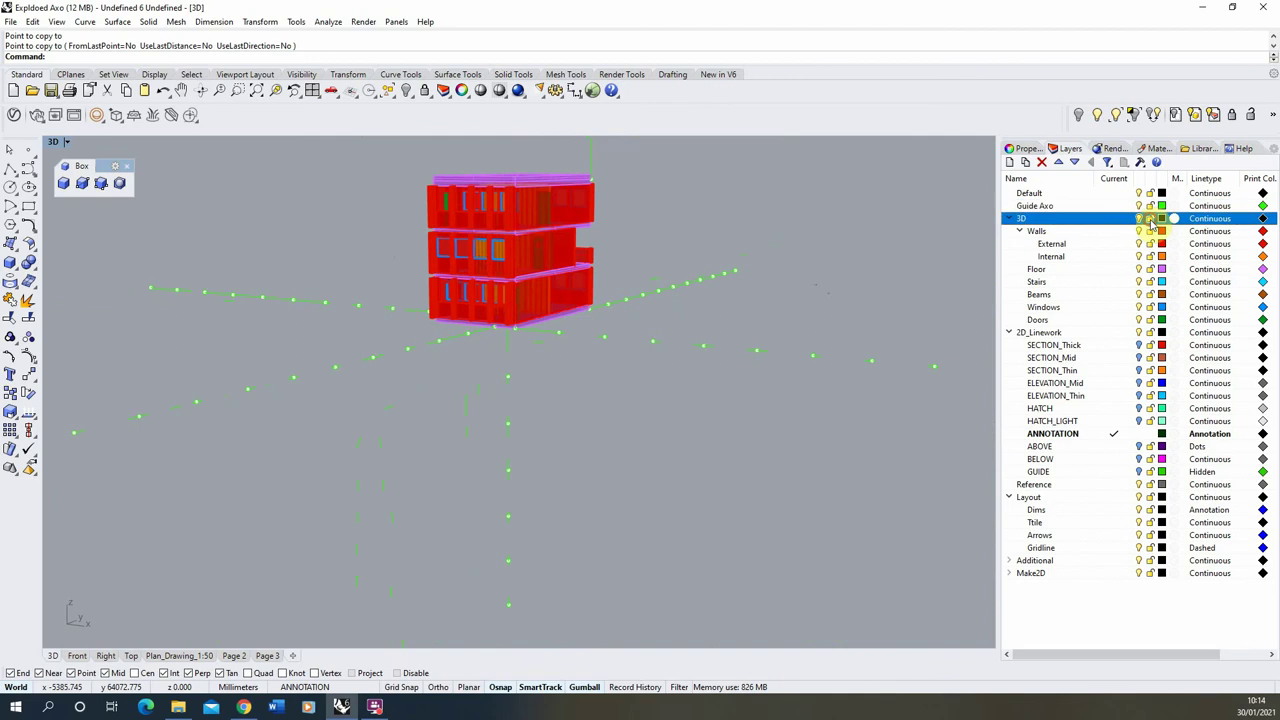
left_click(1148, 332)
left_click(727, 326)
left_click(1096, 195)
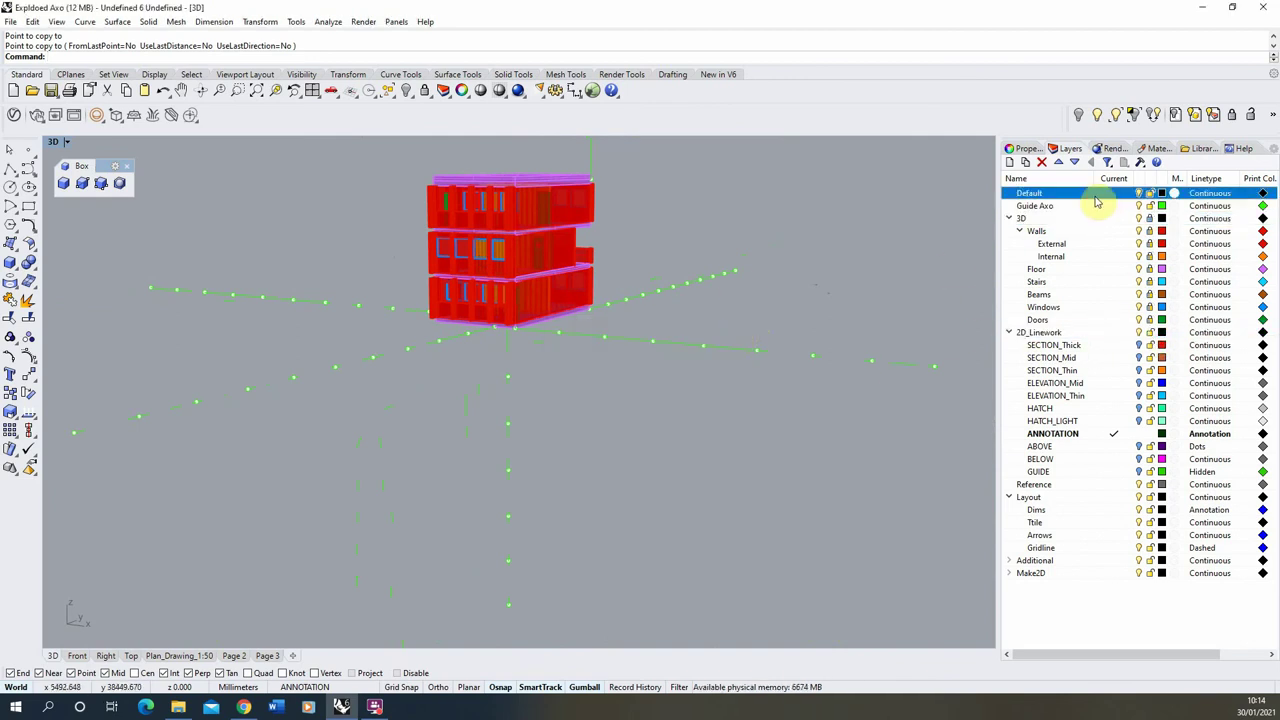
left_click(1150, 332)
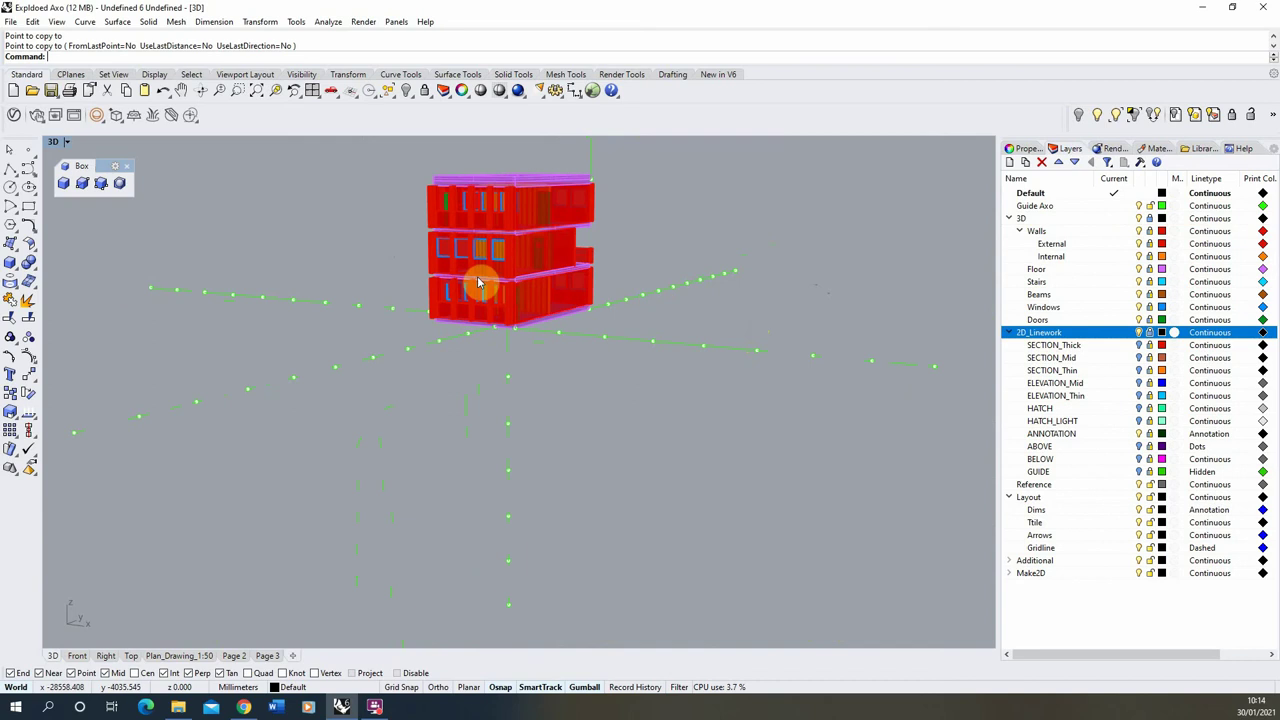
- Move the four horizontal X and Y guides with their points vertically up about 4349 mm to the middle storey
right_click_drag(478, 283, 553, 257)
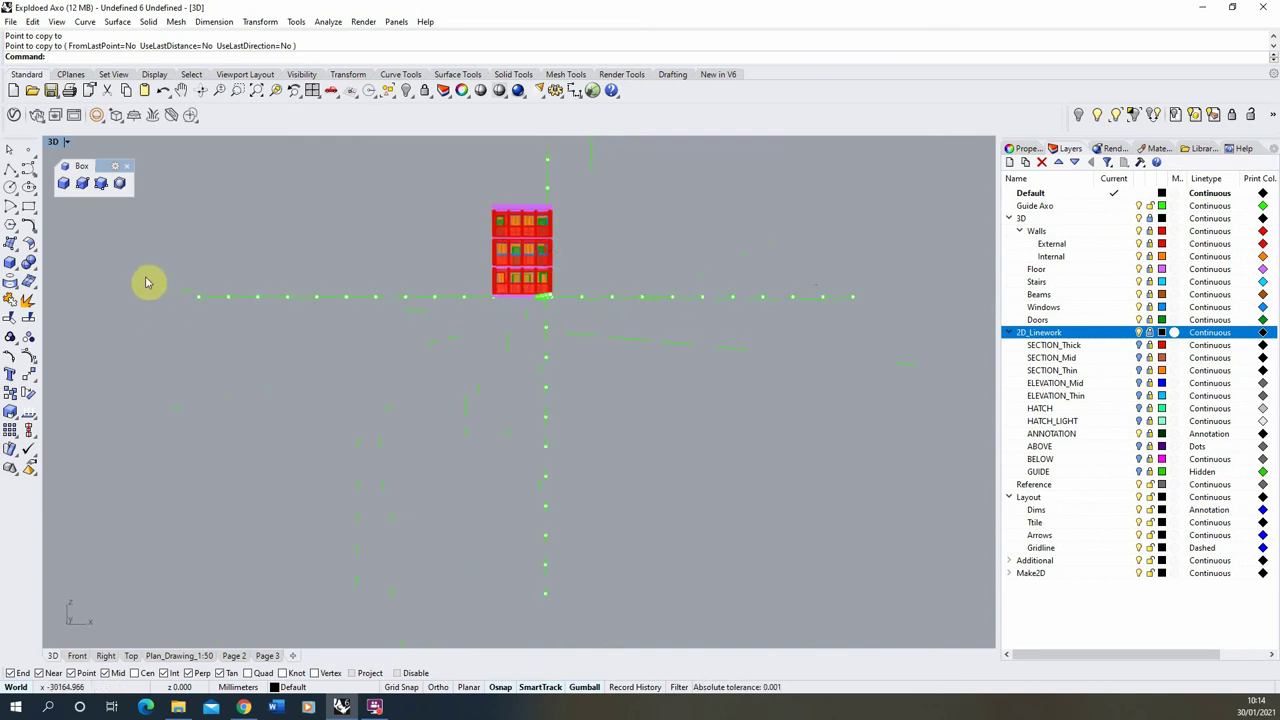
left_click_drag(145, 283, 908, 314)
right_click_drag(791, 291, 581, 310)
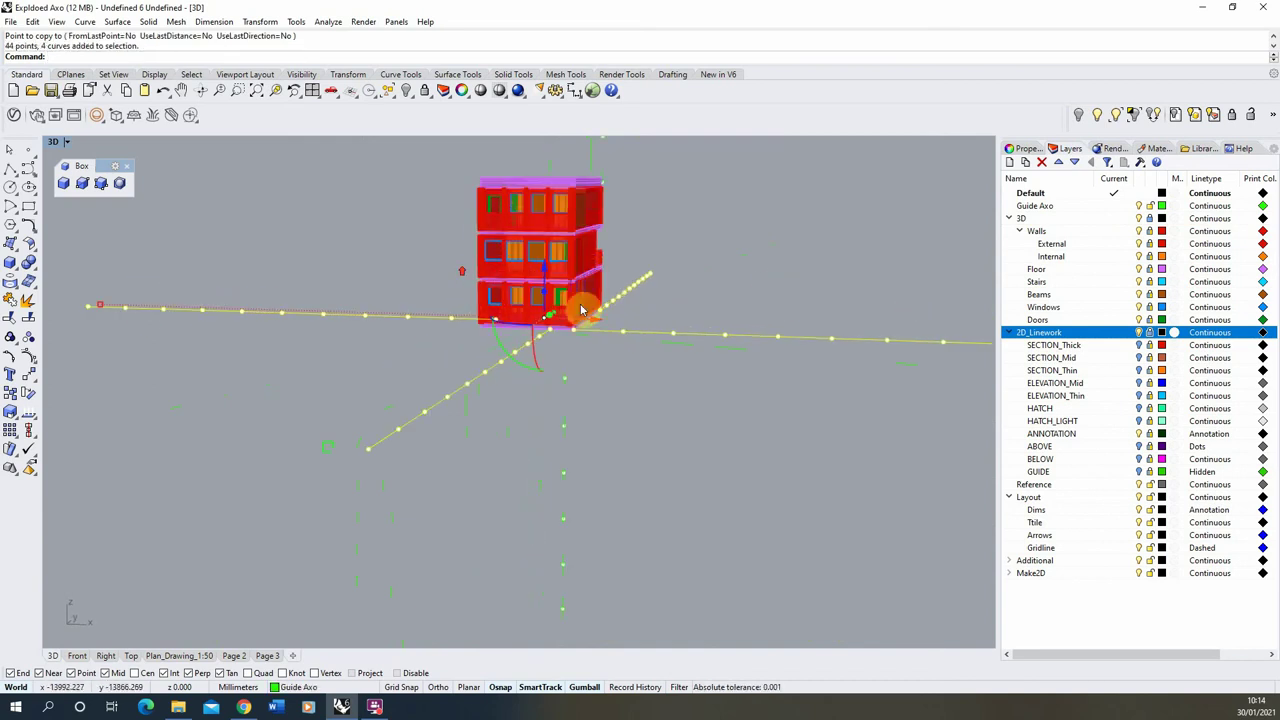
left_click(28, 392)
scroll(563, 329, "up", 3)
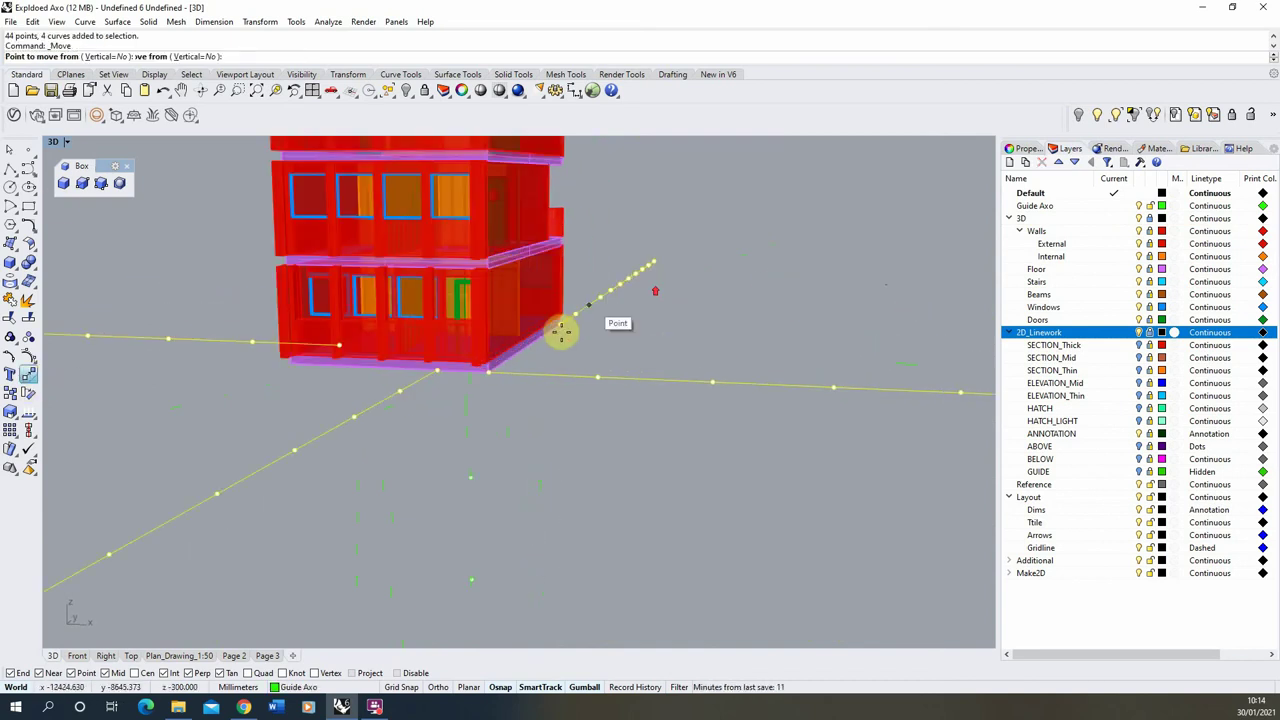
left_click(122, 57)
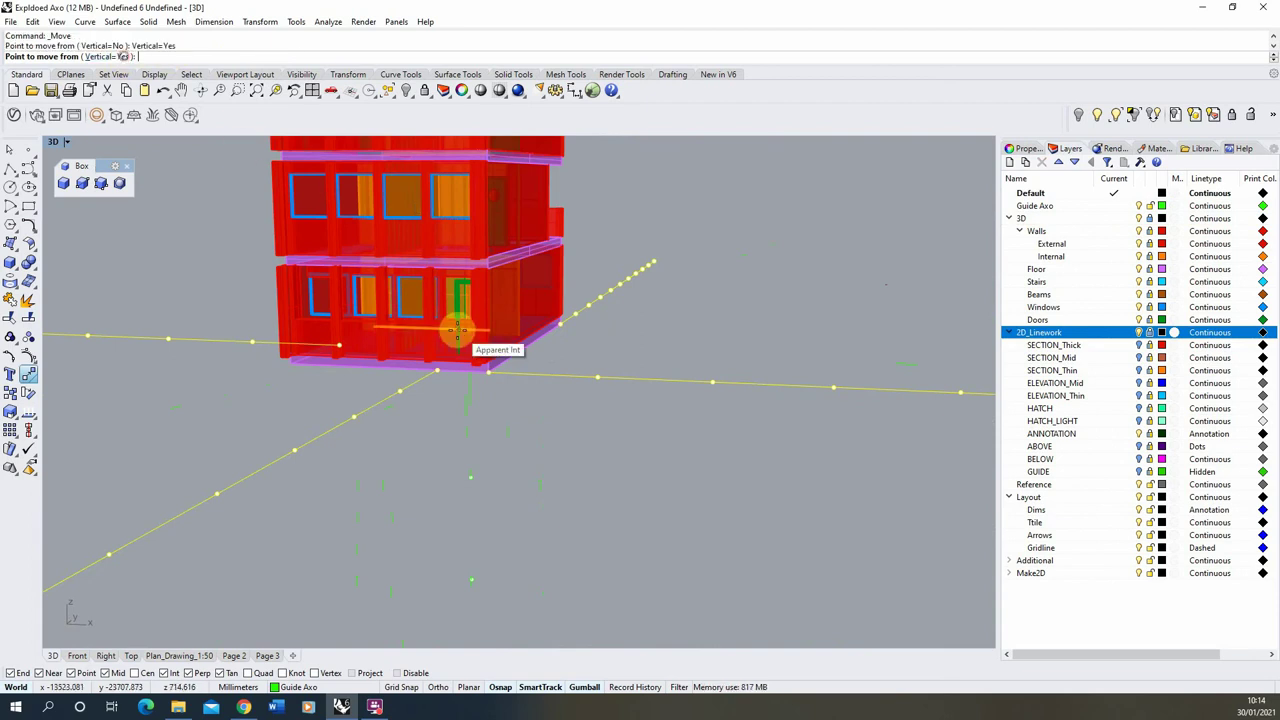
left_click(491, 374)
left_click(490, 207)
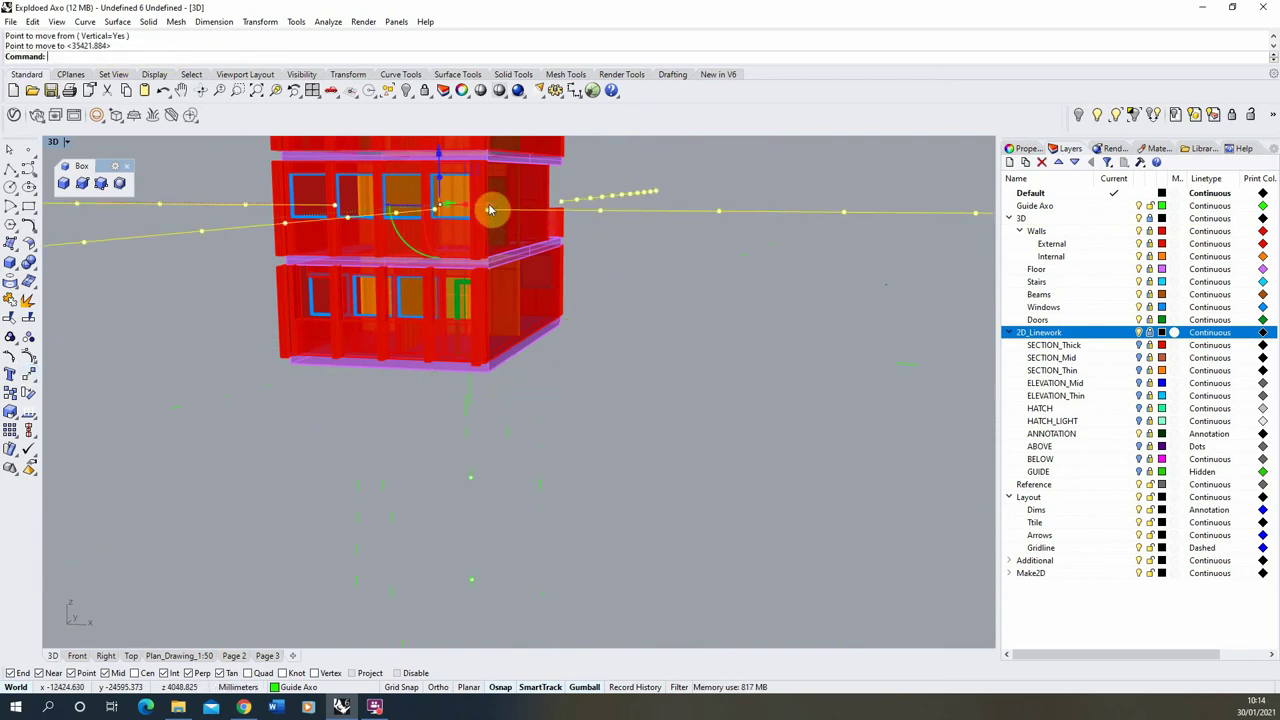
- Move the lower vertical guide vertically up 3100 mm, from the underside of the ground slab to the first-floor slab
scroll(501, 197, "down", 6)
right_click_drag(532, 178, 493, 323)
left_click_drag(552, 307, 545, 238)
left_click(29, 374)
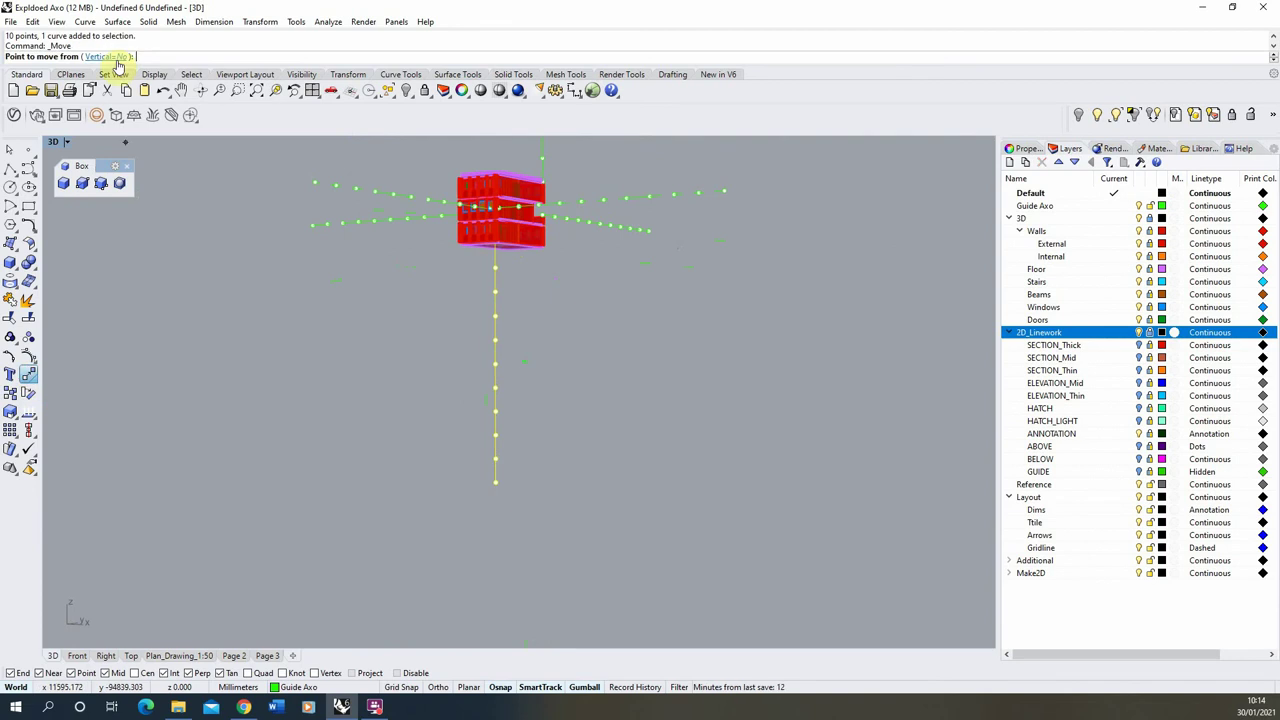
scroll(514, 220, "up", 10)
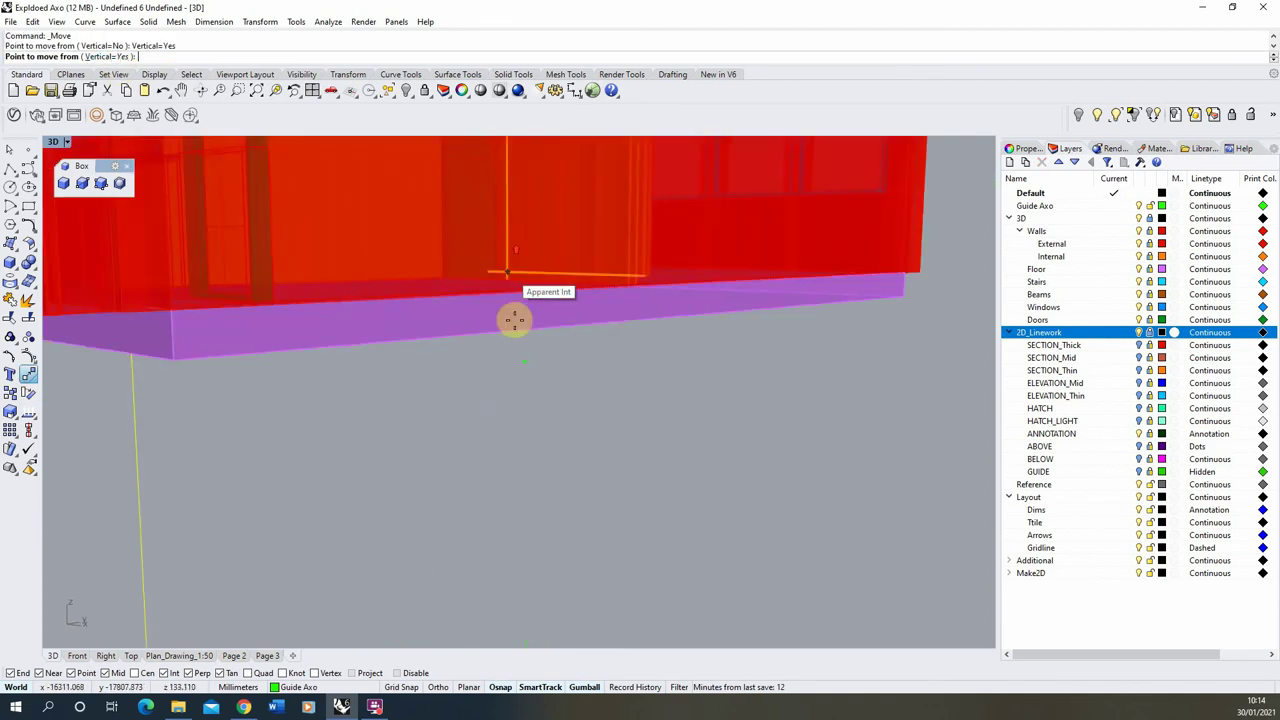
left_click(521, 363)
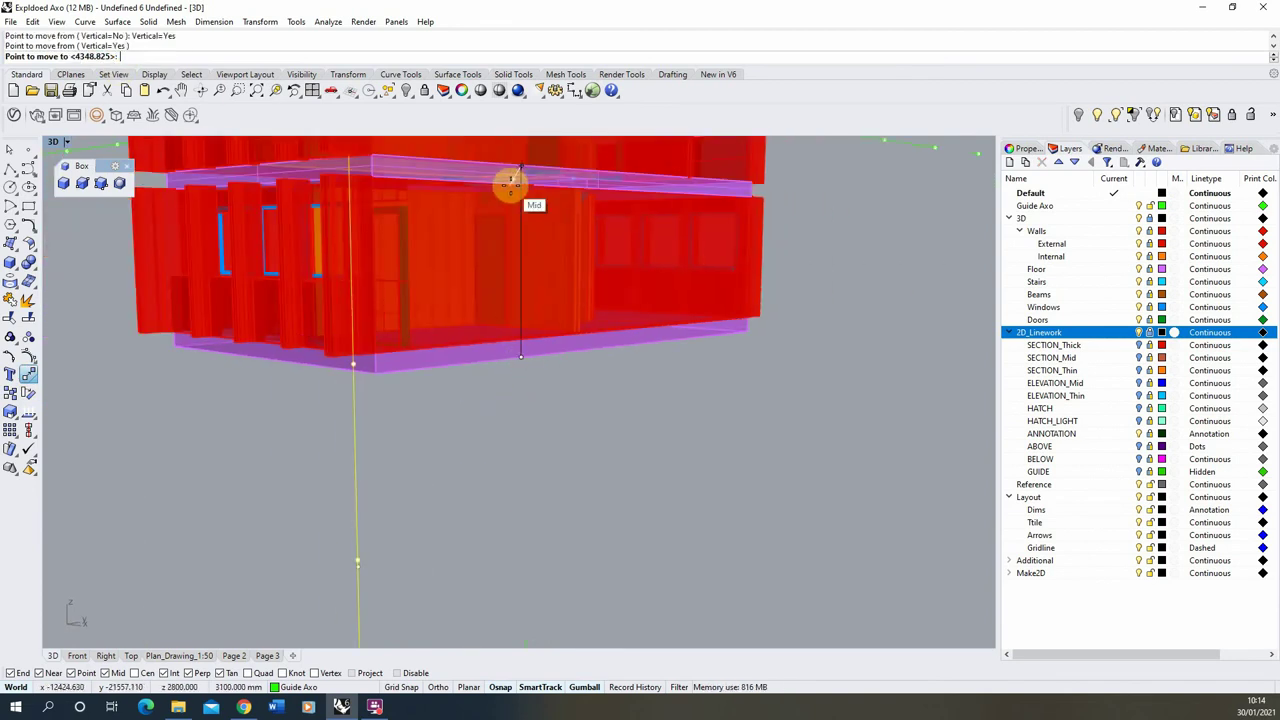
left_click(375, 155)
scroll(501, 407, "down", 10)
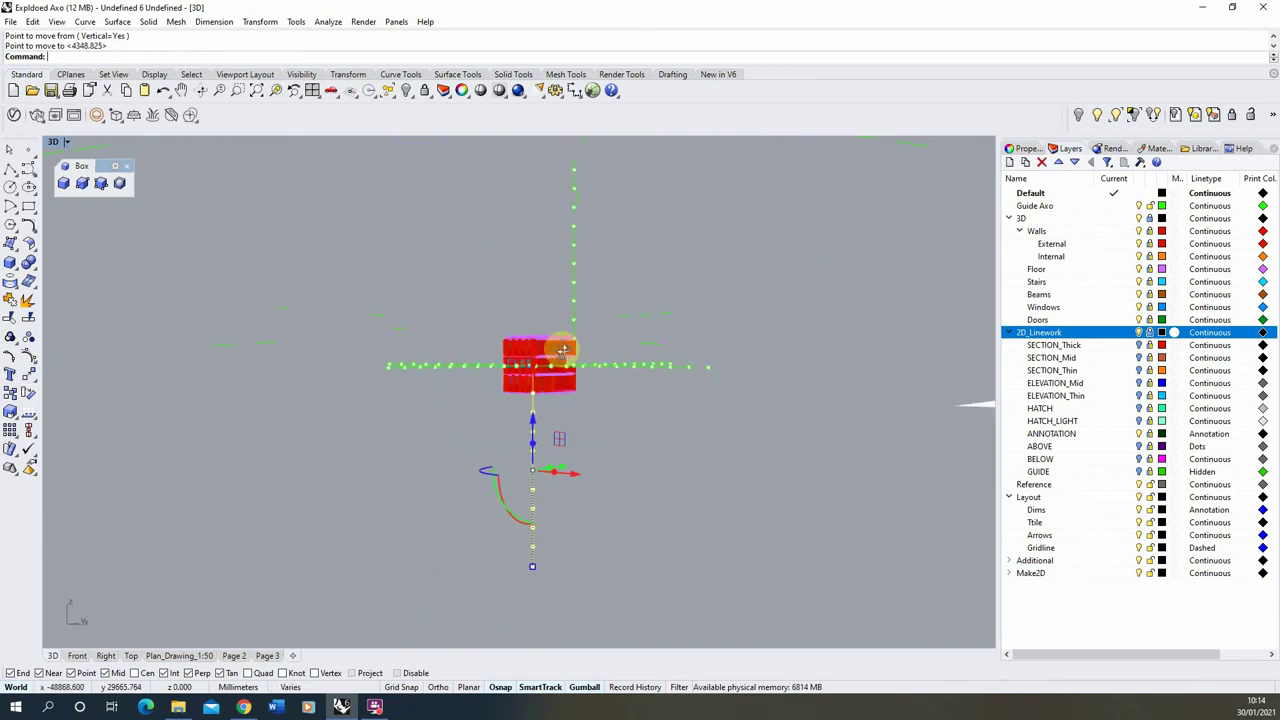
- Move the upper vertical guide vertically down 3100 mm, from the roof to the slab below the top storey
scroll(563, 349, "down", 2)
left_click_drag(551, 192, 585, 293)
left_click_drag(587, 357, 590, 360)
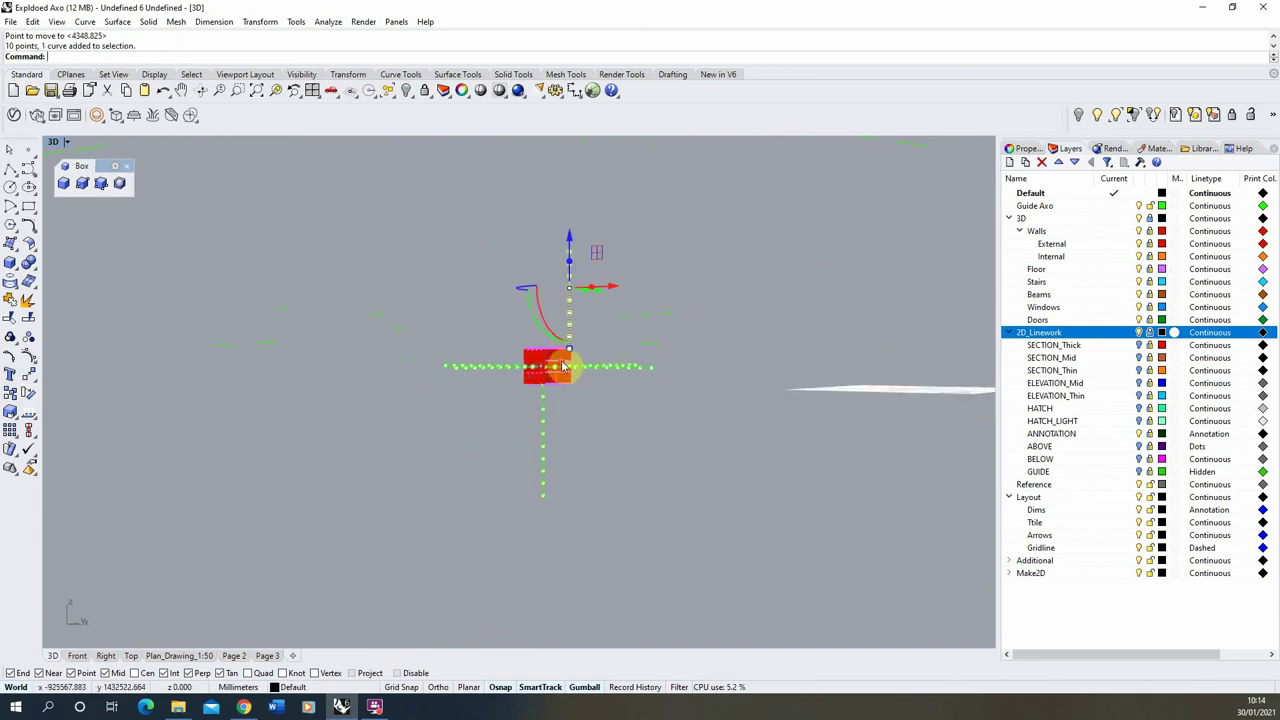
scroll(629, 368, "up", 5)
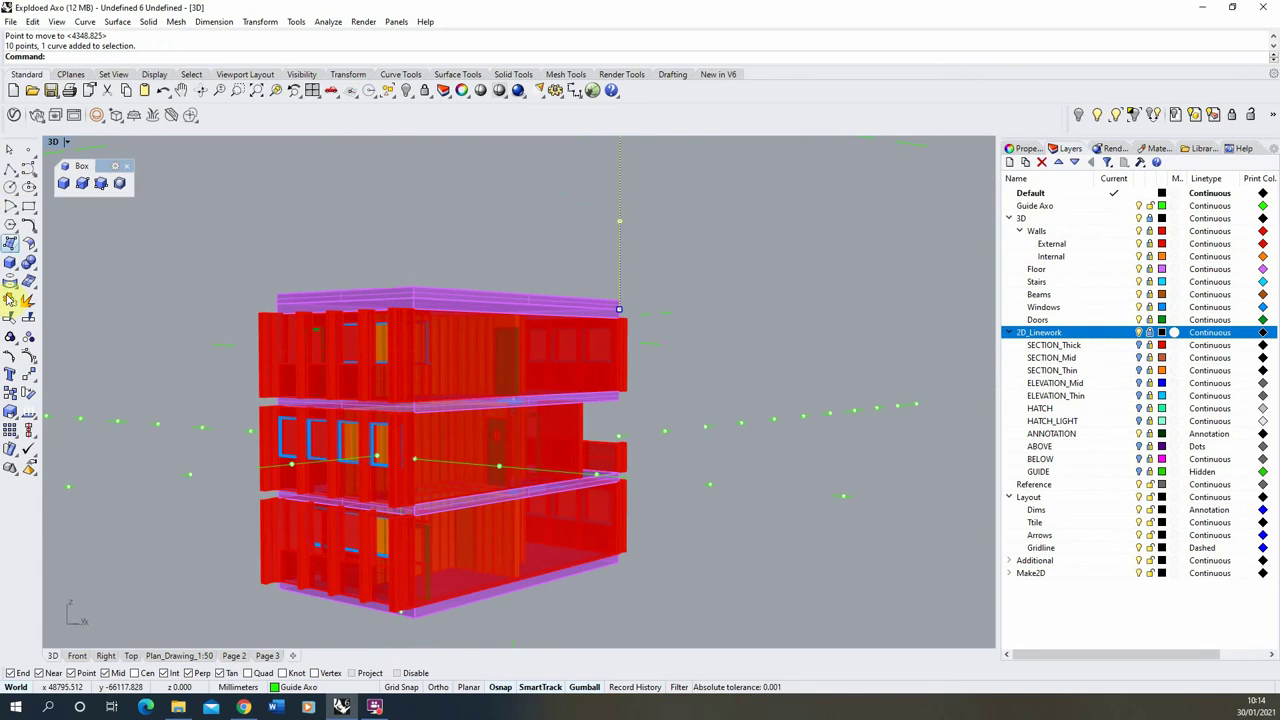
left_click(29, 377)
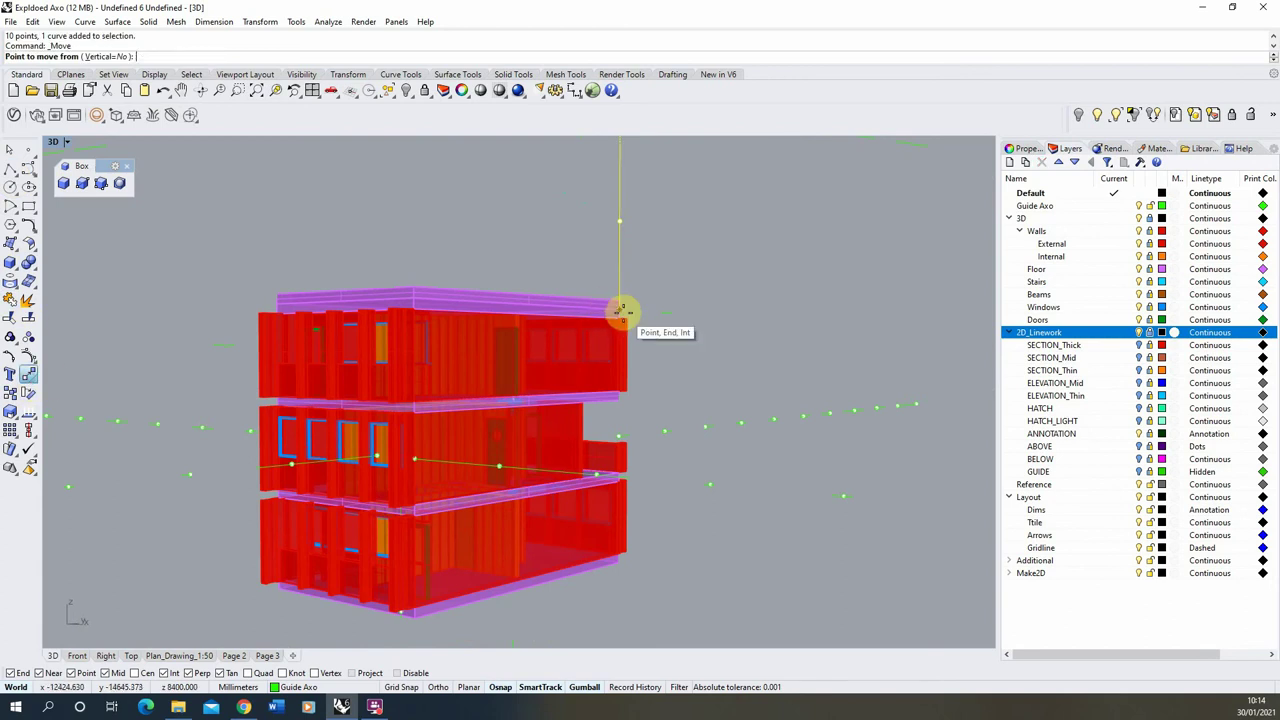
left_click(108, 57)
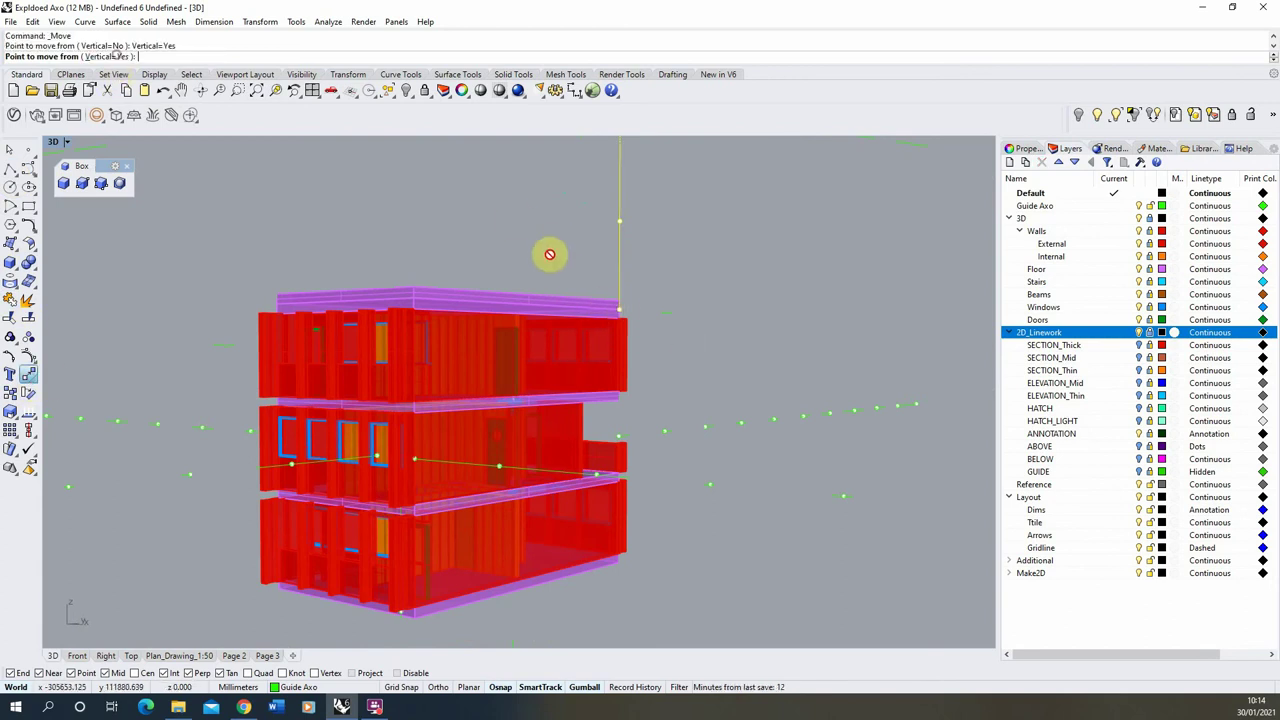
left_click(619, 311)
left_click(618, 400)
left_click(711, 334)
scroll(617, 277, "down", 6)
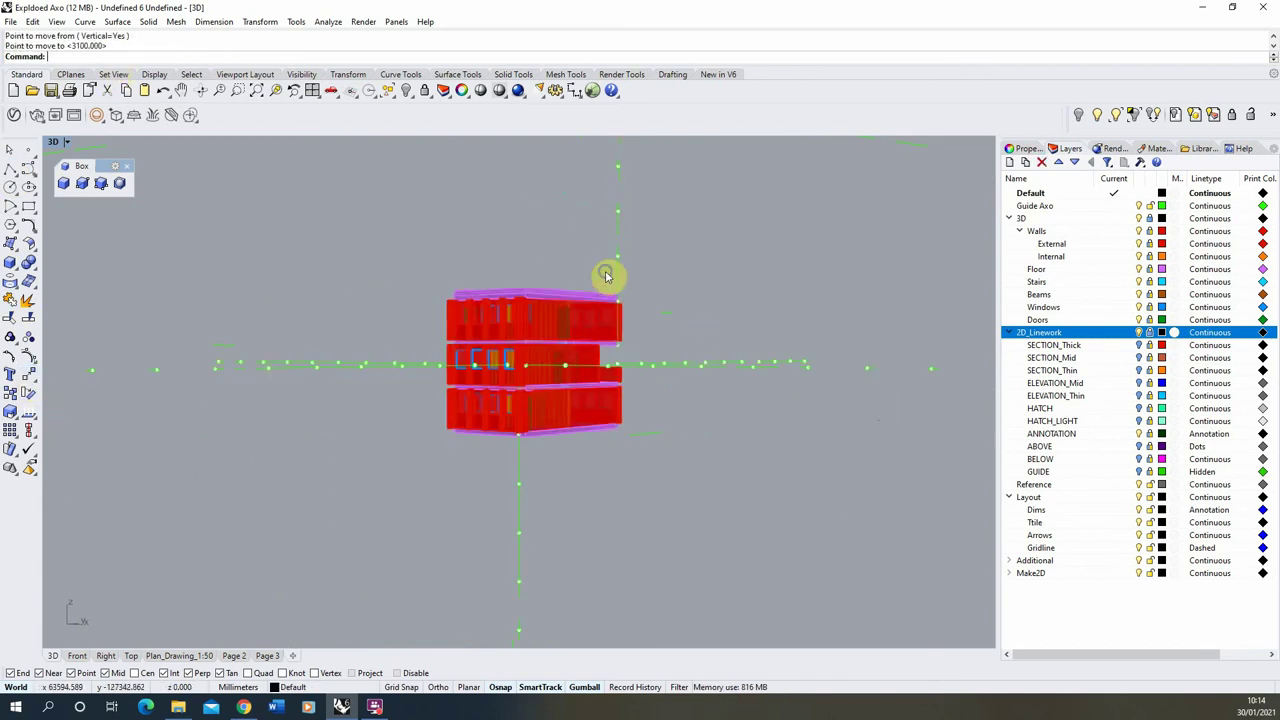
- Lock the Guide Axo layer and unlock the 3D and 2D_Linework layers
right_click_drag(609, 277, 531, 310)
left_click(1150, 218)
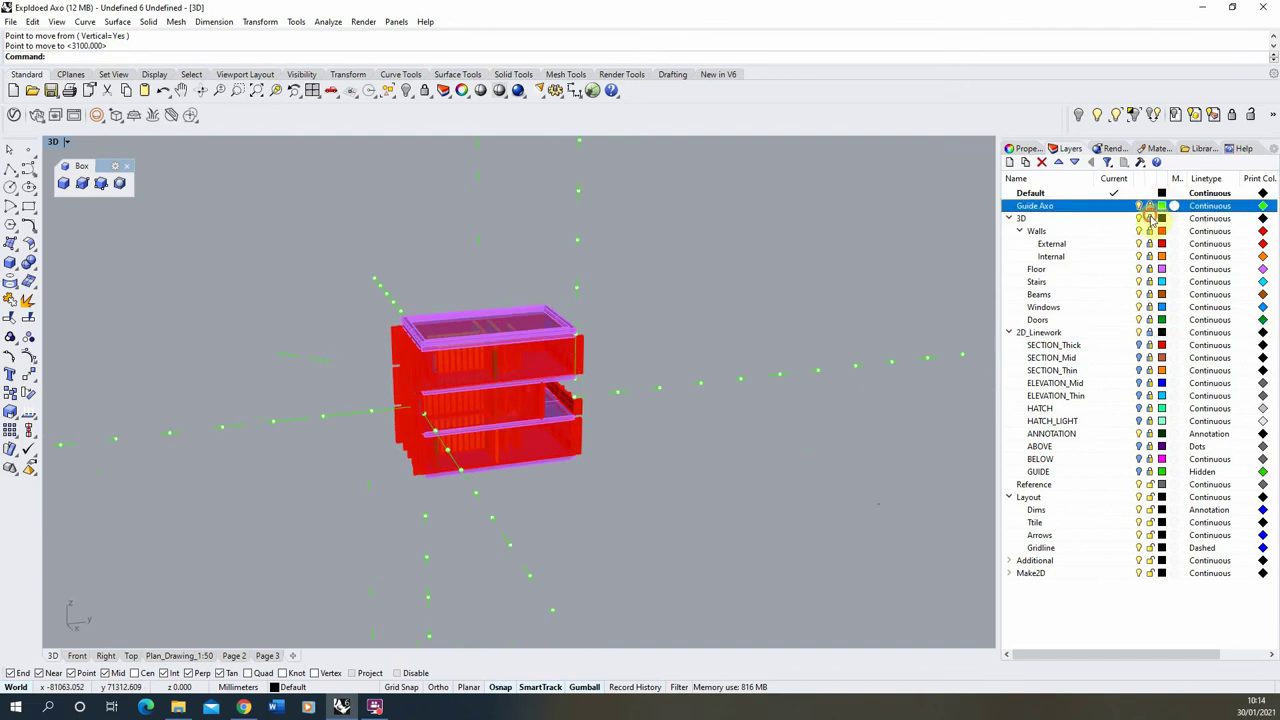
left_click(1150, 335)
- Move the top storey's long external side wall outward by one 3000 mm division along the X guide
right_click_drag(580, 340, 654, 374)
scroll(637, 386, "up", 5)
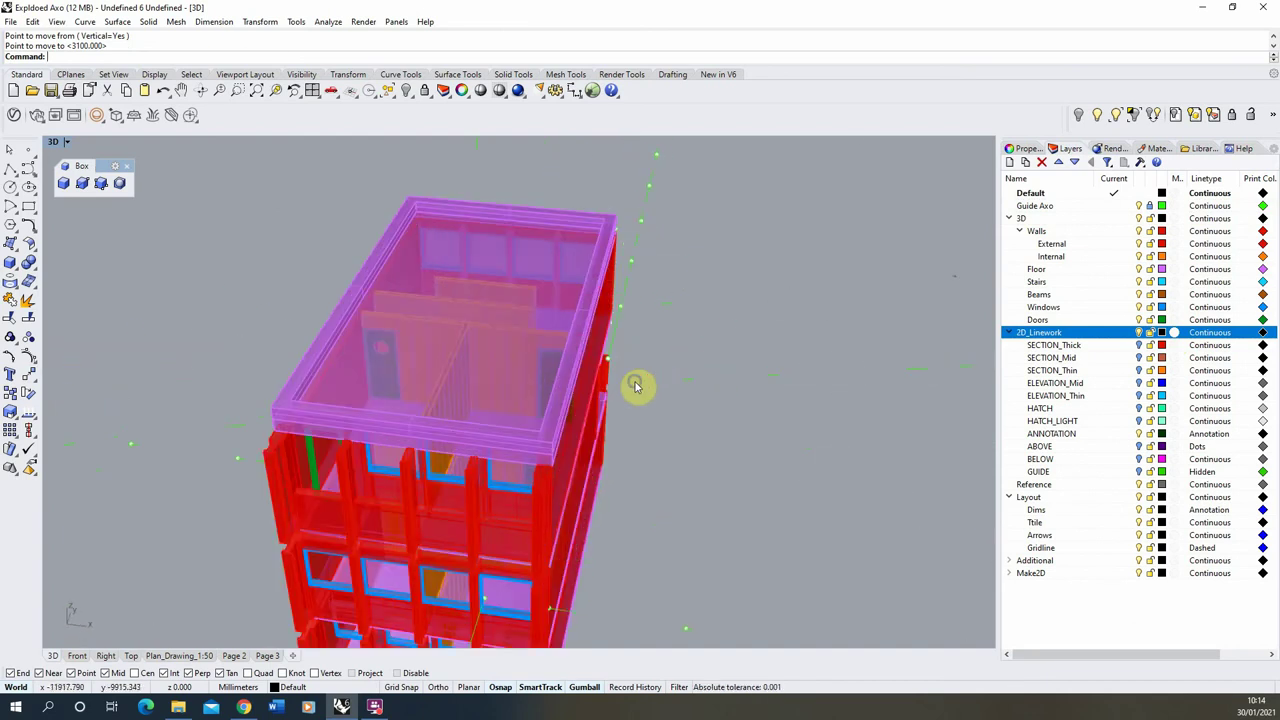
left_click(606, 329)
left_click(676, 370)
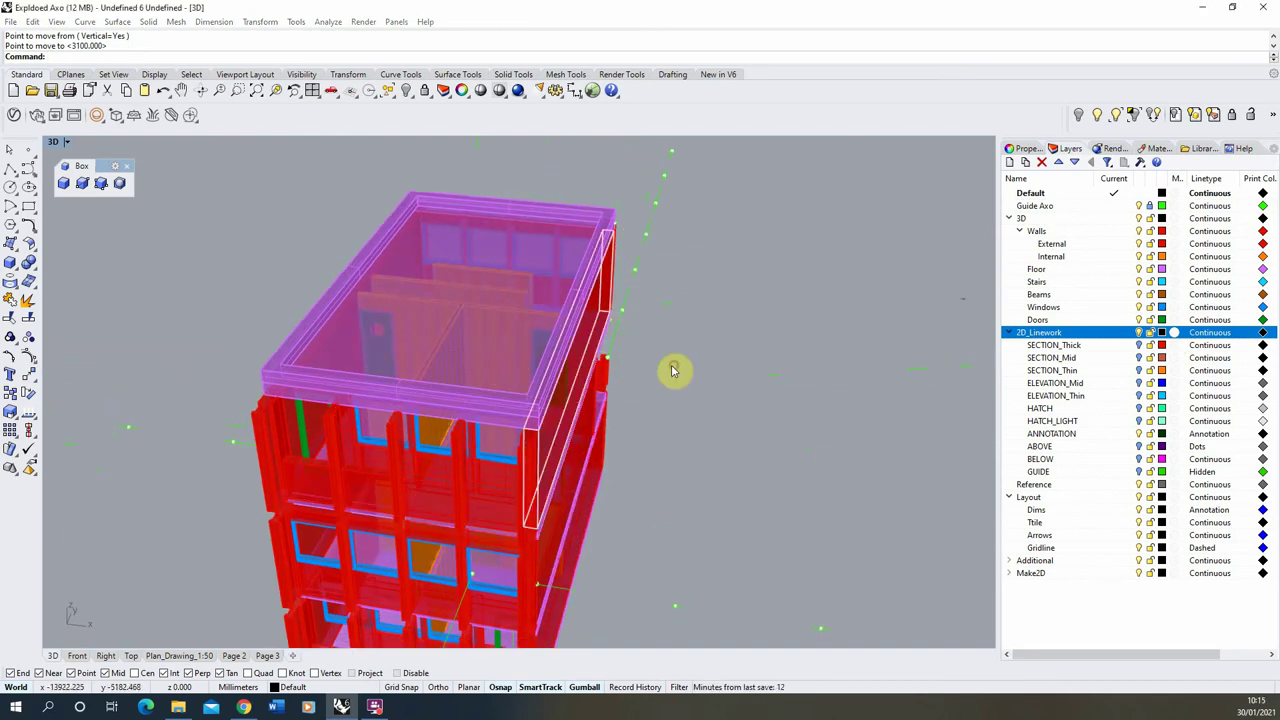
scroll(385, 330, "down", 2)
right_click_drag(446, 350, 436, 323)
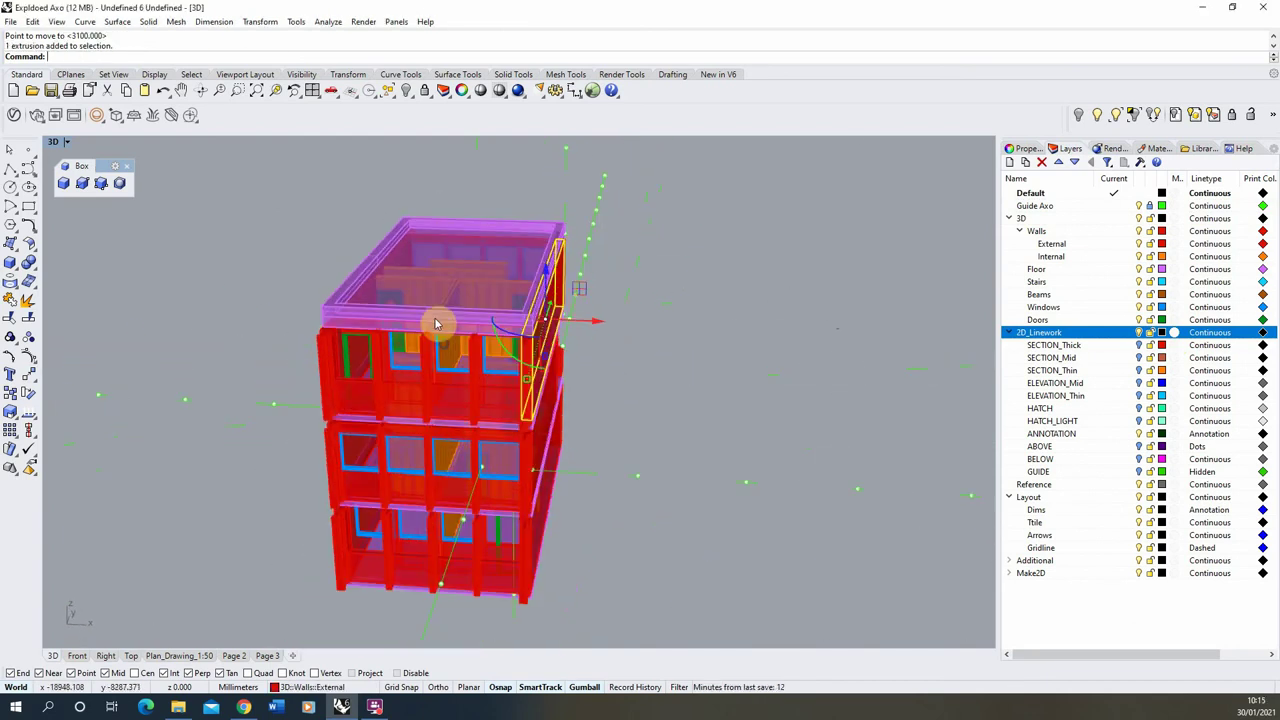
left_click(29, 374)
scroll(747, 502, "up", 4)
left_click(518, 451)
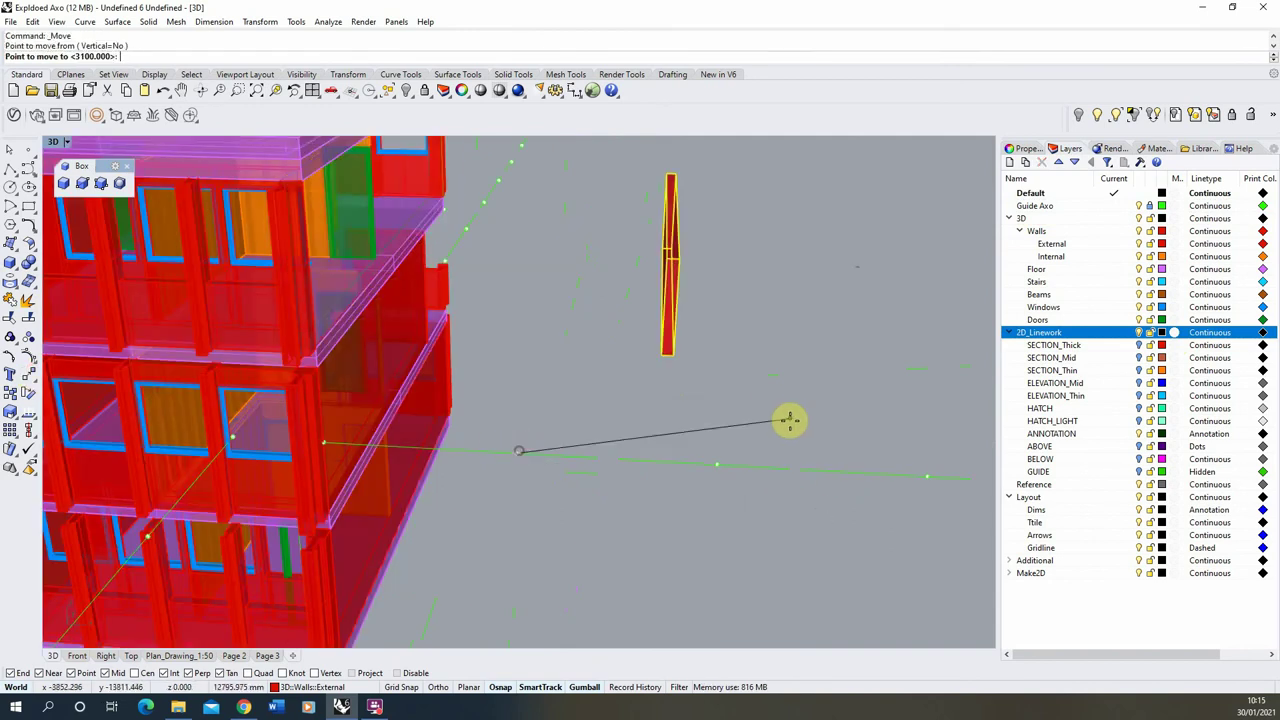
left_click(720, 457)
scroll(700, 440, "down", 5)
right_click_drag(474, 391, 552, 371)
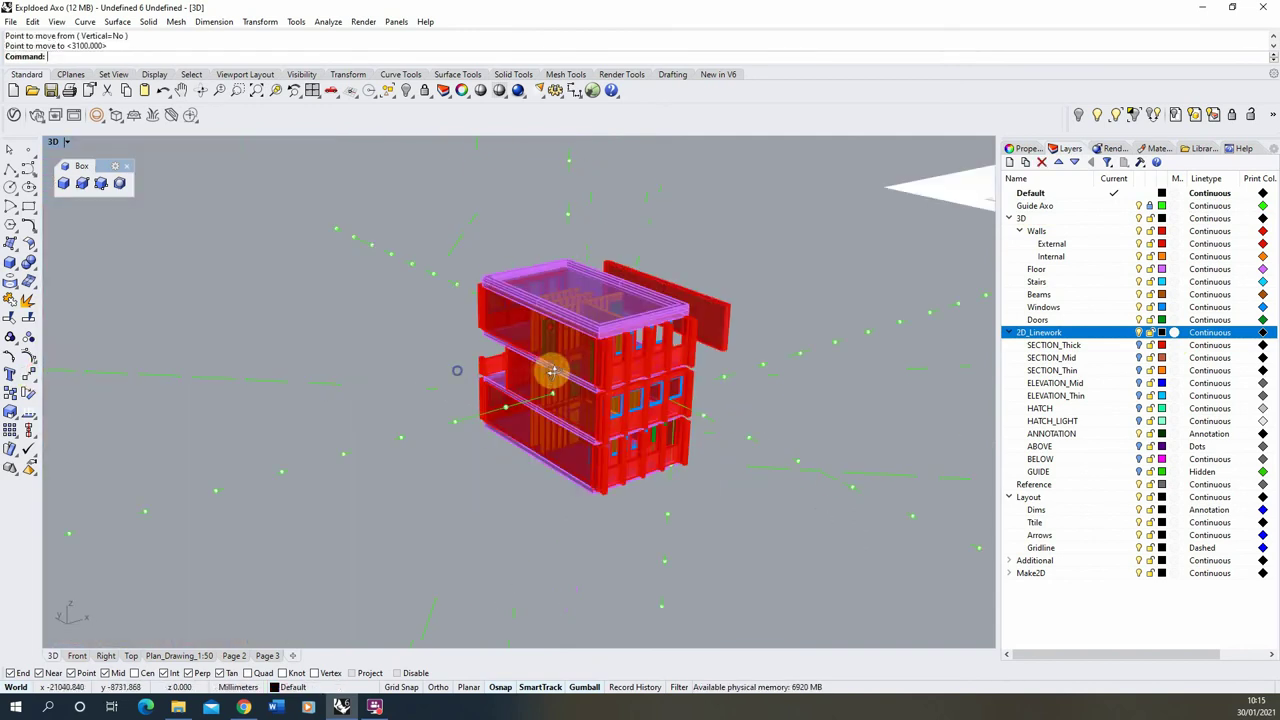
left_click(560, 362)
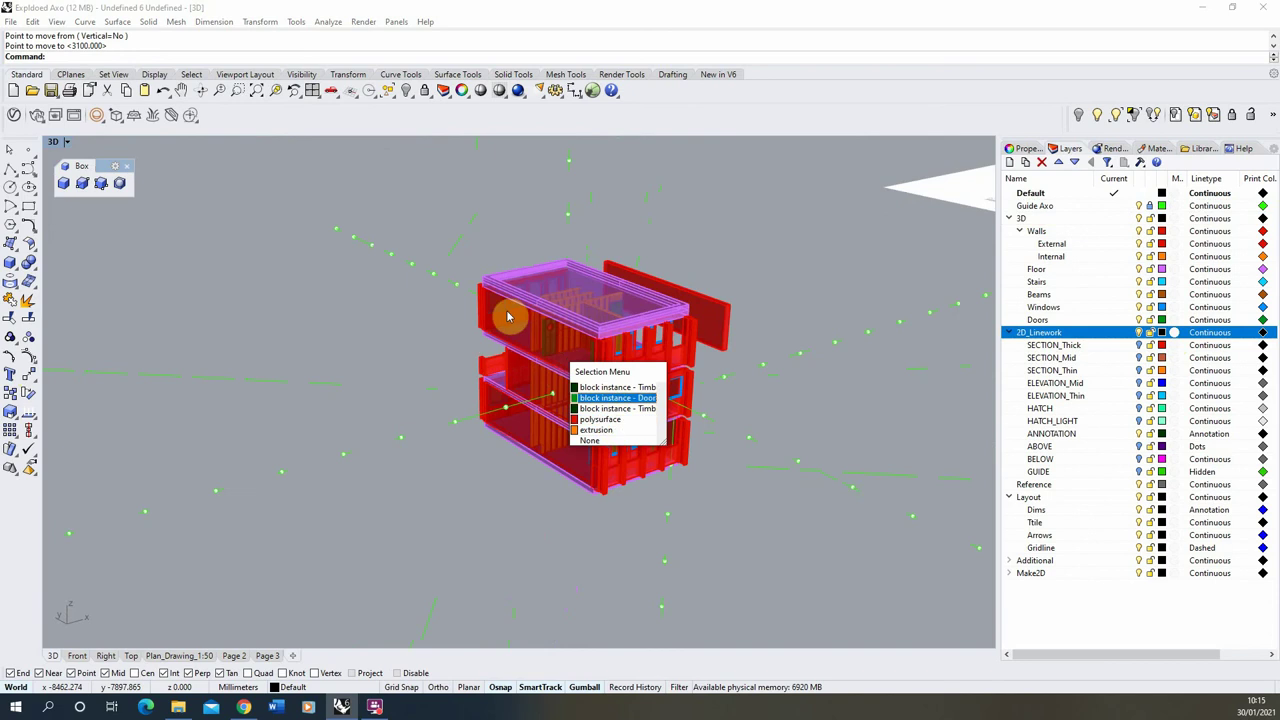
left_click(611, 421)
left_click(517, 322)
left_click(420, 341)
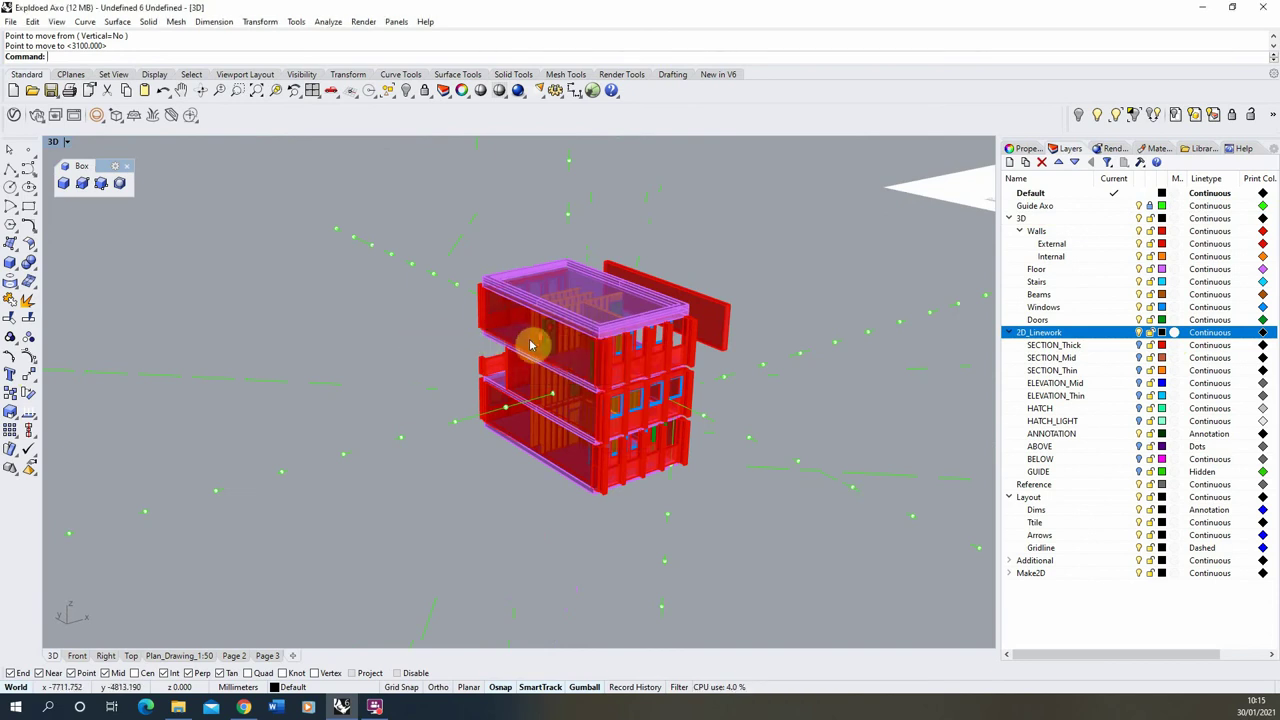
- Move the top storey's opposite long external wall outward by 3000 mm, between two points of the X guide on that side
scroll(530, 342, "up", 6)
left_click(470, 347)
scroll(334, 323, "down", 5)
right_click_drag(334, 323, 82, 248)
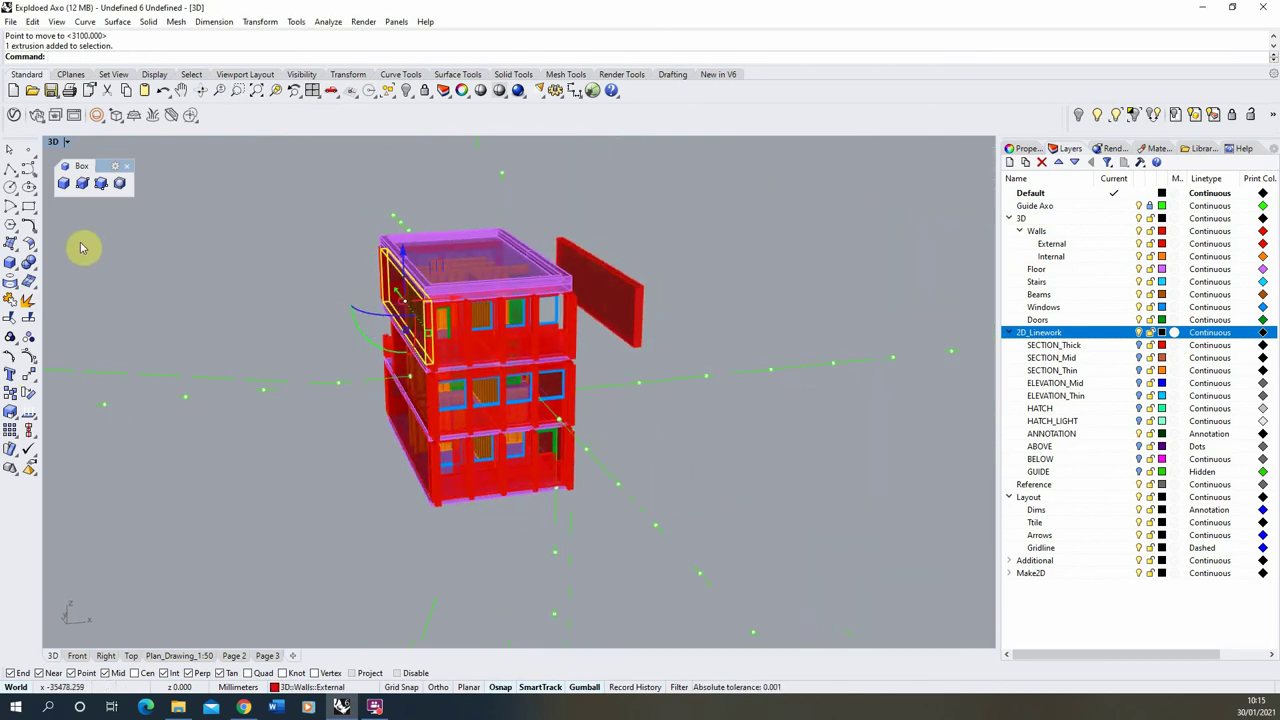
left_click(28, 372)
left_click(343, 384)
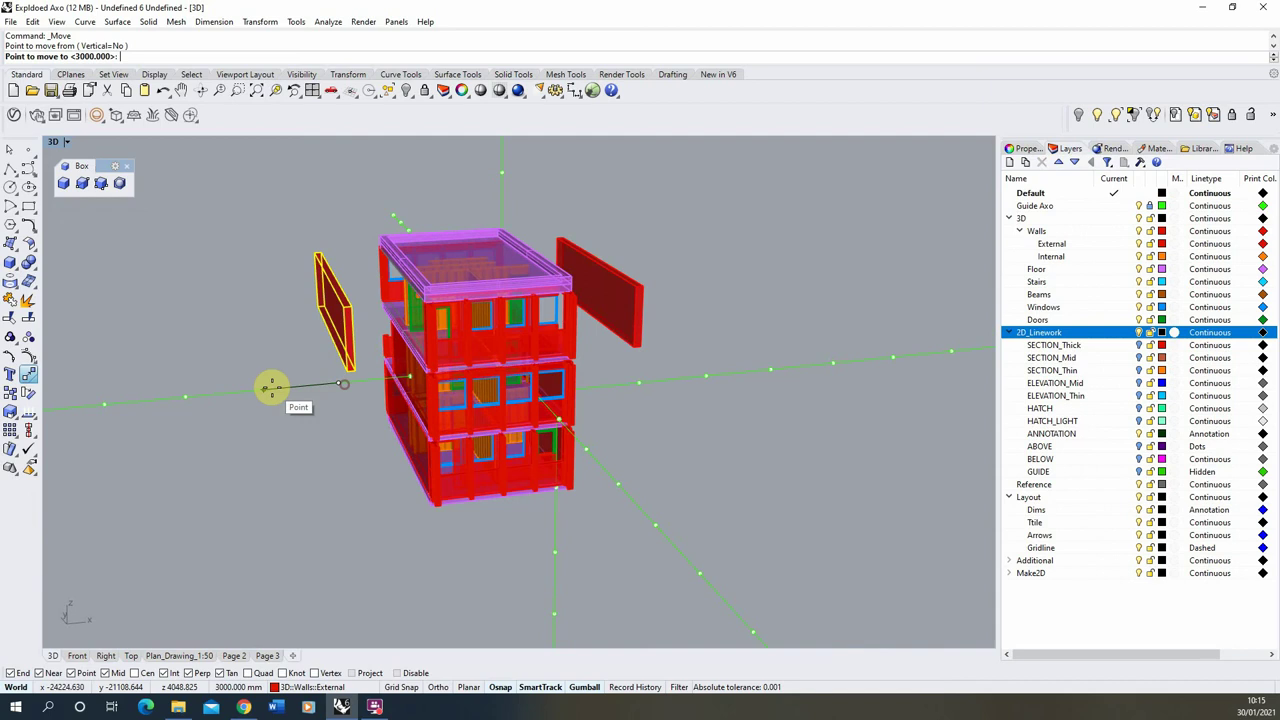
left_click(271, 386)
key("Return")
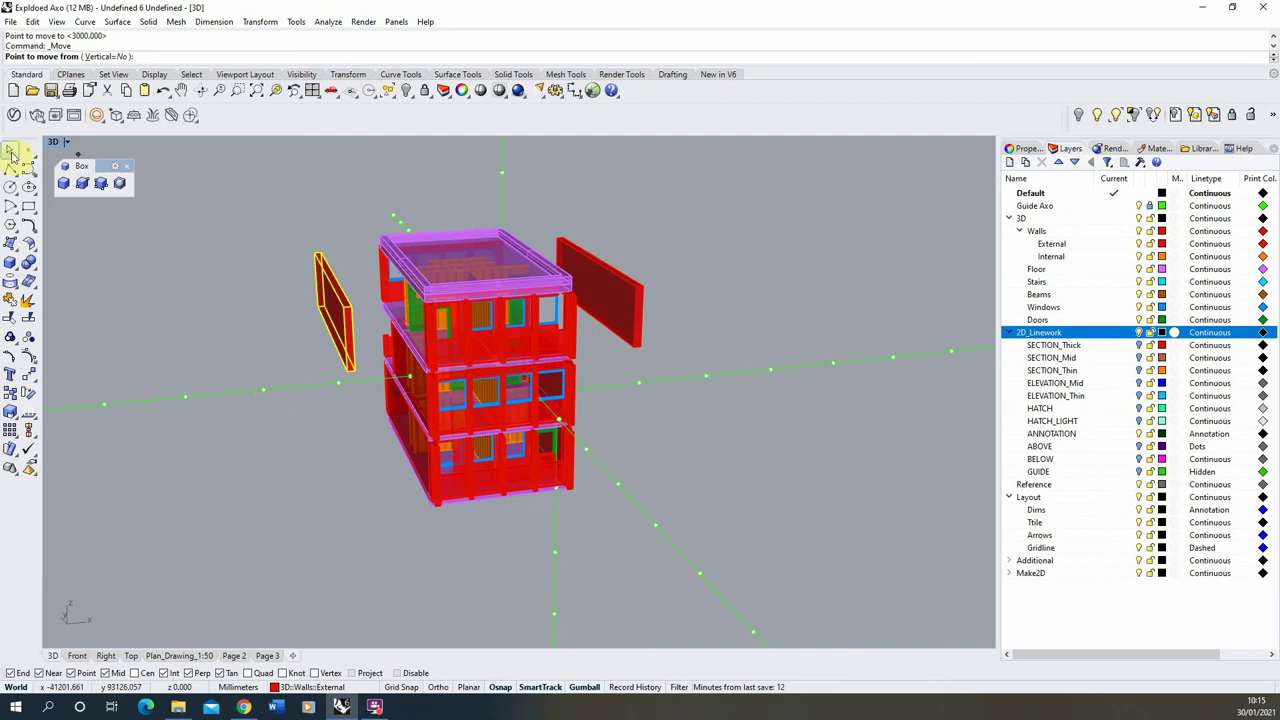
key("Escape")
- Move the middle and ground storeys' long external side walls outward together by one 3000 mm division along the X guide
scroll(246, 366, "up", 3)
scroll(349, 334, "up", 5)
left_click(365, 316)
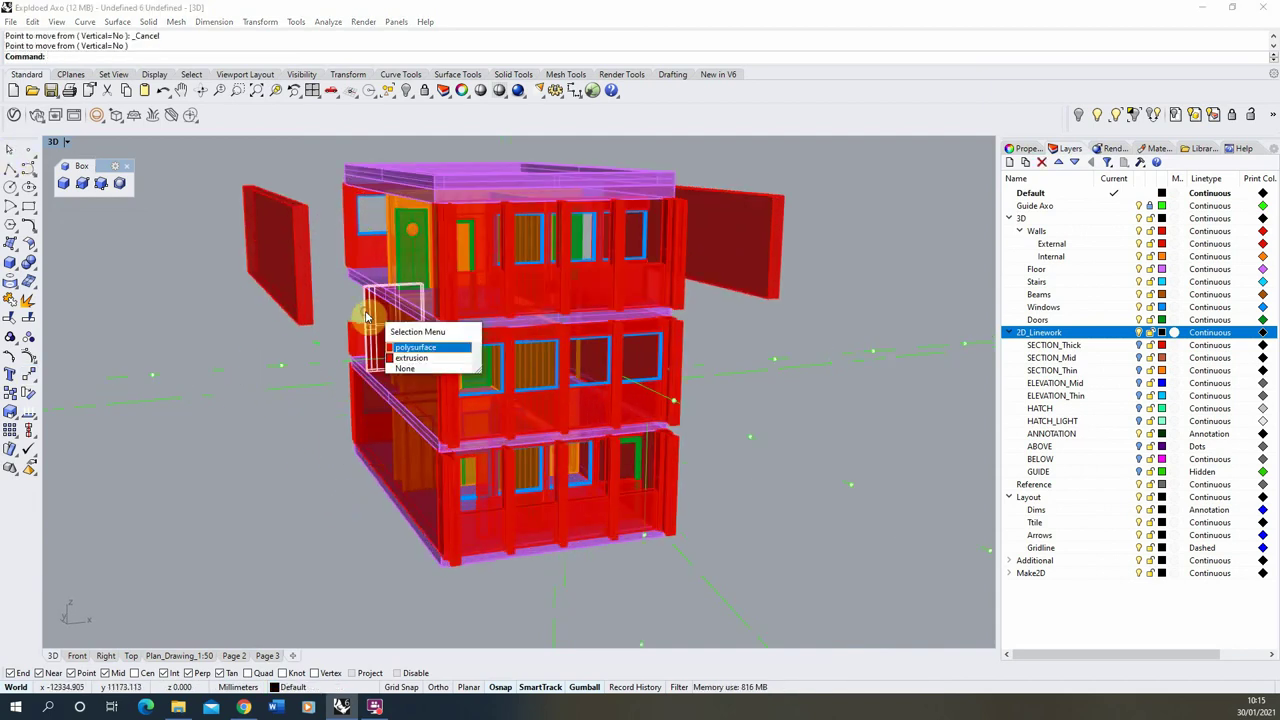
left_click(411, 358)
left_click(363, 458, "shift")
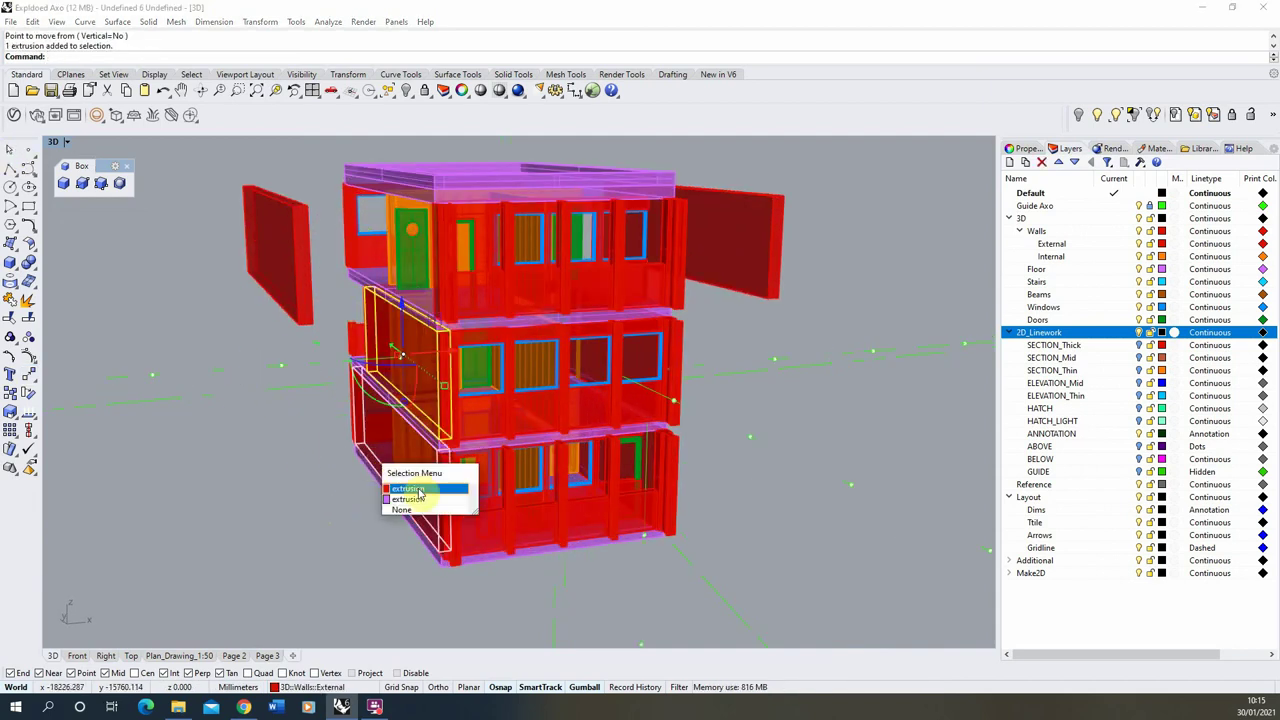
left_click(419, 492)
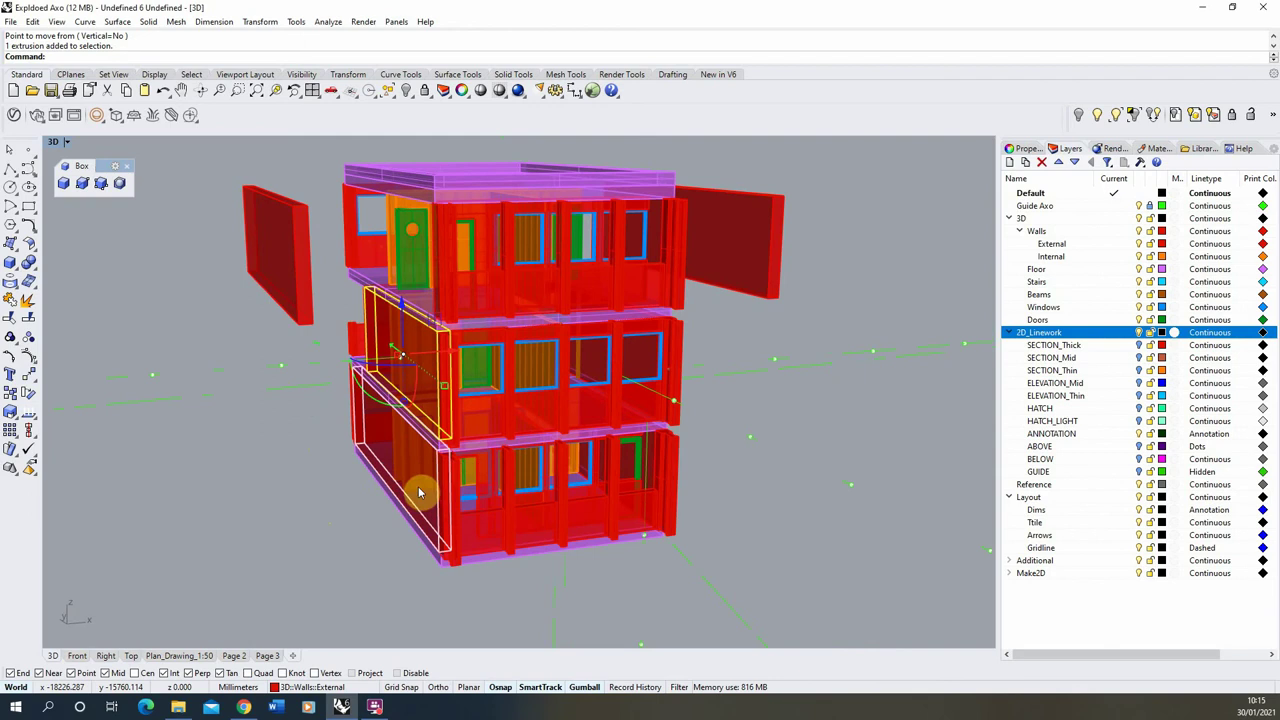
left_click(29, 373)
left_click(285, 366)
left_click(155, 374)
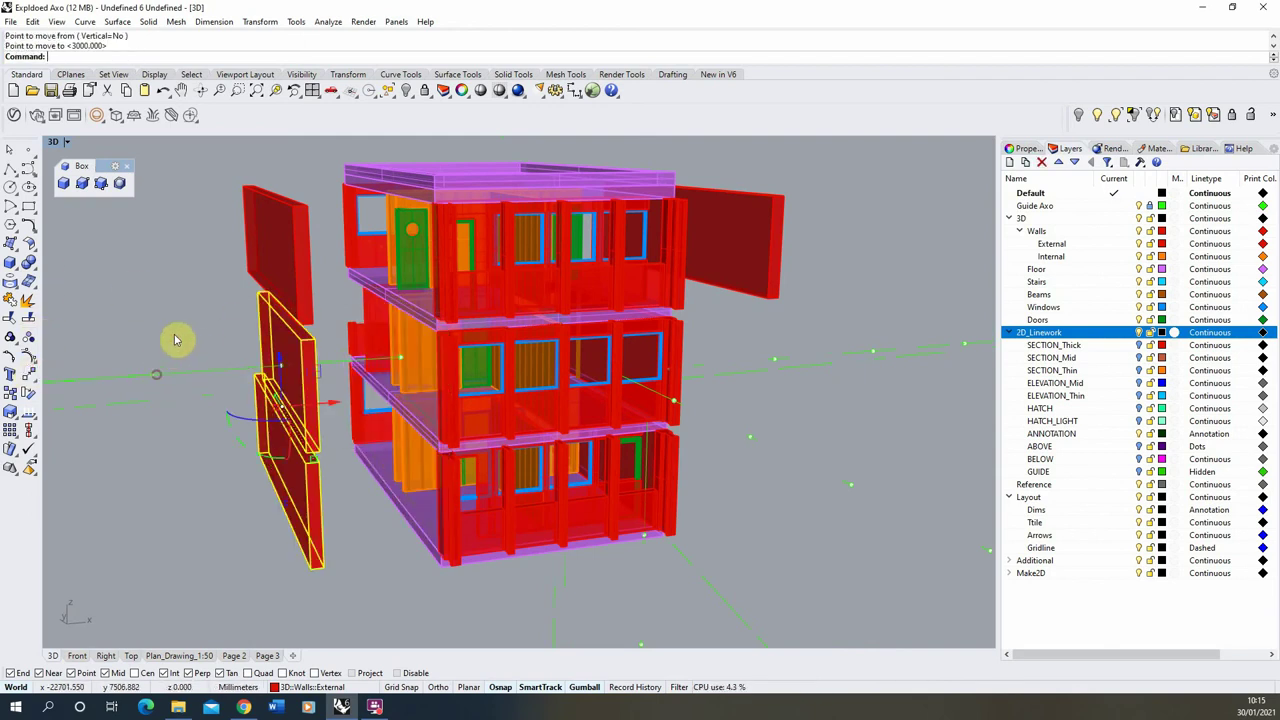
left_click(178, 337)
- Move the middle storey's opposite long external wall outward by 3000 mm, between two points of the X guide on that side
scroll(205, 294, "down", 5)
right_click_drag(200, 300, 371, 291)
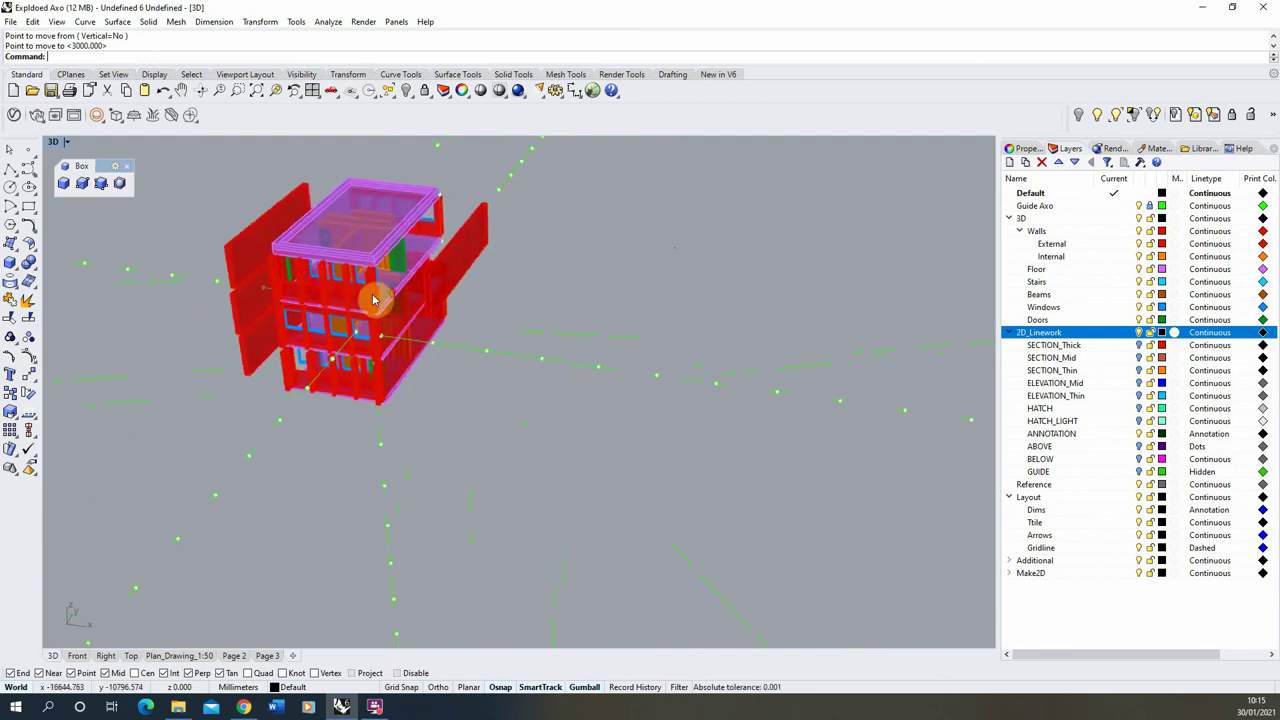
scroll(424, 322, "up", 5)
left_click(505, 264)
left_click(525, 320)
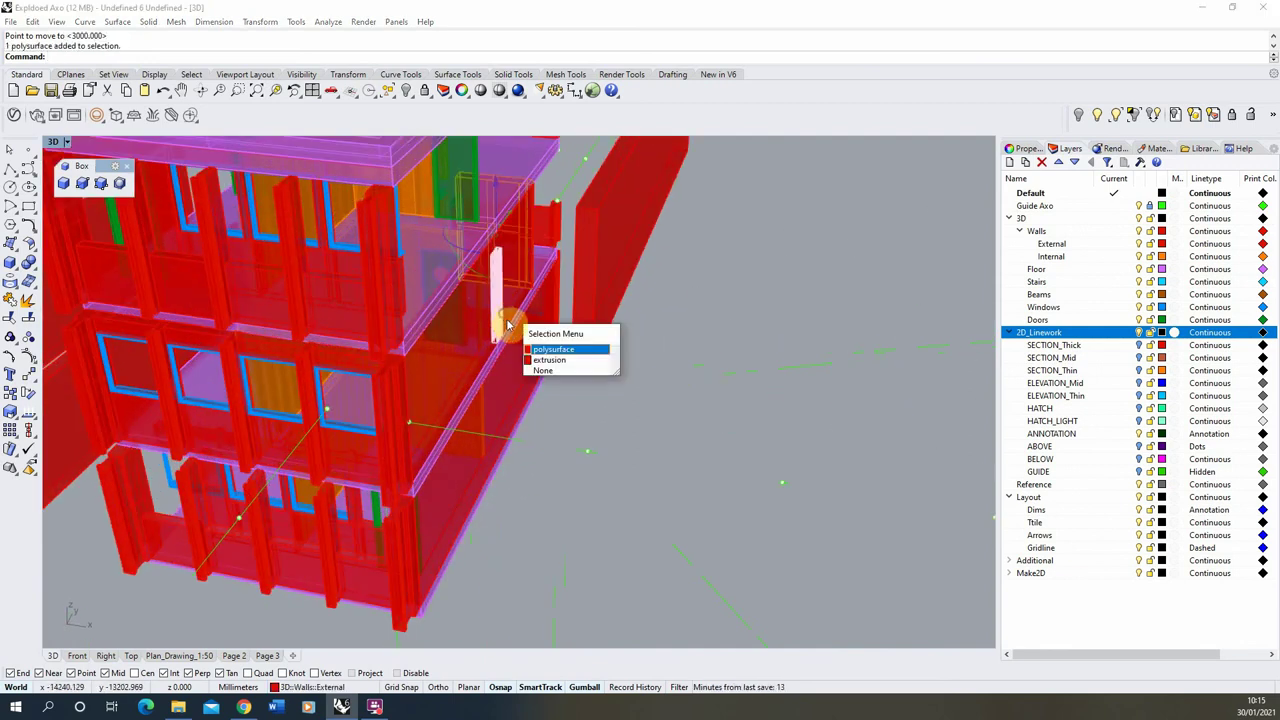
left_click(545, 358)
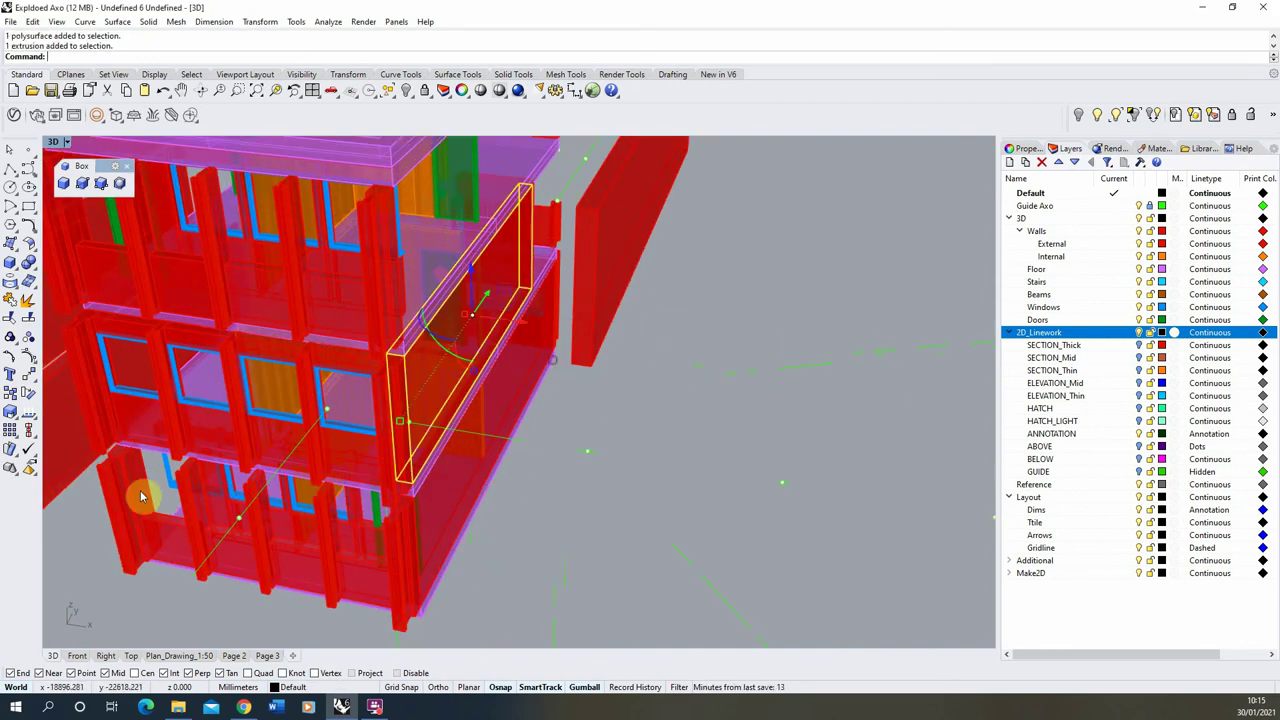
left_click(30, 376)
left_click(589, 452)
left_click(785, 483)
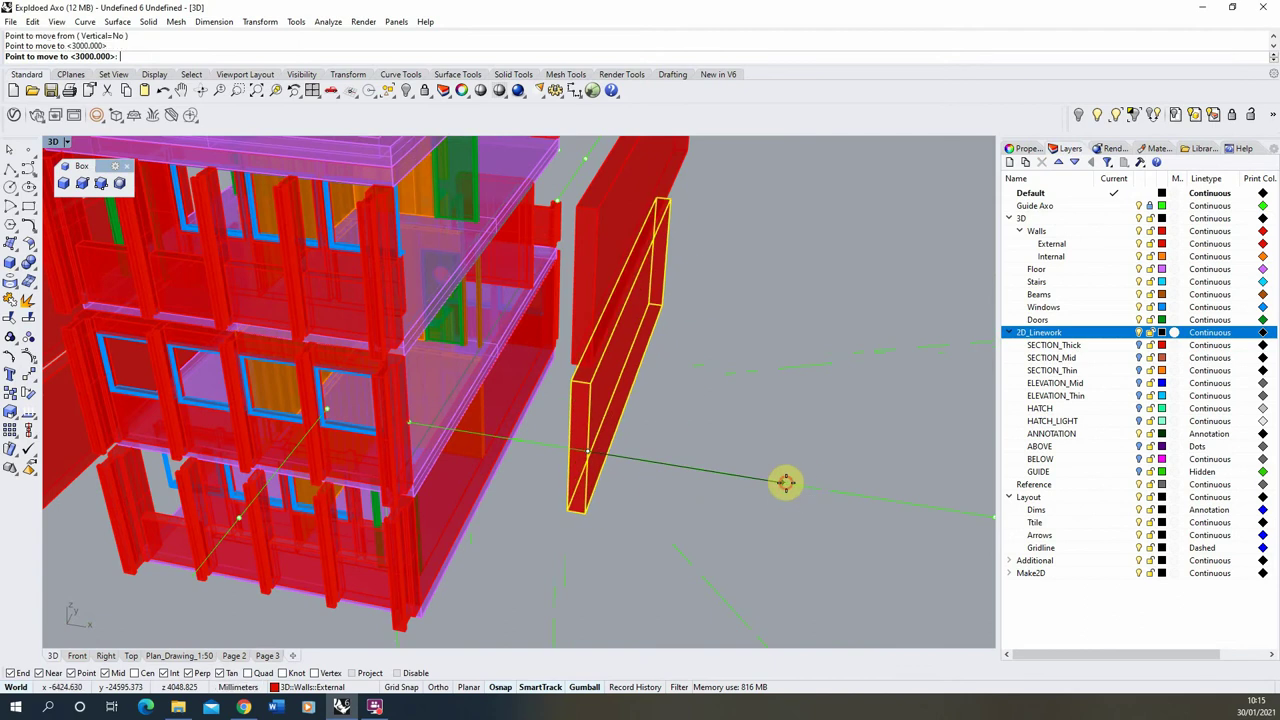
- Move the ground storey's long external wall on the same side outward by 3000 mm along the X guide
left_click(464, 522)
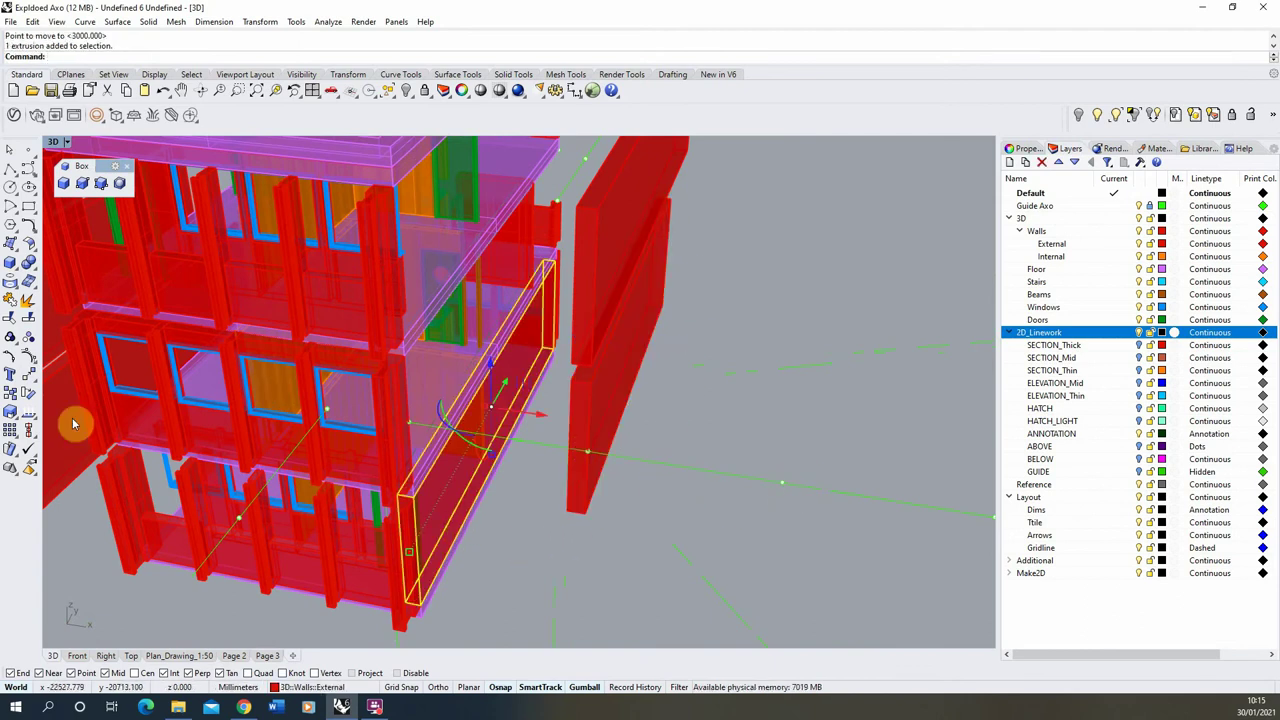
left_click(28, 378)
scroll(553, 419, "down", 5)
left_click(689, 457)
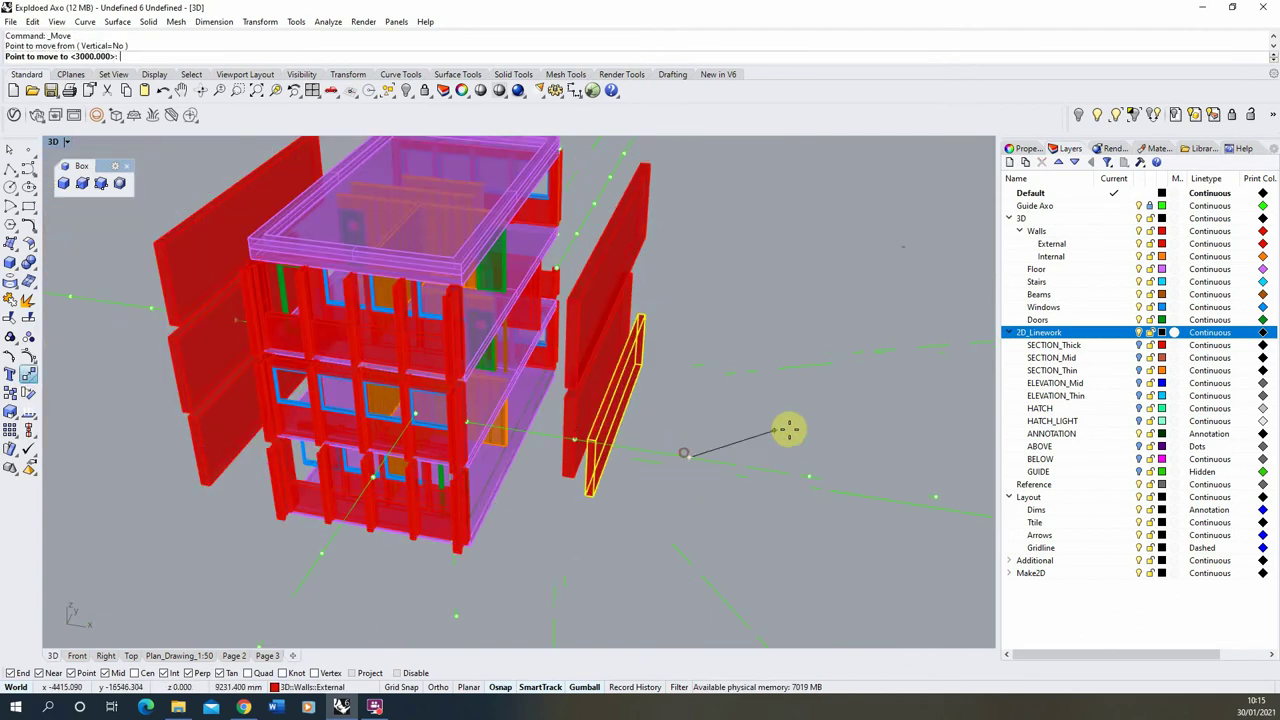
left_click(816, 477)
scroll(785, 400, "down", 4)
left_click(779, 386)
- Examine the separated external walls from several angles, down to the top edge and thickness of the top storey's wall
right_click_drag(757, 354, 505, 267)
scroll(505, 267, "up", 7)
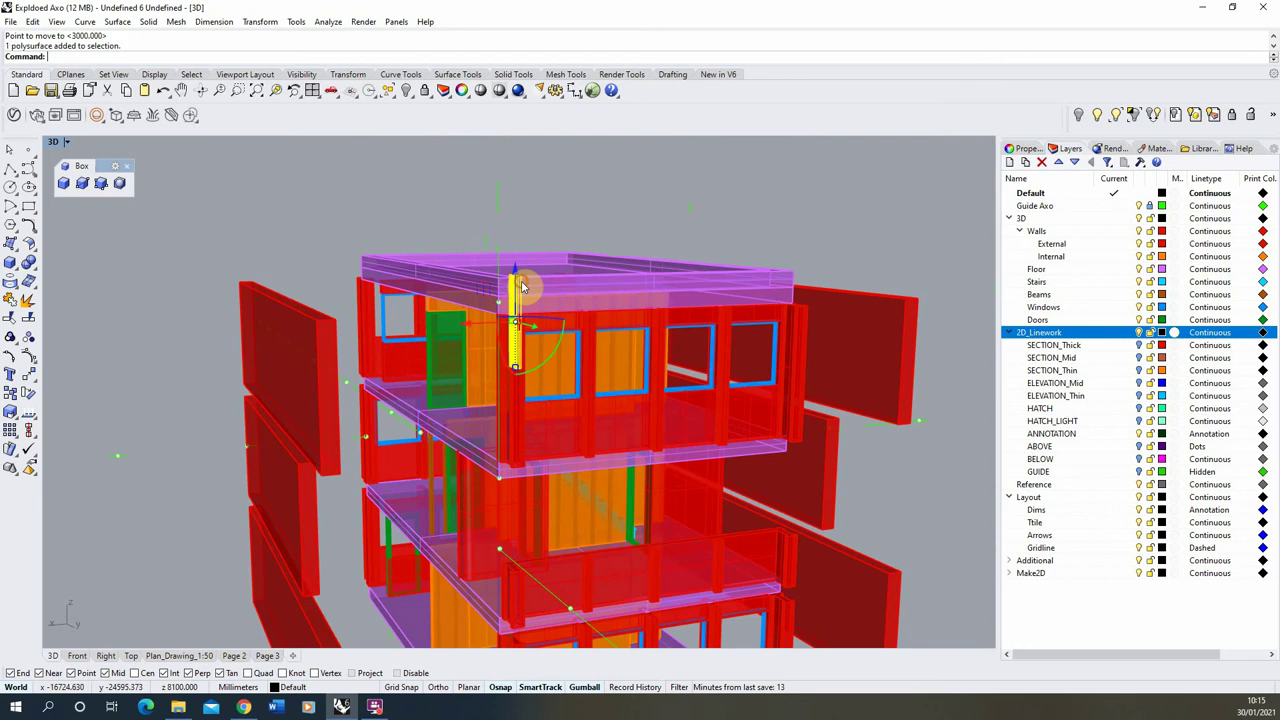
scroll(420, 248, "down", 5)
right_click_drag(409, 249, 484, 296)
scroll(557, 269, "up", 5)
right_click_drag(557, 269, 531, 269)
scroll(554, 280, "up", 7)
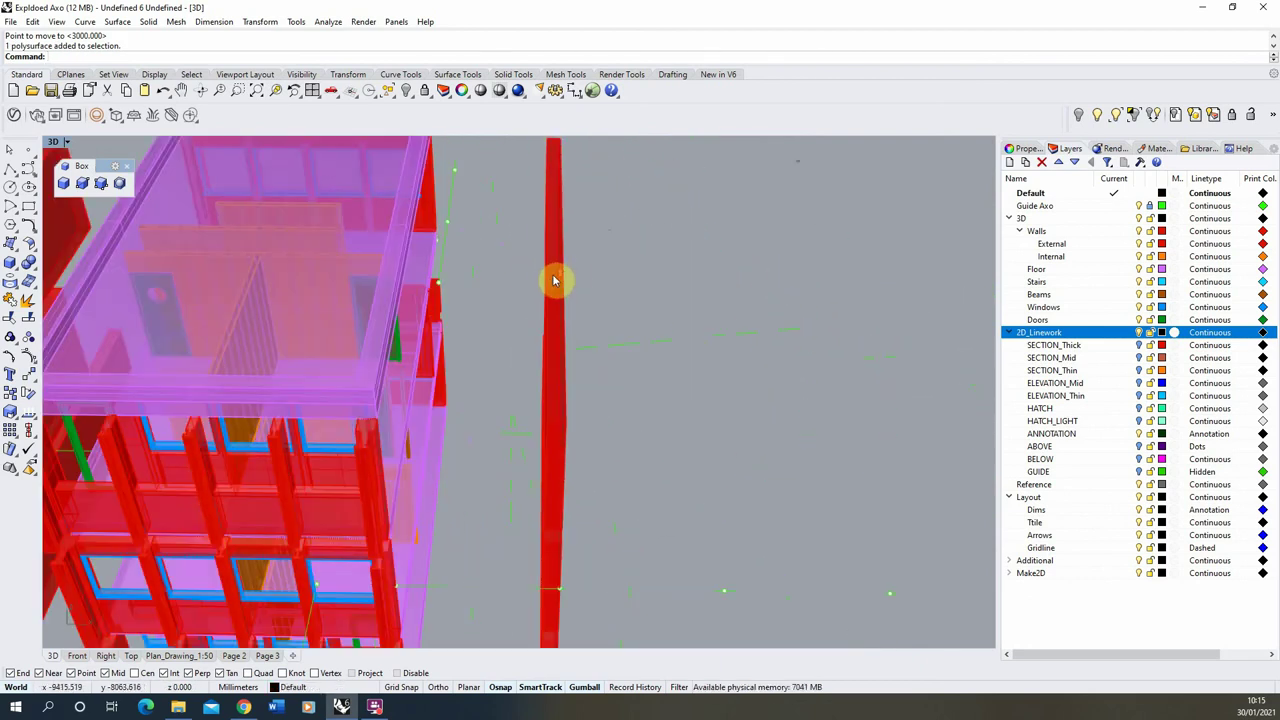
left_click(554, 280)
scroll(577, 255, "down", 6)
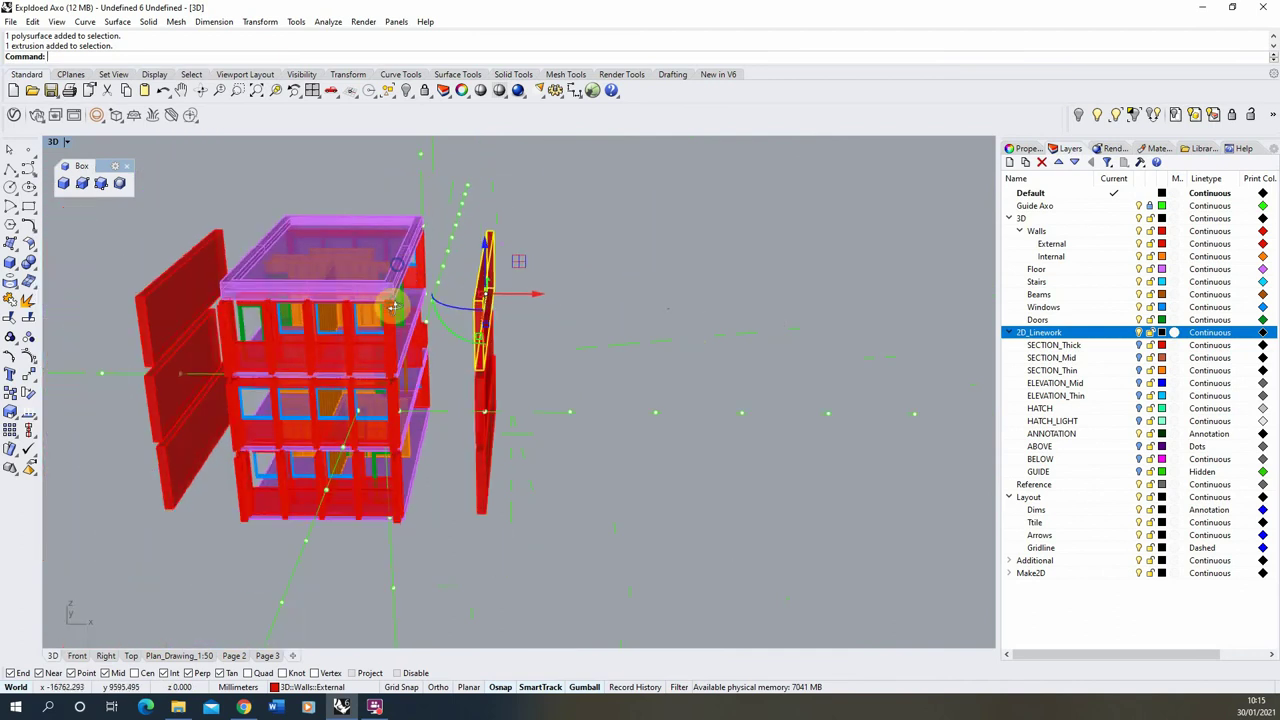
right_click_drag(395, 308, 404, 322)
scroll(490, 267, "up", 4)
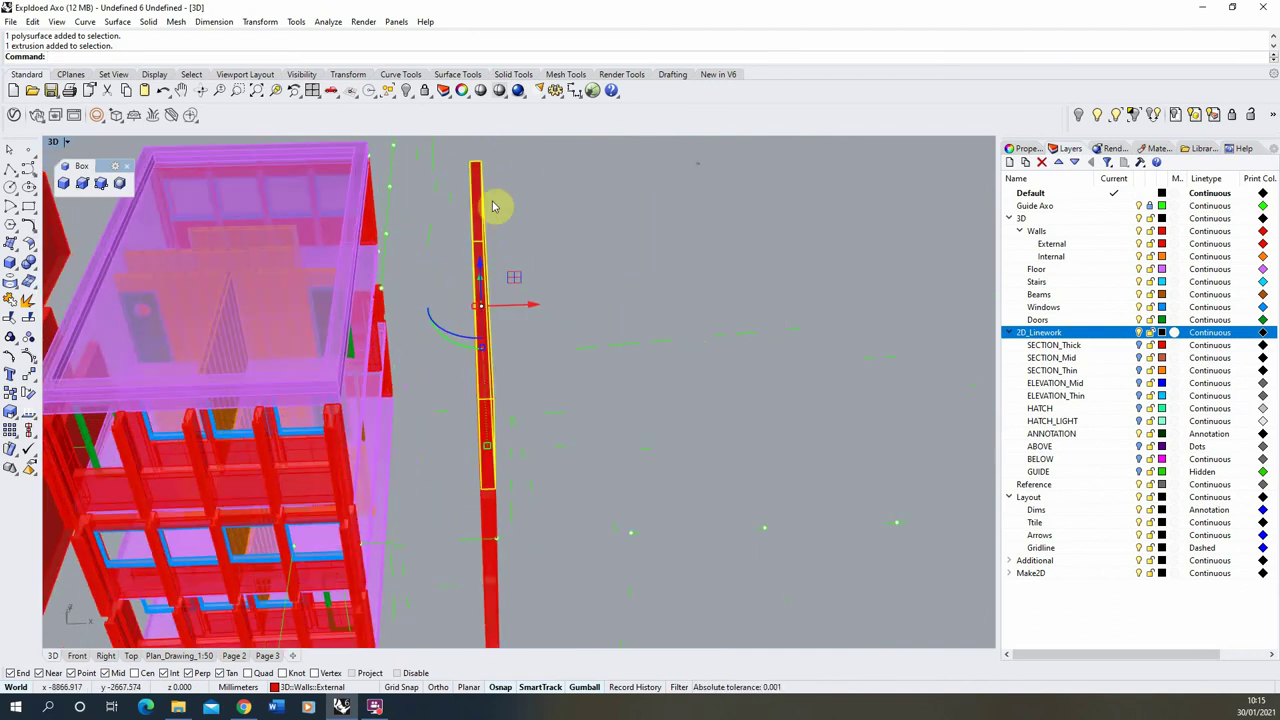
- Build a 3-point box 100 mm thick from the top wall's inner corner, spanning the wall's length and reaching the lowest wall's base
left_click(100, 183)
right_click_drag(283, 203, 320, 217)
right_click_drag(427, 163, 465, 150)
scroll(471, 150, "up", 3)
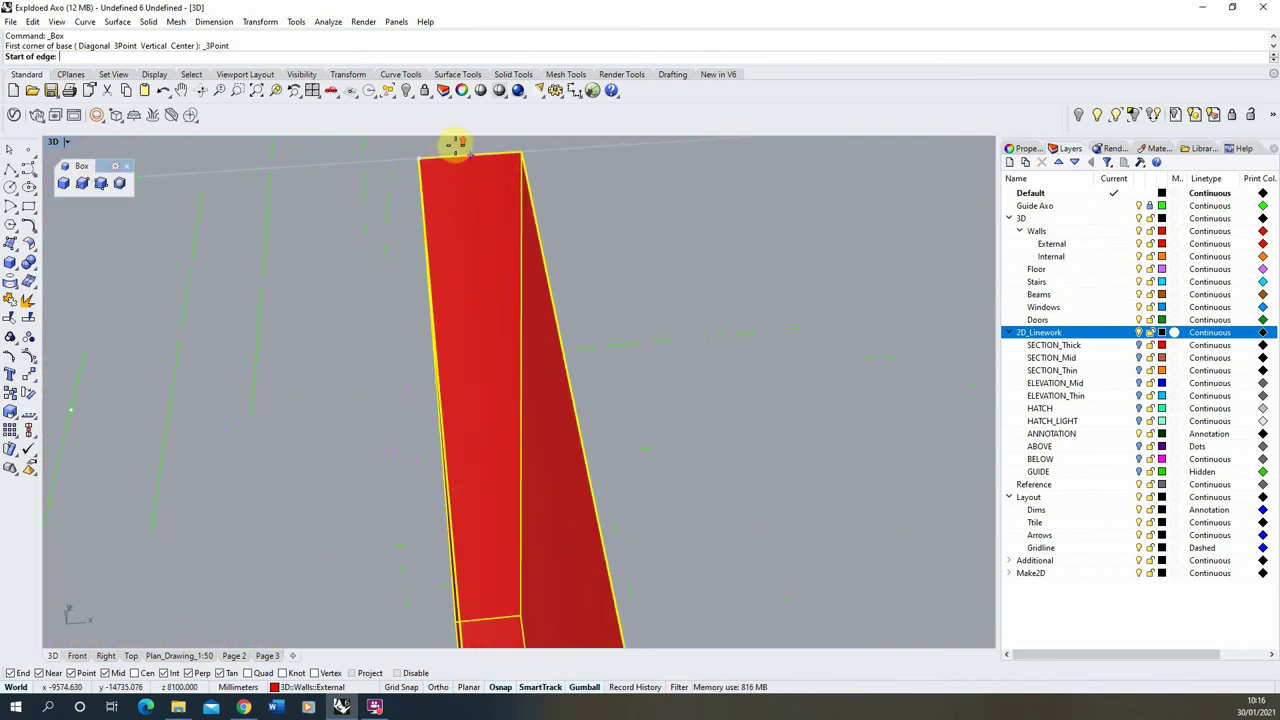
left_click(419, 156)
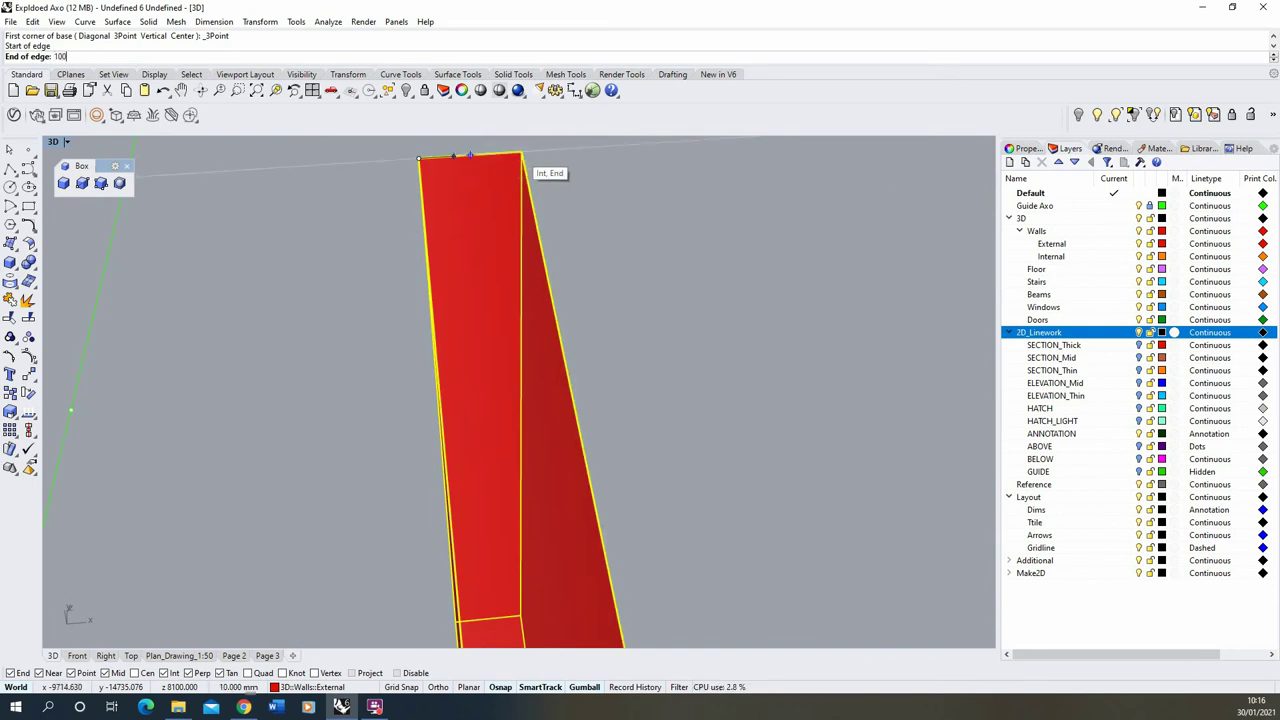
left_click(489, 150)
scroll(470, 160, "down", 5)
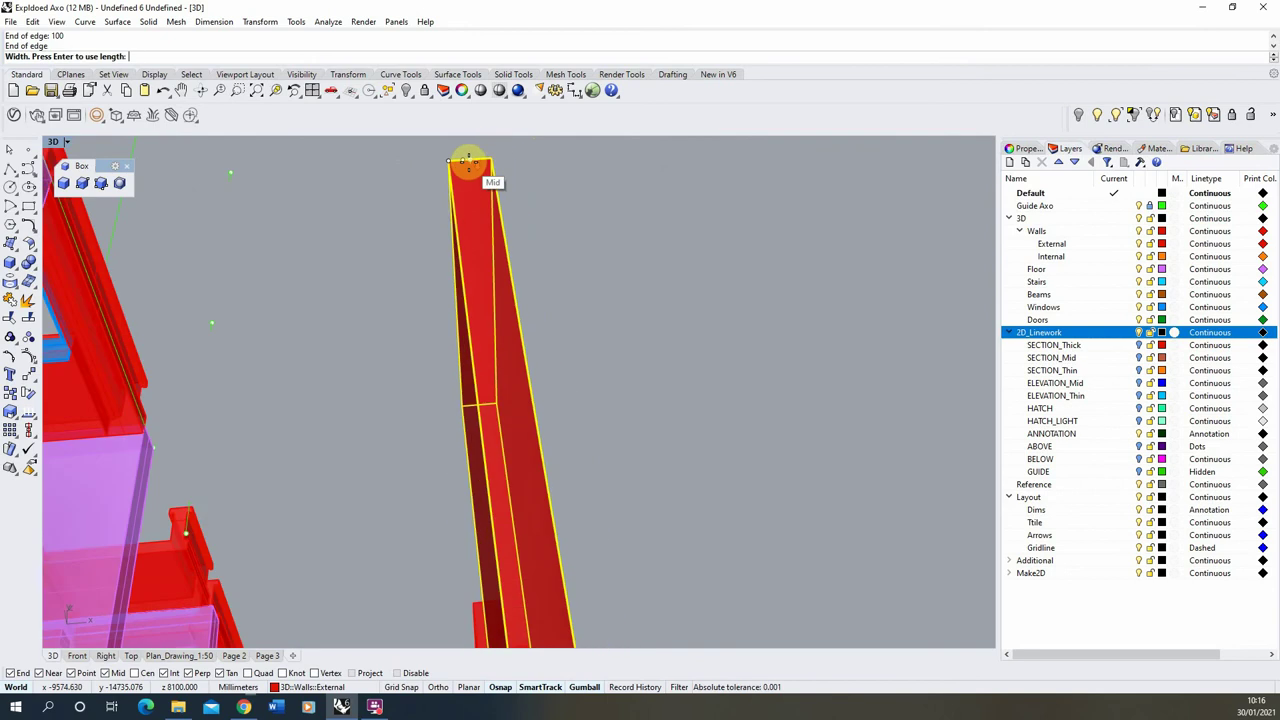
scroll(512, 520, "down", 3)
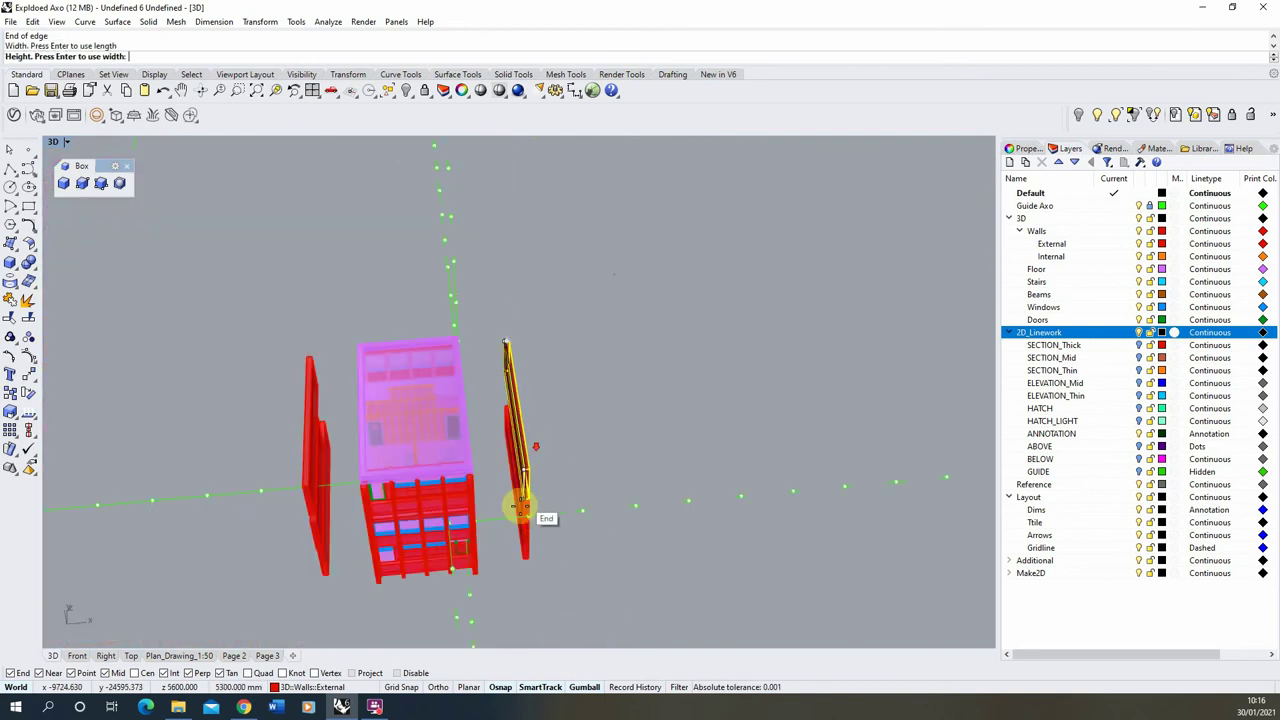
scroll(549, 554, "up", 4)
left_click(527, 553)
- Copy the 100 mm box outward by its own thickness into the middle of the wall, and delete the original box
scroll(527, 553, "up", 2)
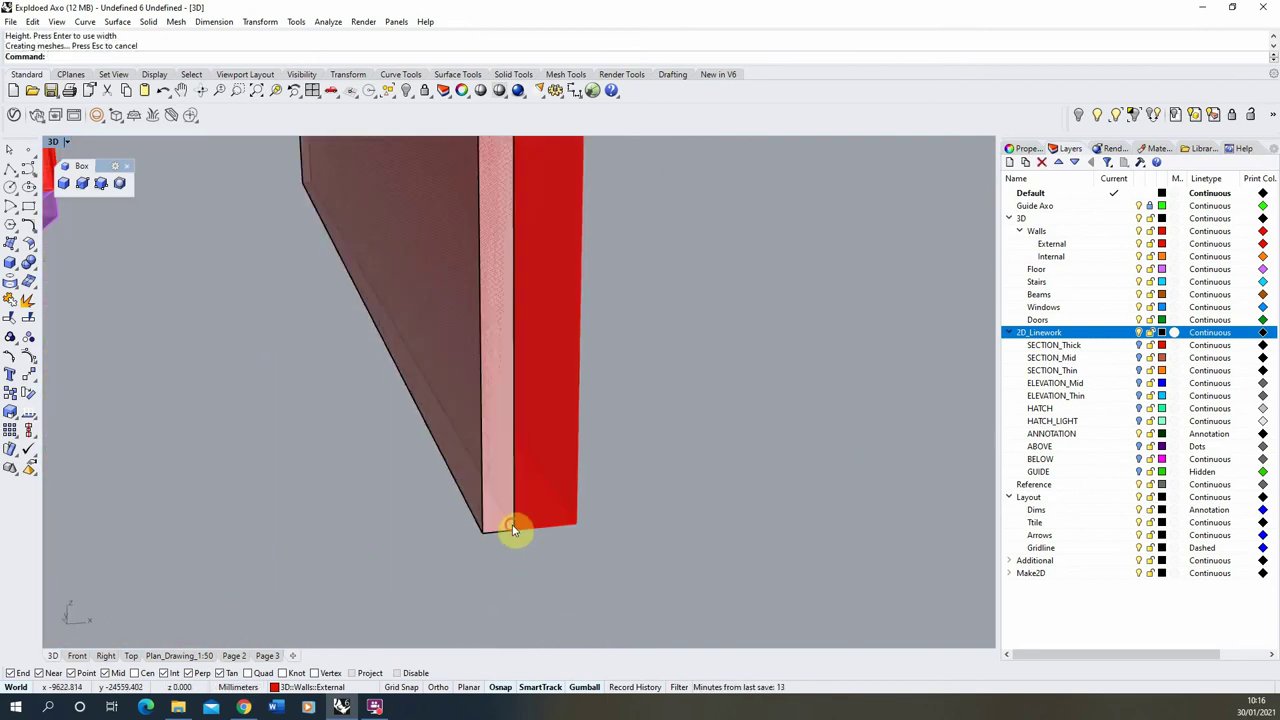
left_click(514, 528)
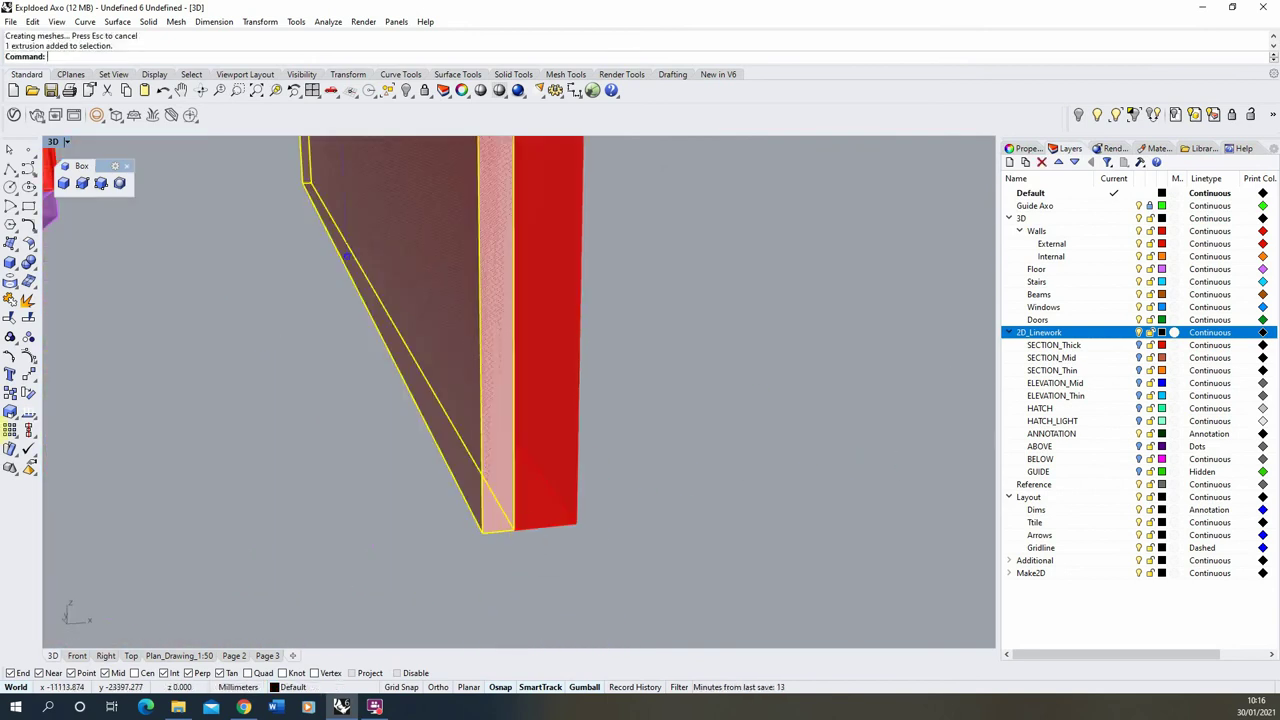
left_click(10, 393)
left_click(501, 537)
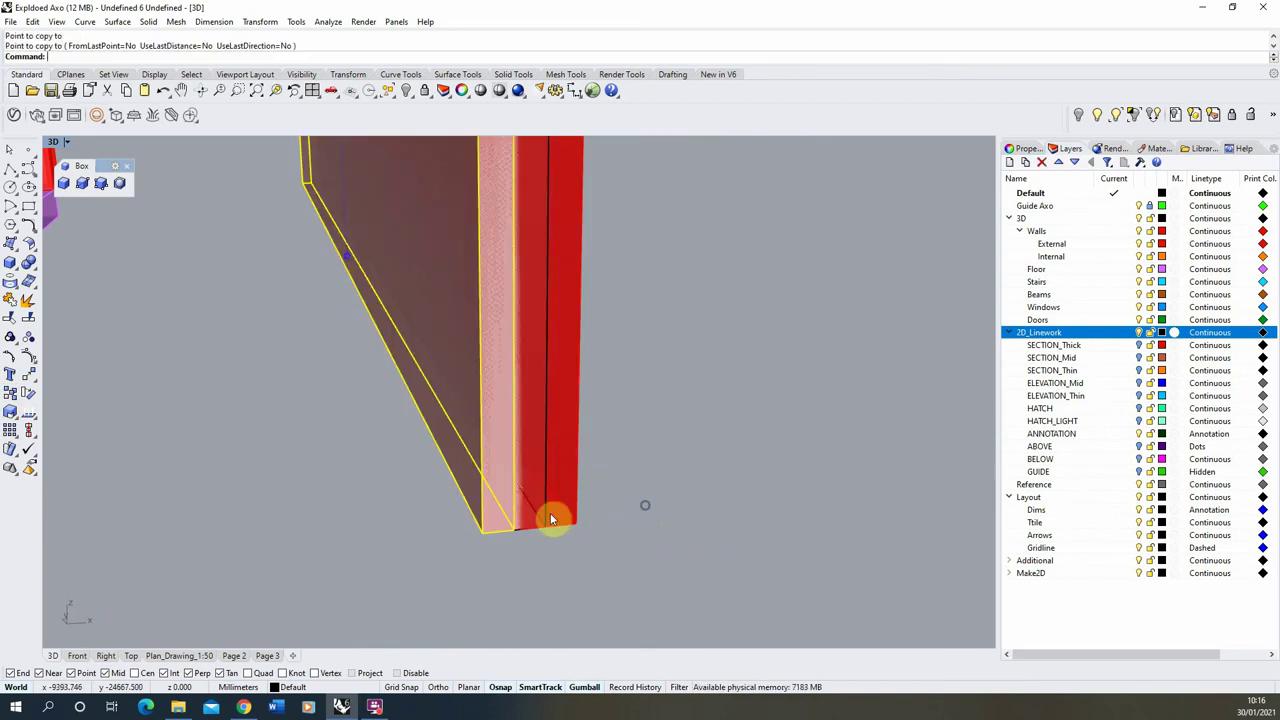
left_click(499, 537)
left_click(500, 537)
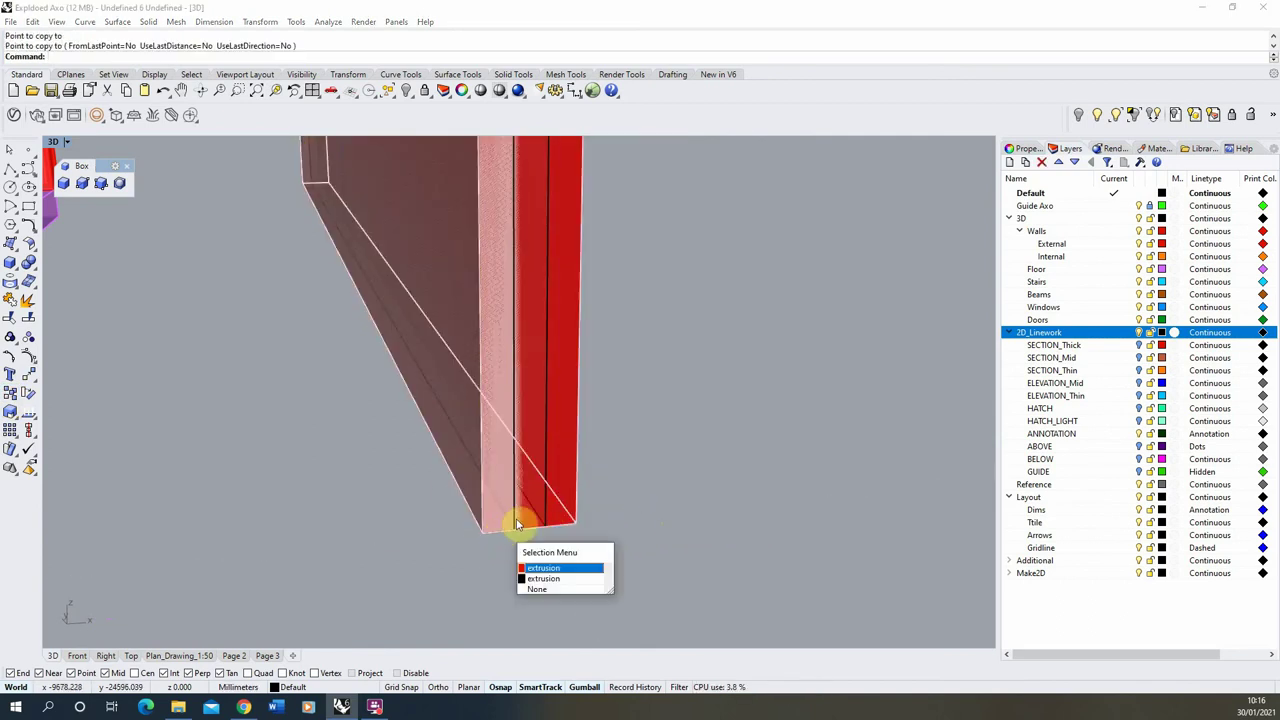
left_click(541, 576)
key("Delete")
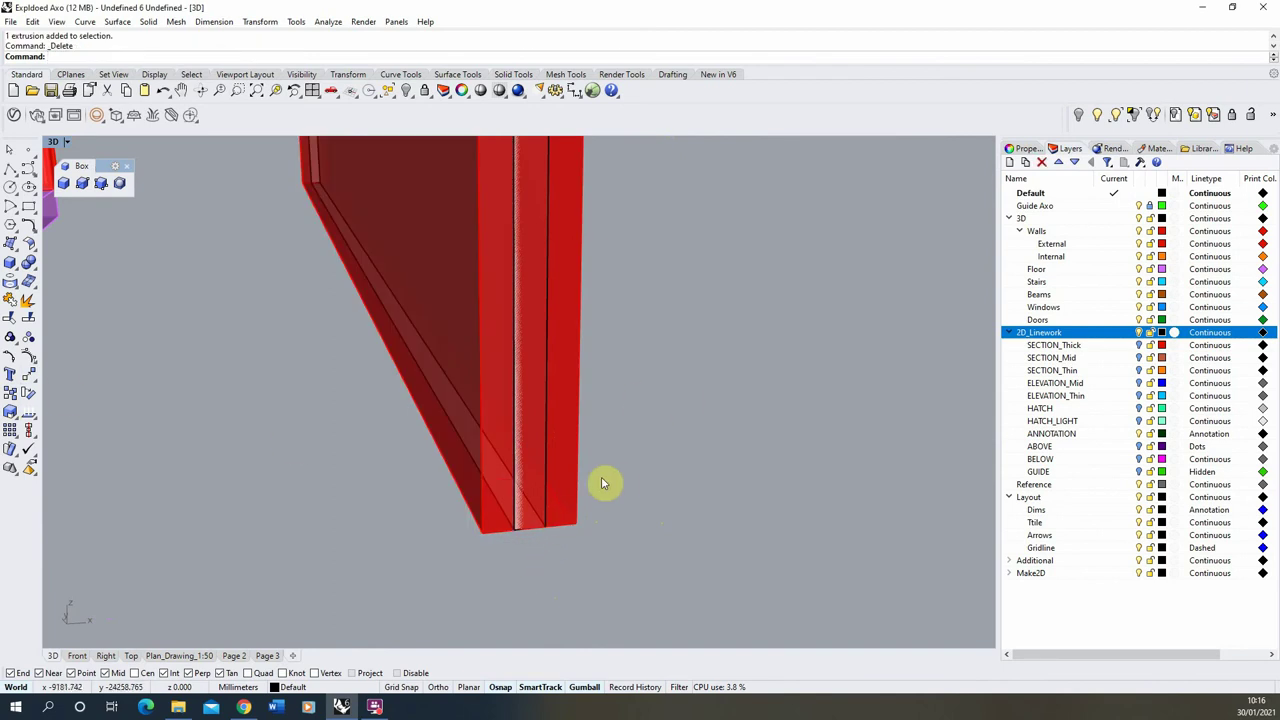
- Subtract the box from the three stacked external walls with Boolean Difference, keeping the cutting box
scroll(601, 484, "down", 5)
scroll(514, 466, "up", 4)
left_click(471, 323)
left_click(494, 214, "shift")
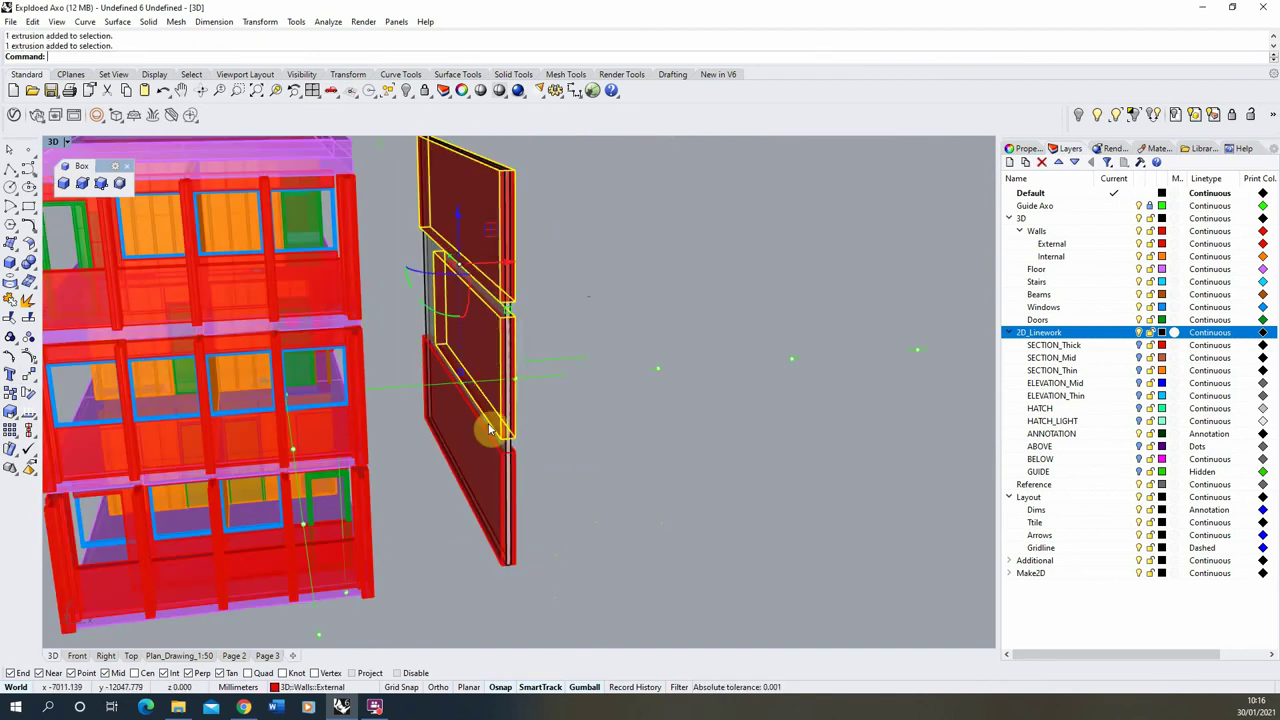
left_click(480, 461, "shift")
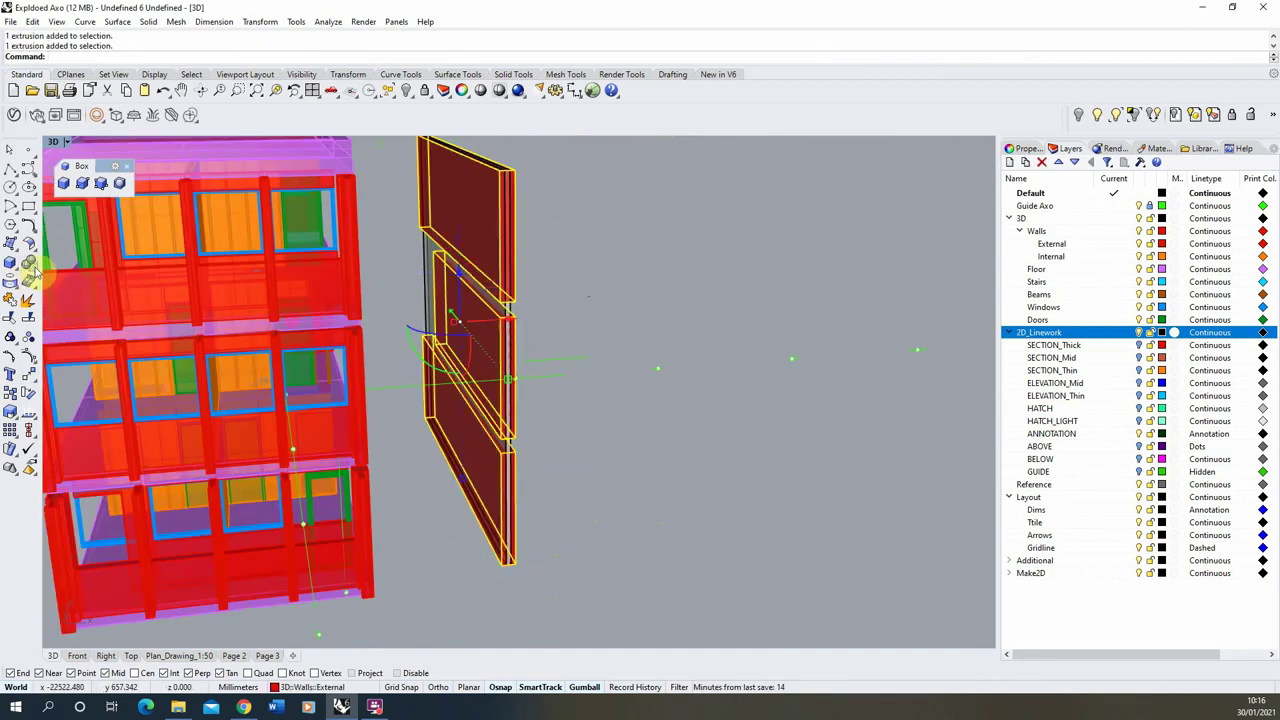
left_click(31, 265)
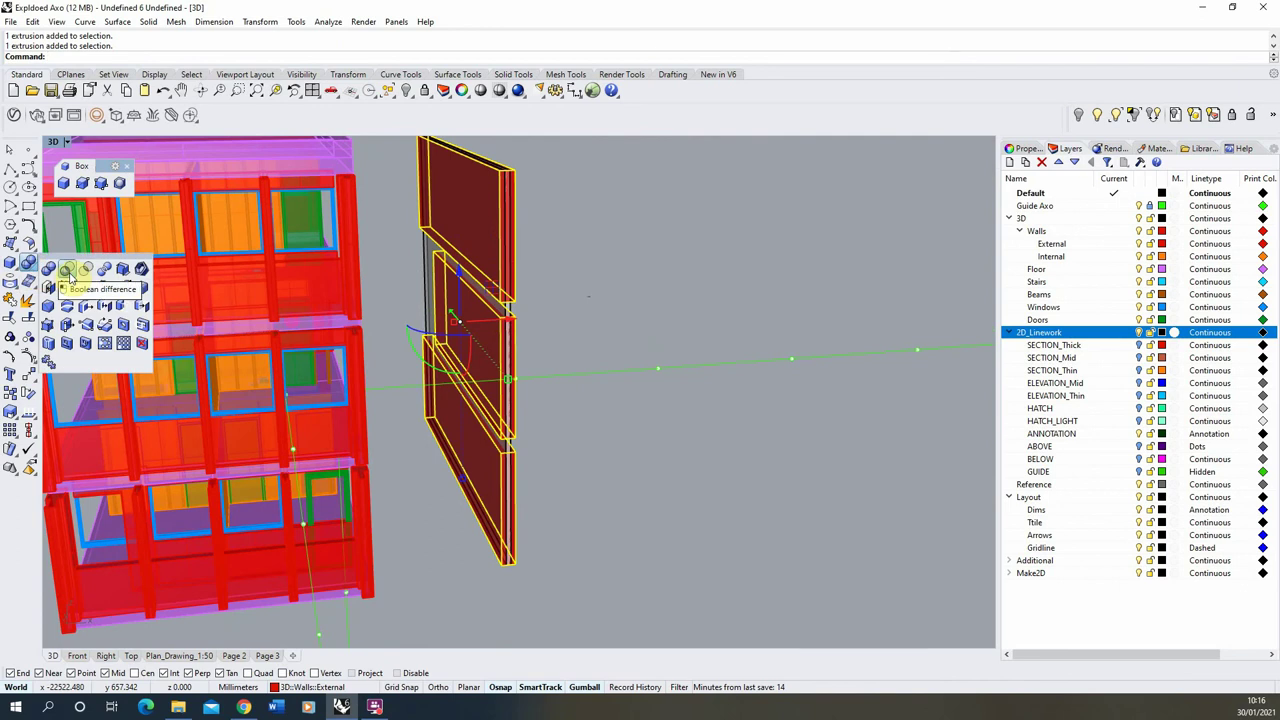
left_click(69, 275)
right_click_drag(630, 444, 585, 446)
left_click(341, 447)
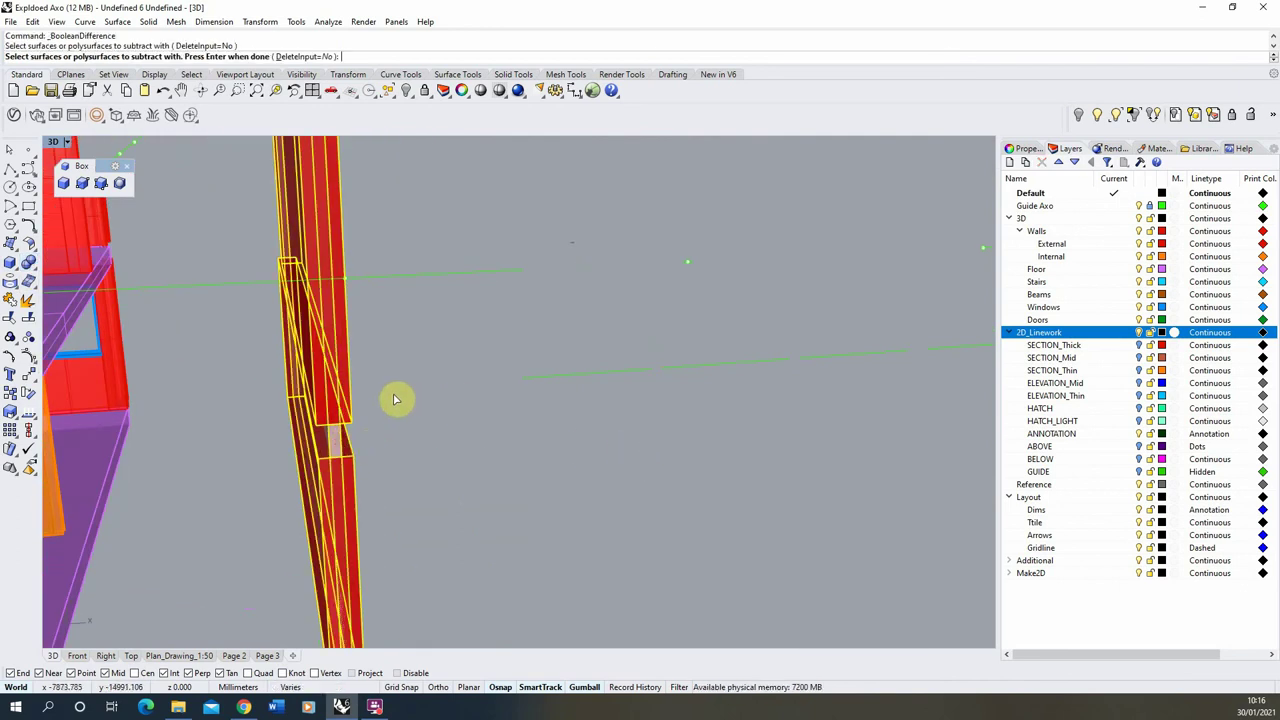
key("Return")
left_click(470, 432)
- Delete the cutting box left between the split wall layers
left_click(349, 436)
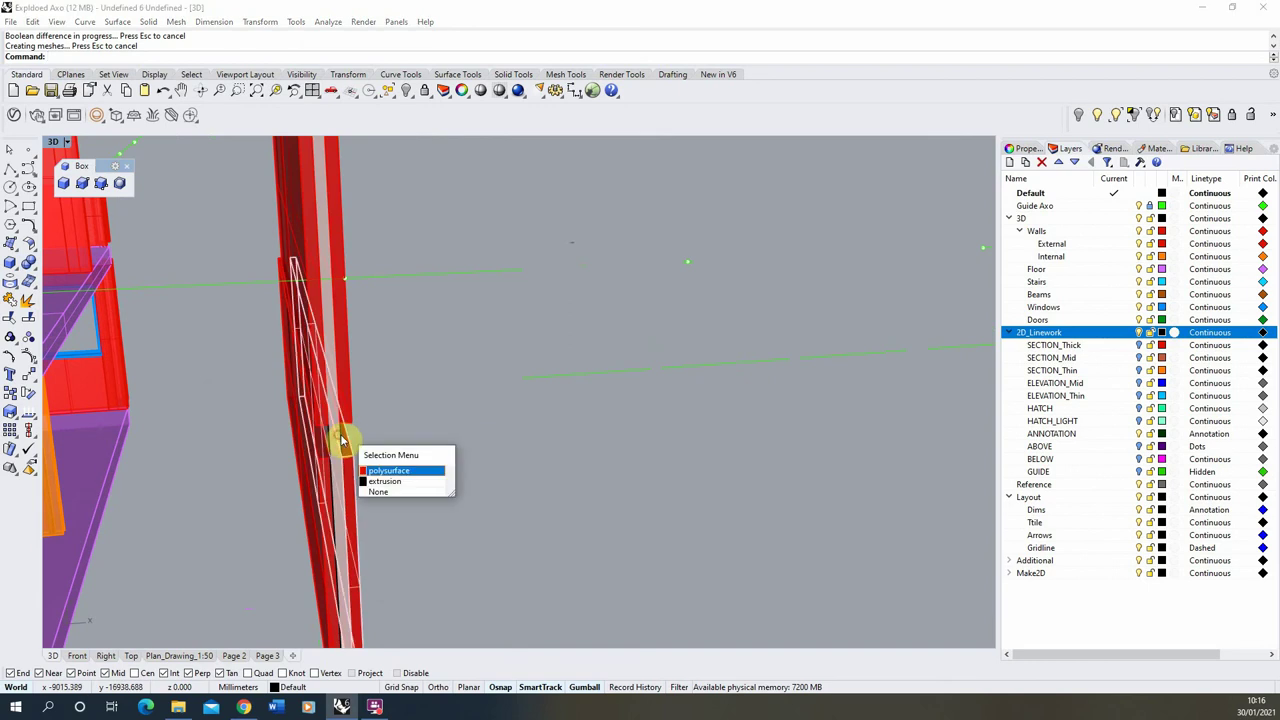
left_click(411, 487)
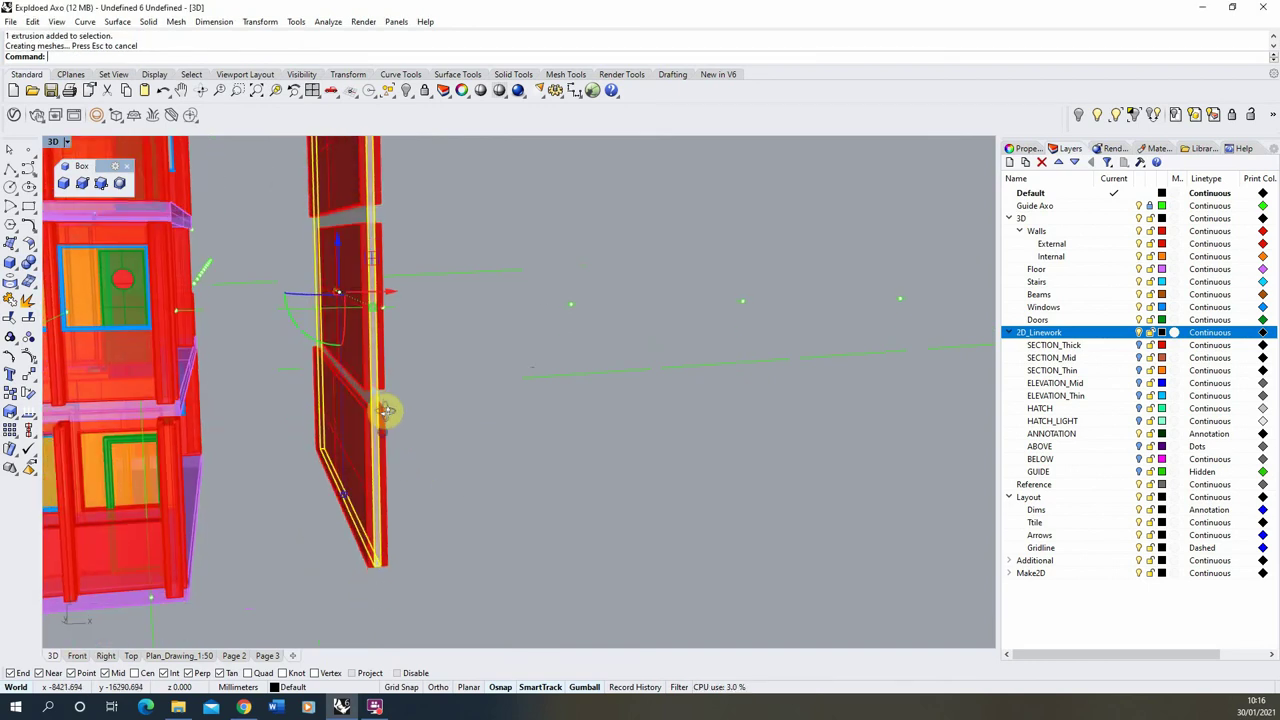
key("Delete")
- Copy the inner layers of all three split walls outward from their bottom corner into the gap between the wall layers
mouse_move(405, 450)
right_mouse_down()
mouse_move(463, 491)
mouse_move(591, 494)
mouse_move(509, 463)
mouse_move(405, 466)
right_mouse_up()
scroll(299, 257, "up", 3)
left_click(311, 286)
scroll(337, 357, "down", 6)
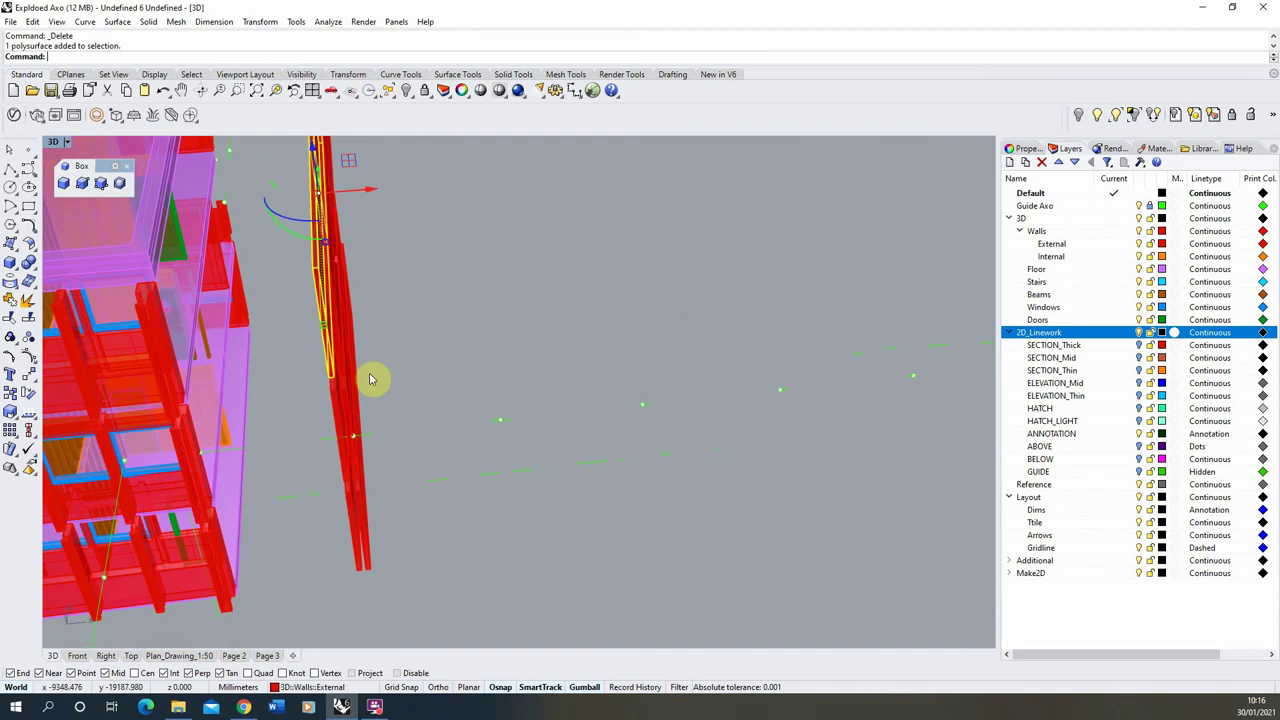
scroll(344, 444, "up", 6)
right_click_drag(434, 397, 442, 342)
left_click(352, 365)
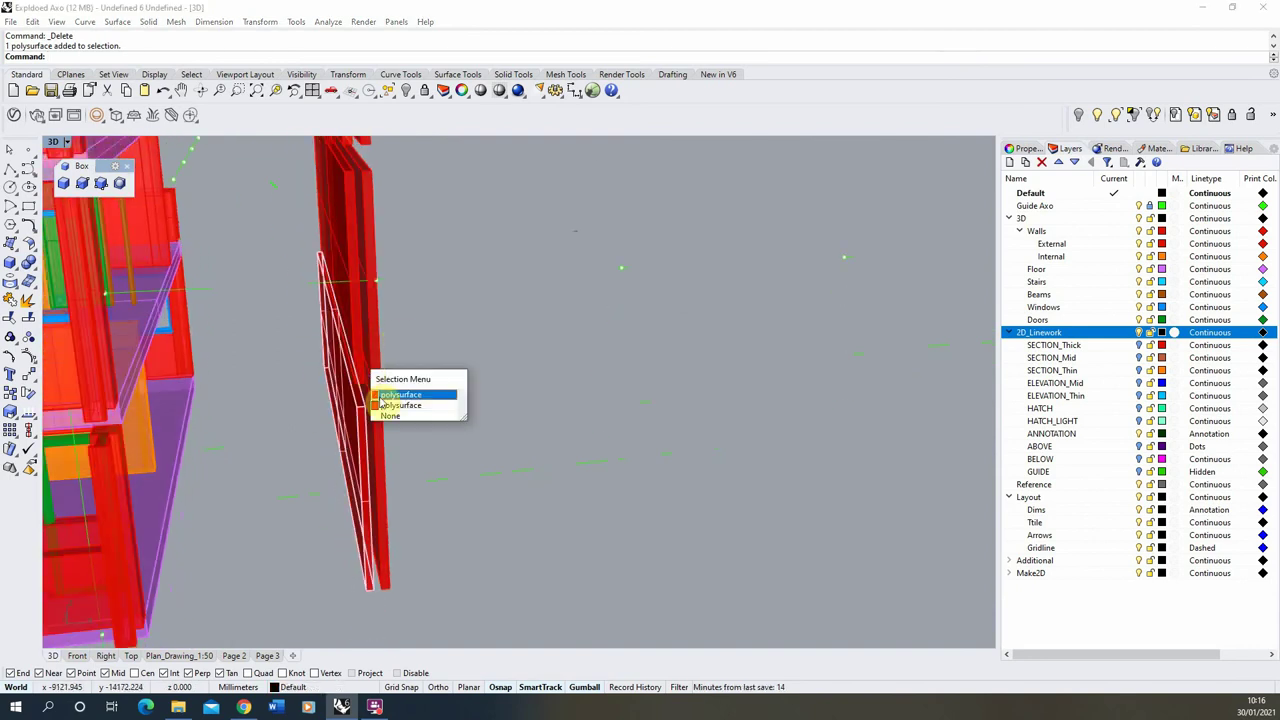
left_click(391, 398)
right_click_drag(352, 307, 379, 261)
left_click(345, 264)
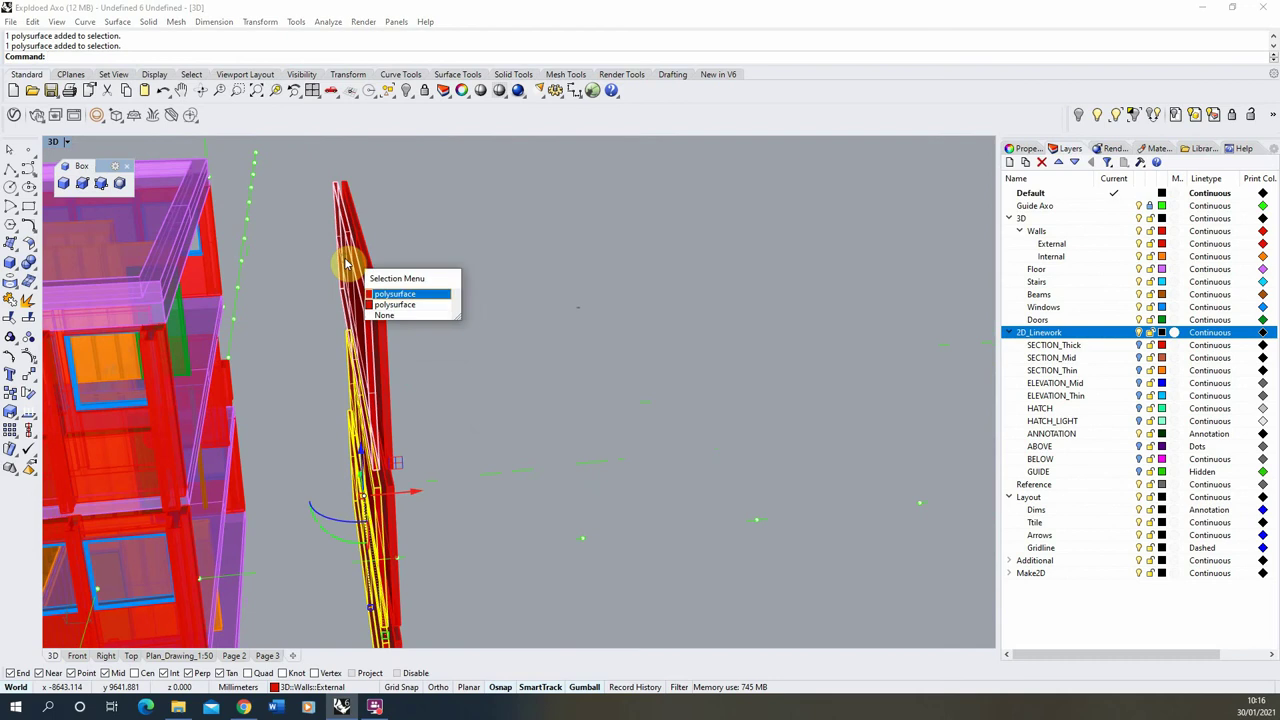
left_click(392, 300)
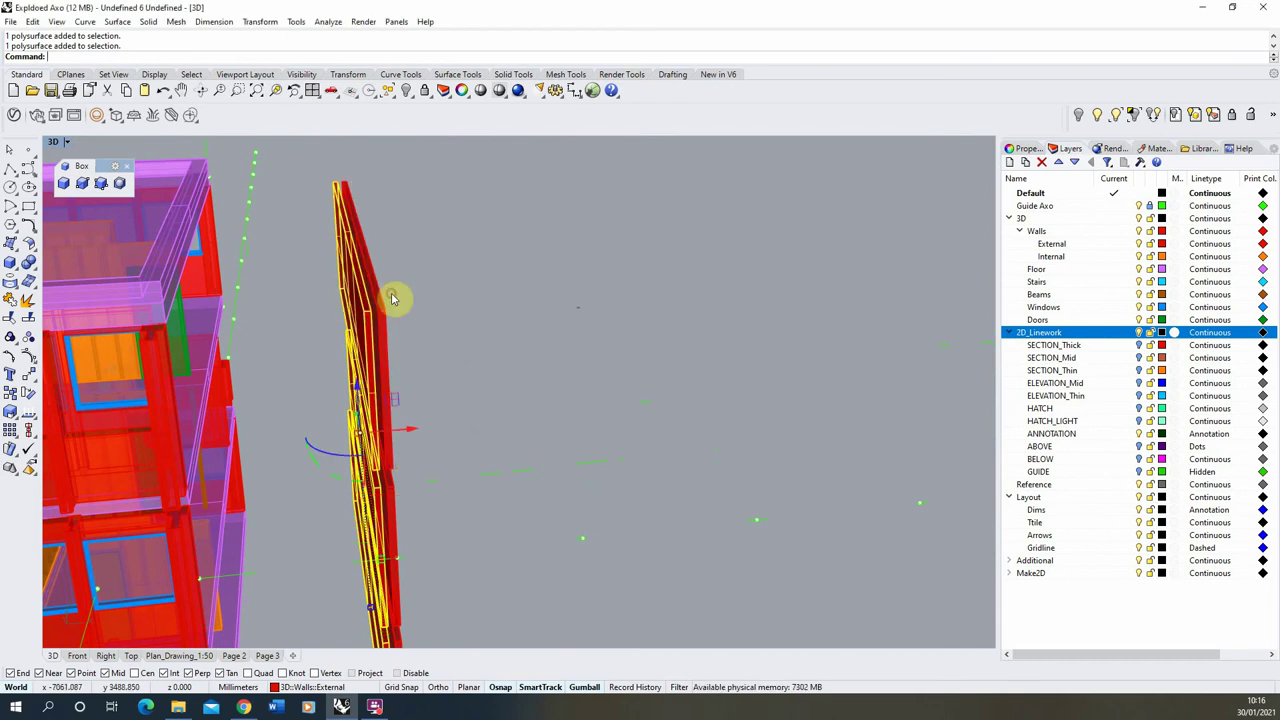
left_click(10, 392)
scroll(529, 323, "down", 5)
scroll(489, 517, "up", 10)
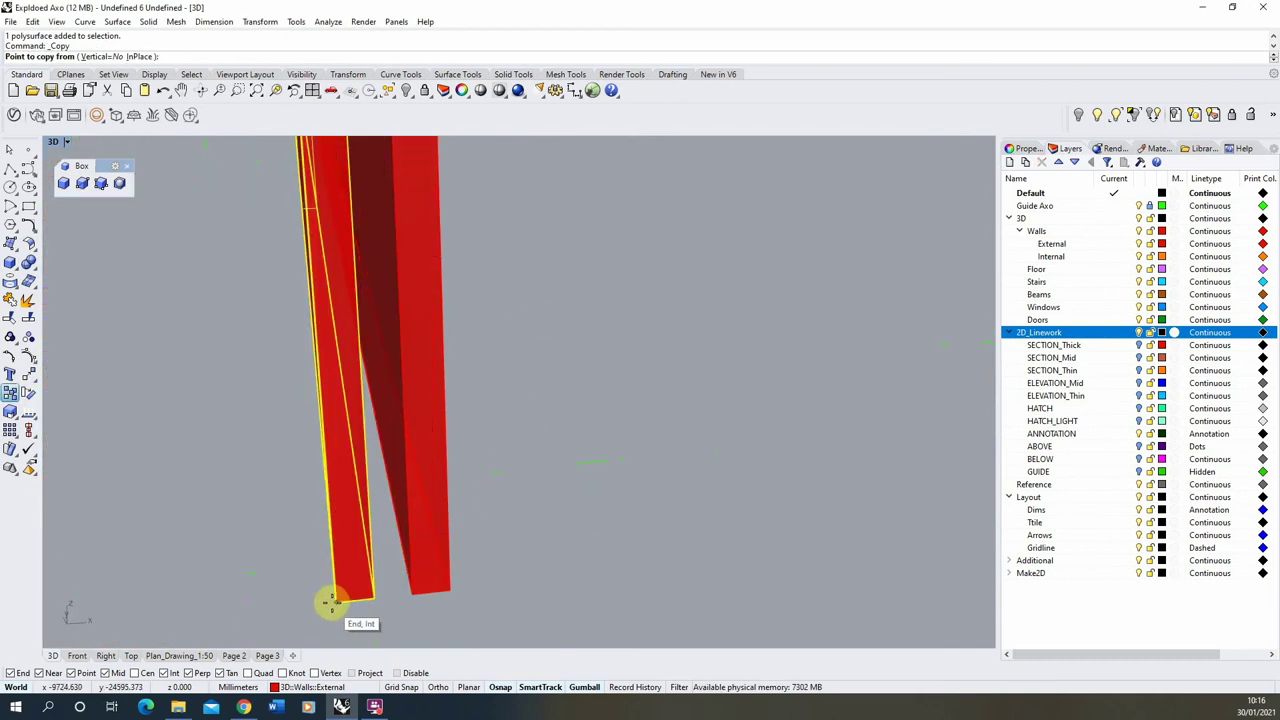
left_click(333, 601)
scroll(400, 517, "down", 3)
left_click(380, 542)
key("Return")
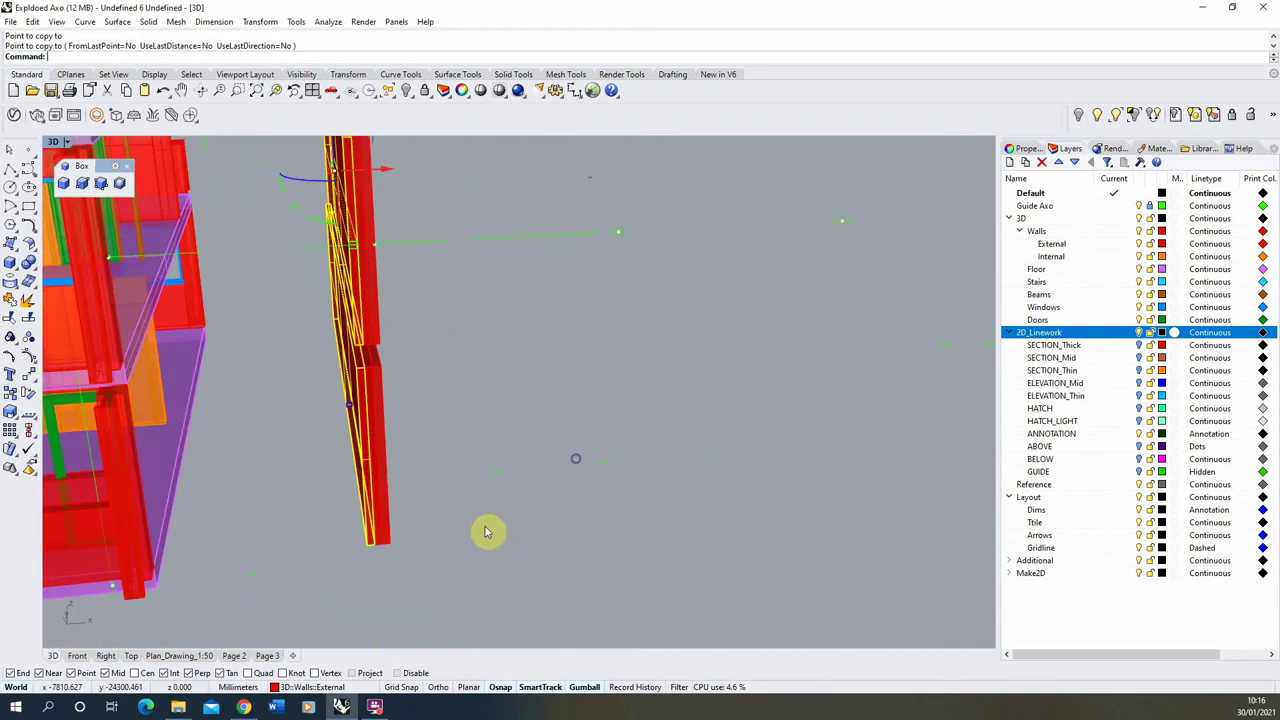
- Select the three copied middle wall layers lying between the inner and outer layers of the split walls
scroll(365, 338, "up", 3)
left_click(376, 346)
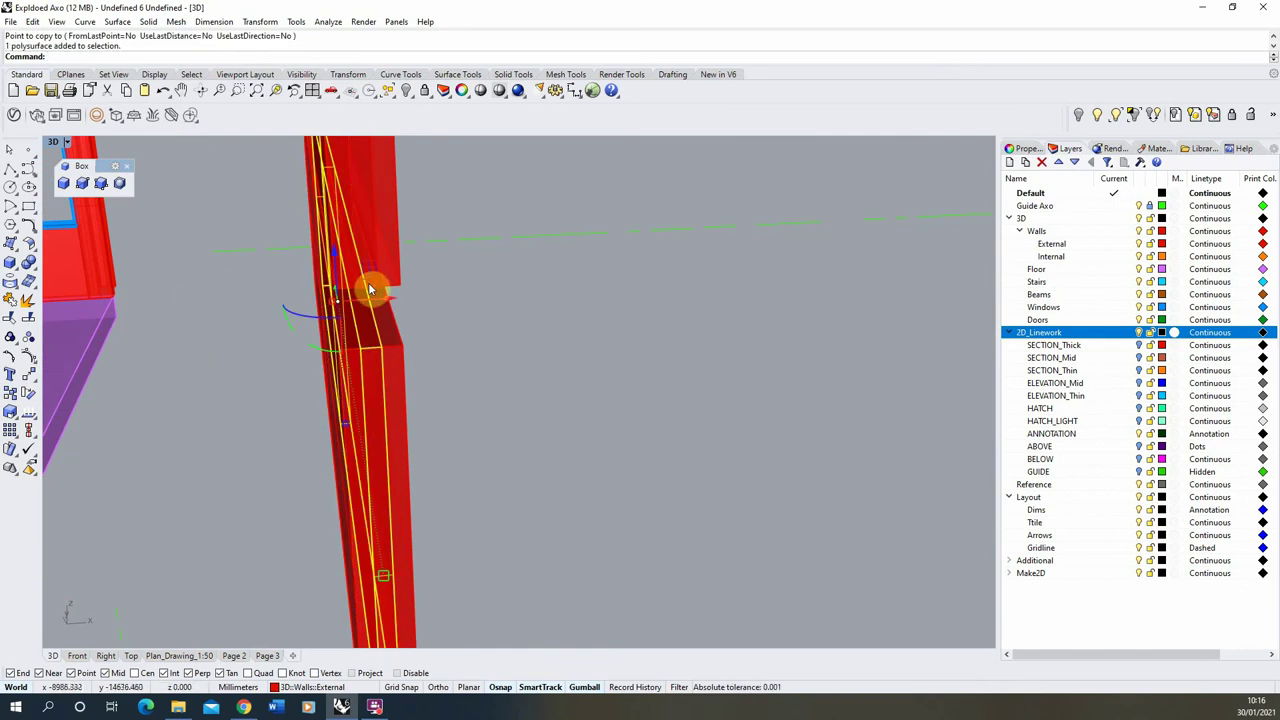
left_click(387, 303)
left_click(420, 320)
scroll(437, 289, "down", 3)
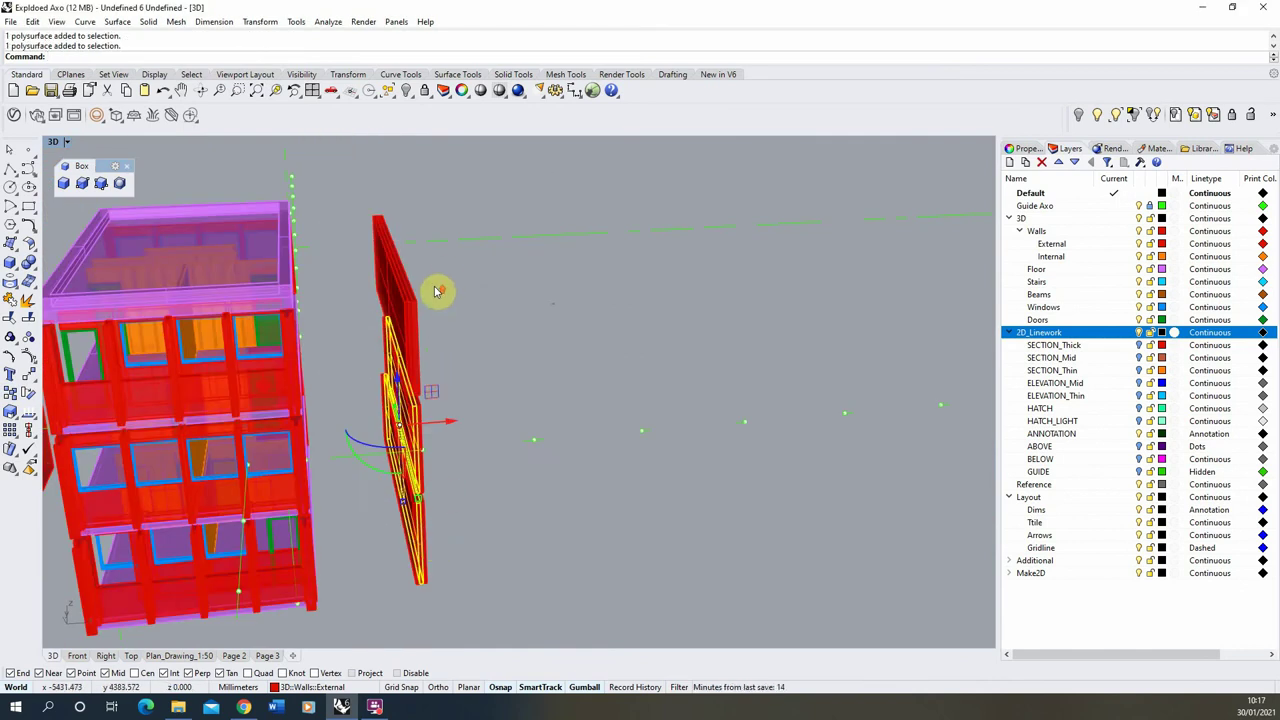
scroll(374, 331, "up", 4)
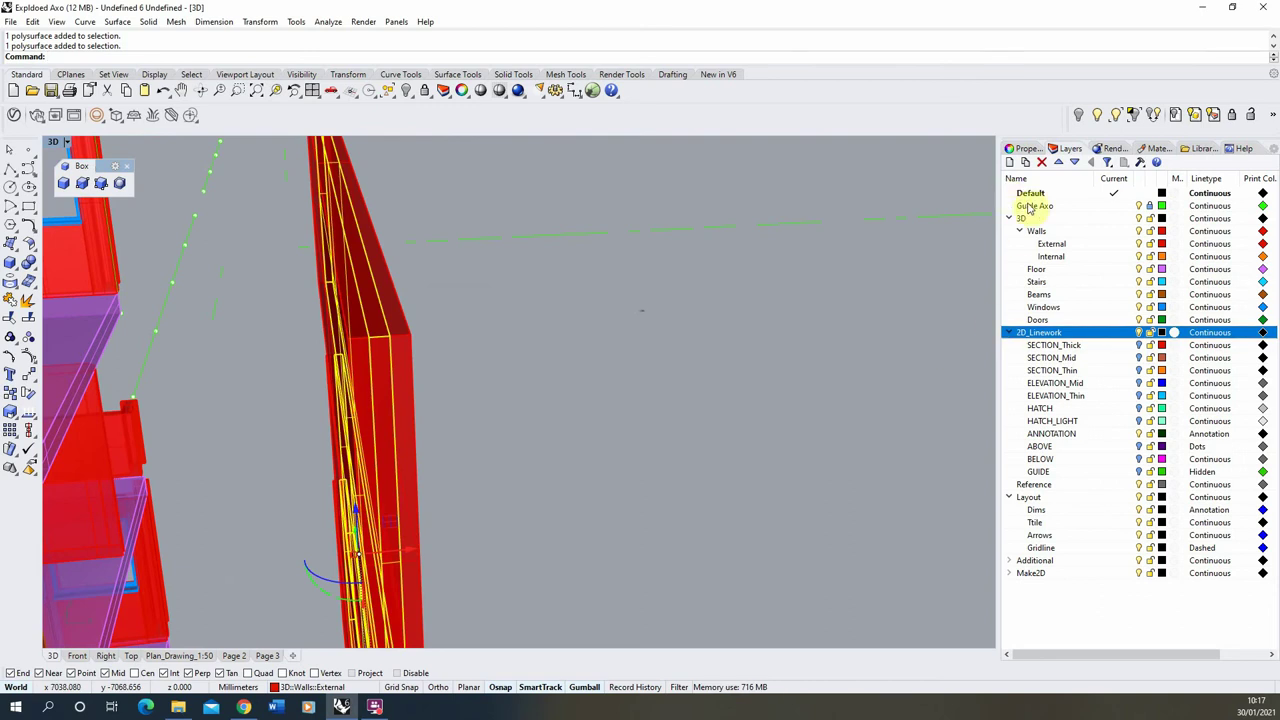
- Create a layer named Insulation below Stairs in the 3D group and give it a bright green colour (RGB 0, 255, 130)
left_click(1060, 281)
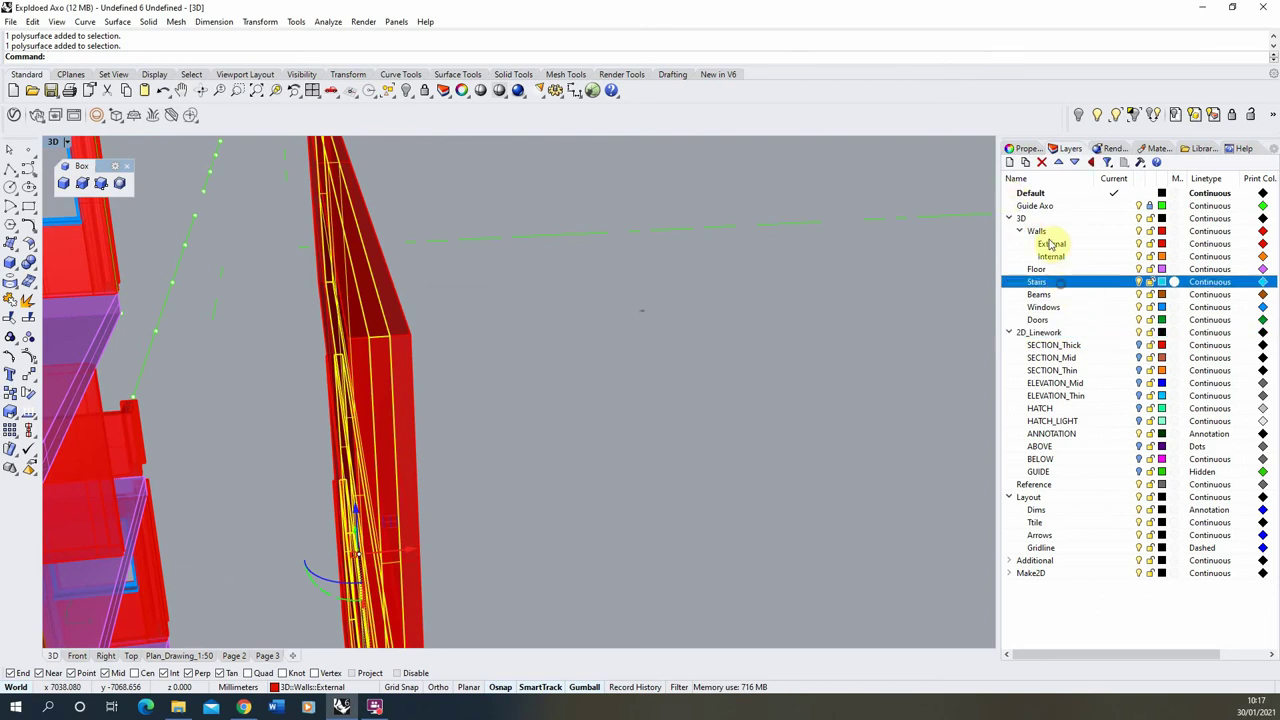
left_click(1011, 163)
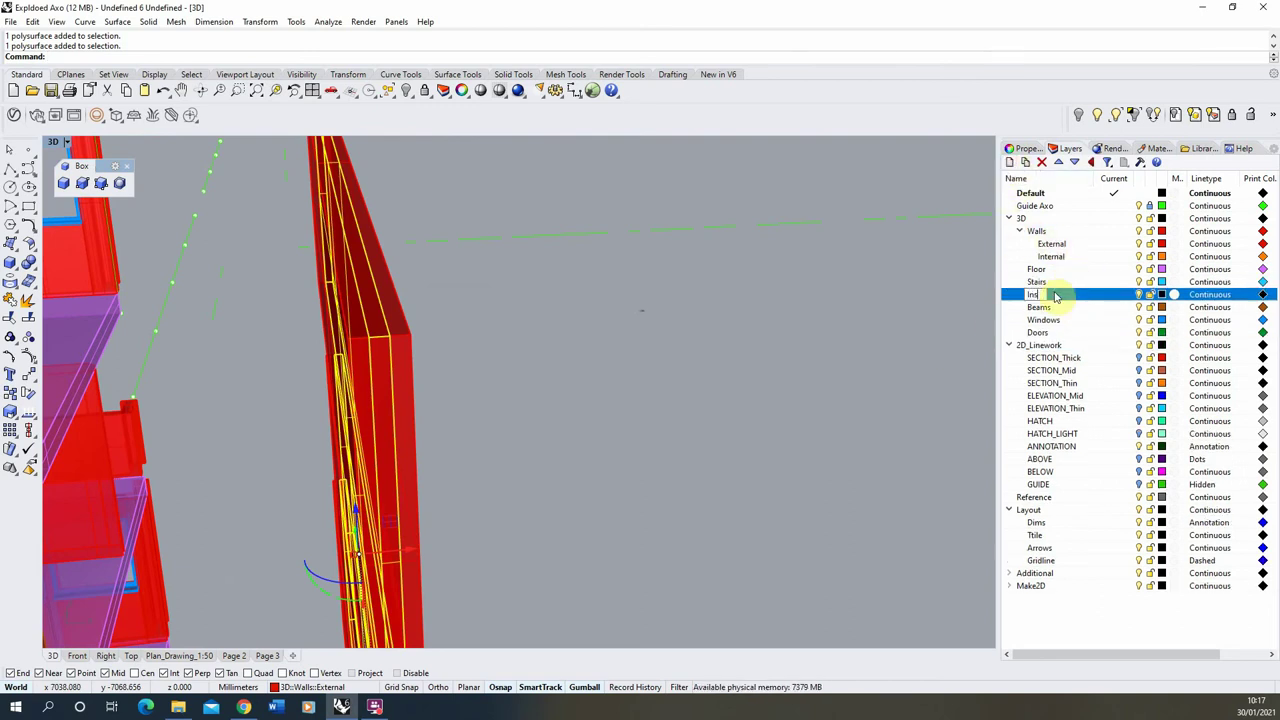
key("Return")
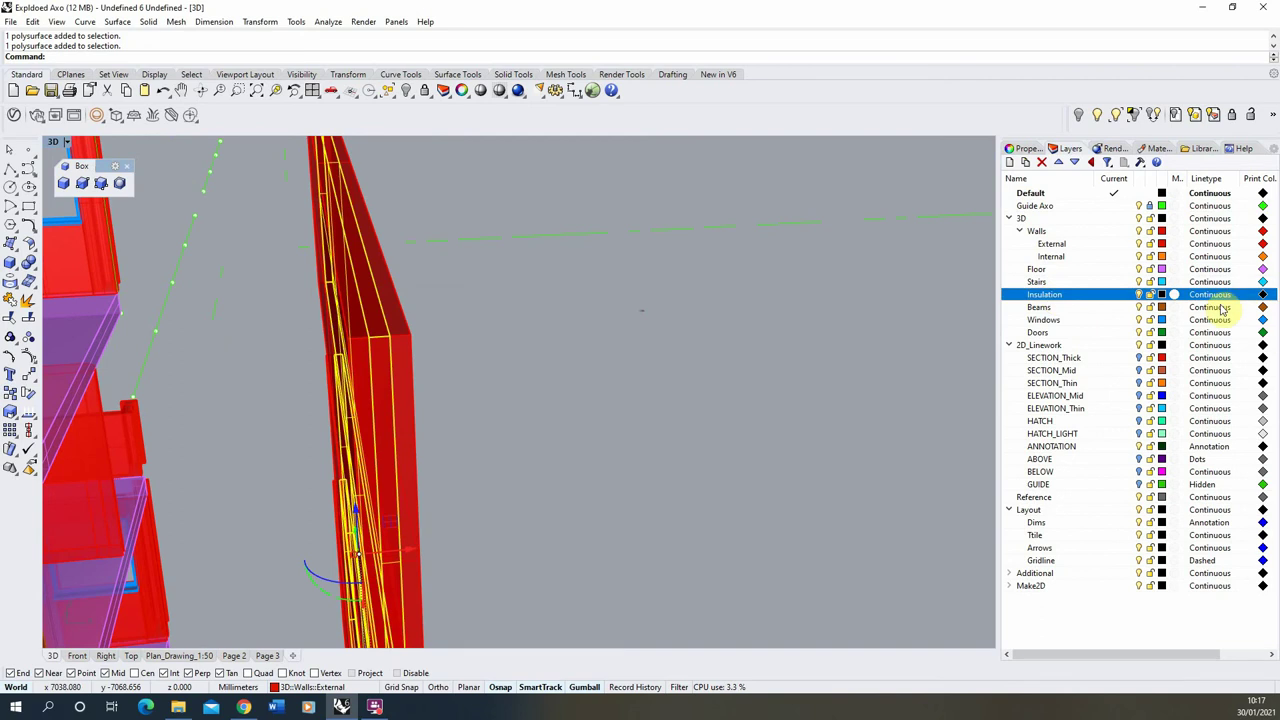
left_click(1163, 295)
left_click(595, 266)
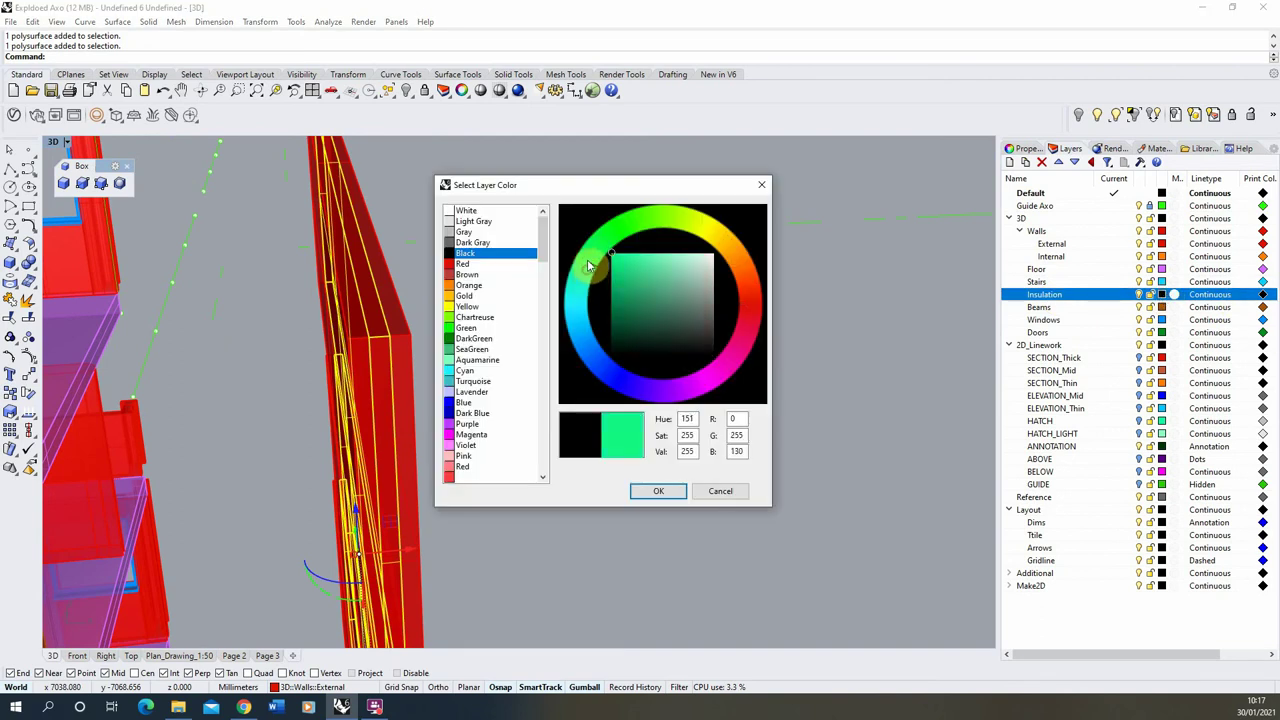
left_click(661, 491)
- Assign the three selected middle wall layers to the Insulation layer and clear the selection
left_click(1018, 149)
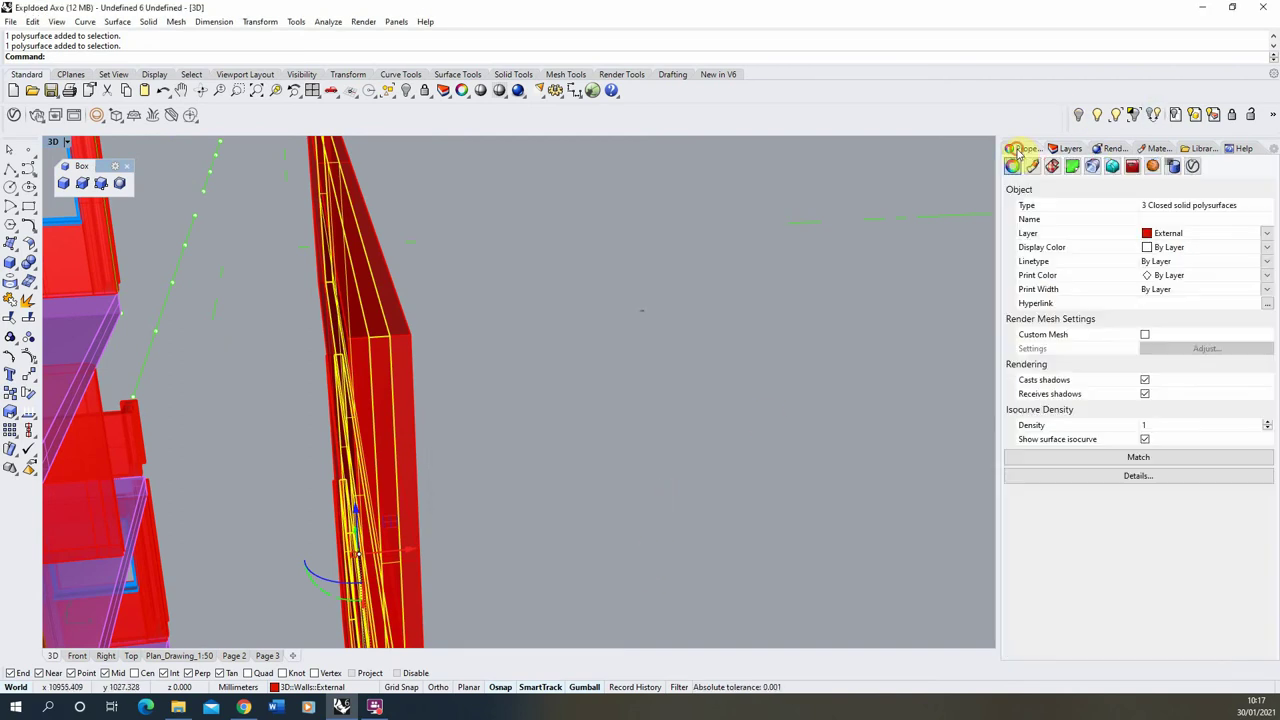
left_click(1267, 233)
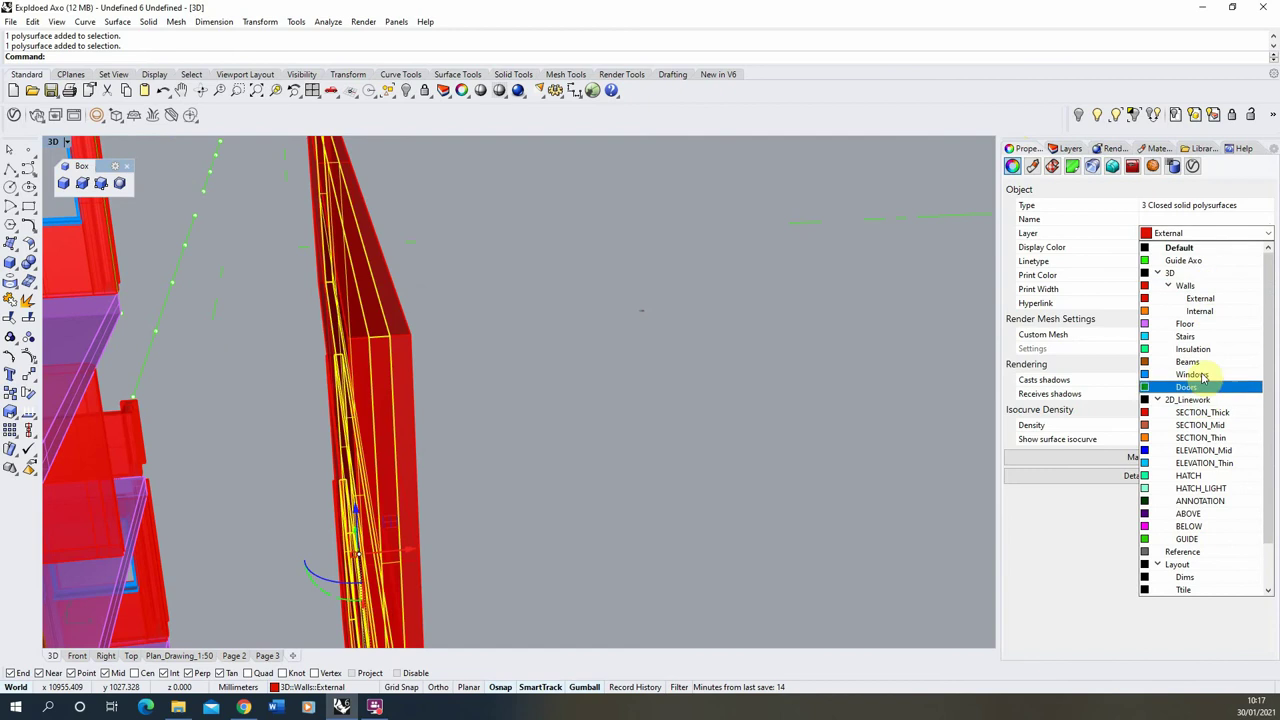
left_click(1183, 343)
left_click(591, 343)
scroll(329, 360, "down", 15)
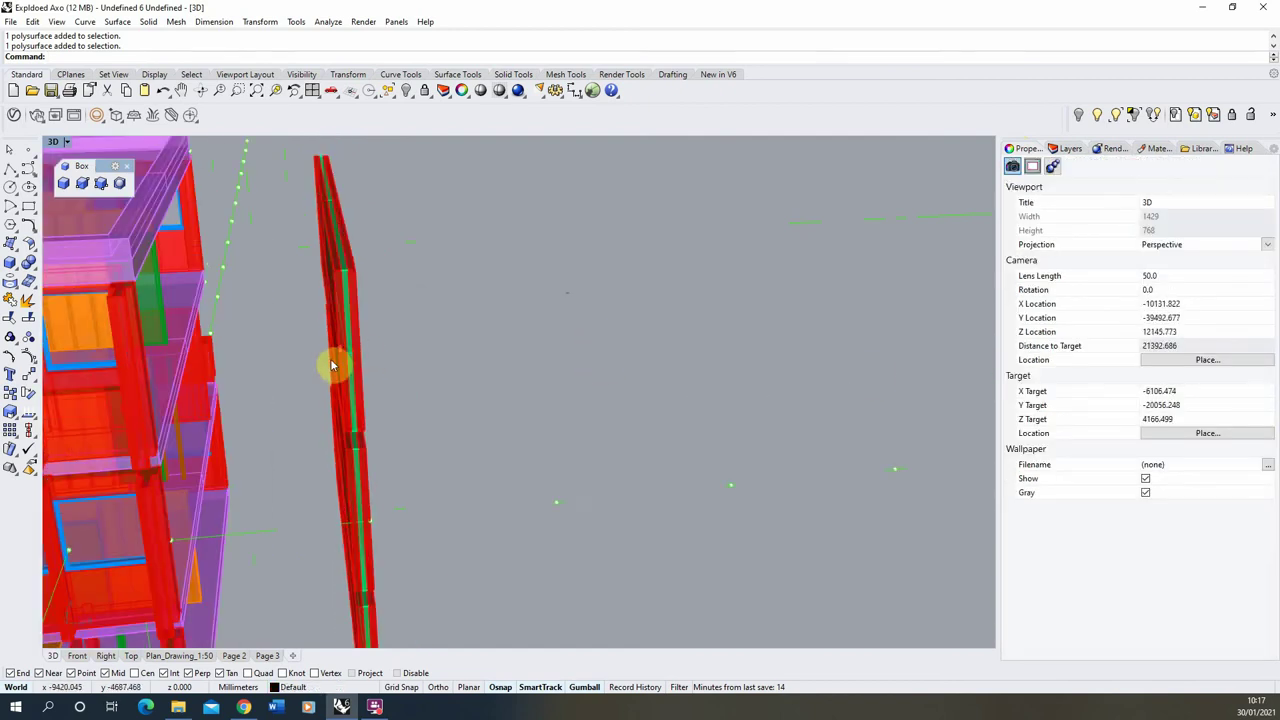
- Examine how the wall layers are spread out on the reference exploded axonometric sheet beside the model
scroll(868, 314, "up", 13)
right_click_drag(611, 403, 606, 439)
scroll(483, 440, "down", 17)
scroll(566, 374, "up", 10)
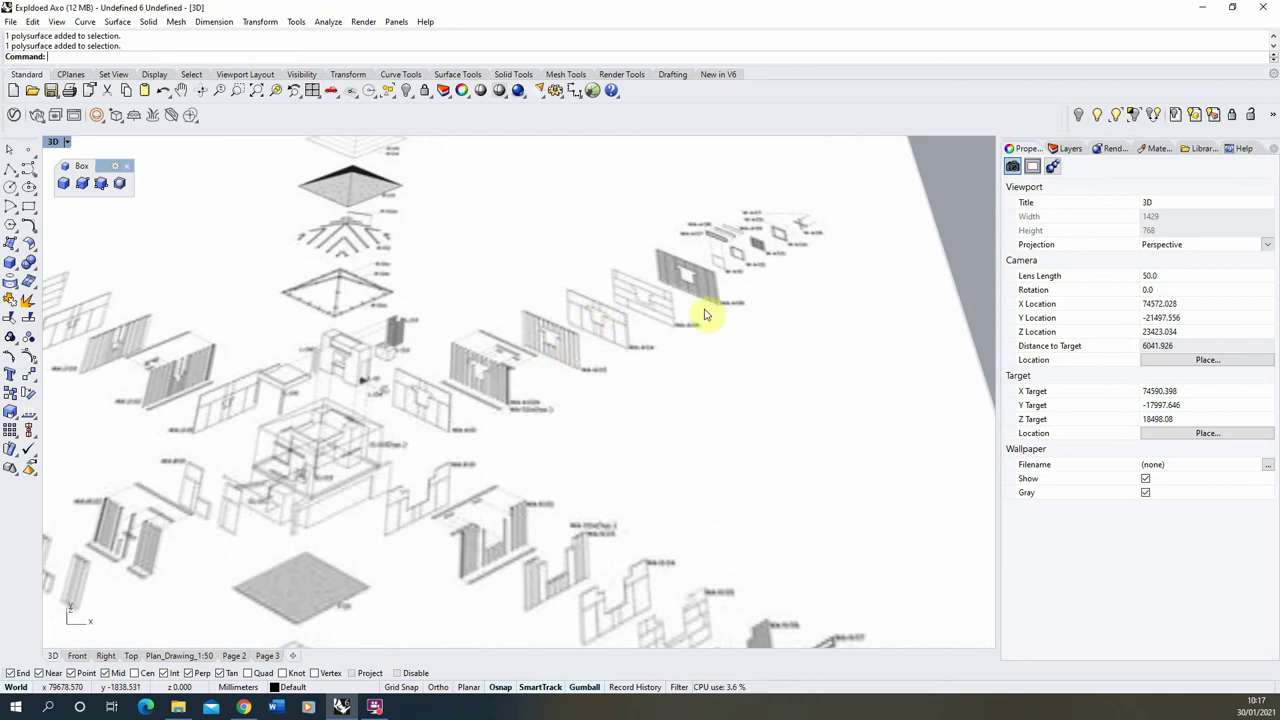
scroll(840, 309, "down", 18)
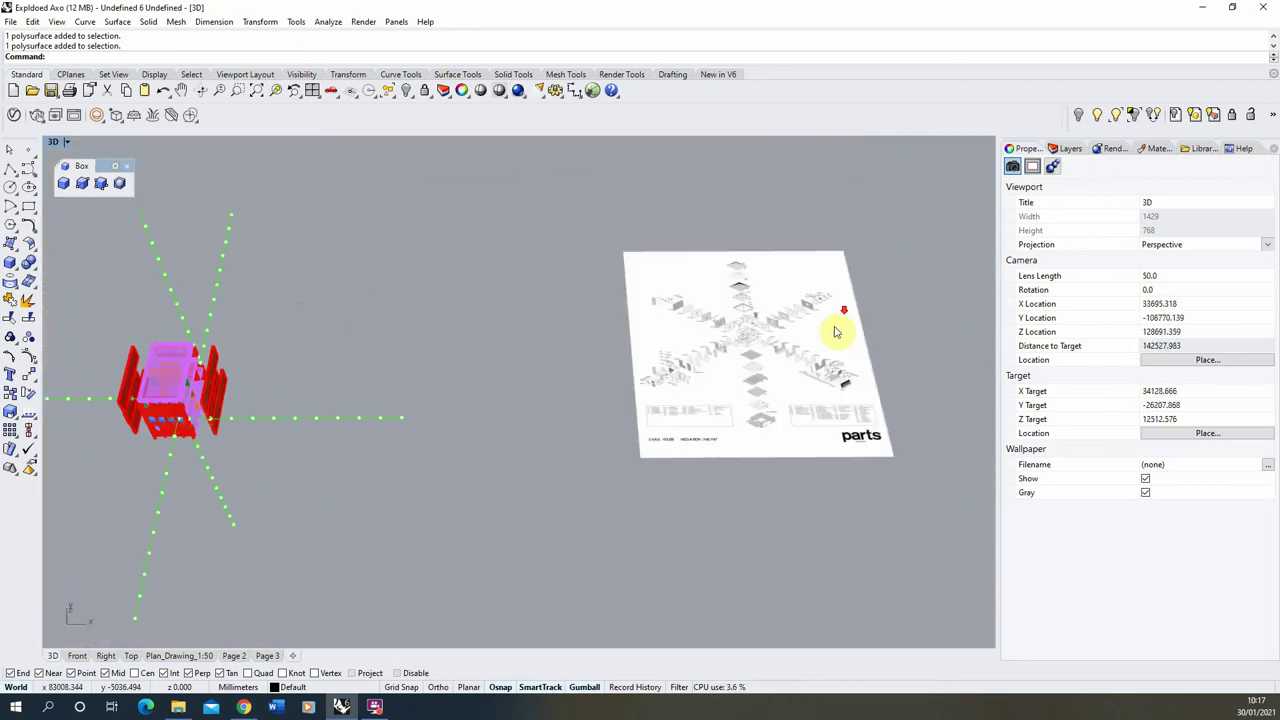
scroll(560, 317, "up", 9)
scroll(607, 395, "up", 8)
right_click_drag(483, 408, 535, 345)
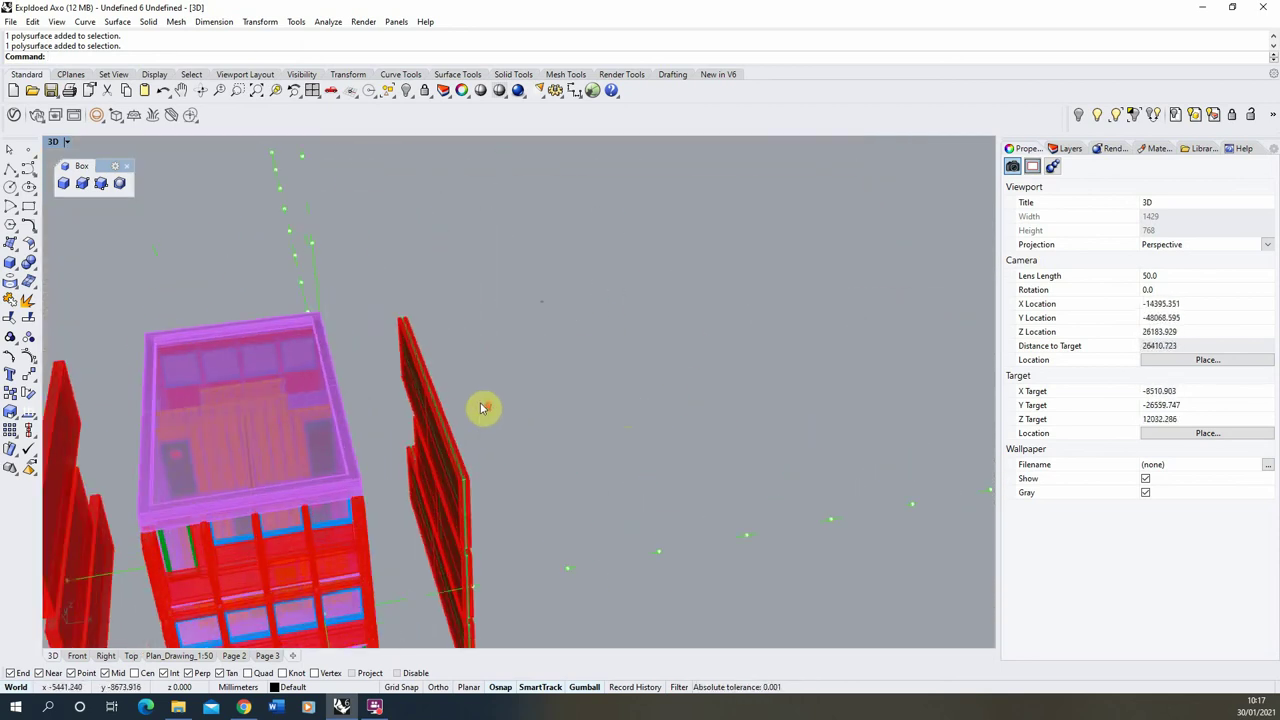
- Move the outer layers of the three stacked walls outward along the guide by two divisions
scroll(417, 380, "down", 7)
scroll(434, 425, "up", 5)
scroll(437, 428, "up", 3)
left_click(420, 422)
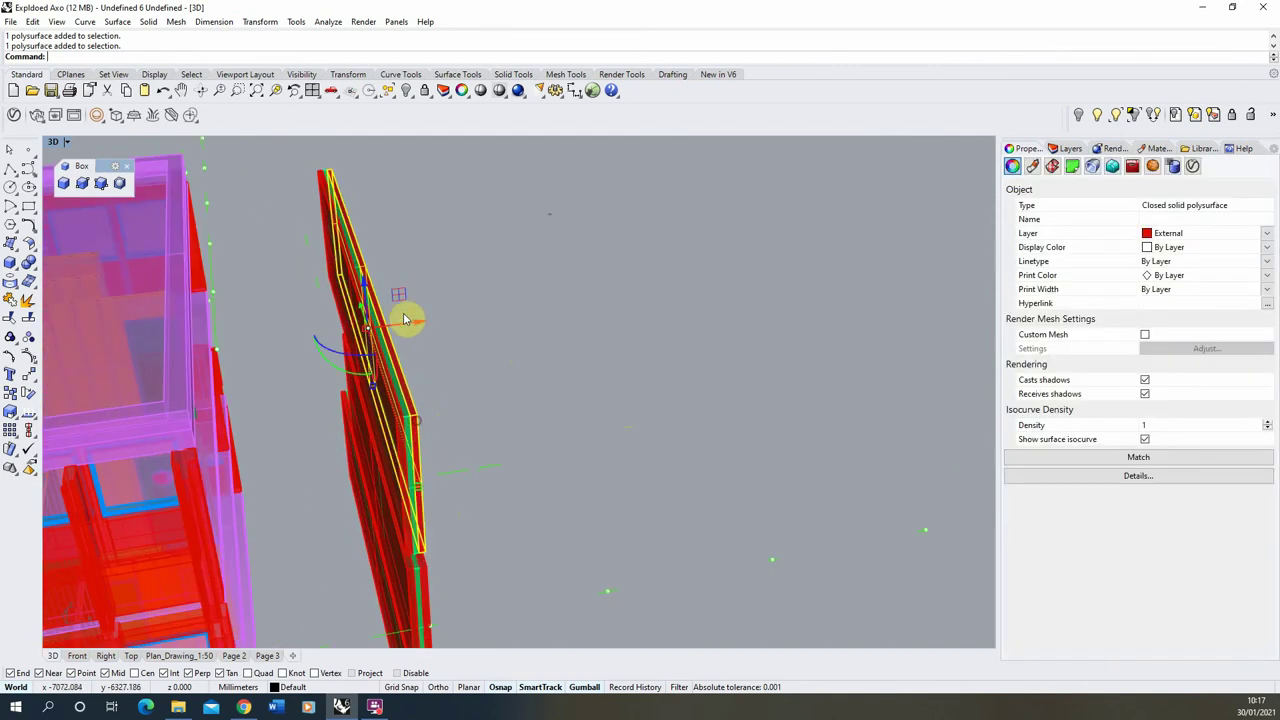
right_click_drag(406, 320, 409, 494)
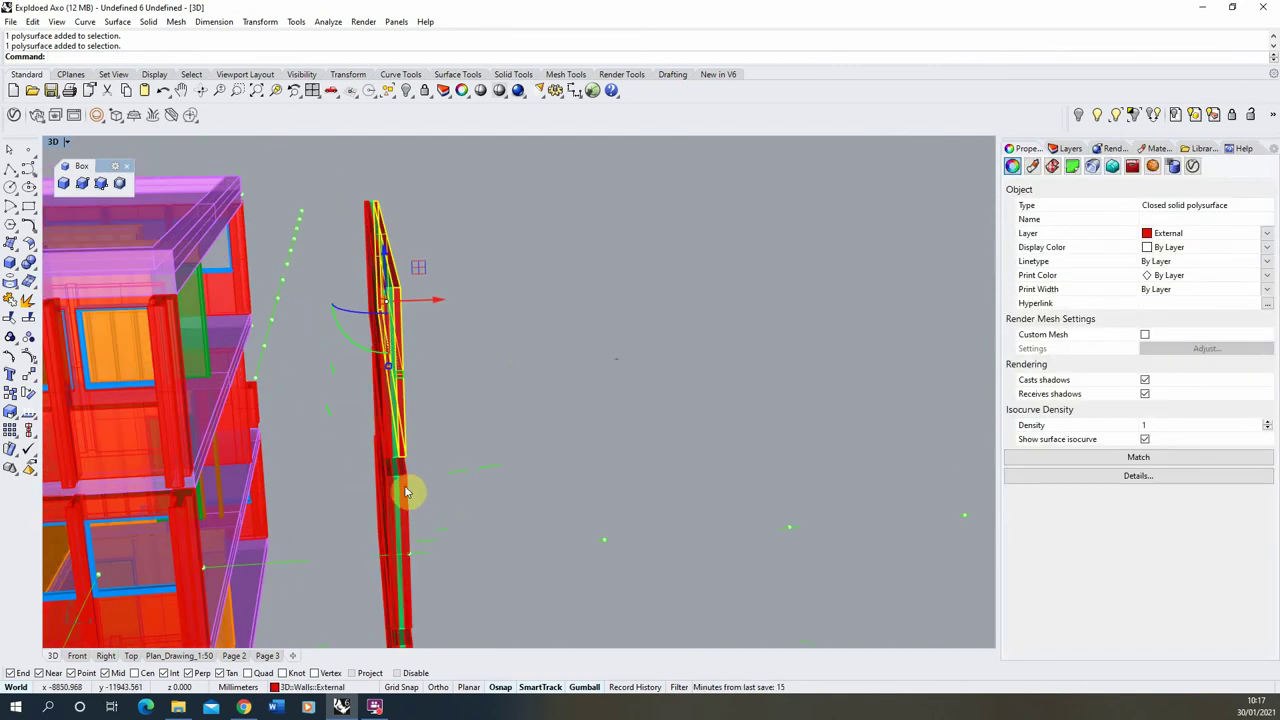
left_click(406, 491, "shift")
scroll(423, 423, "down", 7)
scroll(414, 558, "up", 6)
left_click(421, 516, "shift")
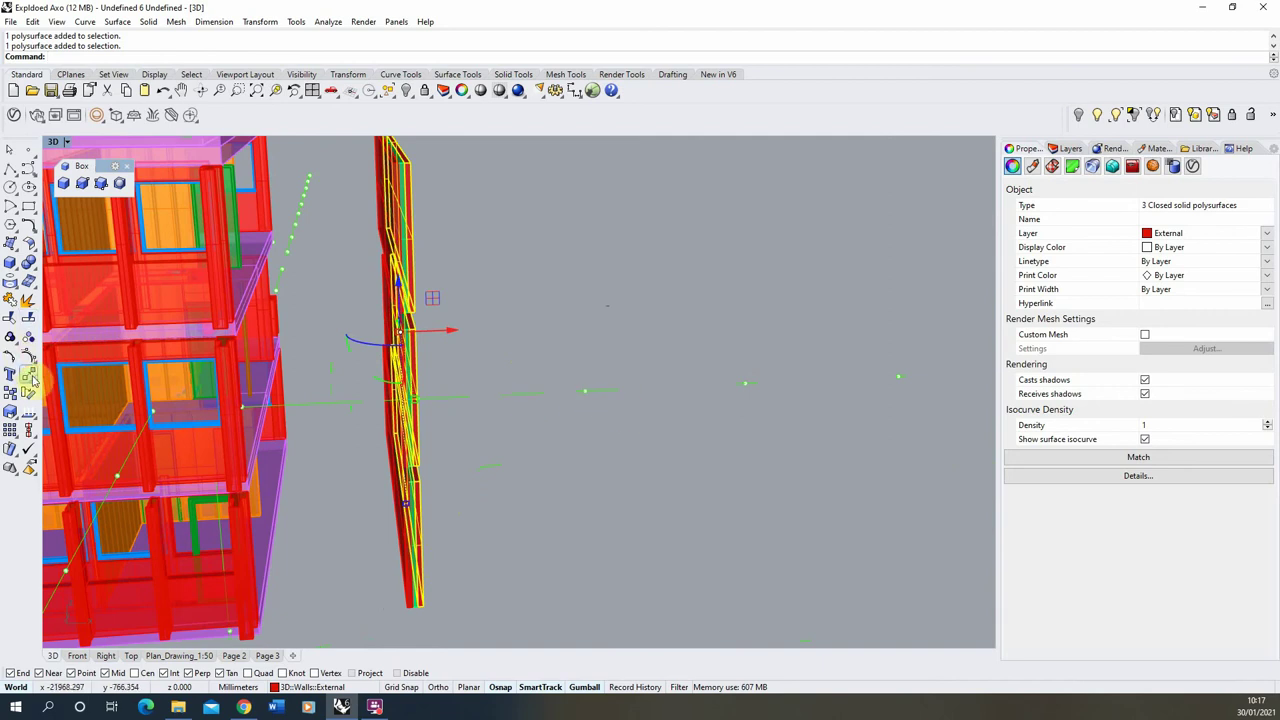
left_click(25, 374)
left_click(589, 393)
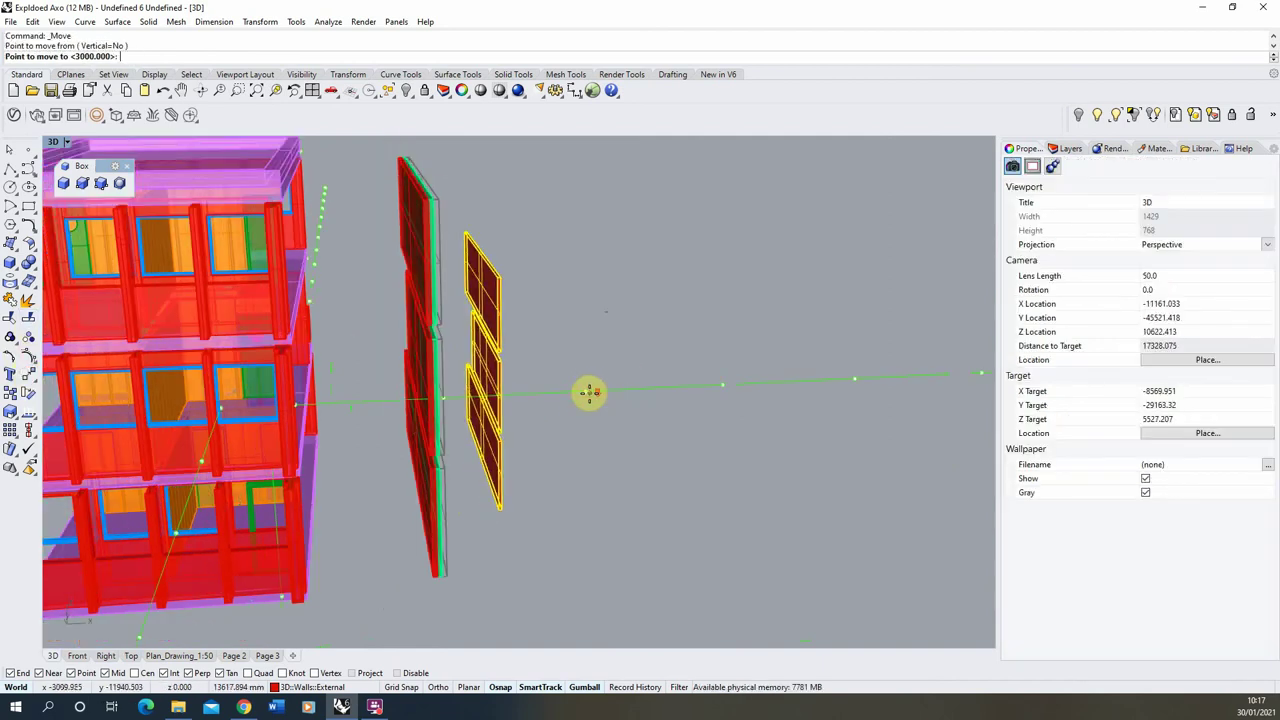
left_click(851, 379)
left_click(521, 291)
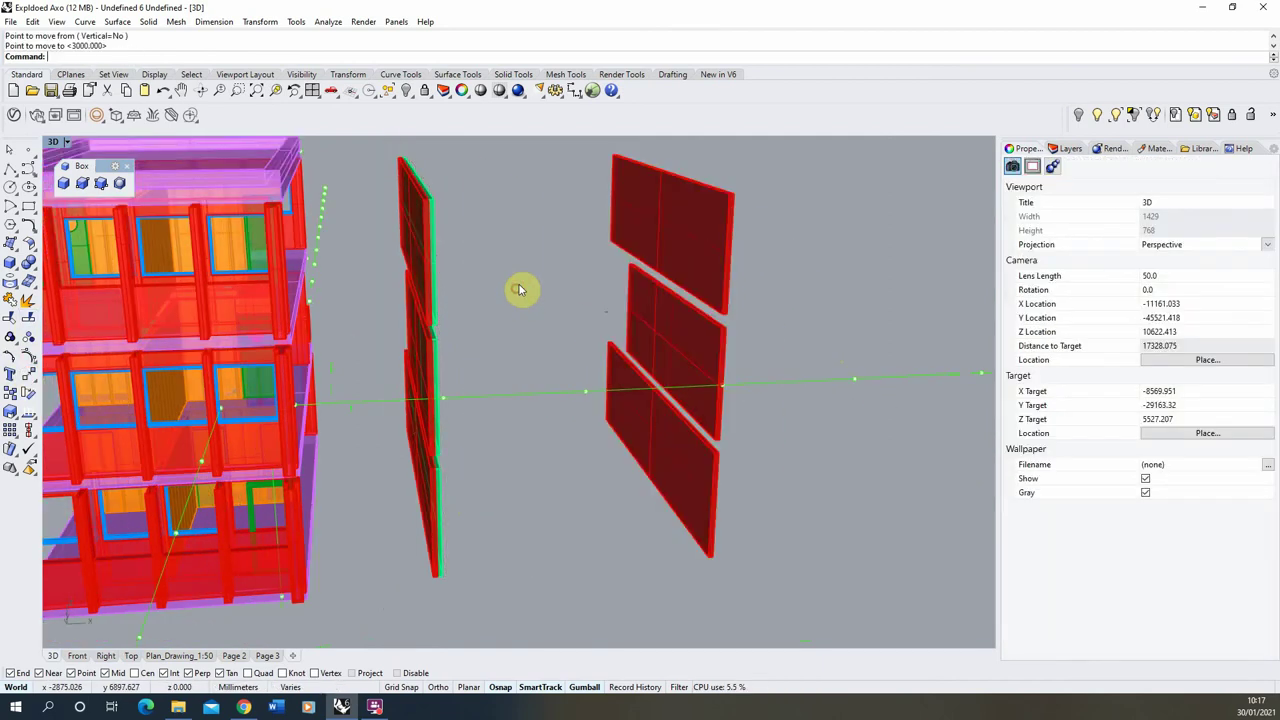
- Move the three insulation layers outward along the guide by one division, between the inner and outer wall layers
right_click_drag(520, 290, 508, 296)
scroll(457, 303, "up", 2)
left_click(448, 285)
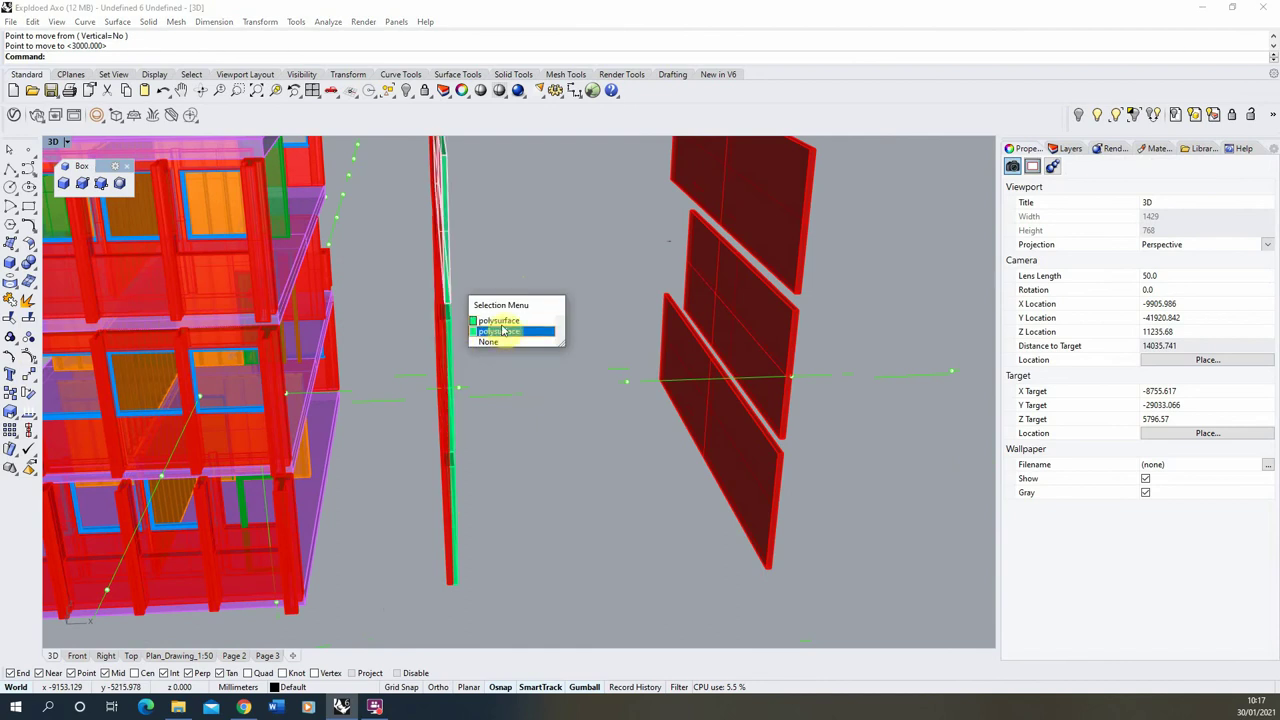
left_click(485, 331)
left_click(451, 324, "shift")
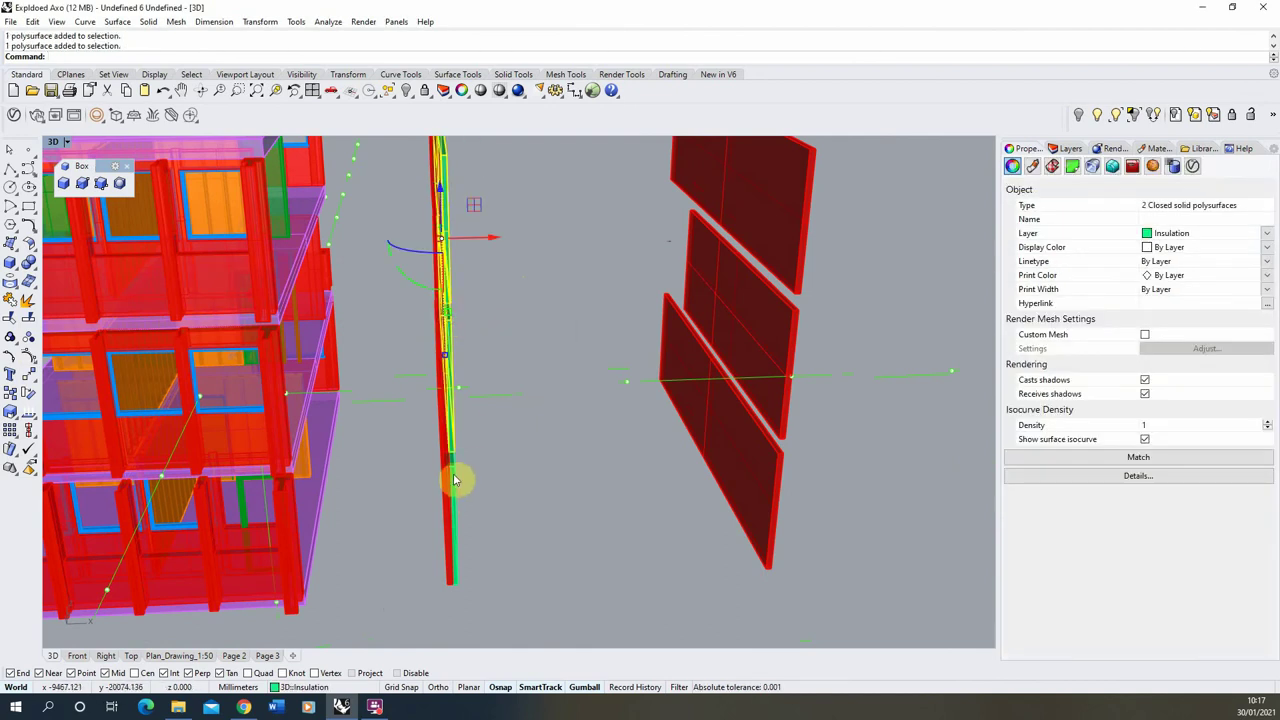
left_click(453, 481, "shift")
left_click(29, 373)
left_click(460, 388)
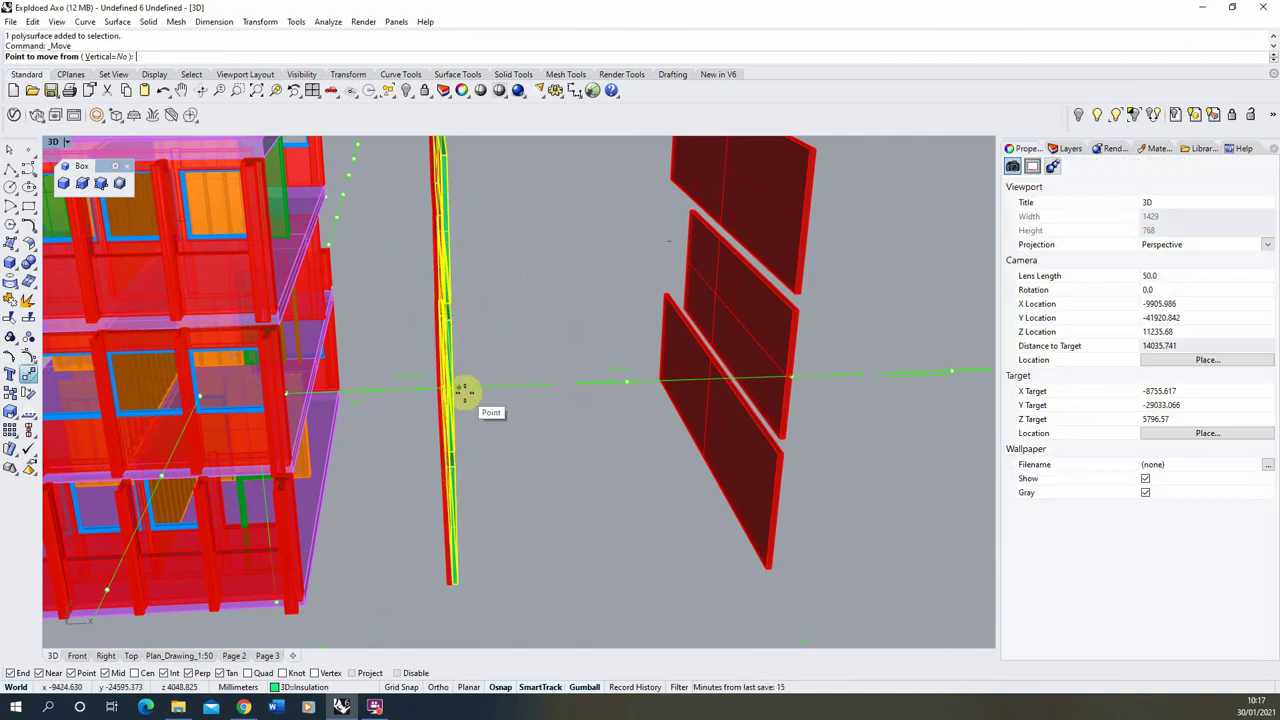
left_click(629, 386)
left_click(526, 468)
- Review the spacing of the separated wall and insulation layers against the building and guides from several angles
scroll(527, 430, "down", 4)
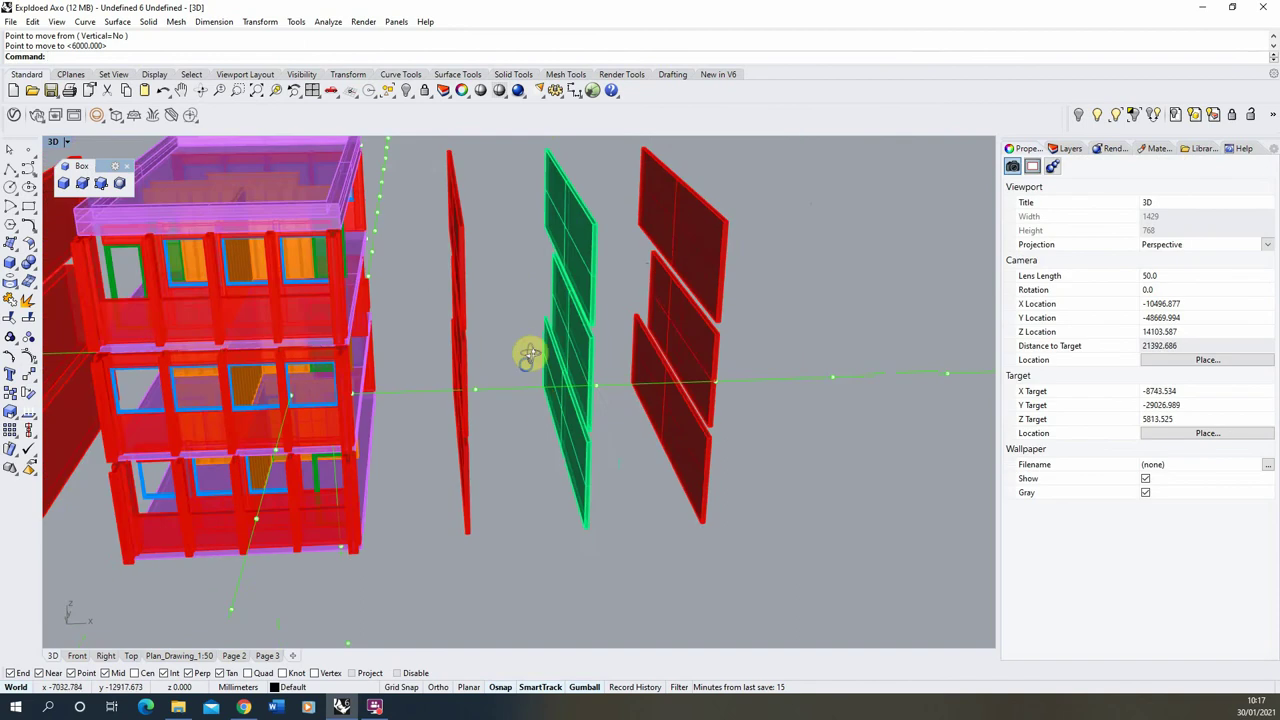
right_click_drag(529, 354, 530, 385)
scroll(480, 365, "down", 8)
right_click_drag(628, 378, 535, 375)
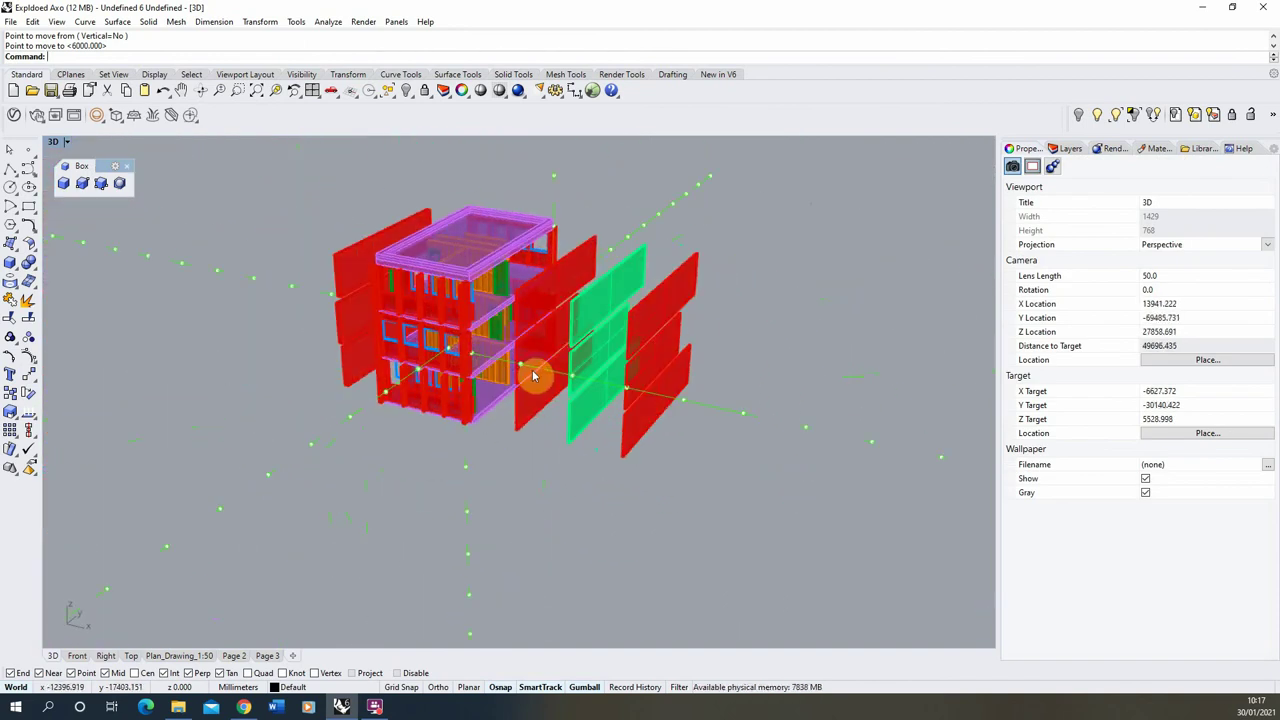
scroll(565, 371, "down", 4)
right_click_drag(571, 309, 551, 406)
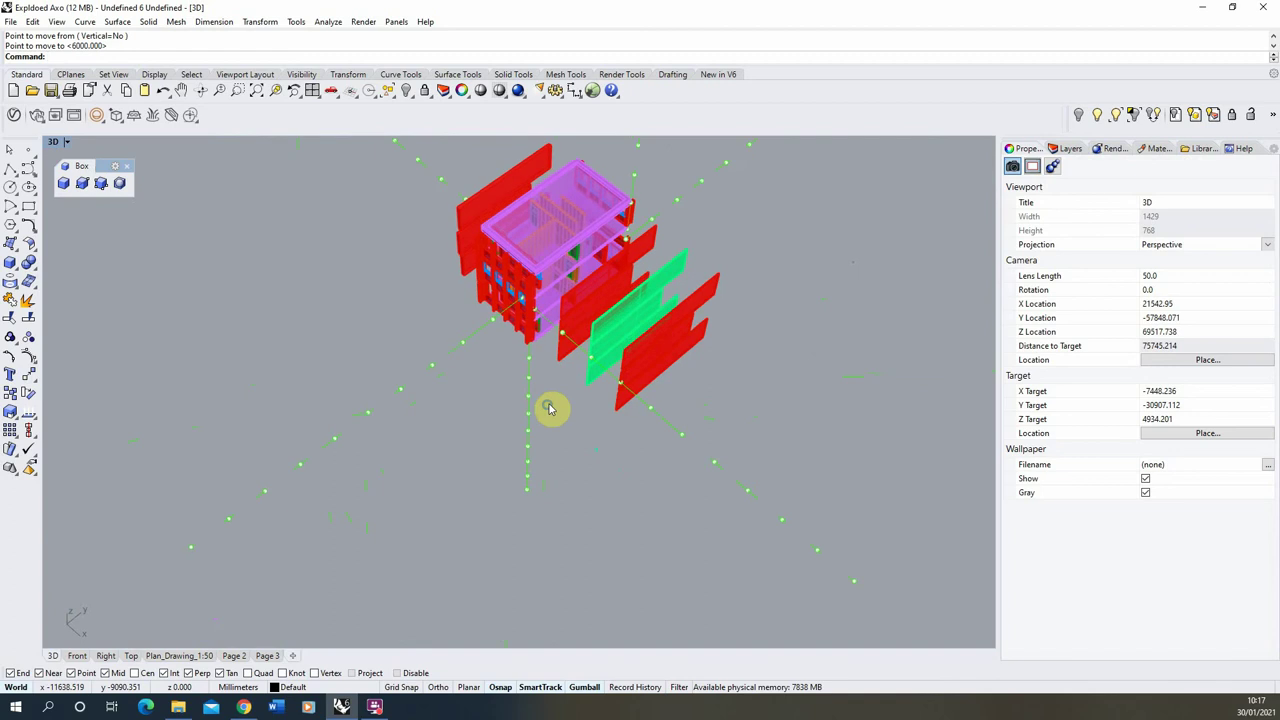
scroll(550, 325, "down", 6)
scroll(556, 243, "up", 18)
right_click_drag(554, 303, 589, 306)
scroll(526, 257, "down", 10)
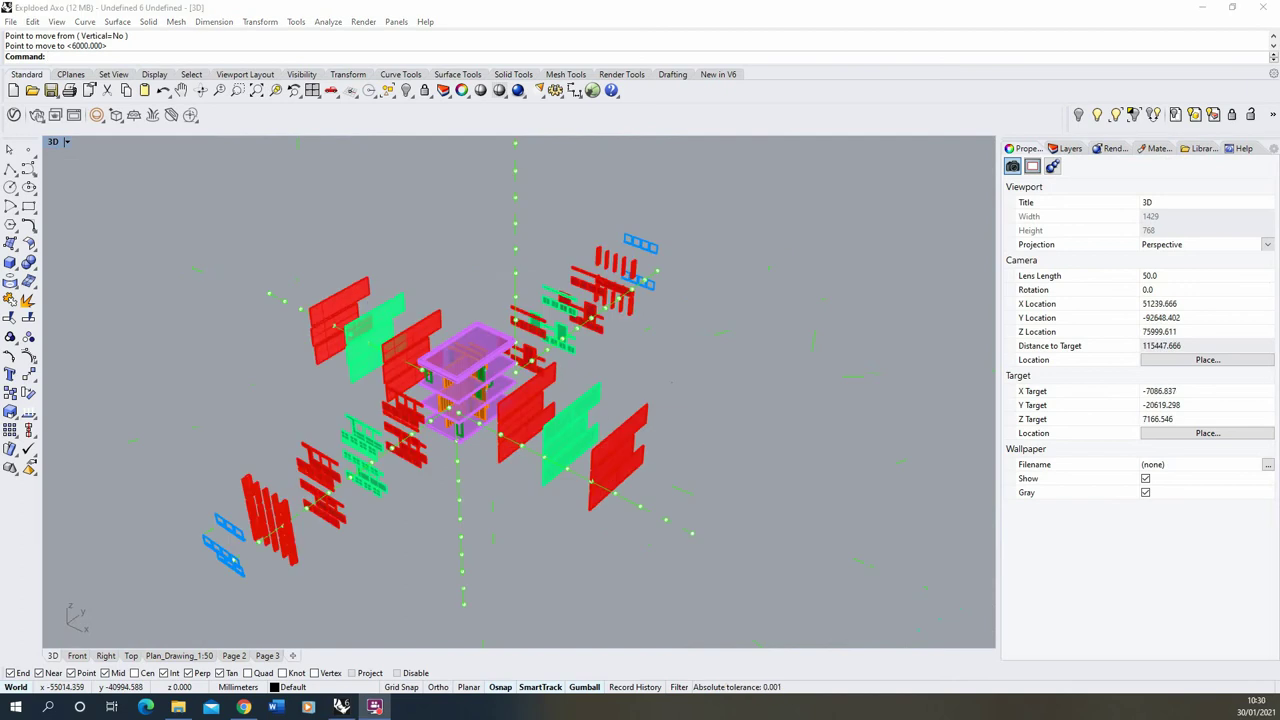
- Examine the exploded front facade layers along their guide, from the inner walls and insulation out to the columns and windows
right_click_drag(591, 348, 504, 328)
scroll(178, 497, "up", 6)
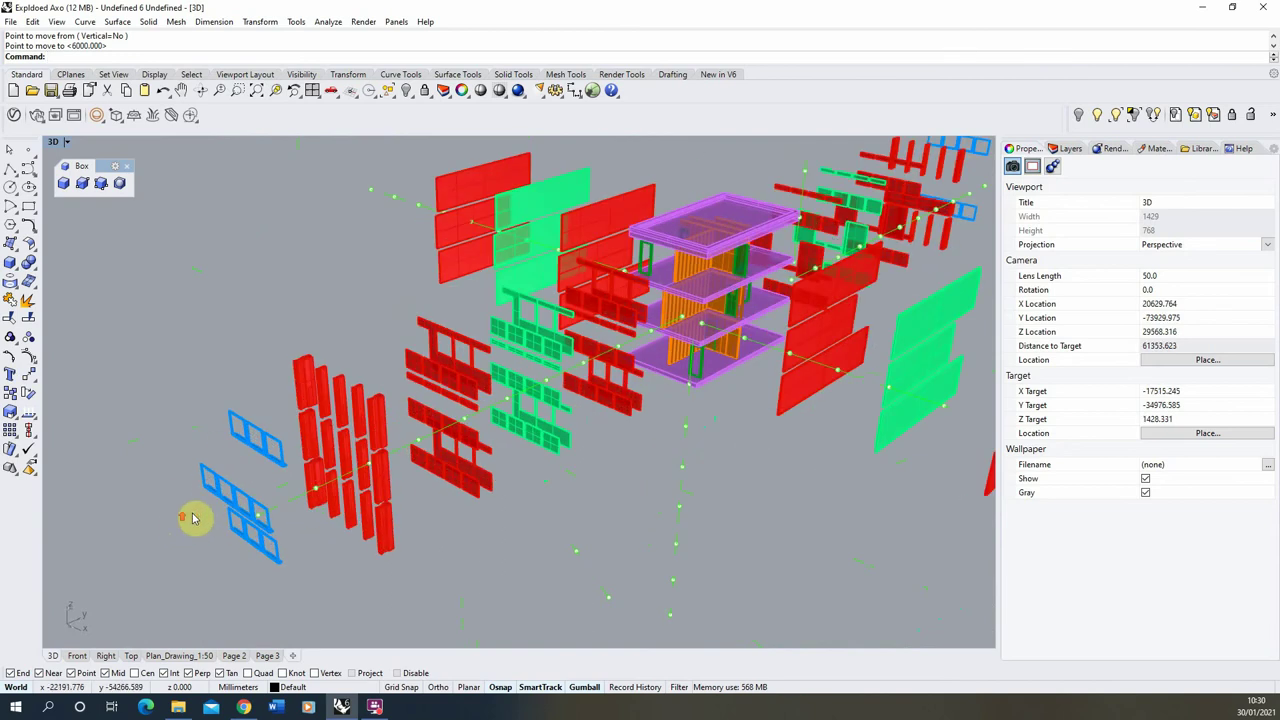
right_click_drag(315, 437, 192, 449)
scroll(192, 449, "down", 8)
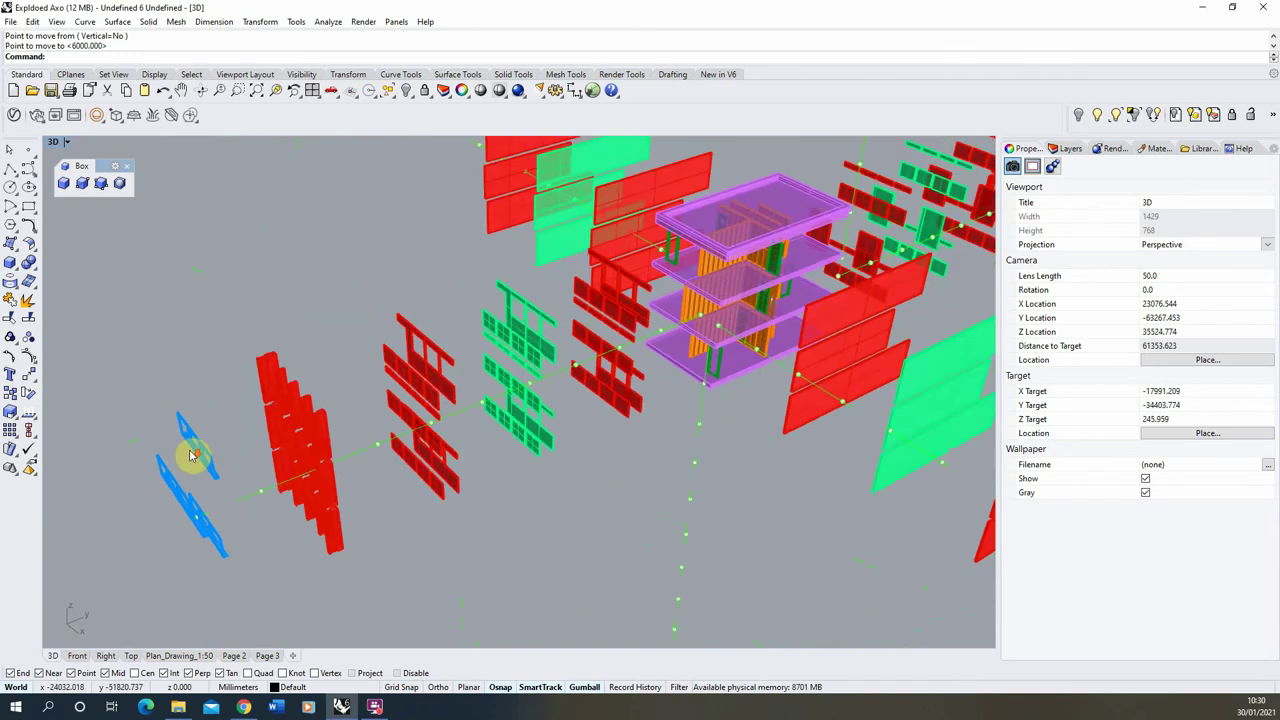
scroll(490, 360, "up", 2)
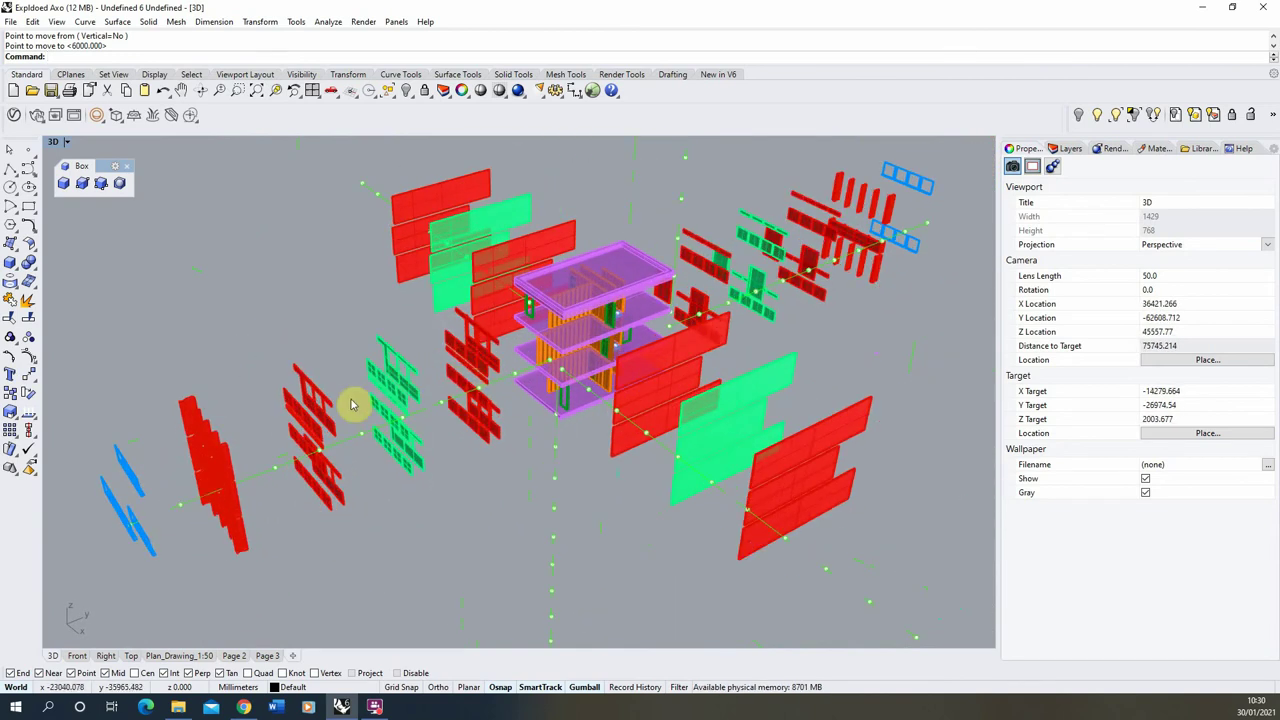
scroll(240, 425, "up", 4)
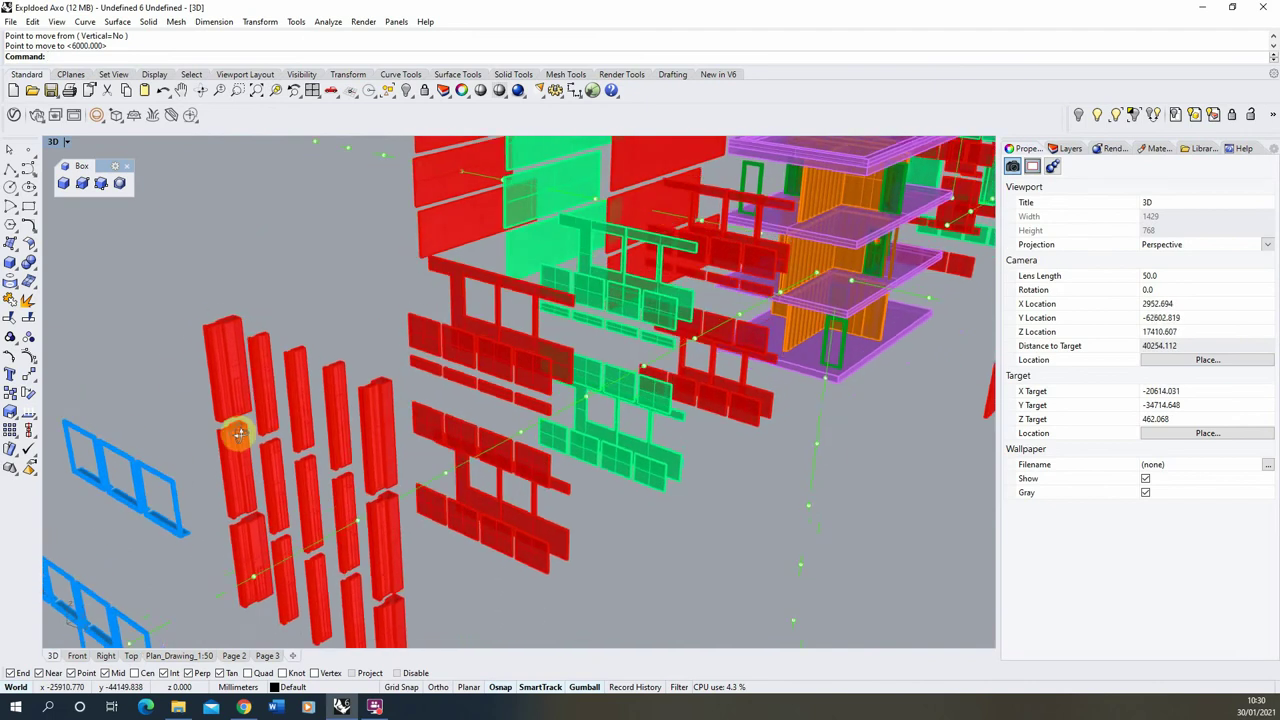
scroll(233, 456, "down", 8)
right_click_drag(627, 378, 605, 449)
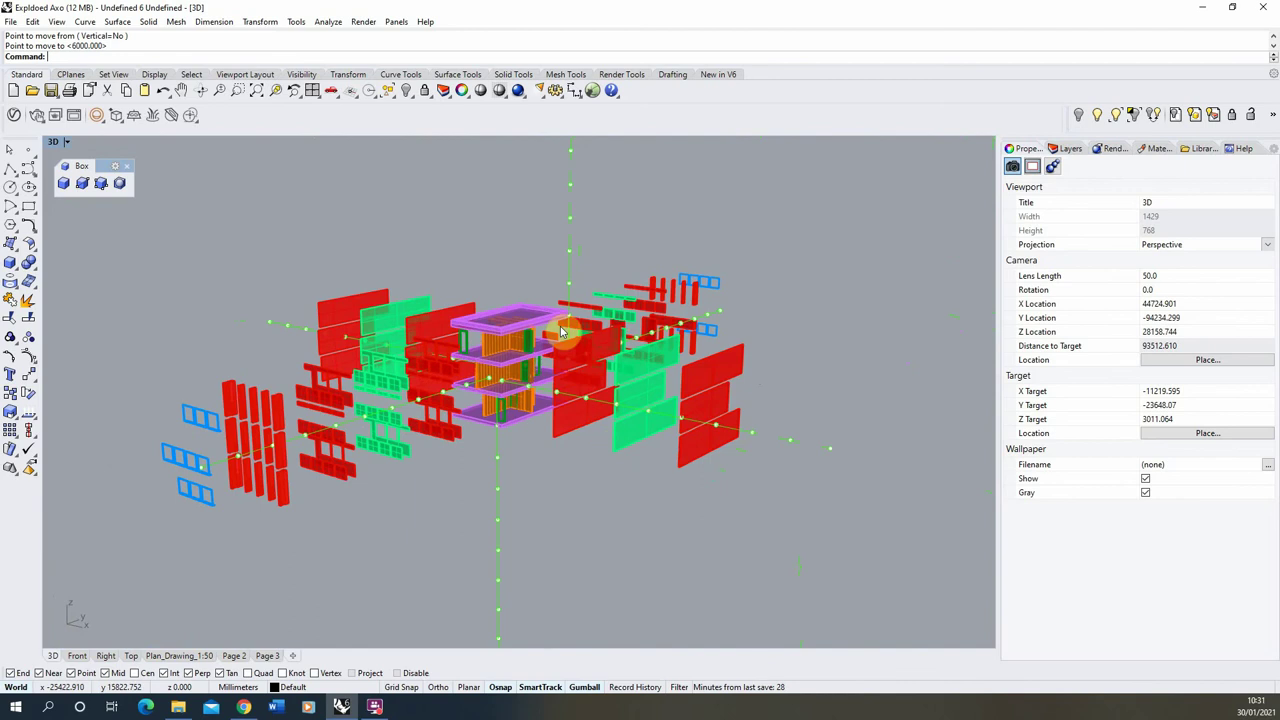
- Inspect the floors, roof, internal walls and doors remaining at the centre of the exploded model
right_click_drag(562, 333, 524, 362)
scroll(493, 338, "up", 10)
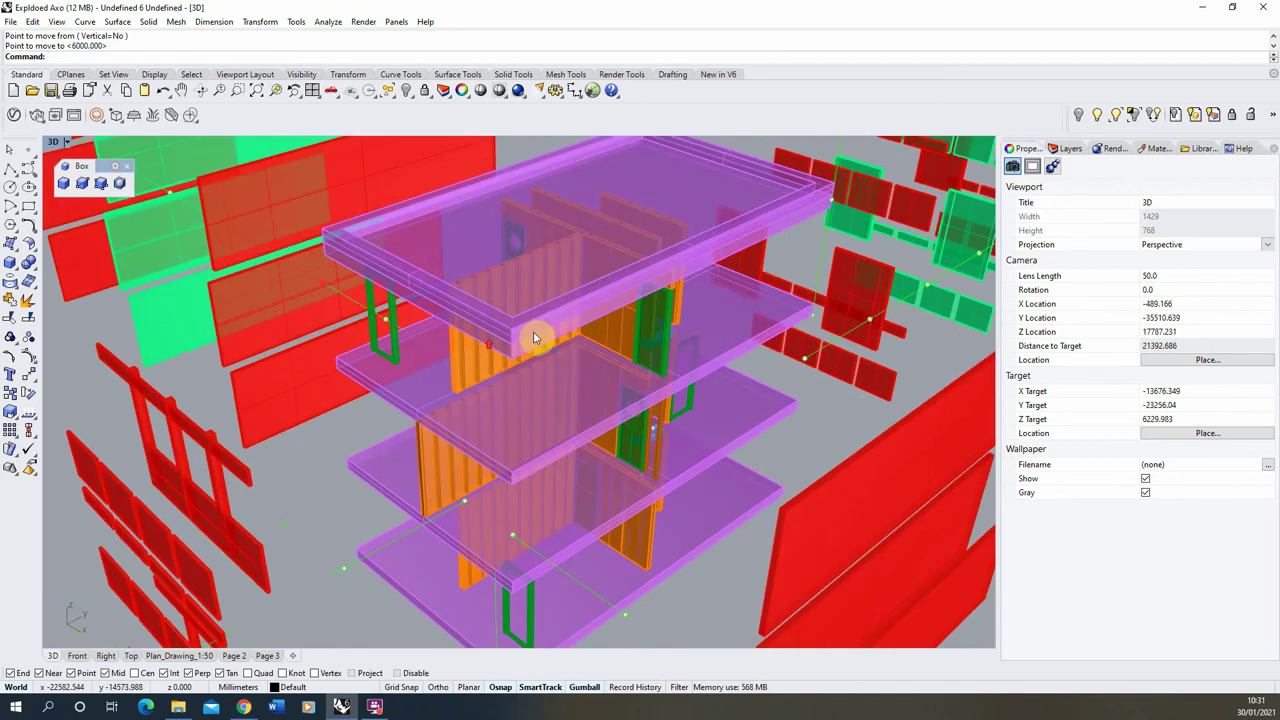
scroll(470, 378, "down", 8)
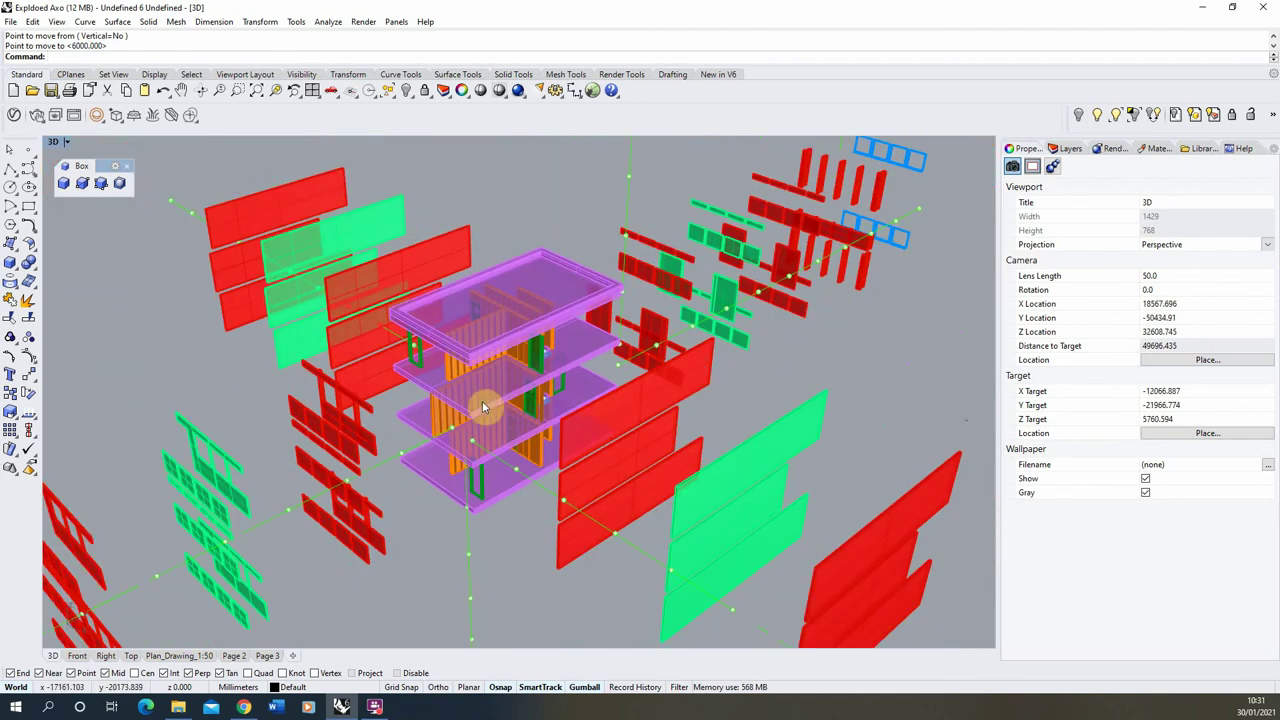
mouse_move(510, 341)
right_mouse_down()
mouse_move(517, 300)
mouse_move(496, 333)
right_mouse_up()
right_click_drag(488, 453, 401, 290)
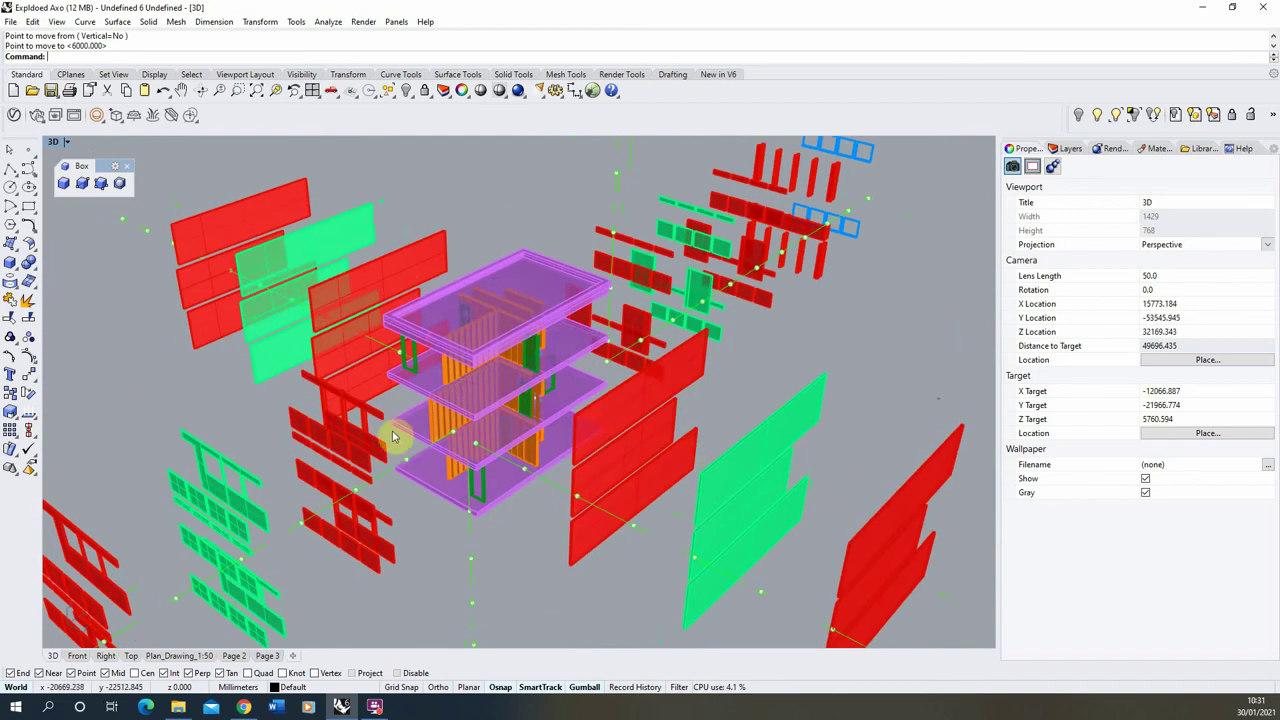
scroll(392, 431, "down", 5)
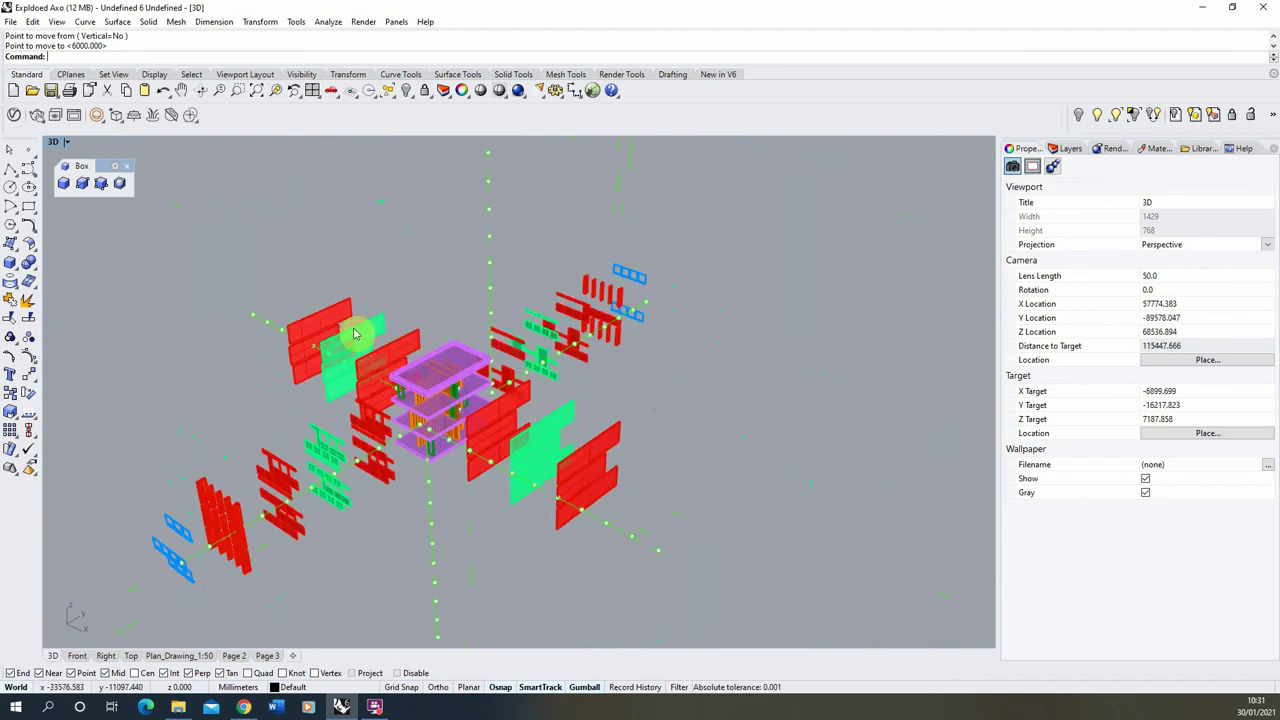
scroll(408, 368, "up", 4)
right_click_drag(423, 377, 457, 343)
scroll(457, 410, "up", 4)
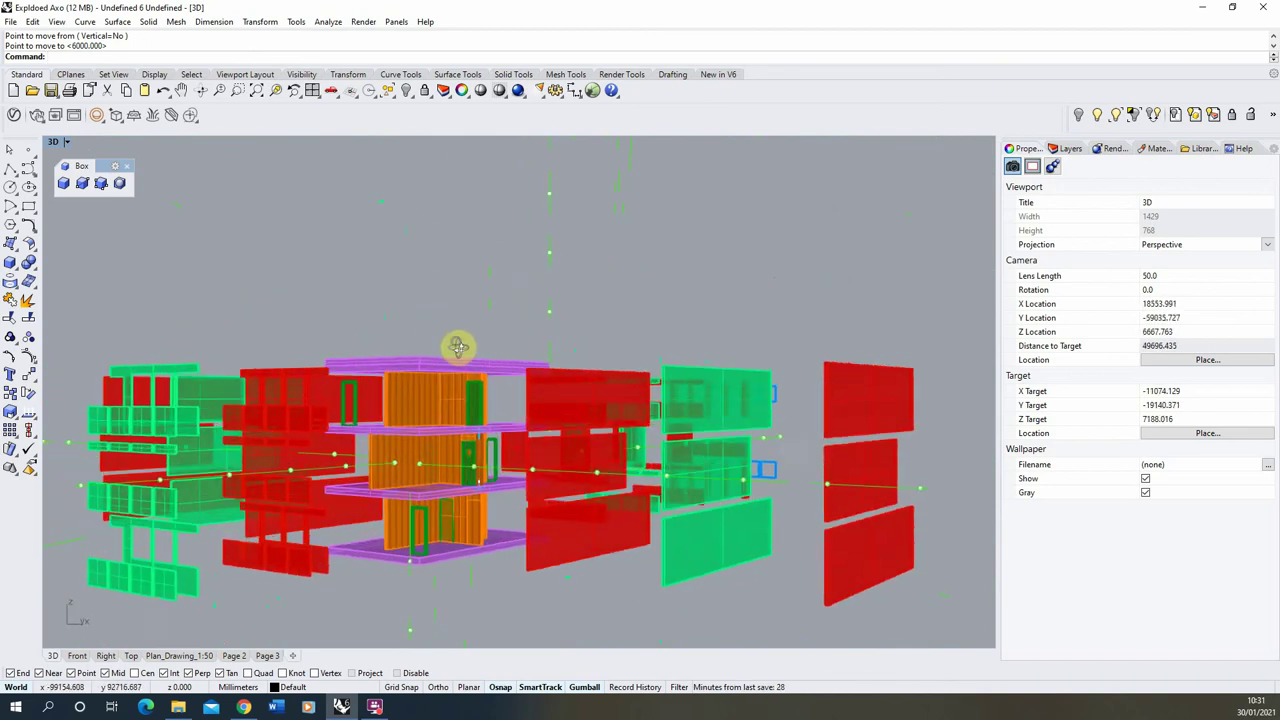
- Move the raised-edge roof slab straight up by five divisions along the vertical guide, snapping from its corner
scroll(449, 329, "up", 3)
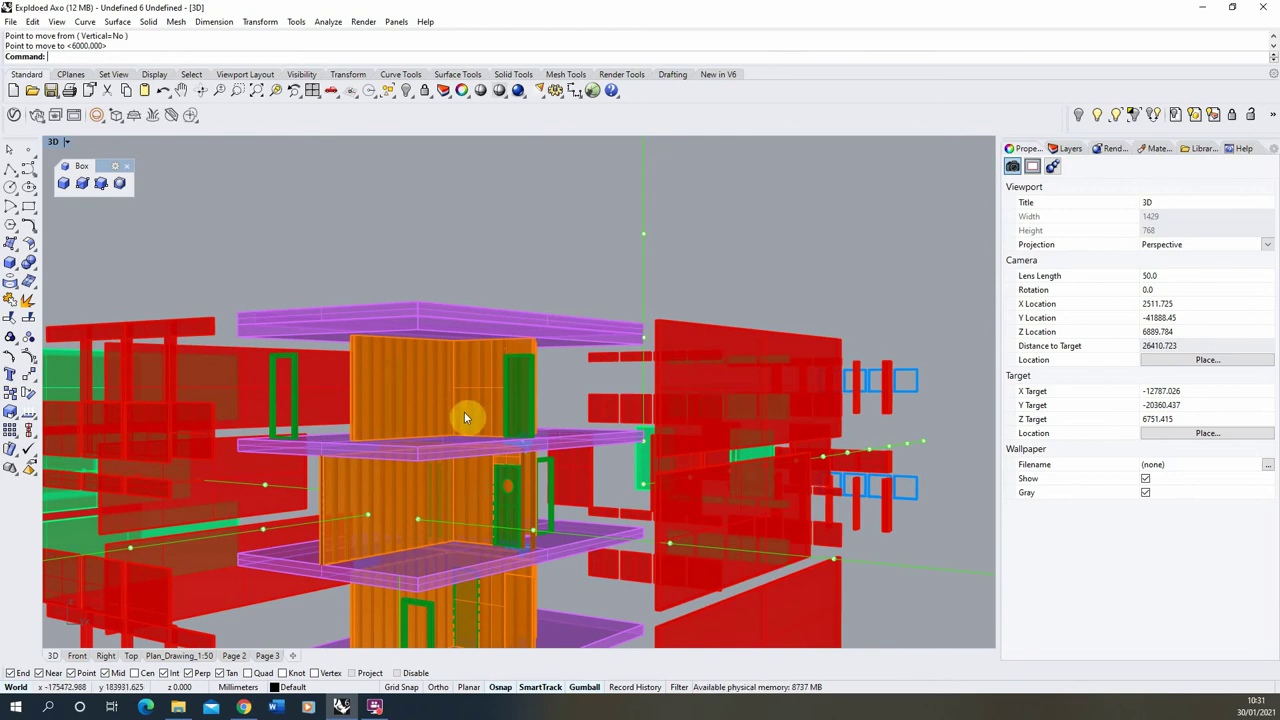
scroll(497, 276, "down", 3)
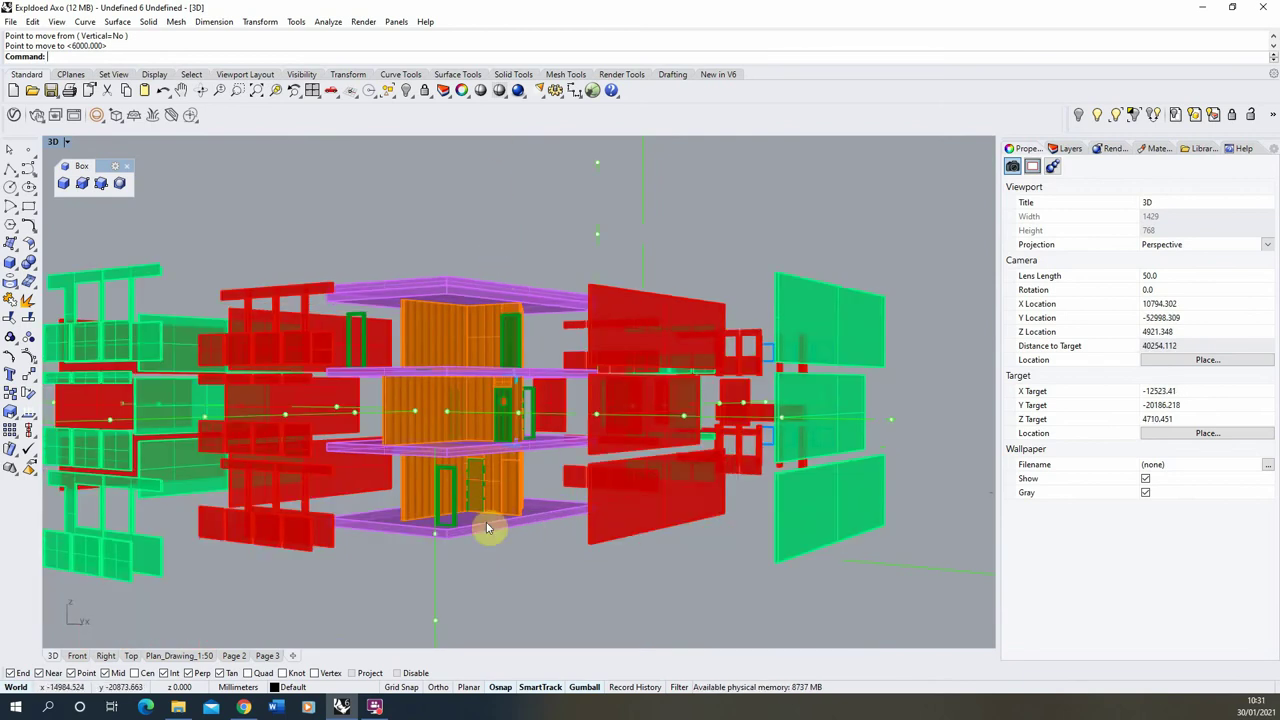
right_click_drag(467, 418, 474, 281)
scroll(474, 281, "up", 4)
left_click(488, 331)
scroll(458, 389, "down", 6)
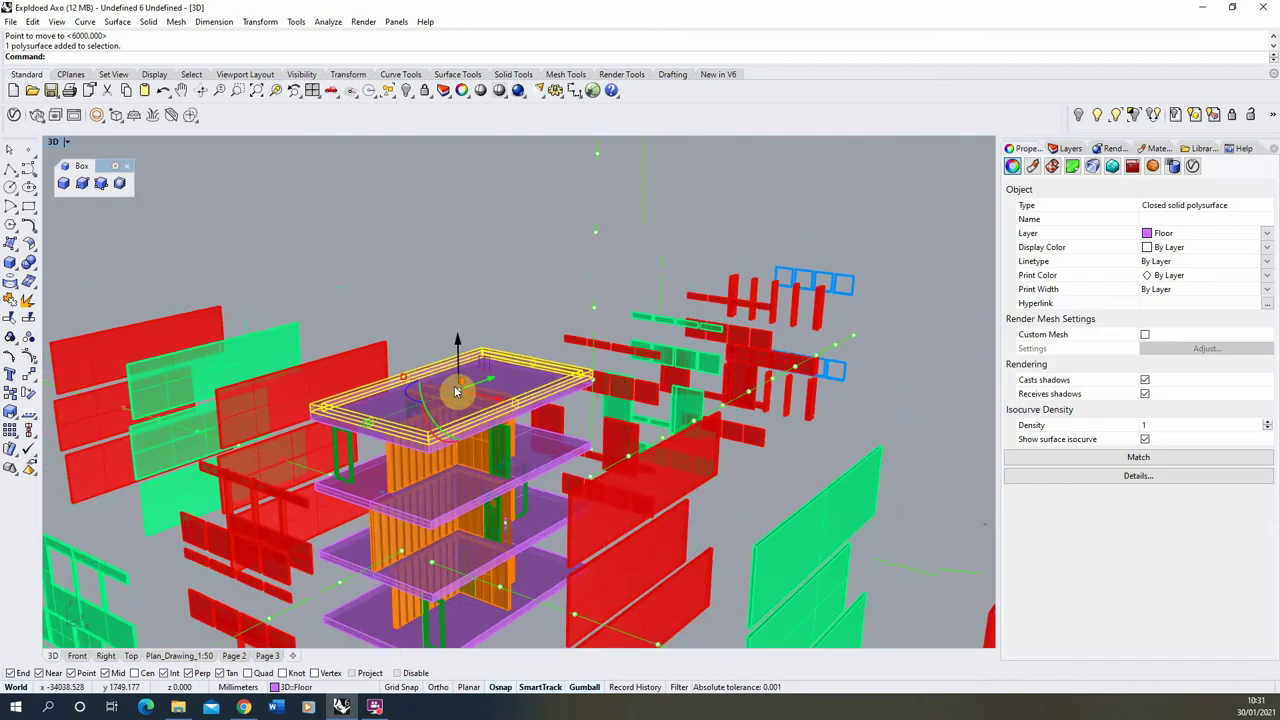
left_click(30, 378)
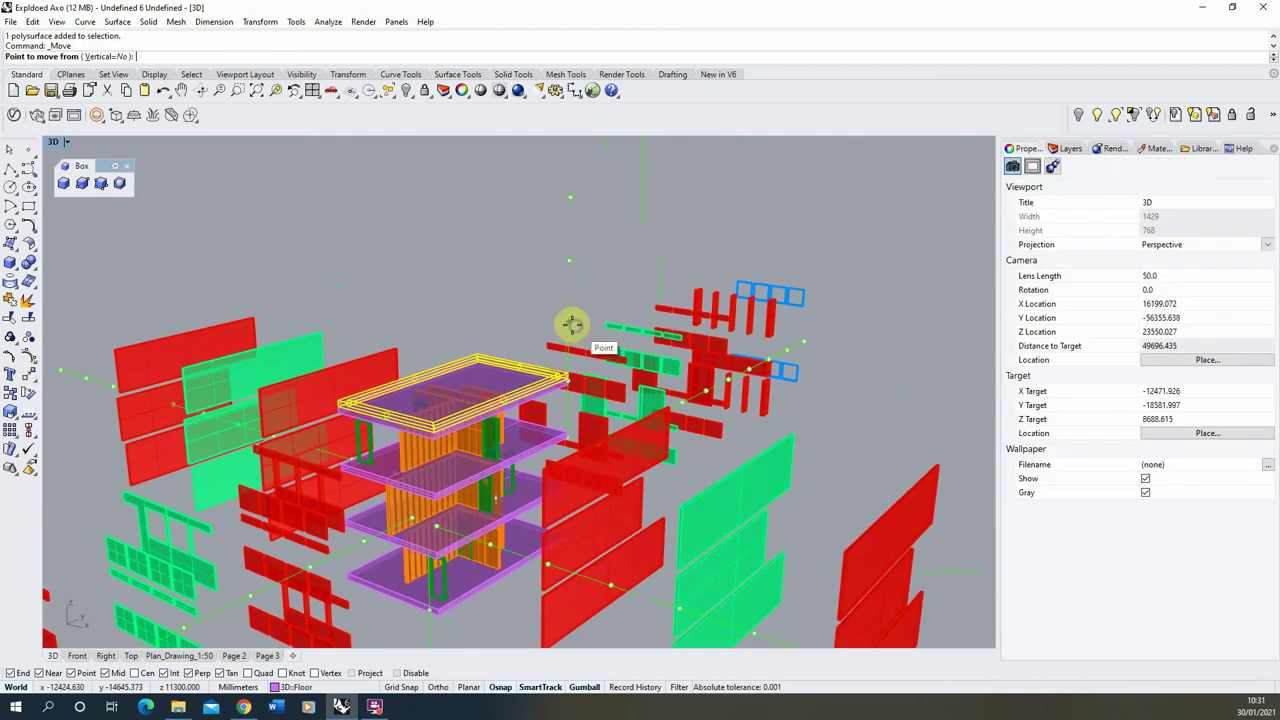
right_click_drag(571, 323, 583, 416)
right_click_drag(672, 440, 222, 428)
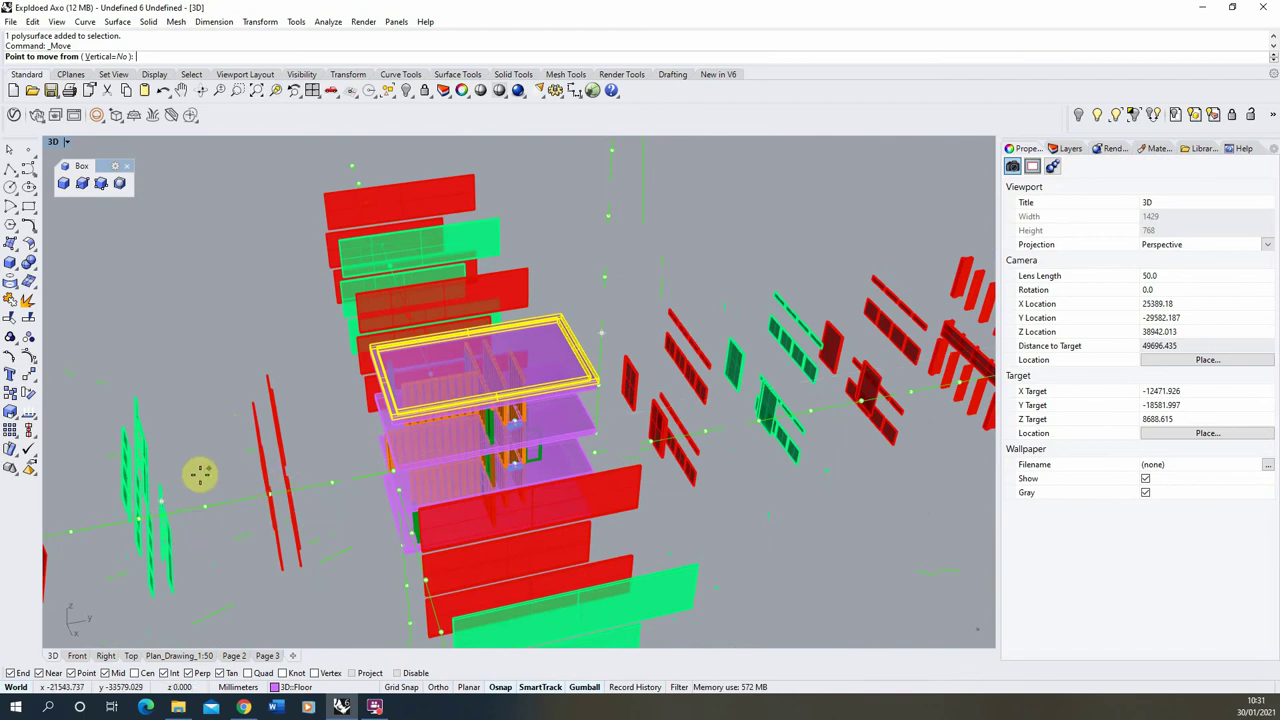
scroll(400, 375, "down", 5)
right_click_drag(411, 363, 491, 386)
scroll(507, 350, "down", 2)
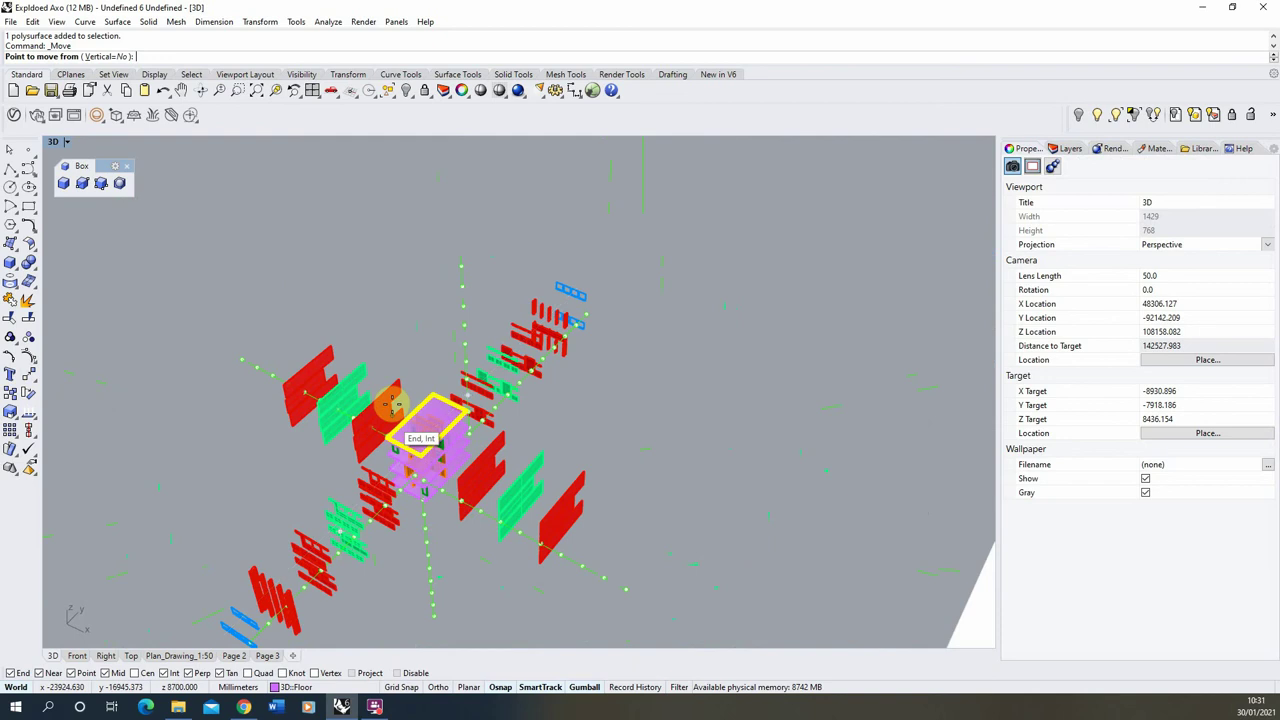
scroll(392, 402, "up", 6)
right_click_drag(380, 414, 394, 294)
scroll(410, 290, "up", 6)
right_click_drag(522, 378, 491, 386)
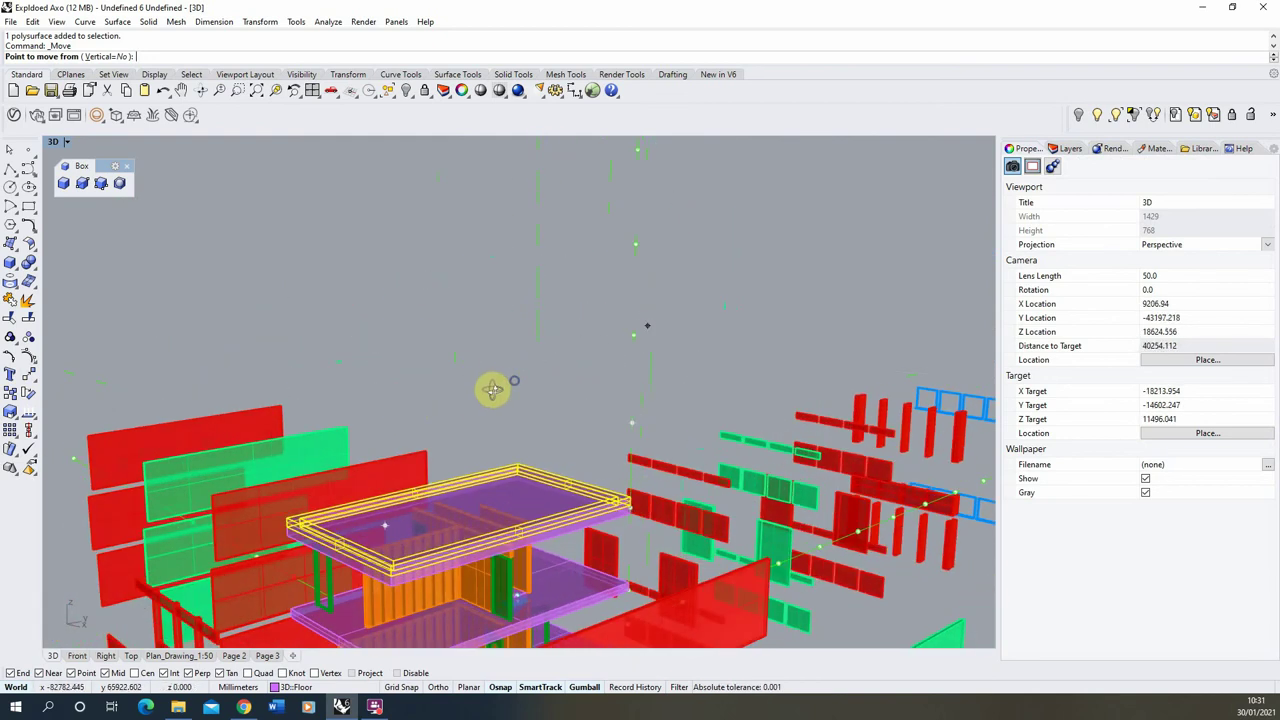
left_click(632, 502)
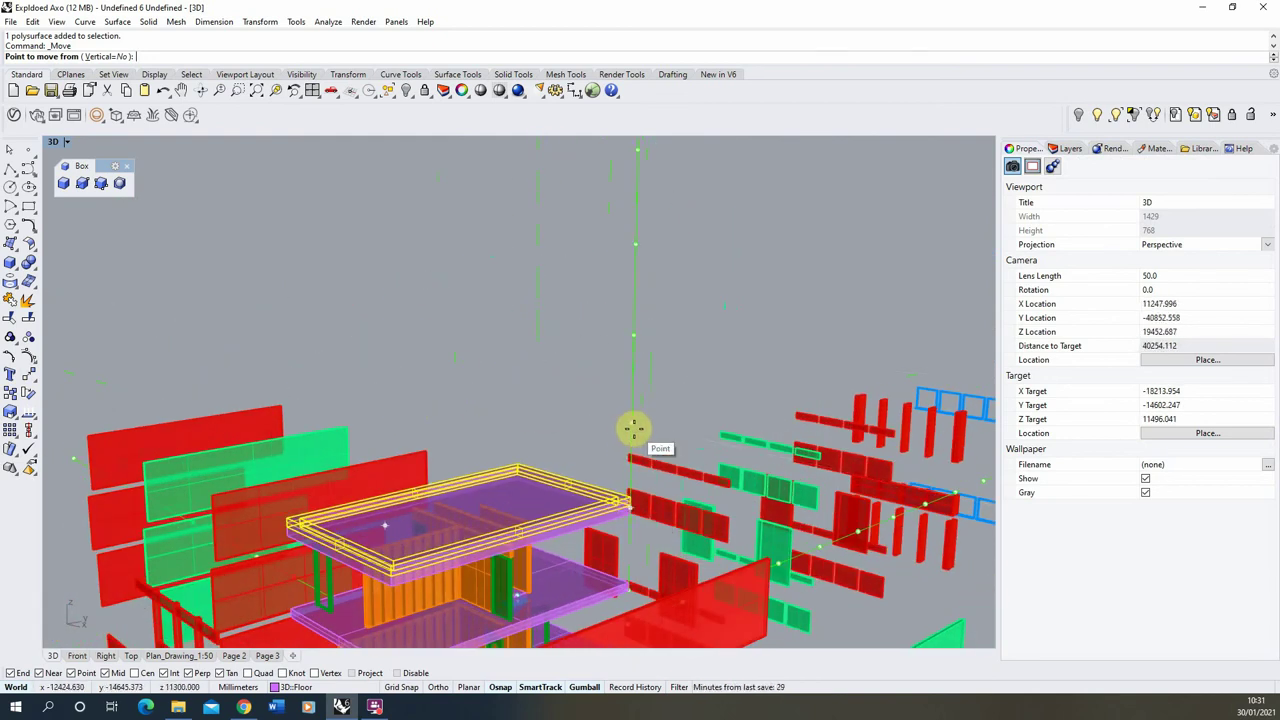
scroll(620, 445, "down", 4)
scroll(630, 570, "down", 3)
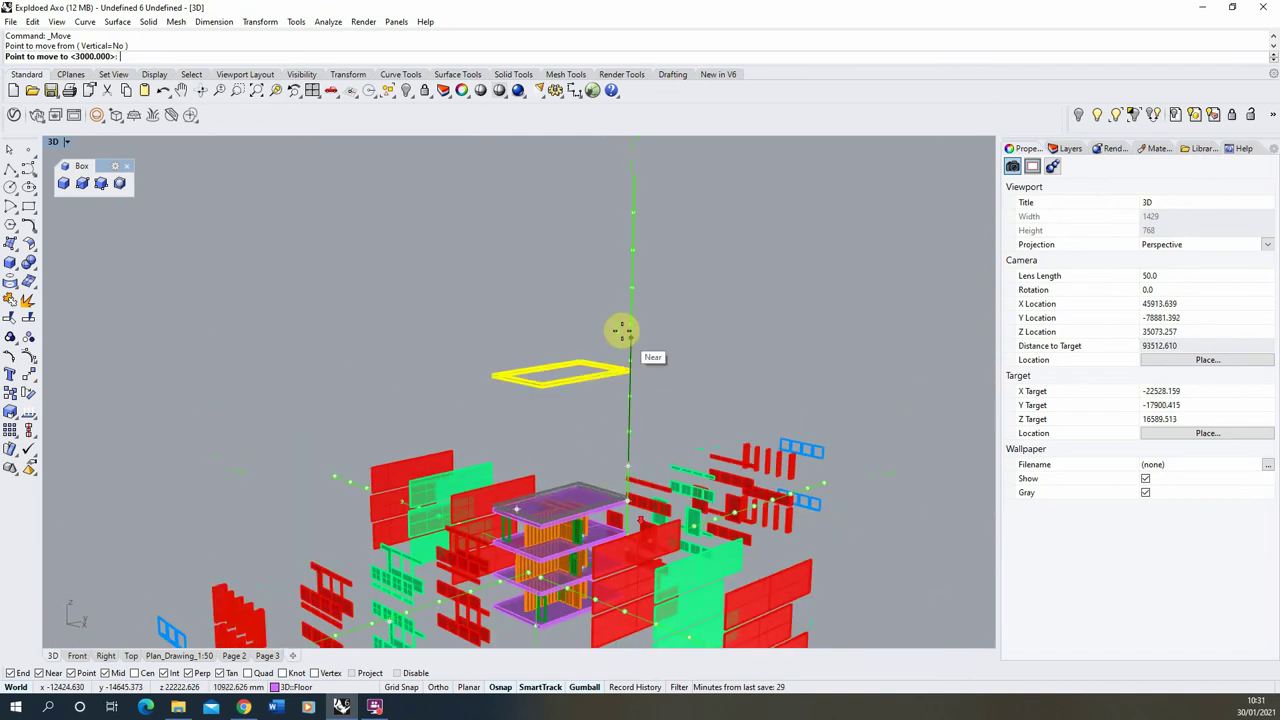
scroll(623, 331, "up", 3)
left_click(639, 267)
scroll(560, 295, "down", 6)
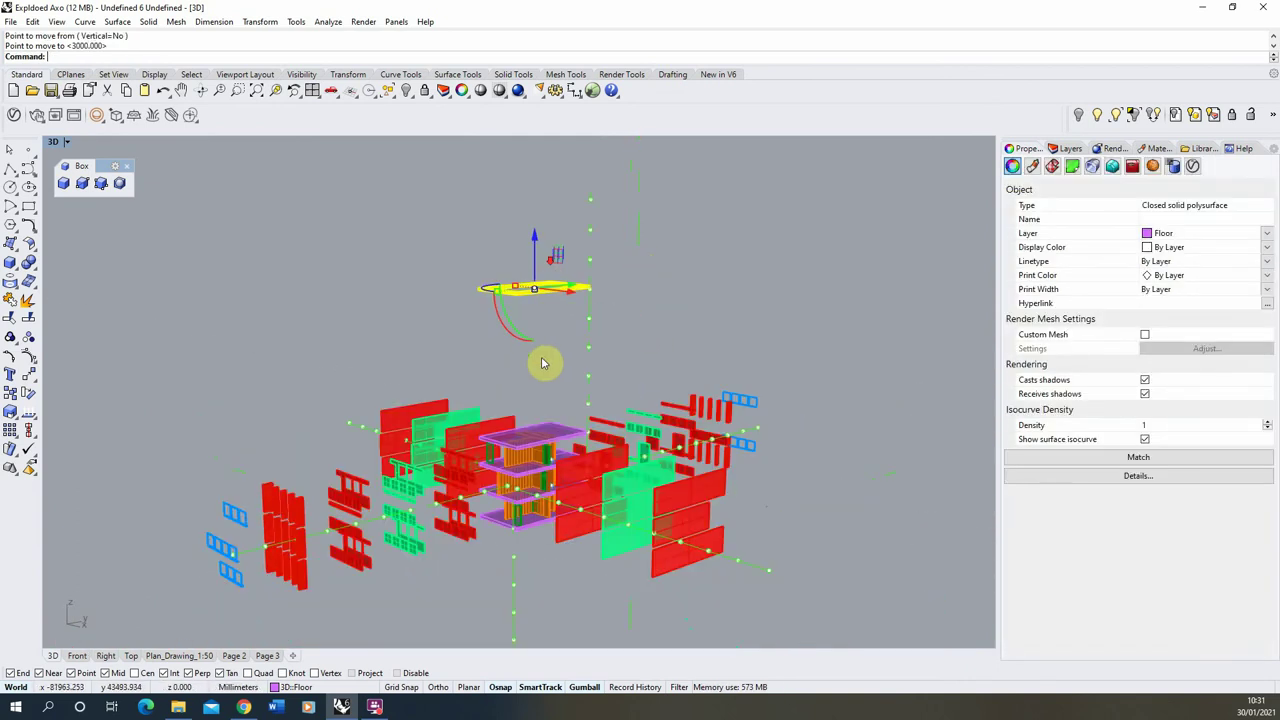
left_click(543, 363)
scroll(558, 428, "up", 6)
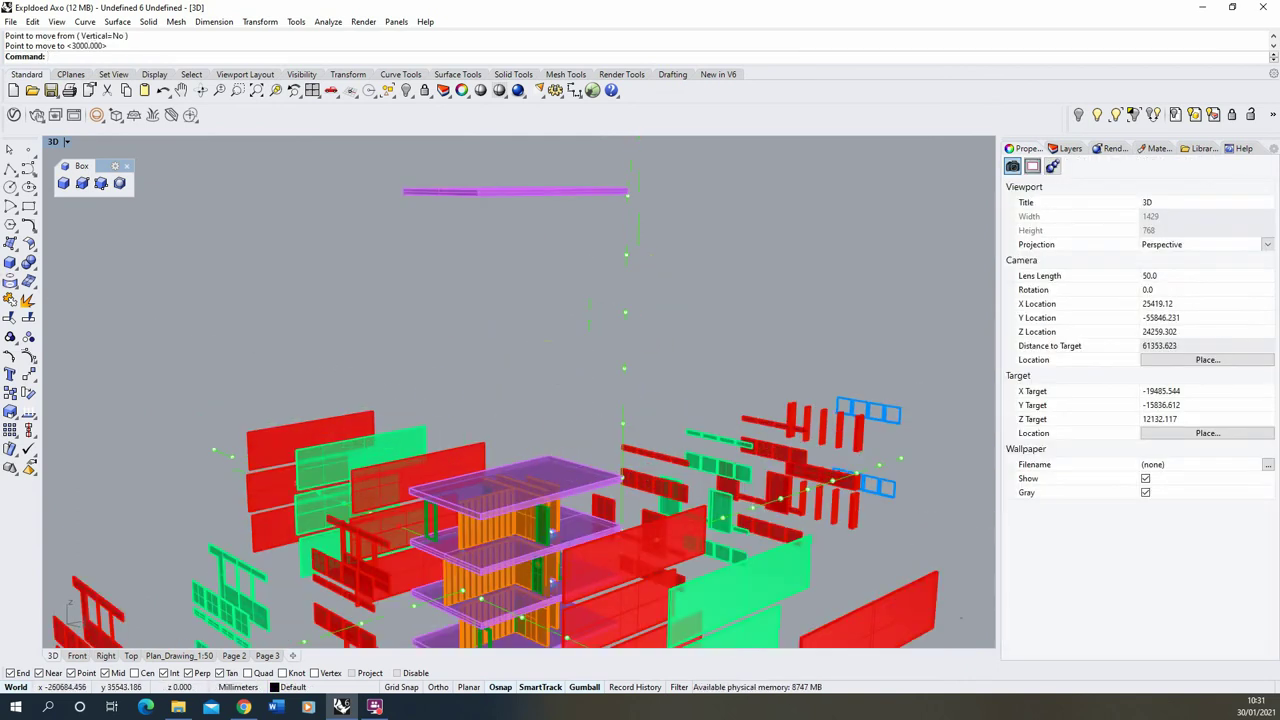
scroll(401, 237, "down", 5)
mouse_move(408, 260)
right_mouse_down()
mouse_move(448, 266)
mouse_move(423, 255)
right_mouse_up()
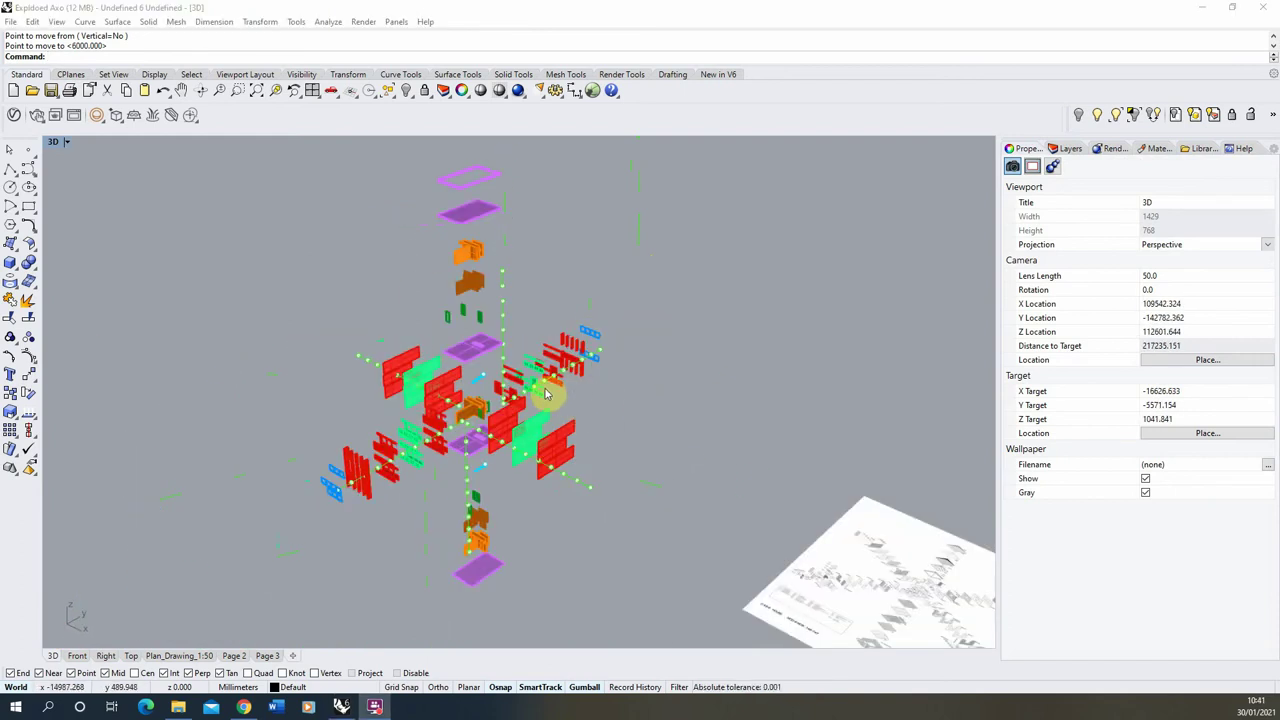
- Review the floors, internal walls, beams and doors spread along the vertical guide above and below the building
right_click_drag(478, 427, 519, 423)
scroll(398, 385, "up", 4)
scroll(529, 380, "down", 2)
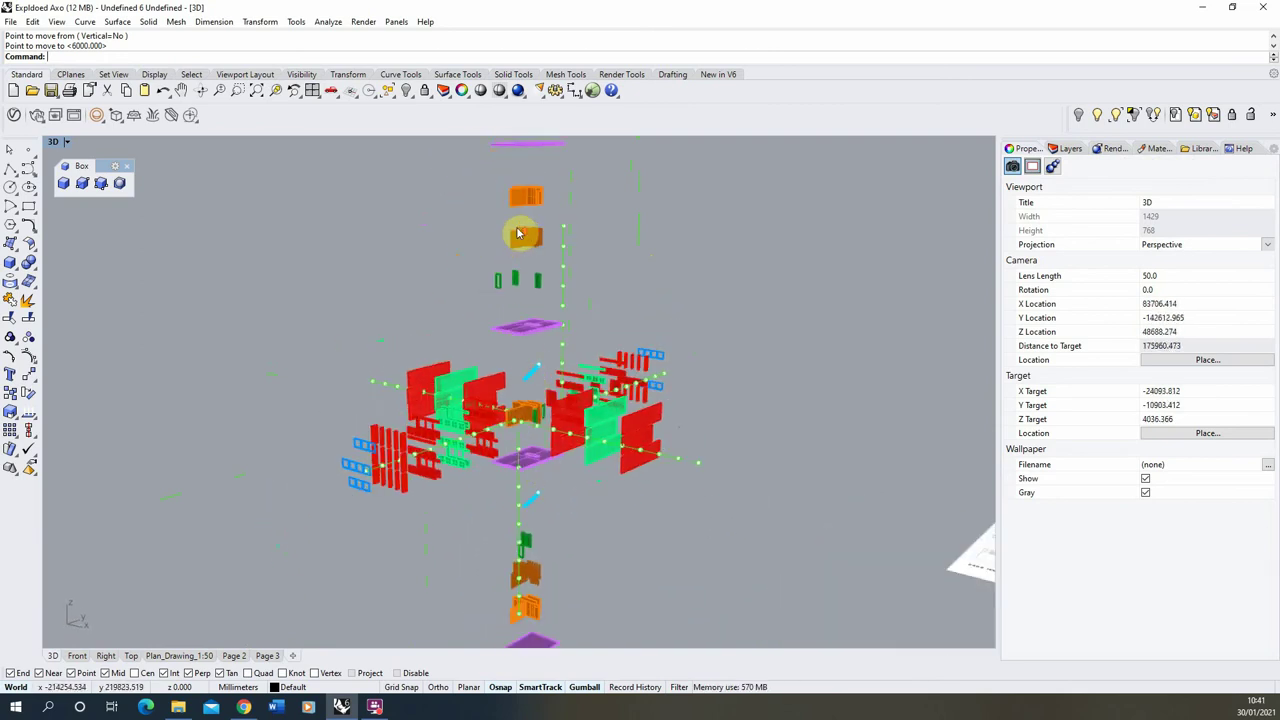
scroll(518, 234, "up", 10)
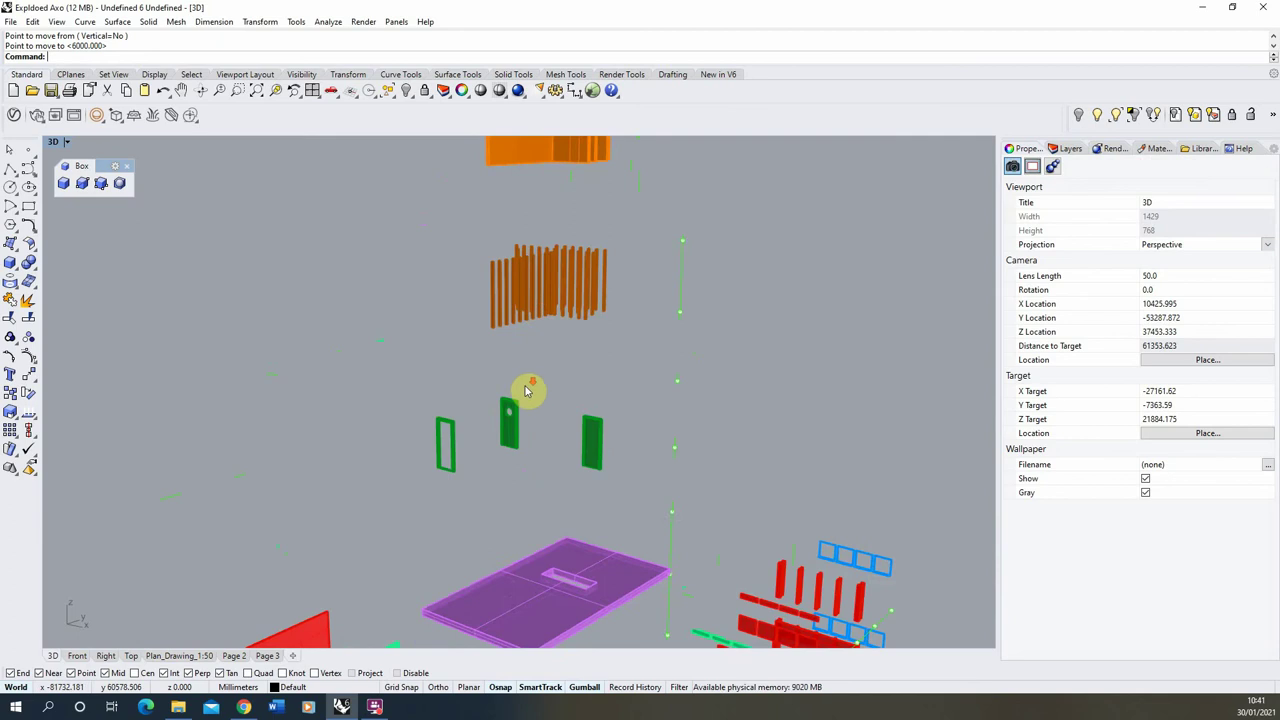
scroll(538, 340, "down", 6)
scroll(546, 214, "down", 2)
right_click_drag(540, 346, 526, 400)
scroll(521, 374, "down", 6)
- Examine the internal walls, doors, stairs and floor slabs at the model's centre and their spacing from the surrounding wall layers
scroll(517, 473, "up", 16)
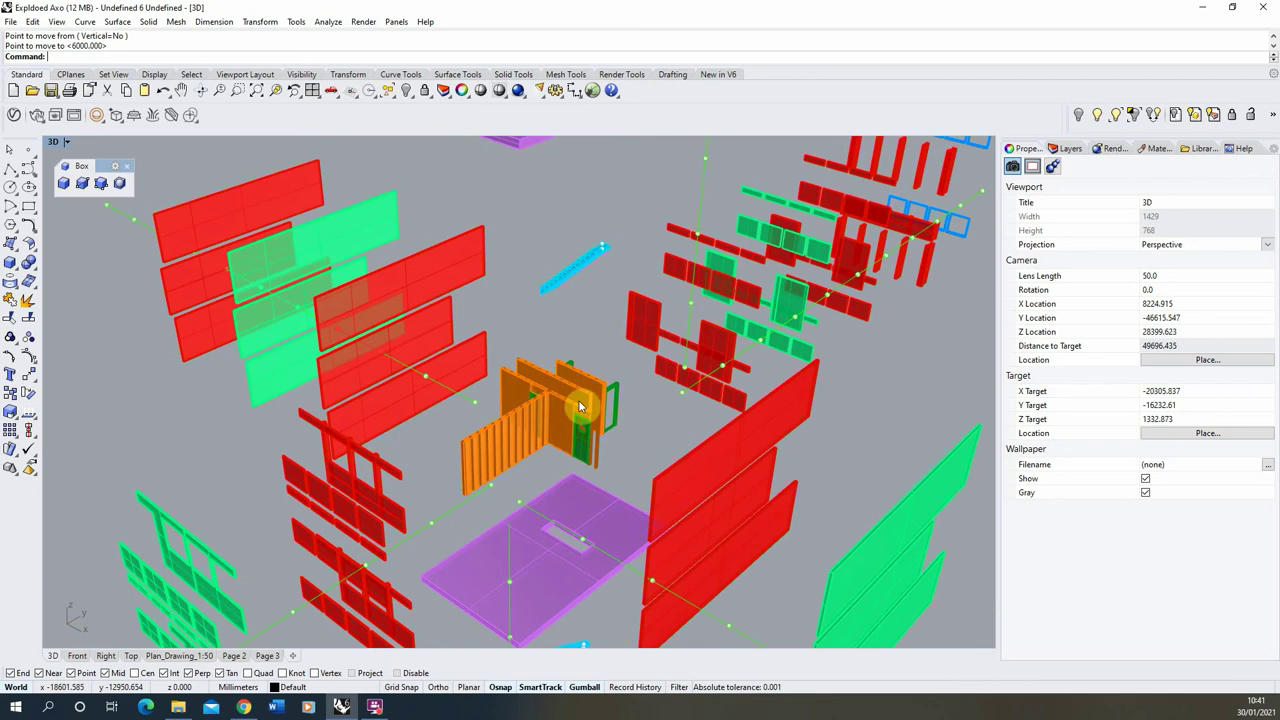
right_click_drag(562, 408, 538, 430)
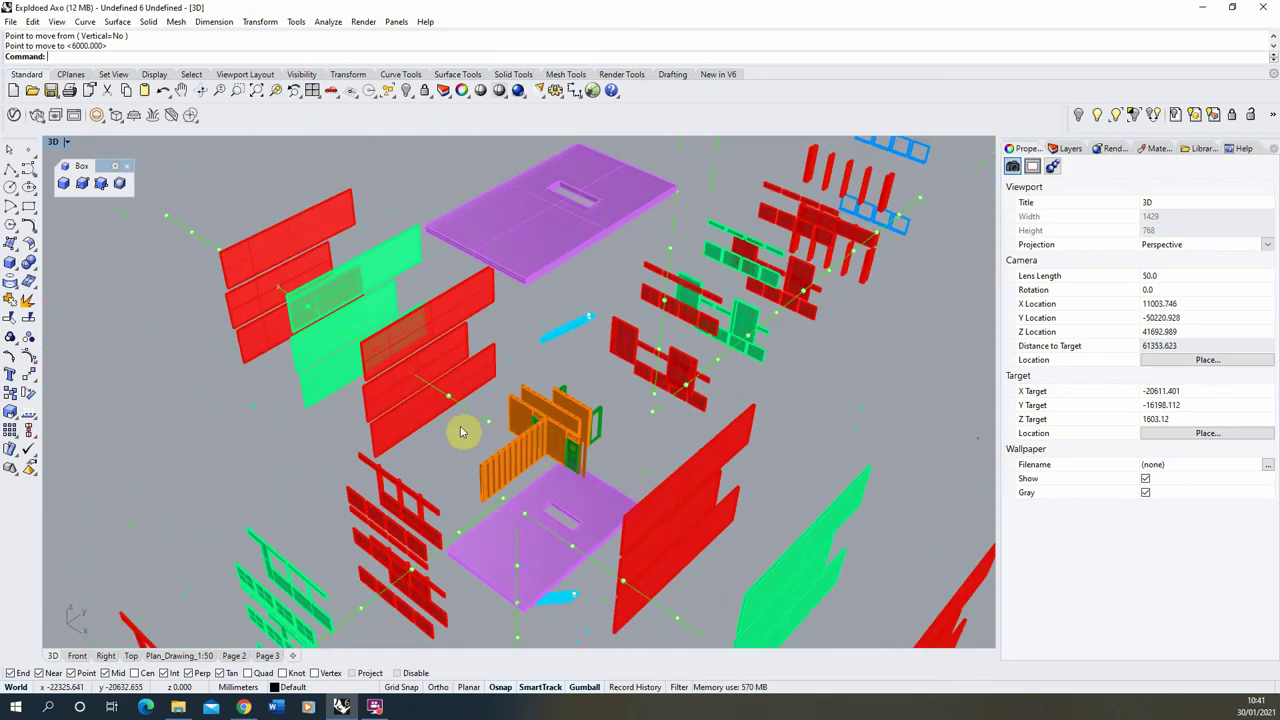
right_click_drag(518, 436, 541, 397)
scroll(526, 354, "down", 6)
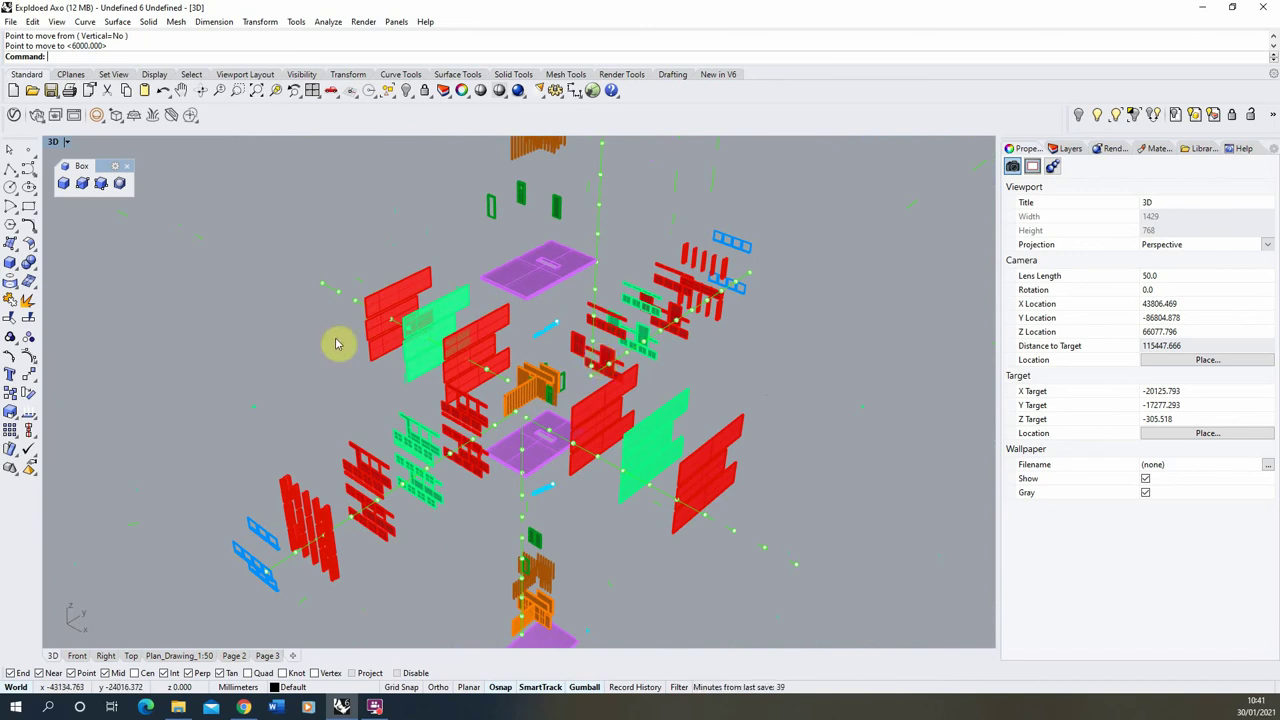
scroll(338, 344, "down", 4)
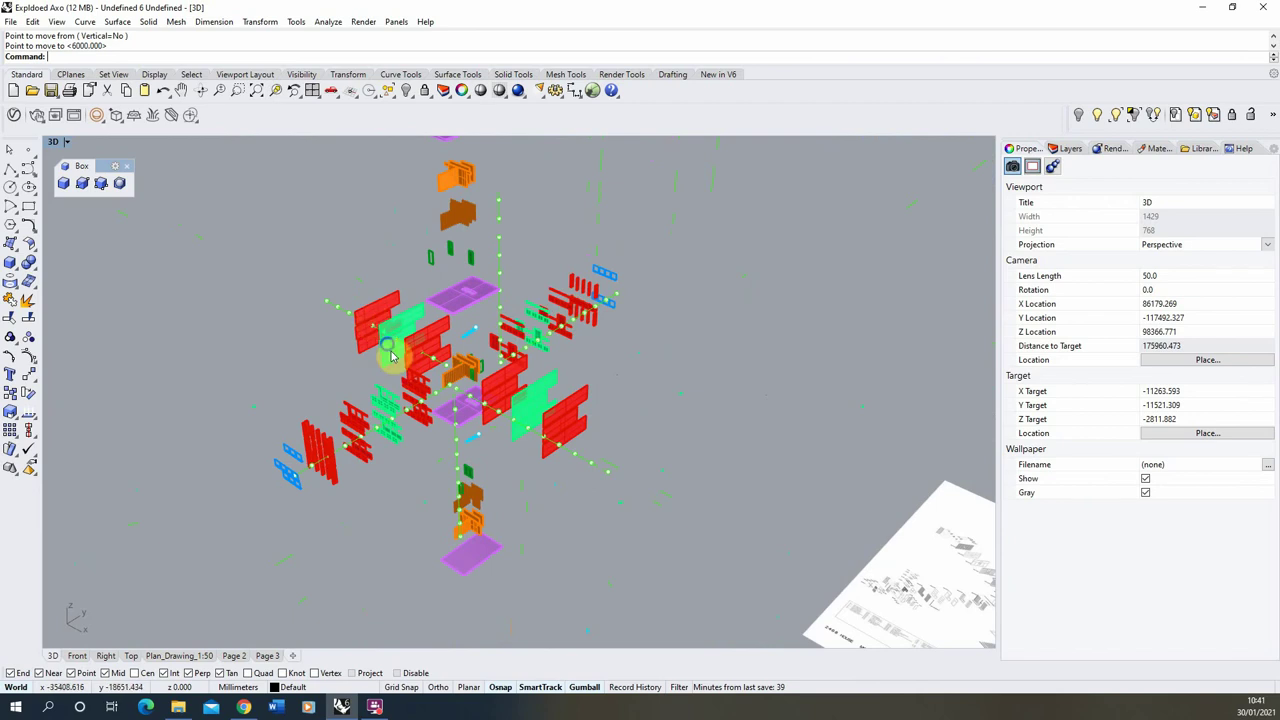
- Study the reference exploded axonometric sheet beside the model, focusing on the outlined building volume at its centre
scroll(314, 346, "down", 5)
scroll(674, 491, "up", 15)
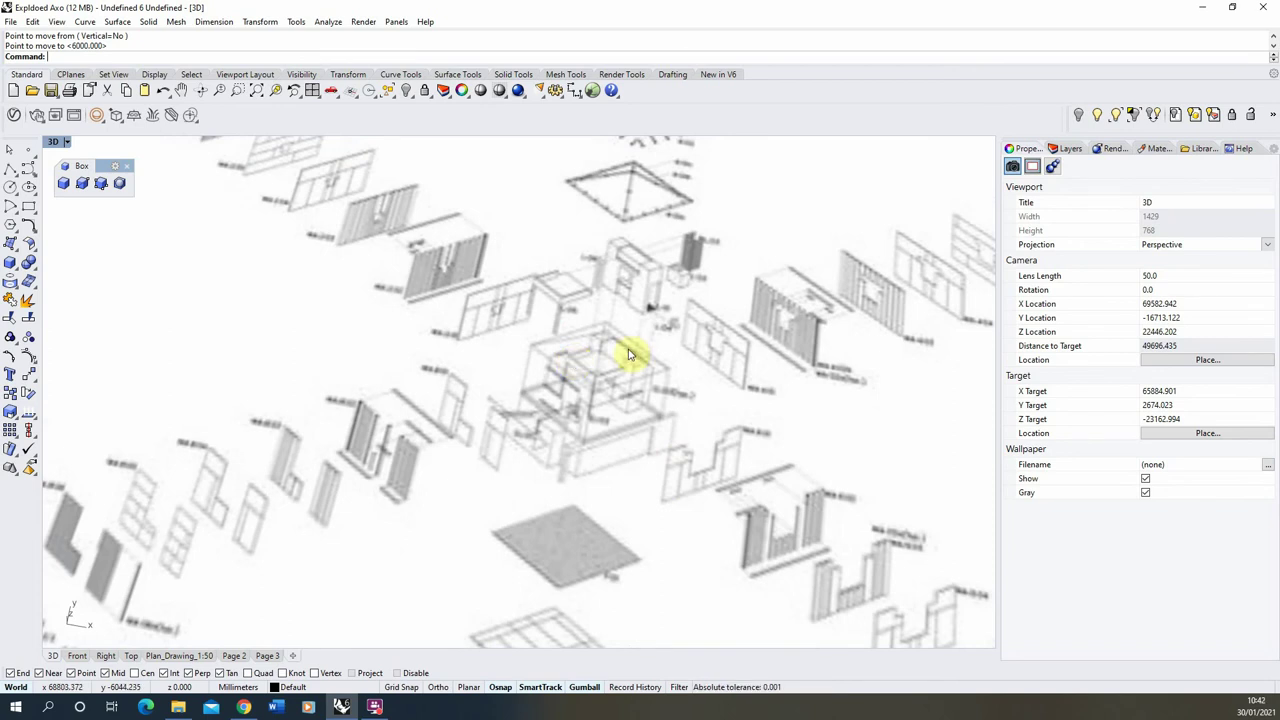
scroll(718, 365, "down", 18)
right_click_drag(421, 378, 411, 301)
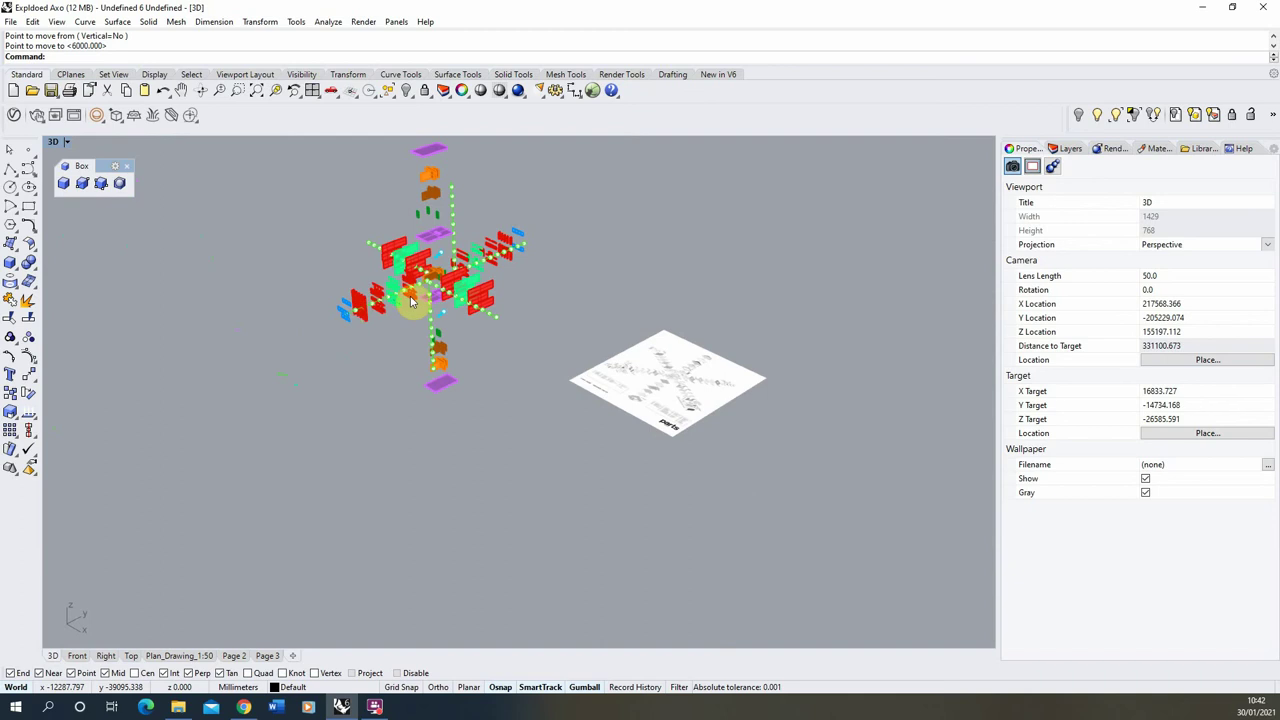
- Copy the lowest floor slab vertically, with Vertical=Yes, up to the base of the lowest storey's external wall
scroll(412, 300, "up", 10)
left_click(484, 588)
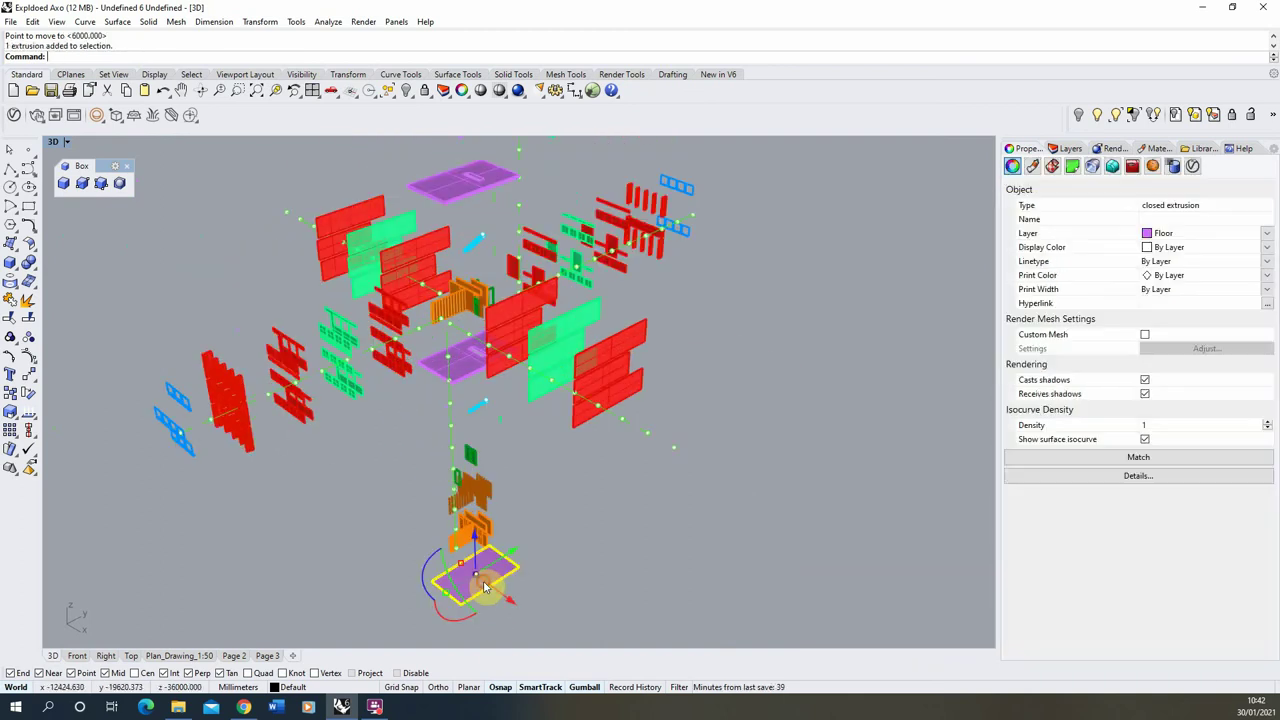
left_click(10, 395)
left_click(100, 57)
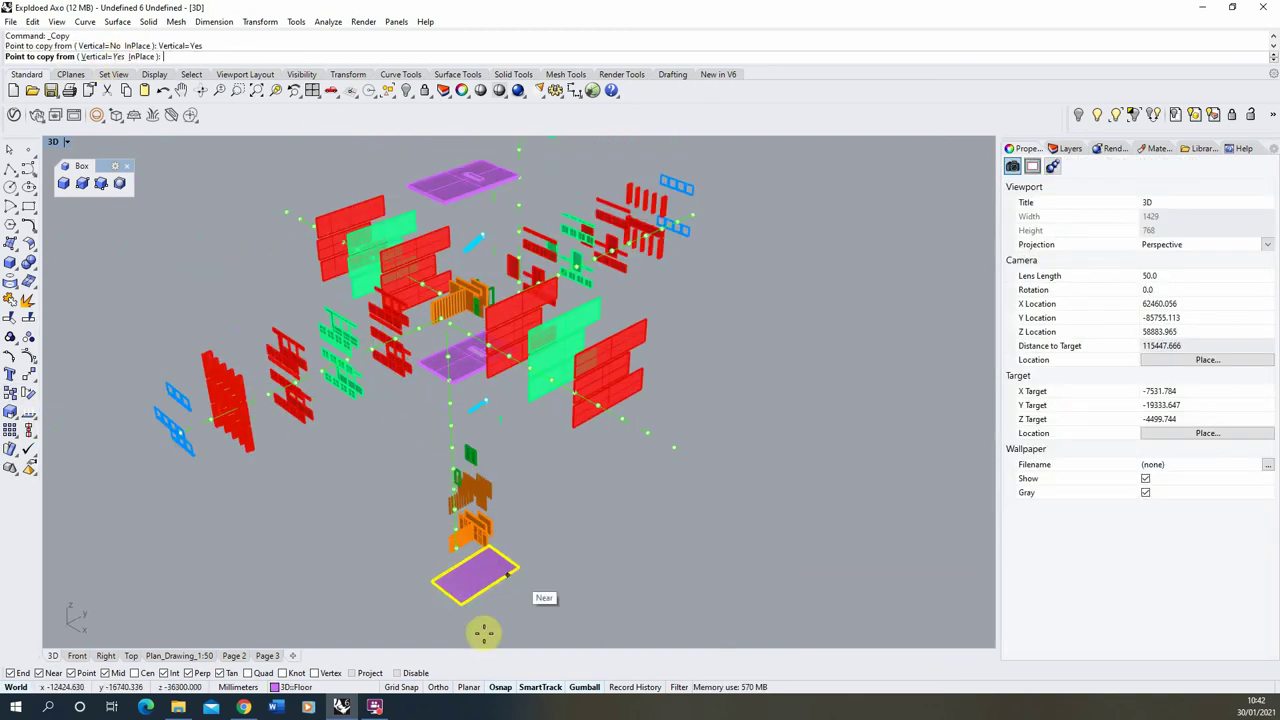
mouse_move(480, 634)
right_mouse_down()
mouse_move(465, 590)
mouse_move(470, 540)
mouse_move(463, 628)
right_mouse_up()
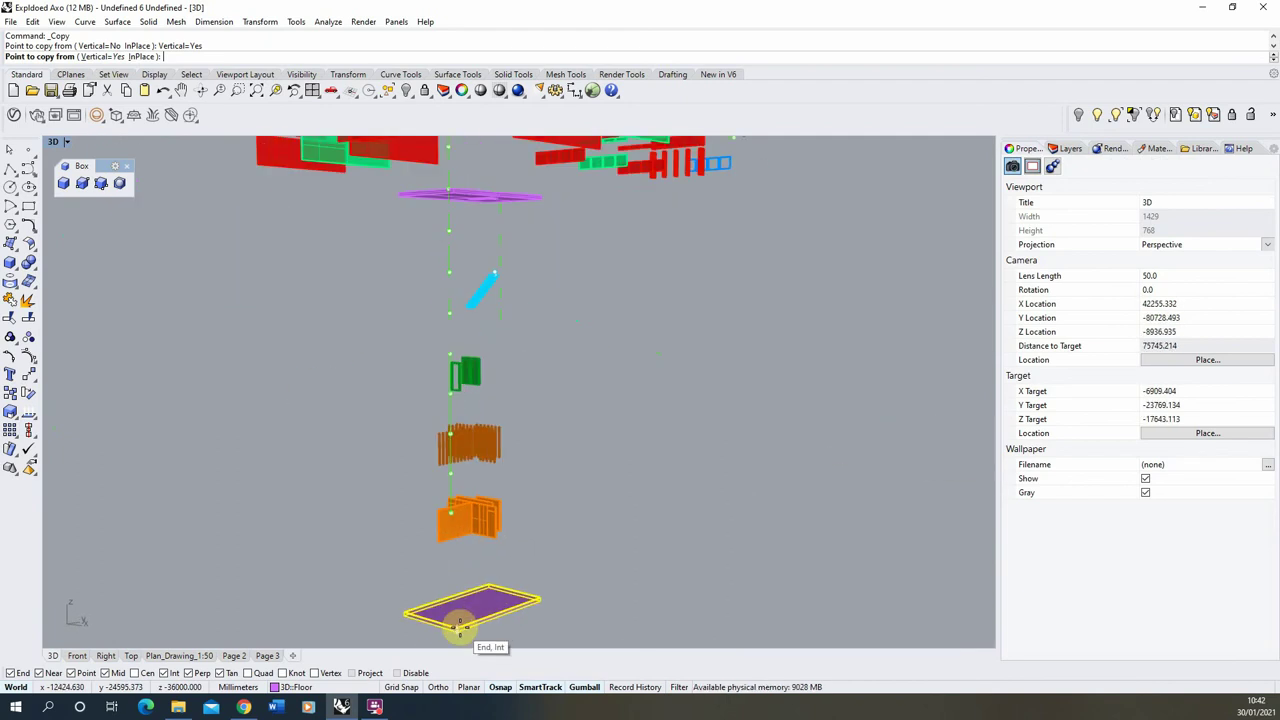
left_click(460, 627)
scroll(470, 400, "down", 3)
scroll(470, 298, "up", 4)
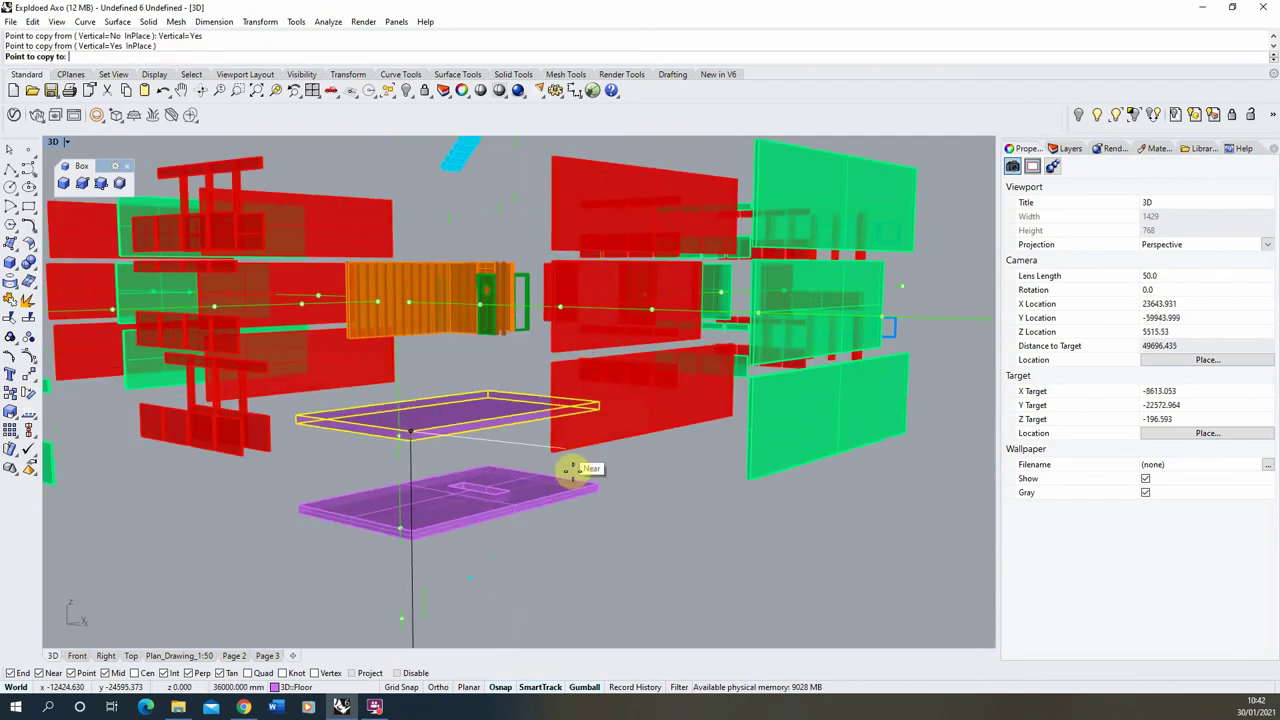
left_click(554, 451)
right_click(632, 476)
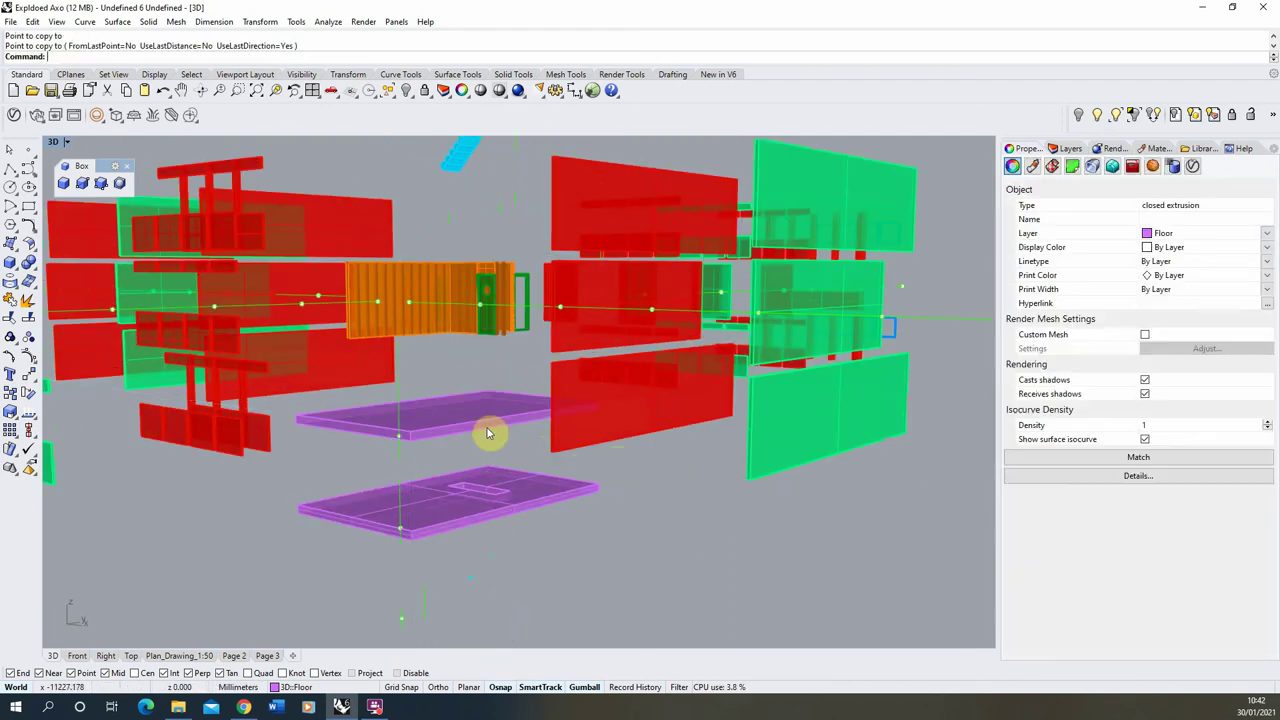
- Create a new layer named Axo Outline below Guide Axo
left_click(491, 432)
left_click(1065, 148)
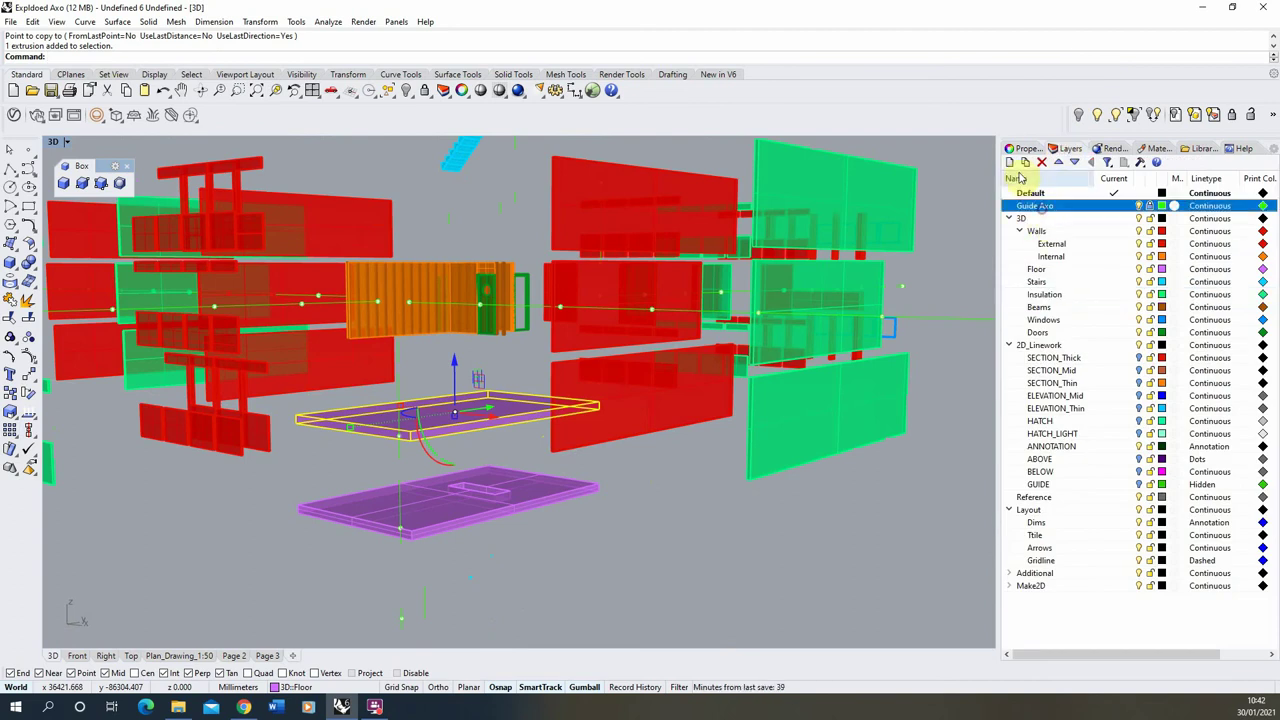
left_click(1010, 162)
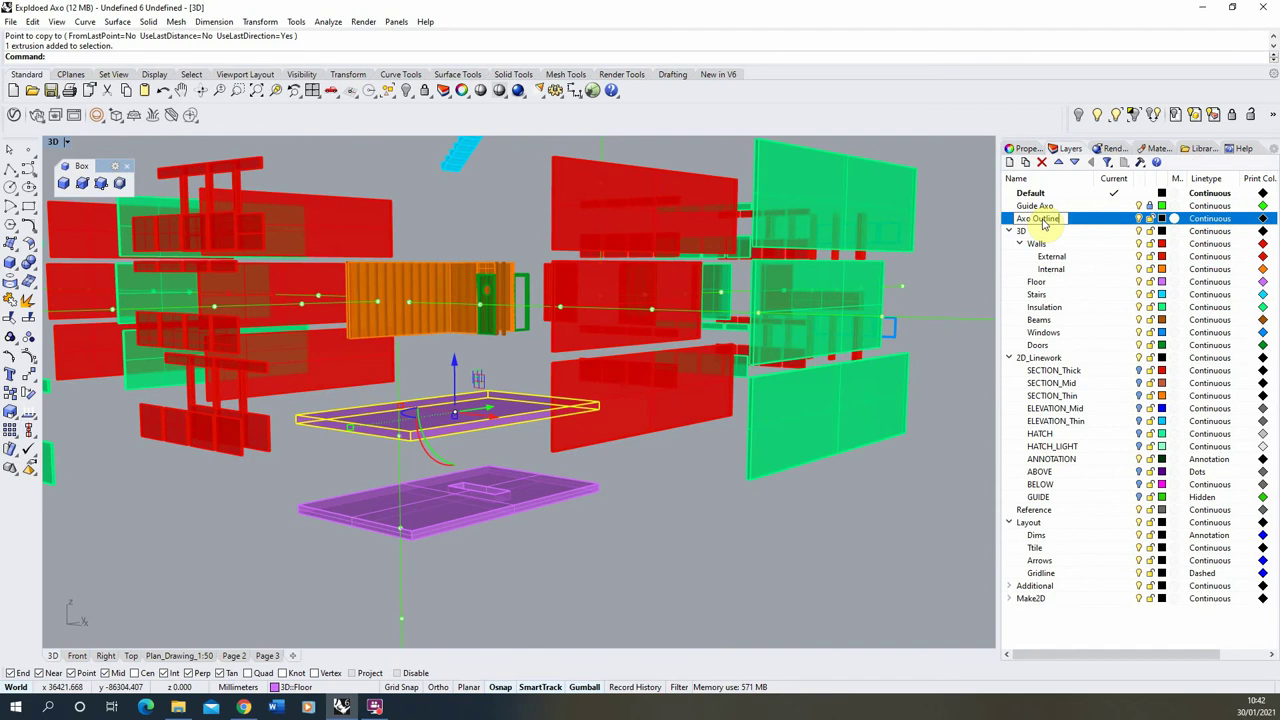
key("Return")
left_click(679, 615)
- Assign the copied floor slab to the Axo Outline layer and make that layer current
left_click(495, 425)
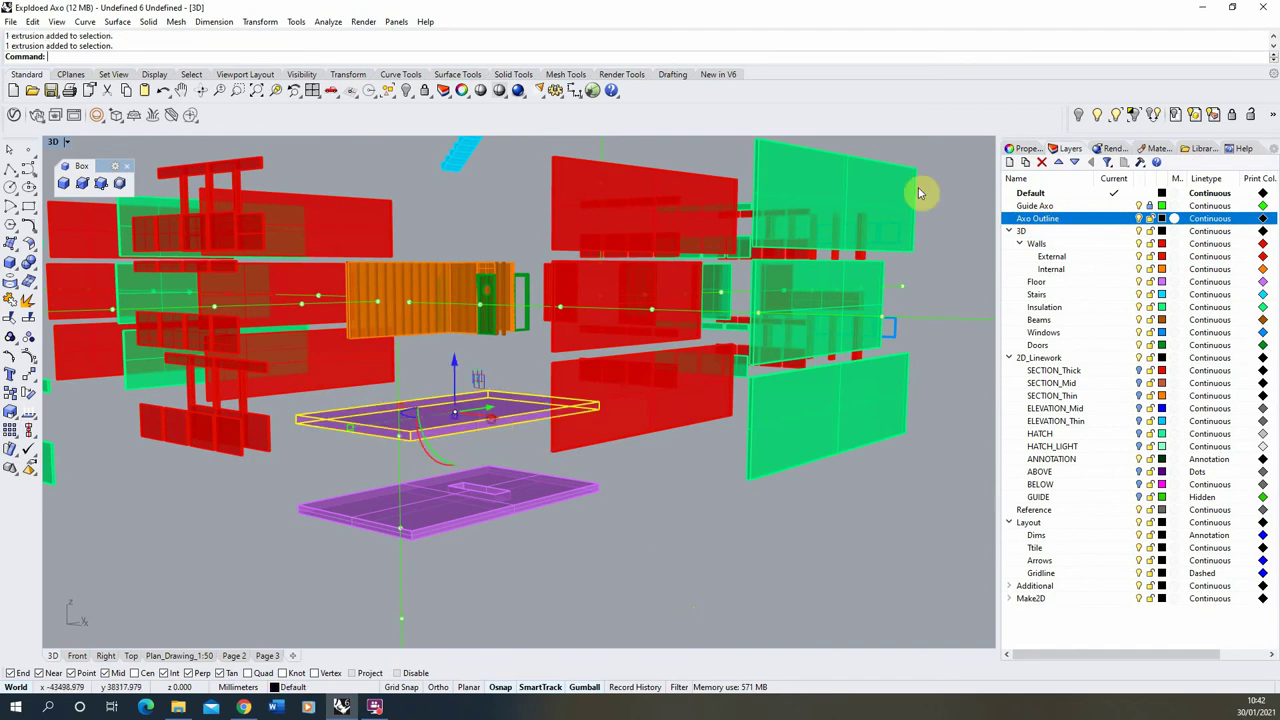
left_click(1030, 148)
left_click(1267, 236)
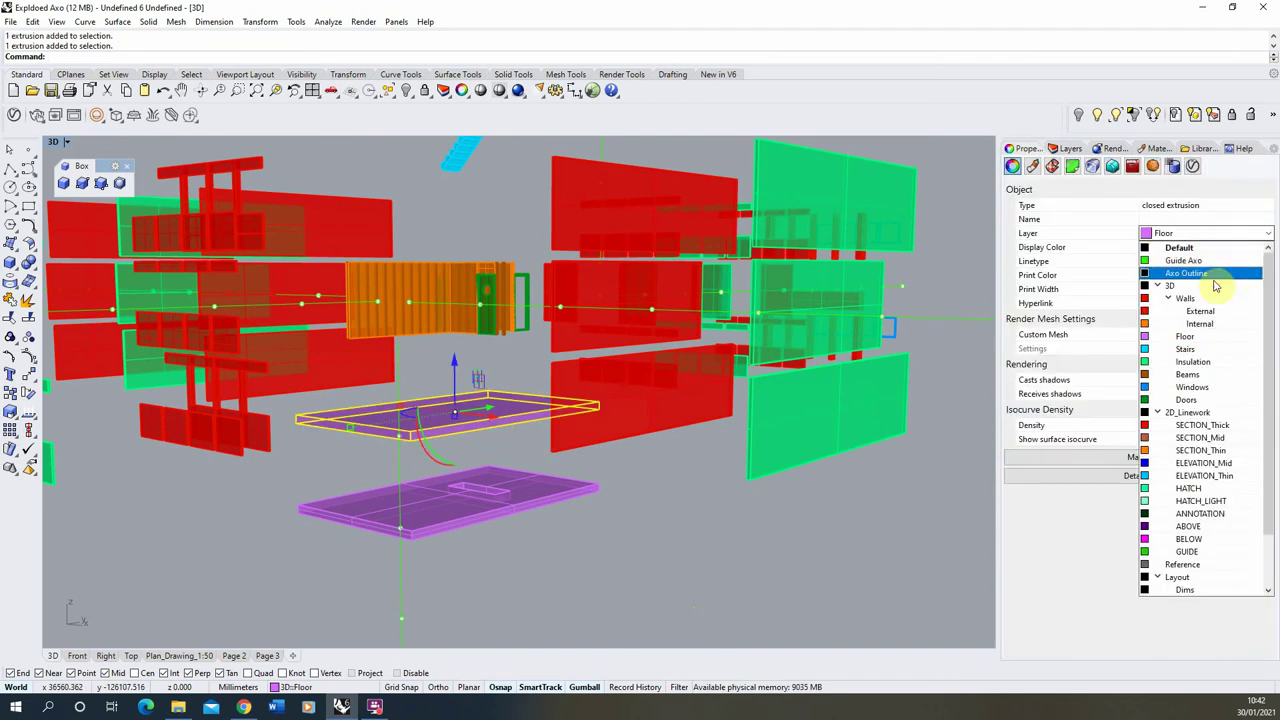
left_click(1190, 272)
left_click(1064, 149)
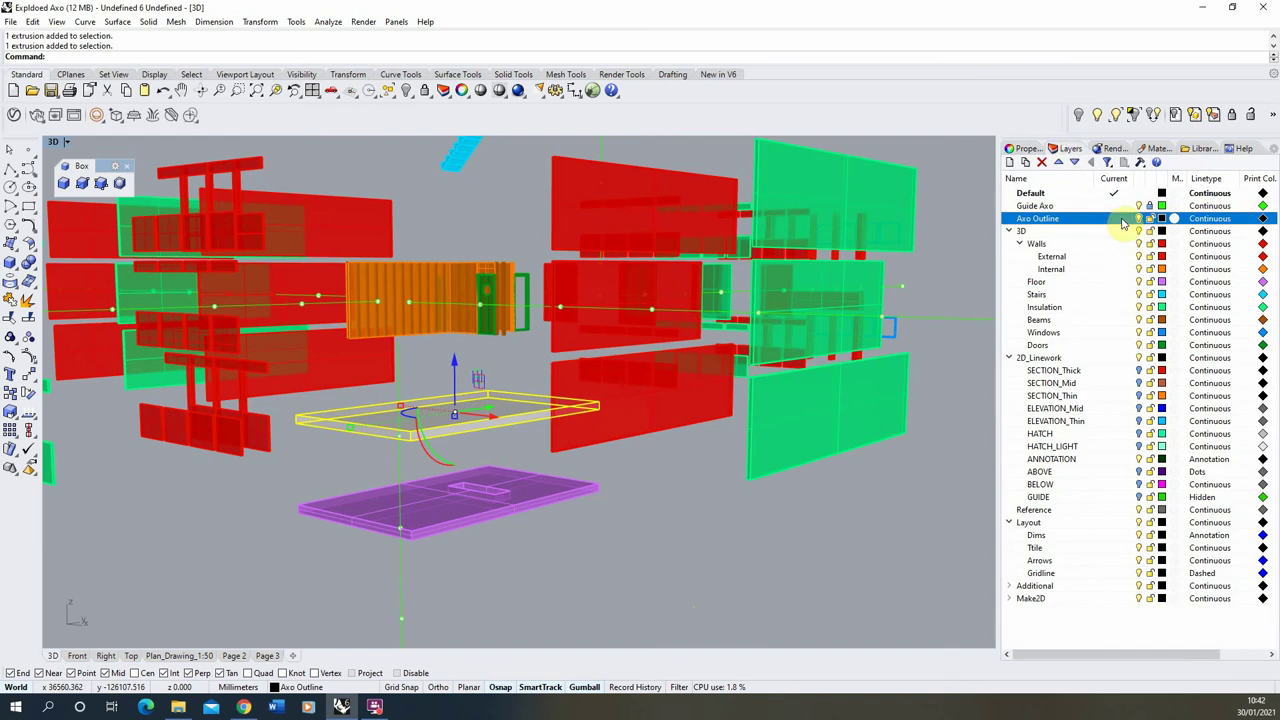
- Copy the outline slab vertically to the two upper storey levels using the external wall corners, placing the first copy 2800 mm up
right_click_drag(363, 472, 372, 420)
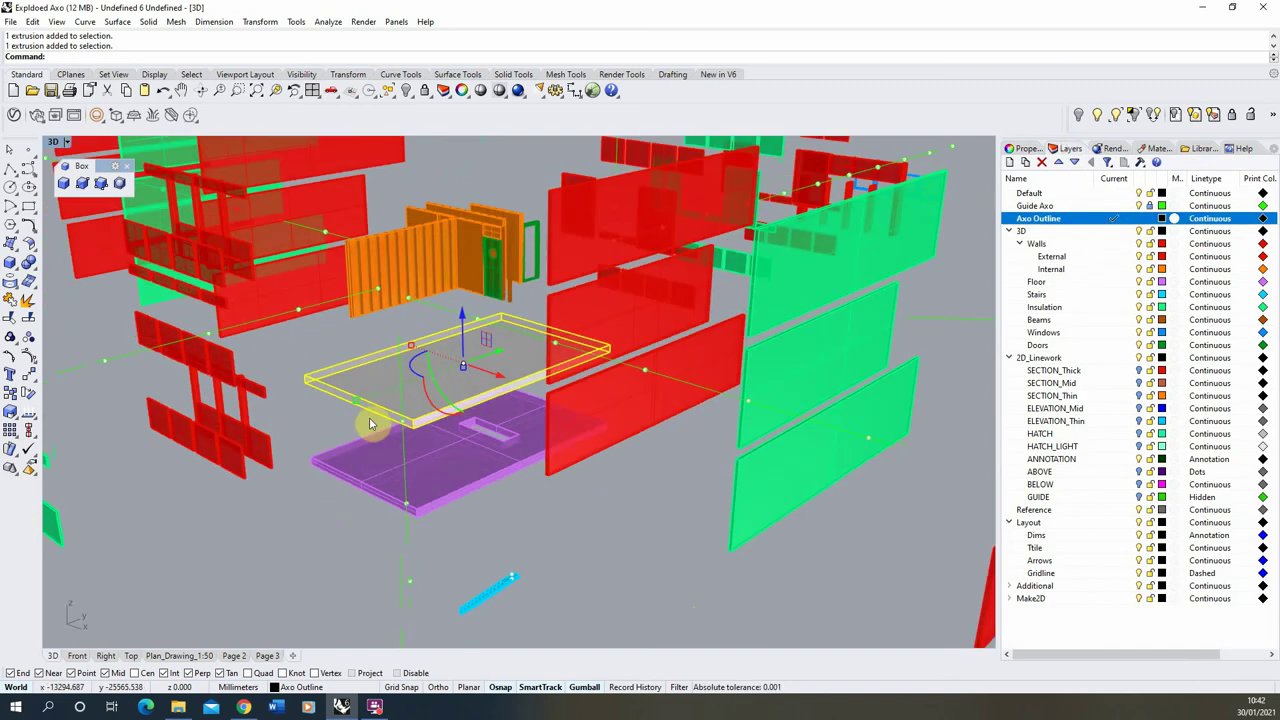
left_click(10, 394)
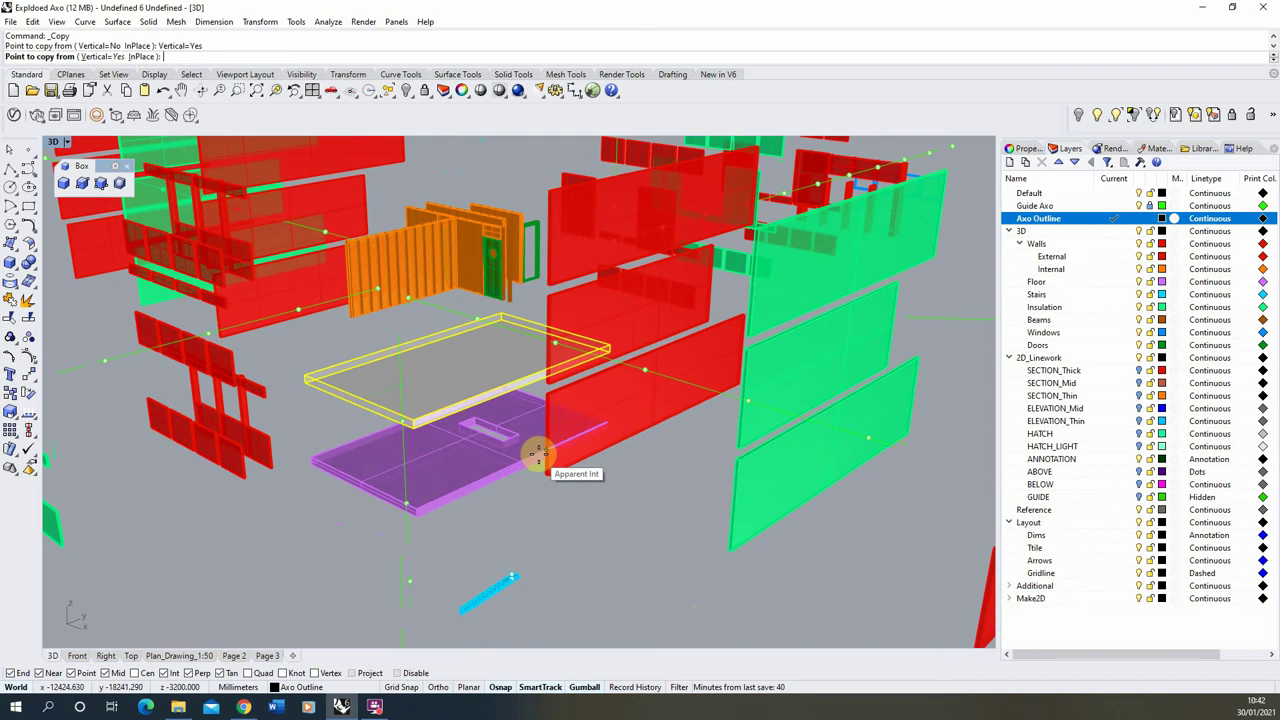
right_click_drag(538, 455, 586, 443)
left_click(576, 468)
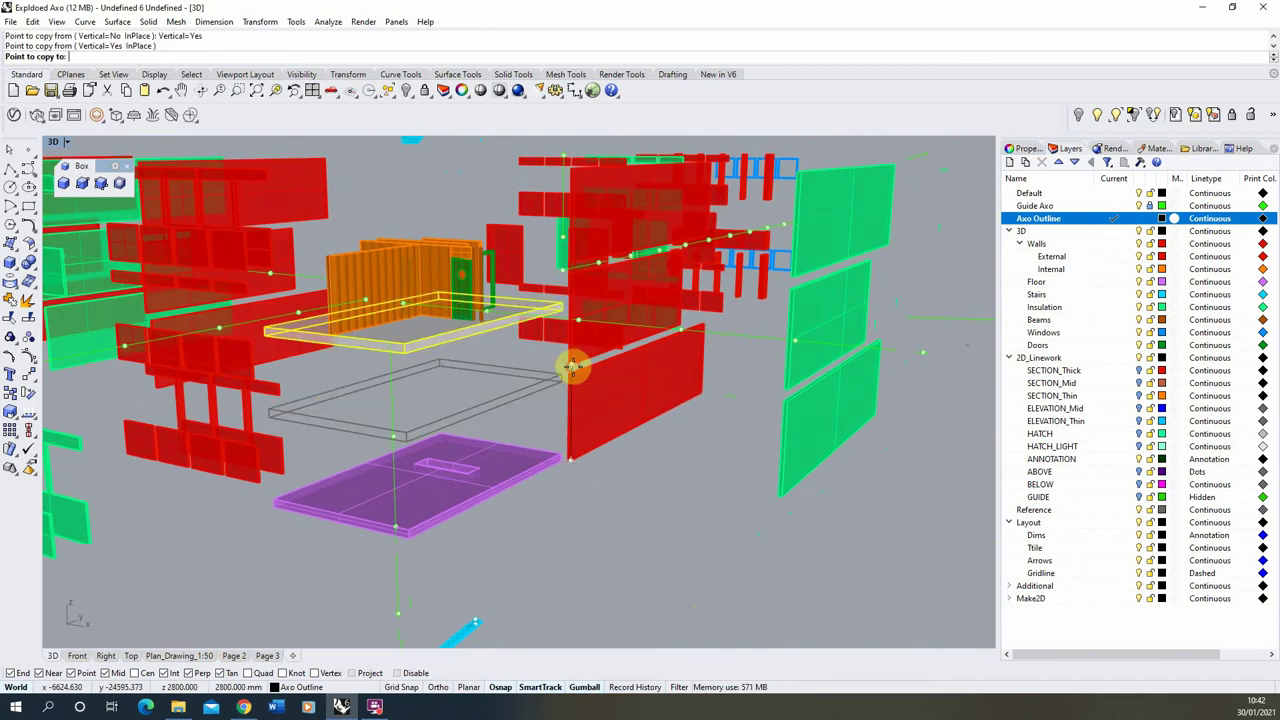
left_click(572, 367)
right_click_drag(655, 232, 668, 259)
left_click(805, 293)
scroll(660, 362, "down", 6)
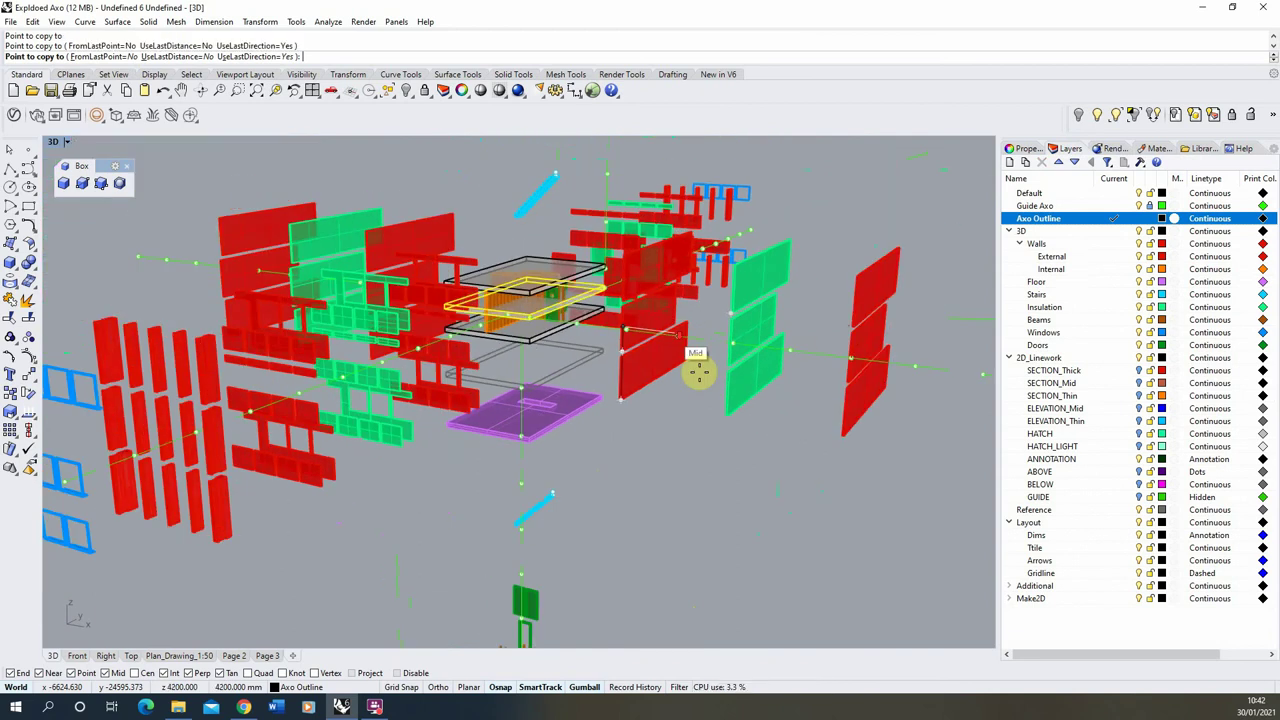
right_click(691, 426)
right_click_drag(691, 426, 564, 309)
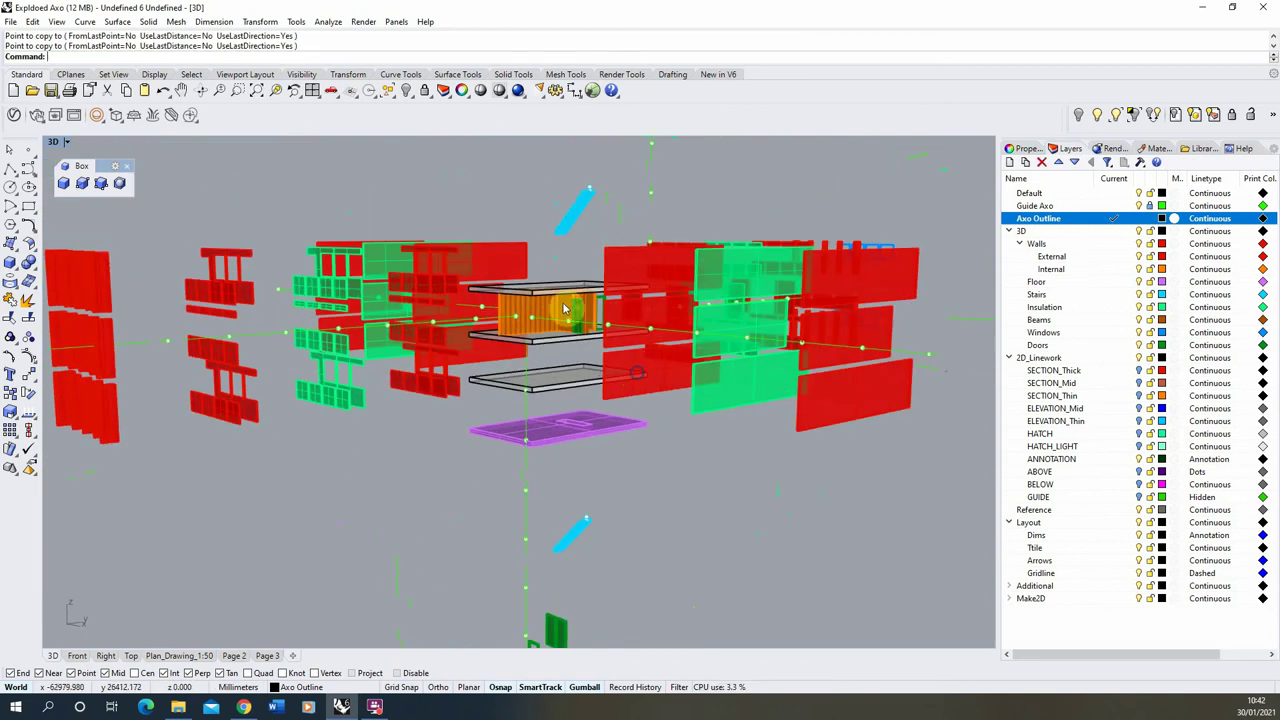
- Copy the uppermost outline slab vertically, with Vertical=Yes, up to the top corner of the highest storey's wall panels
left_click(570, 283)
left_click(14, 393)
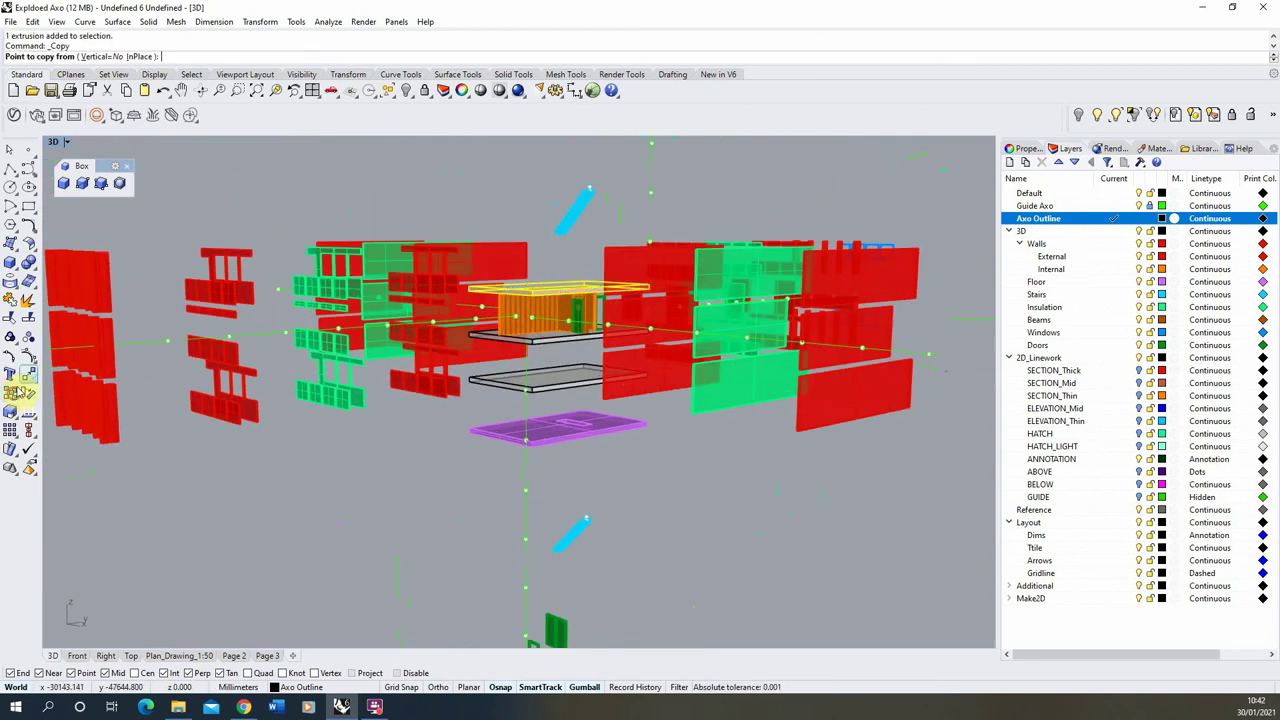
left_click(104, 57)
scroll(490, 290, "up", 10)
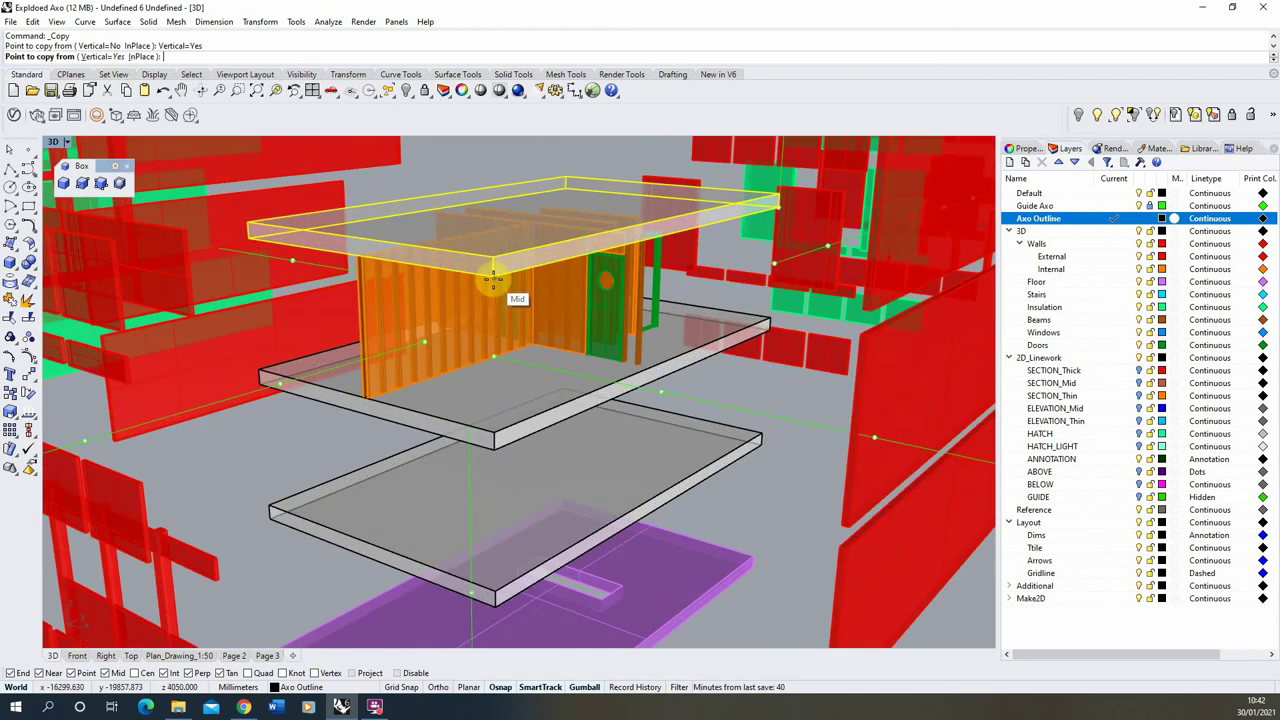
right_click_drag(300, 257, 337, 257)
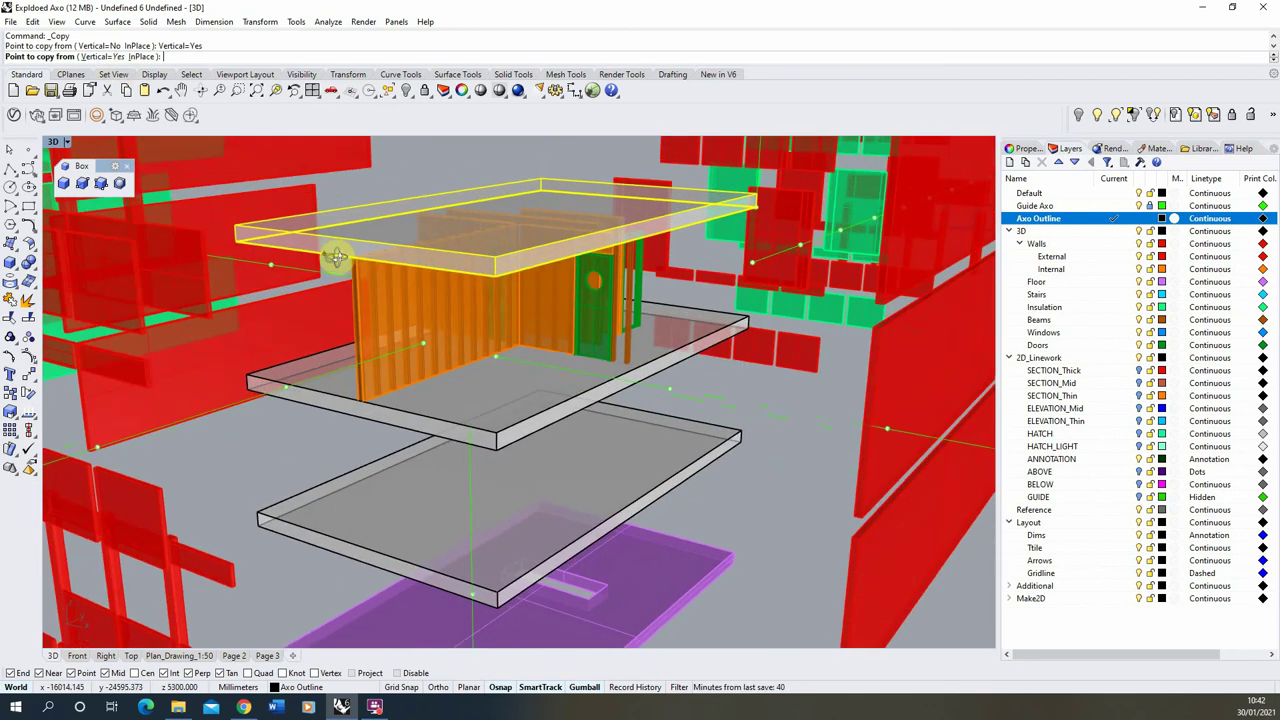
left_click(331, 254)
scroll(331, 254, "down", 5)
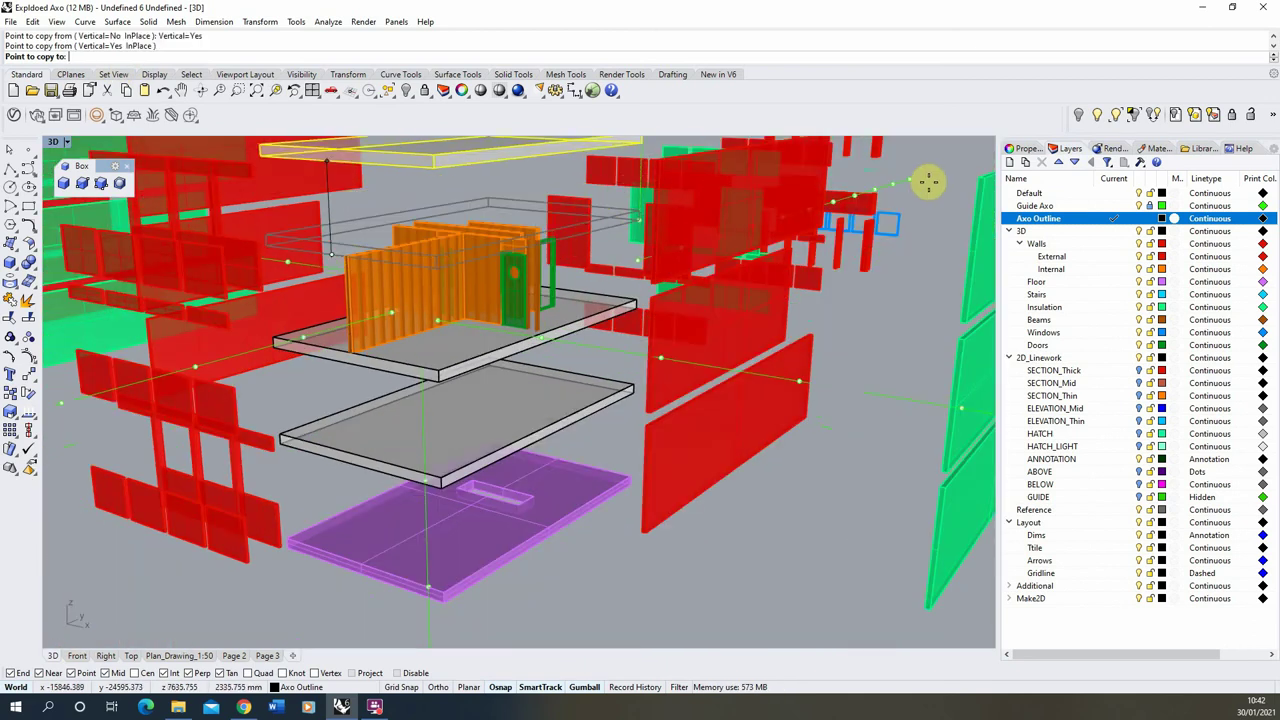
left_click(985, 180)
scroll(514, 286, "down", 9)
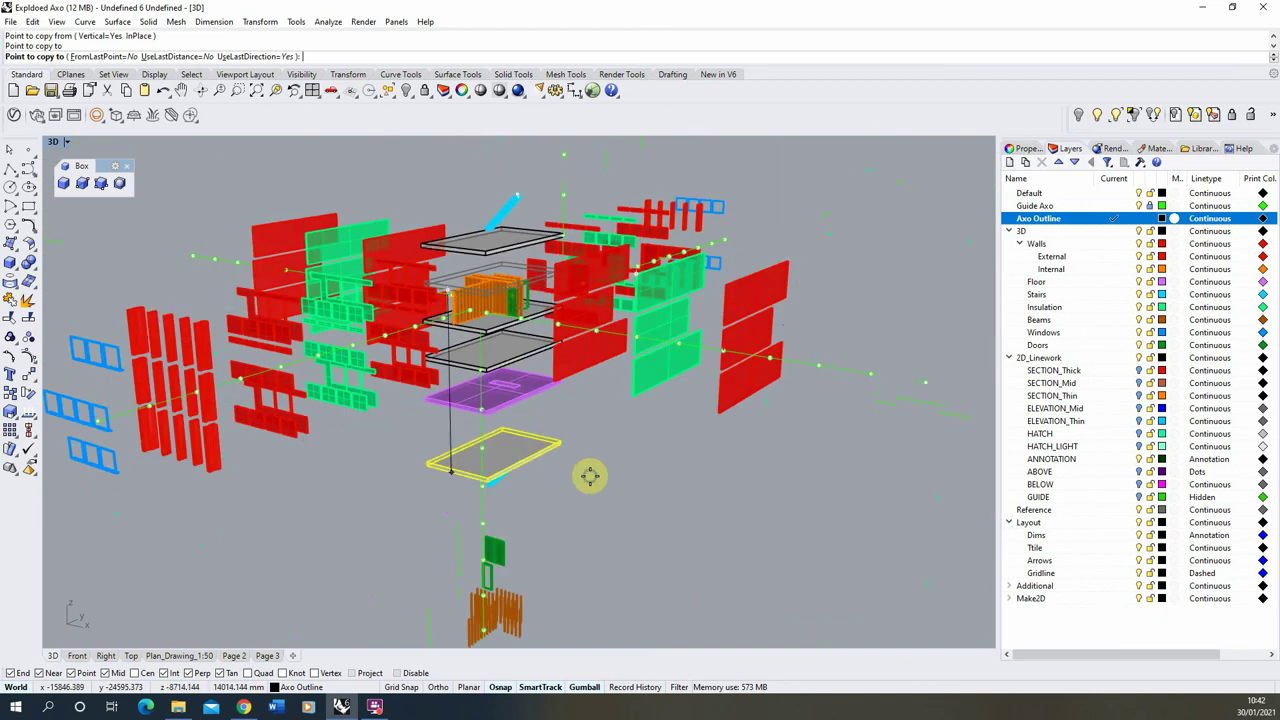
right_click(611, 460)
- Isolate the four outline slabs so that the exploded building parts are hidden
right_click_drag(583, 407, 478, 267)
scroll(478, 320, "up", 2)
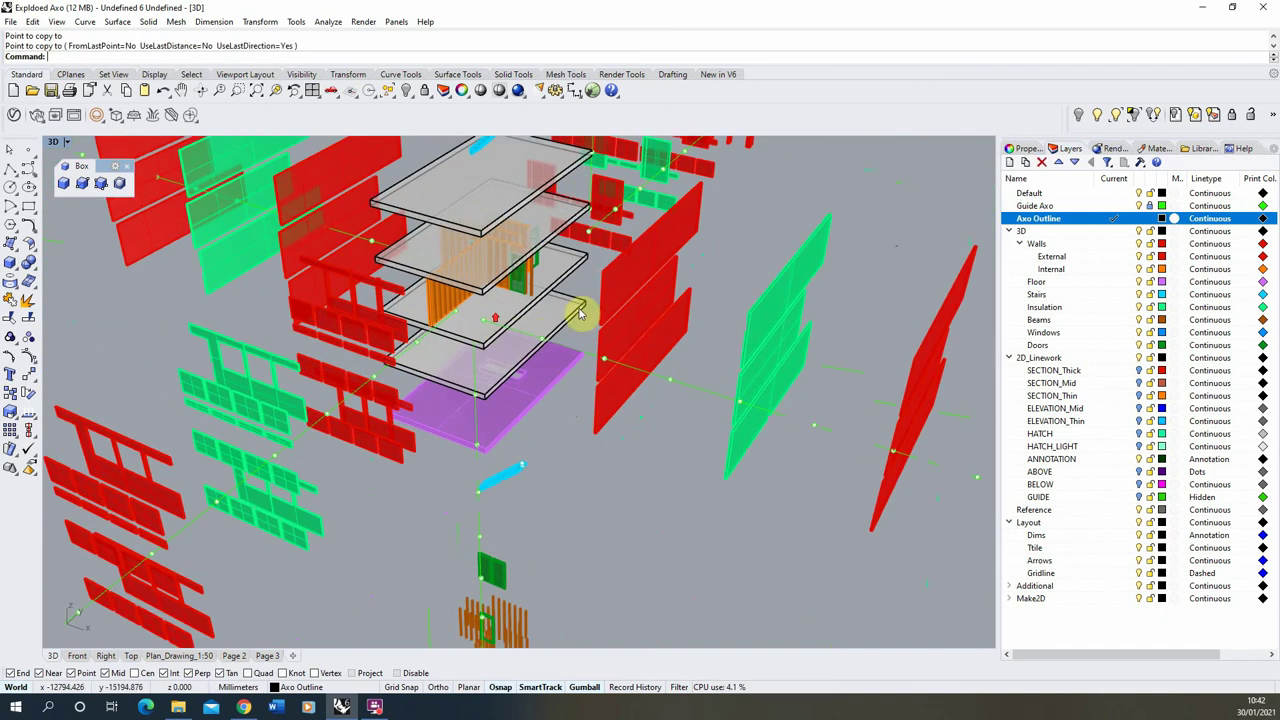
left_click(576, 302)
left_click(577, 268, "shift")
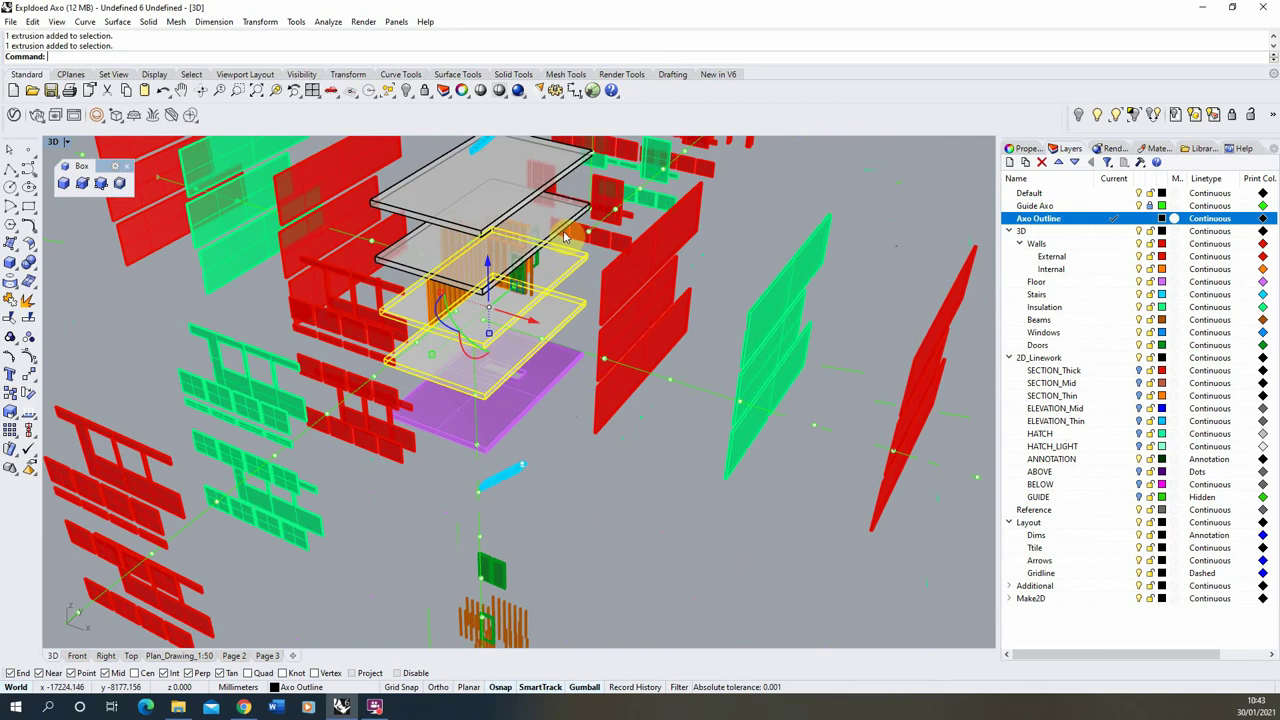
left_click(555, 237, "shift")
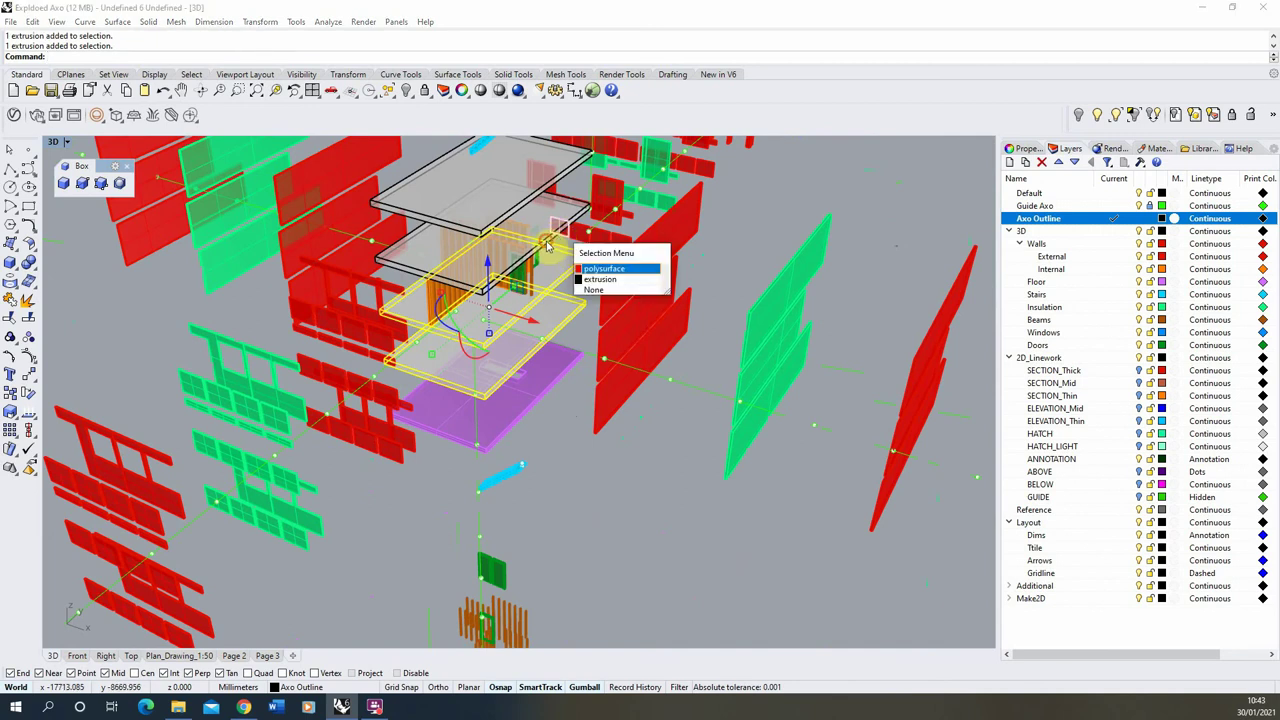
left_click(592, 279)
left_click(438, 181, "shift")
right_click_drag(438, 181, 519, 297)
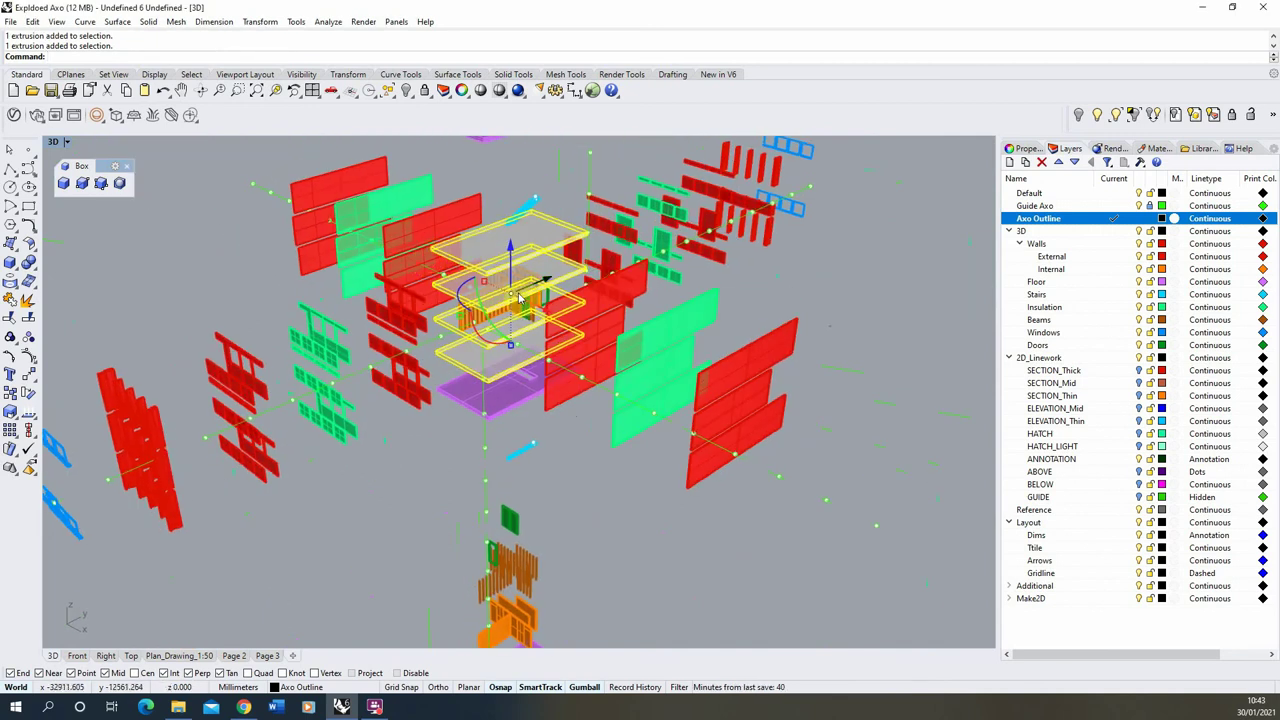
left_click(410, 96)
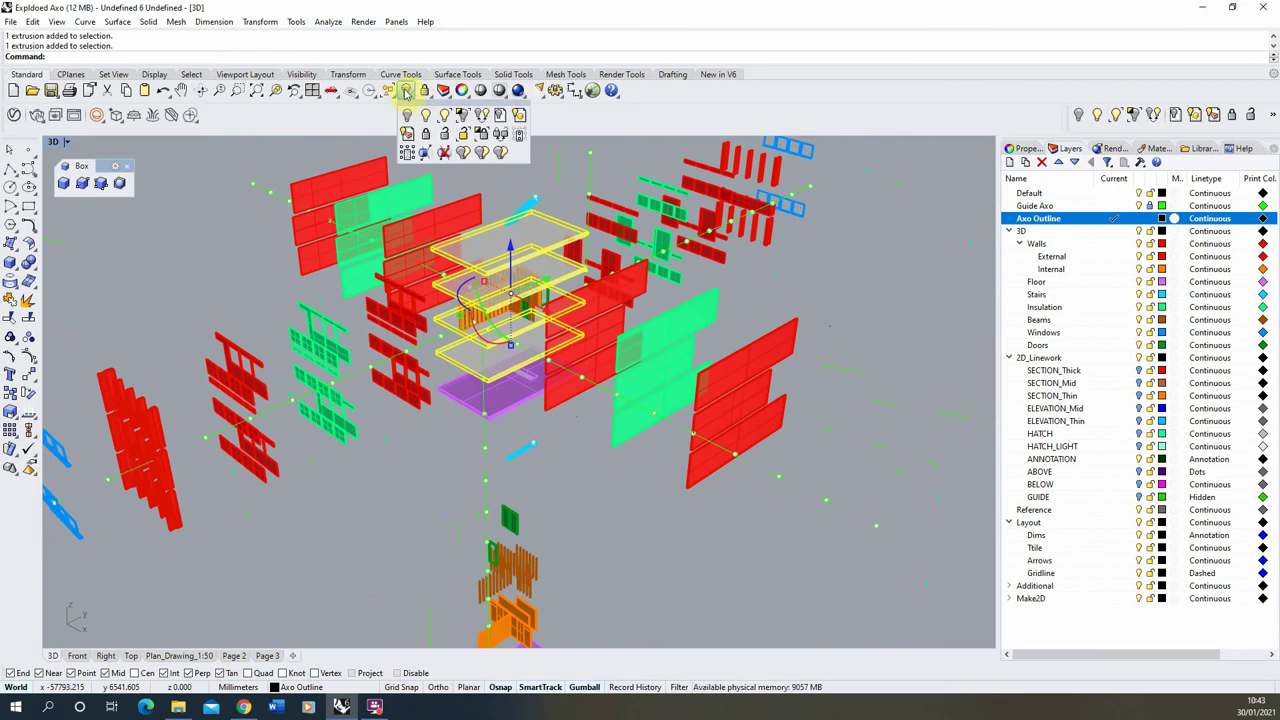
left_click(462, 116)
left_click(736, 324)
scroll(520, 262, "up", 5)
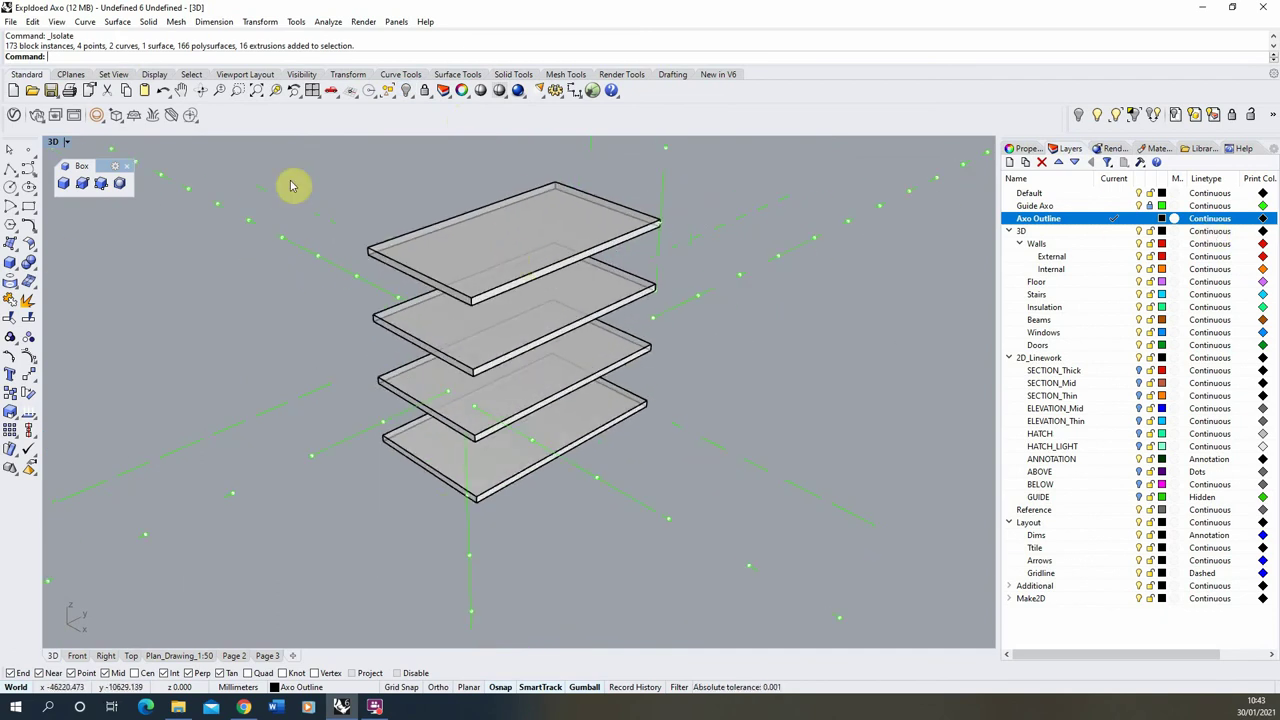
- Draw a closed polyline around the four upper corners of the top outline slab
left_click(8, 170)
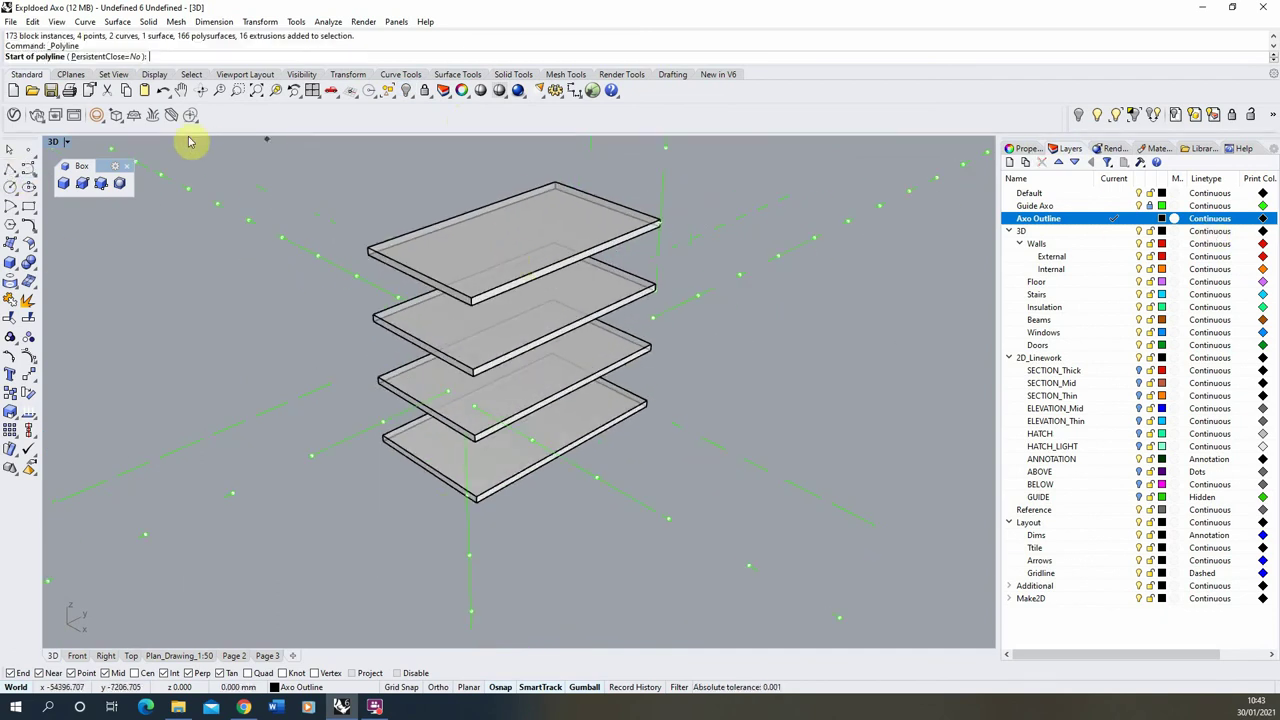
left_click(368, 247)
left_click(474, 297)
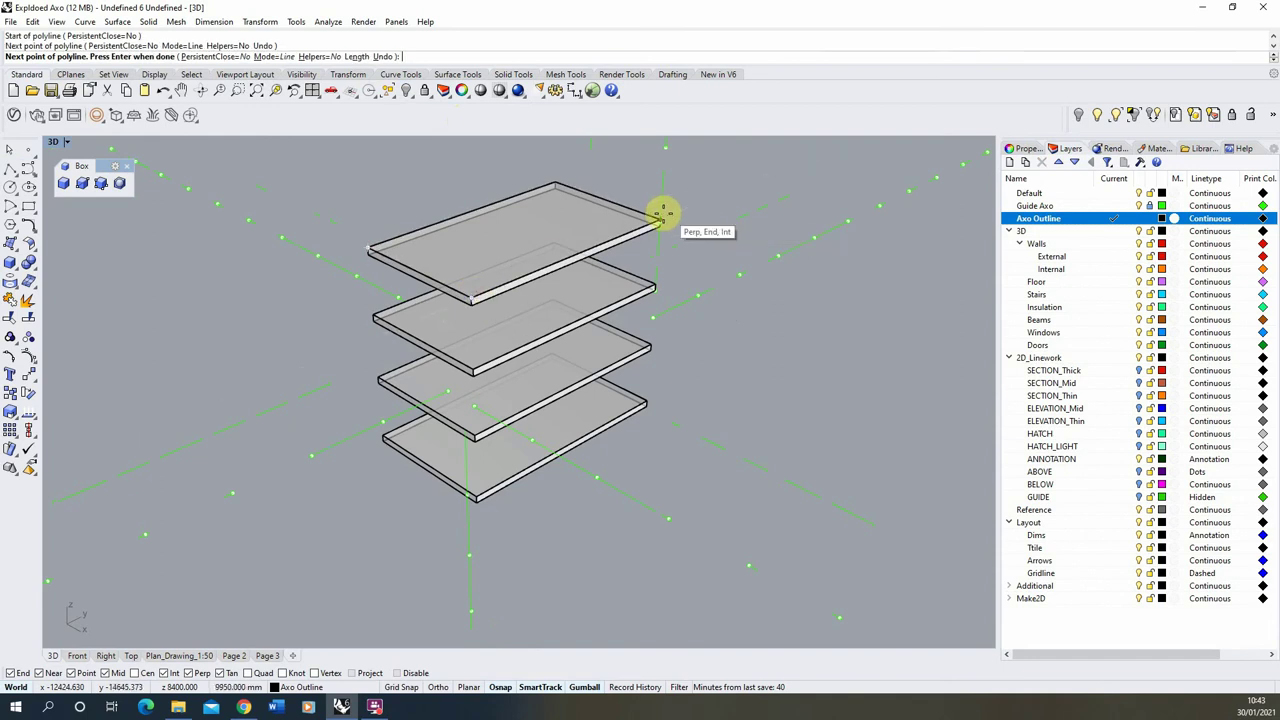
left_click(660, 221)
left_click(558, 182)
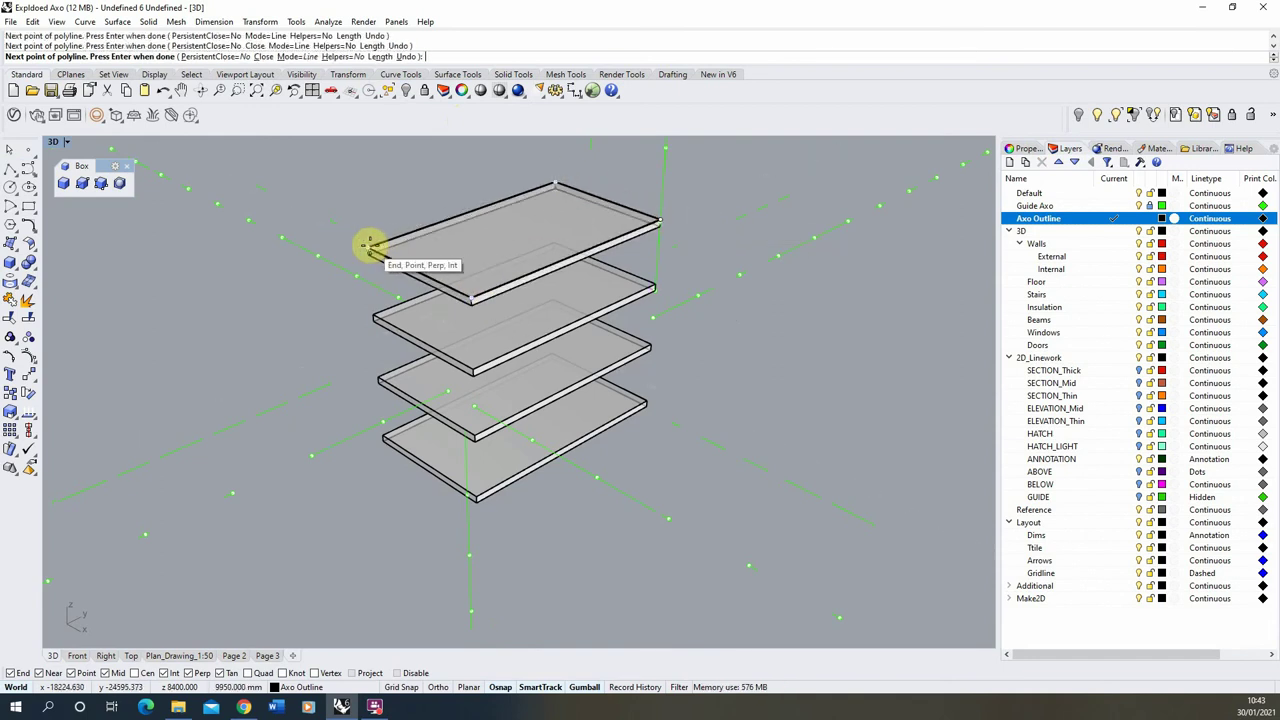
left_click(368, 245)
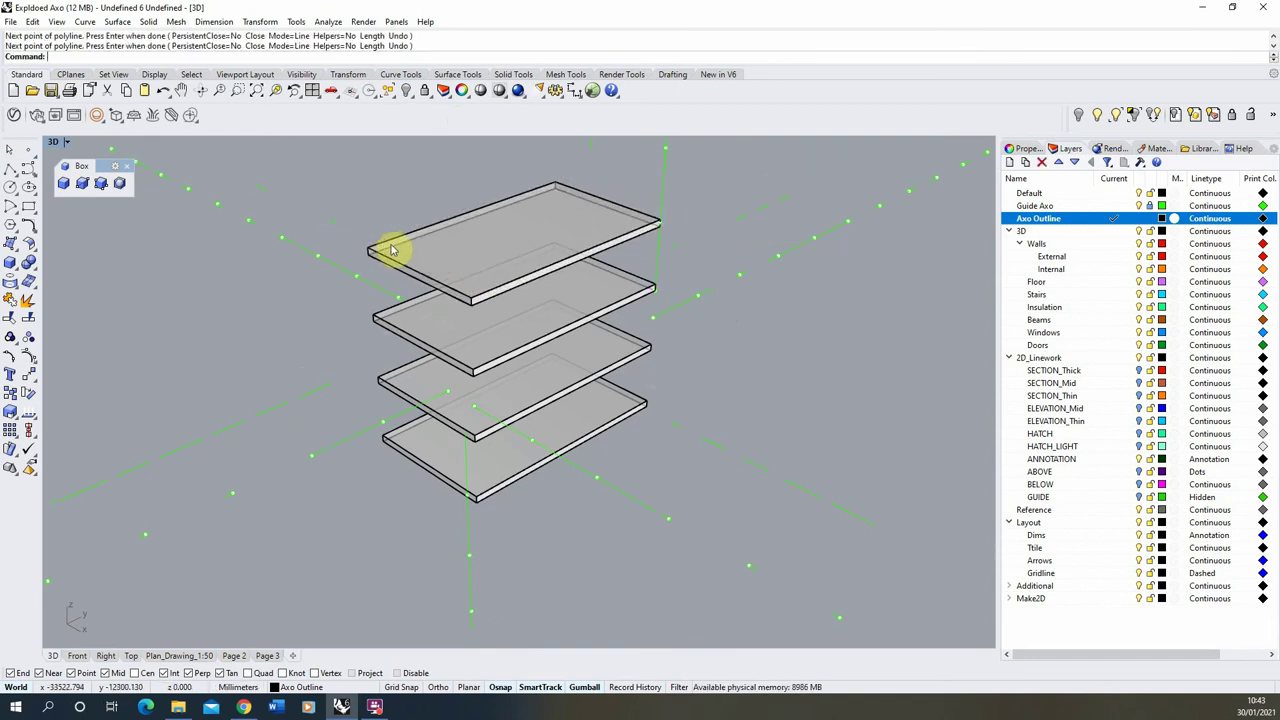
- Copy the rectangular polyline down to the top slab's lower edge and to the upper and lower edges of the slabs beneath
left_click(392, 246)
left_click(436, 278)
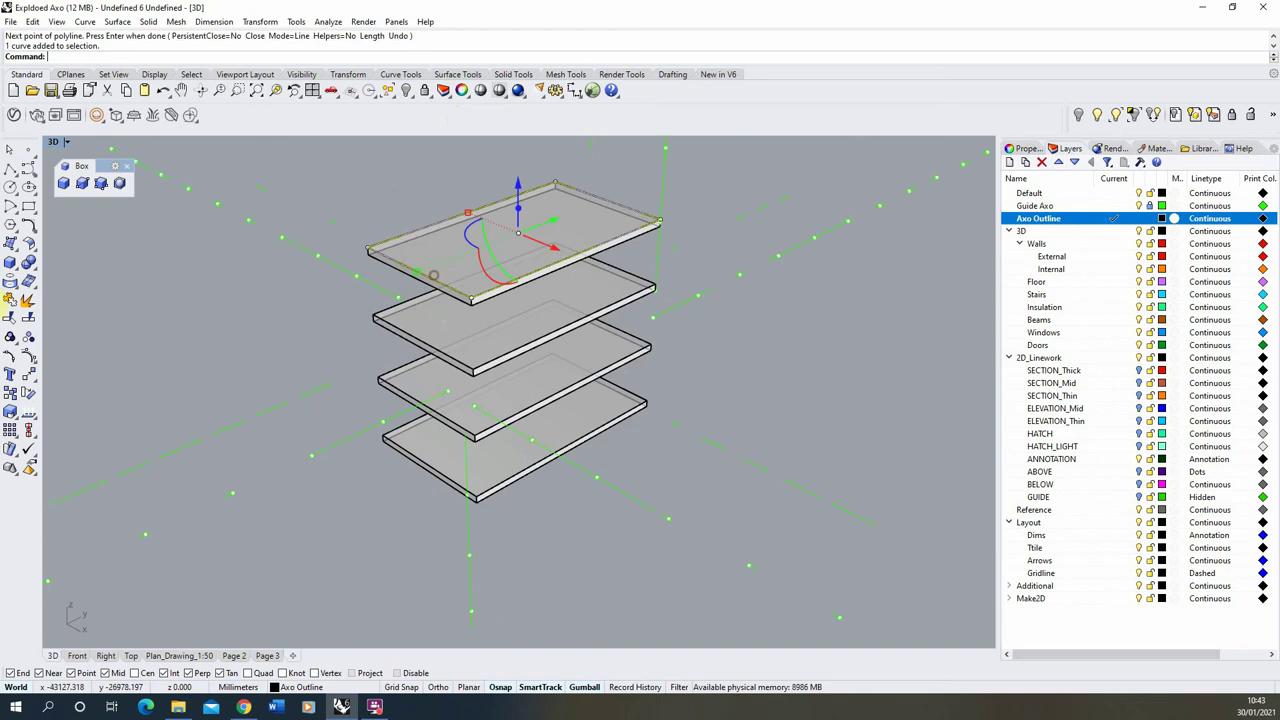
left_click(10, 392)
left_click(369, 247)
left_click(369, 255)
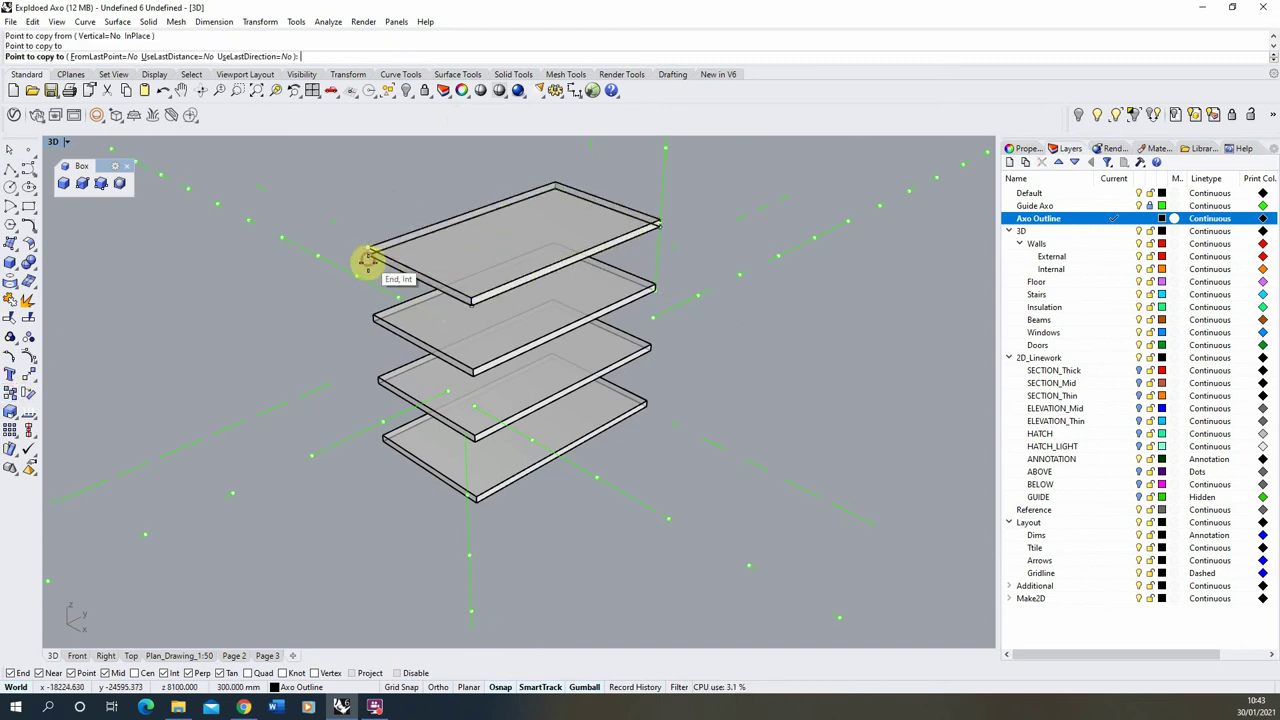
left_click(372, 318)
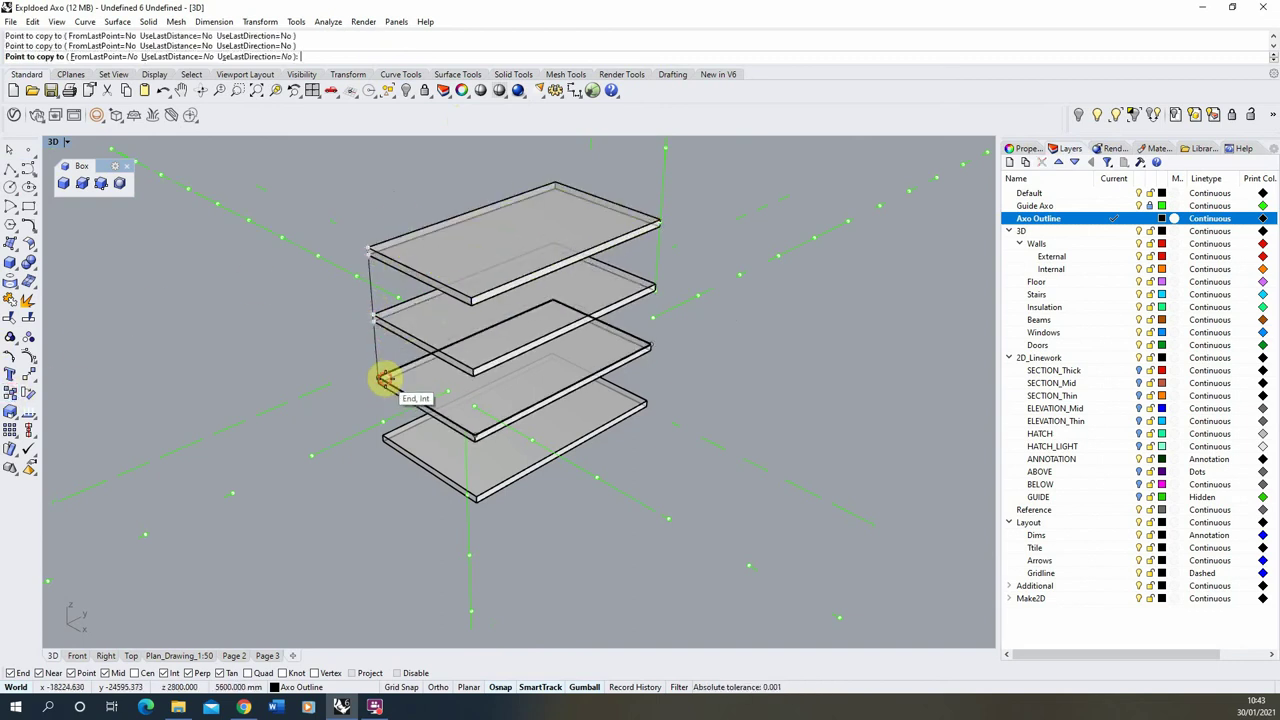
left_click(380, 388)
left_click(381, 426)
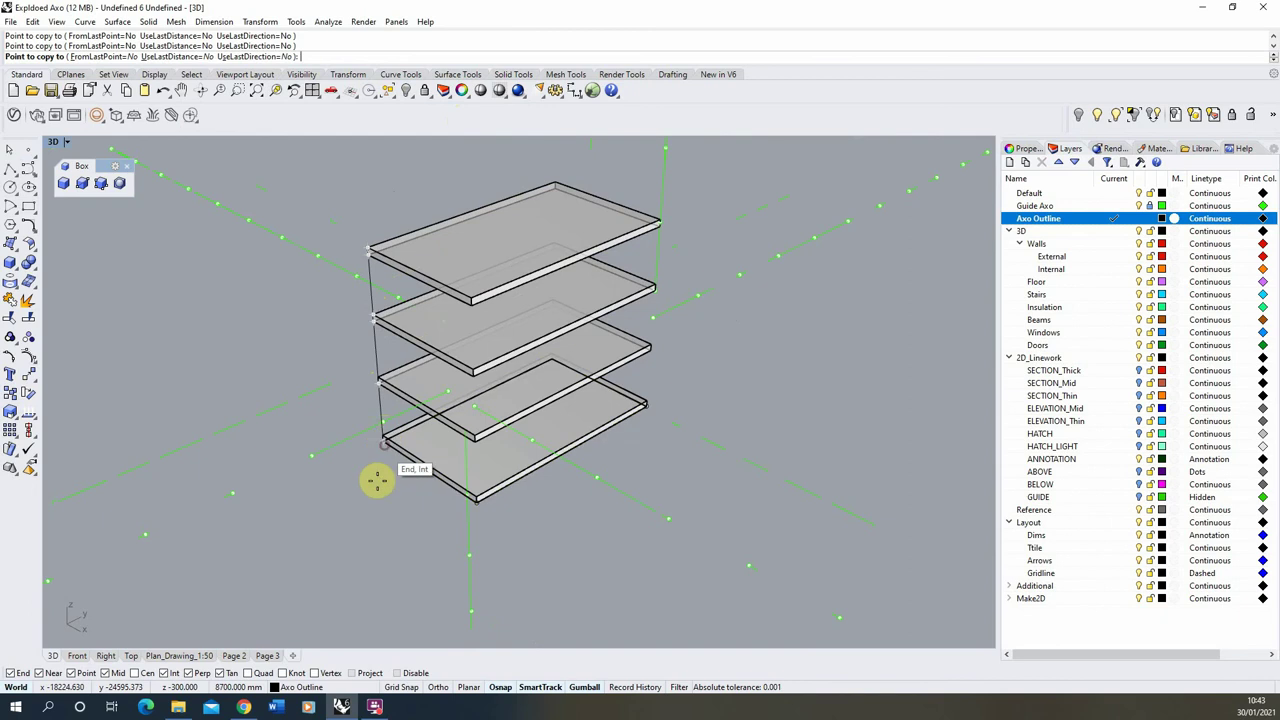
key("Return")
left_click(362, 535)
- Draw a vertical line from the top slab's upper corner down to the same corner of the lowest slab
left_click(10, 170)
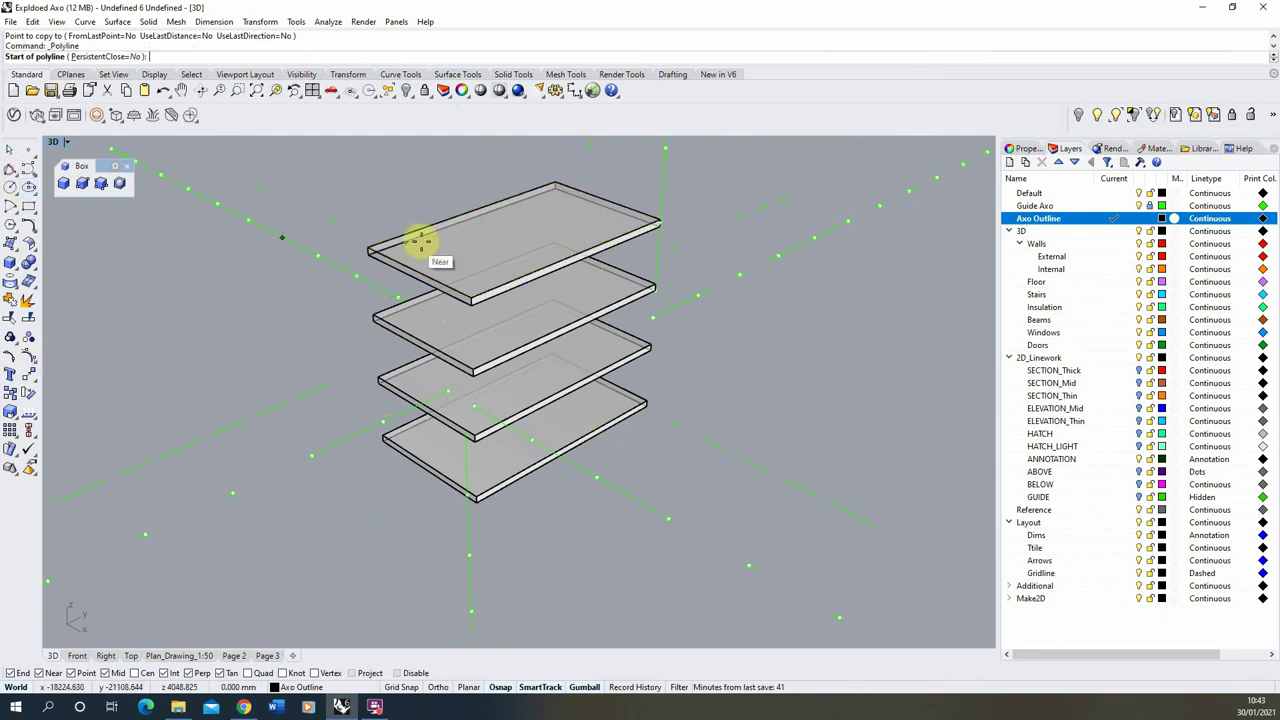
left_click(368, 249)
left_click(384, 447)
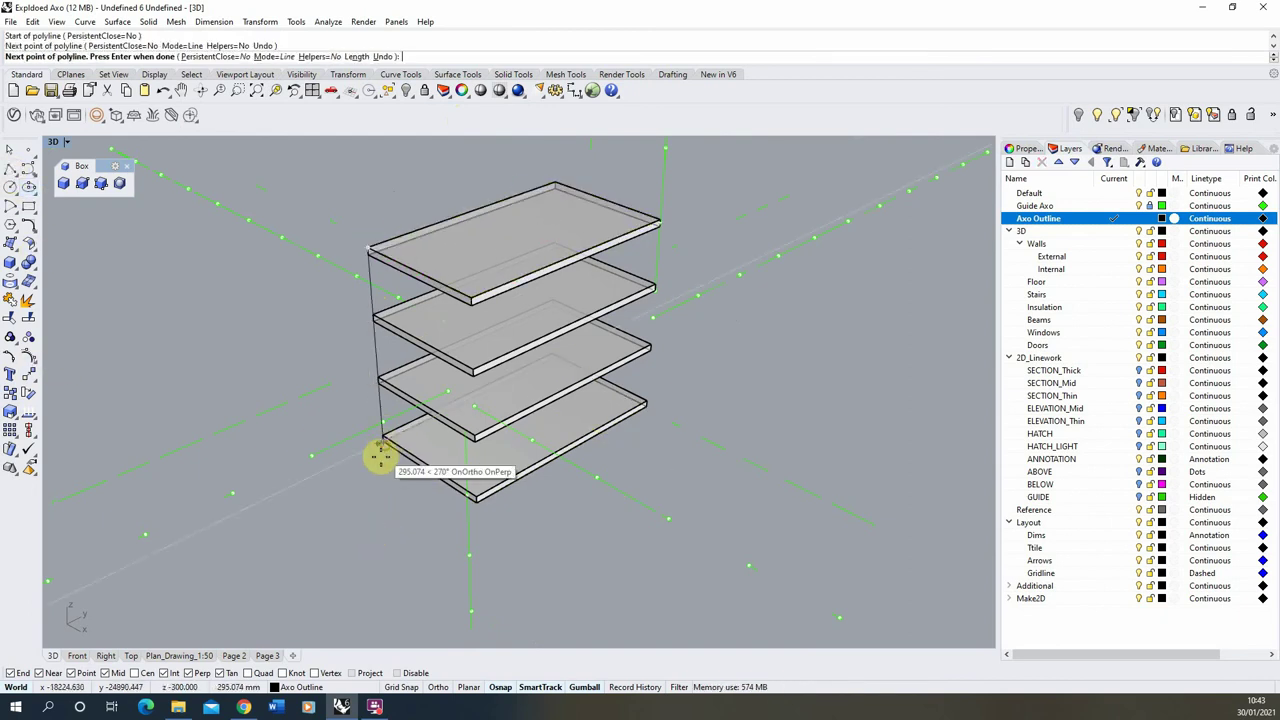
key("Return")
- Copy the vertical corner line to the other three corners of the building outline
left_click(371, 317)
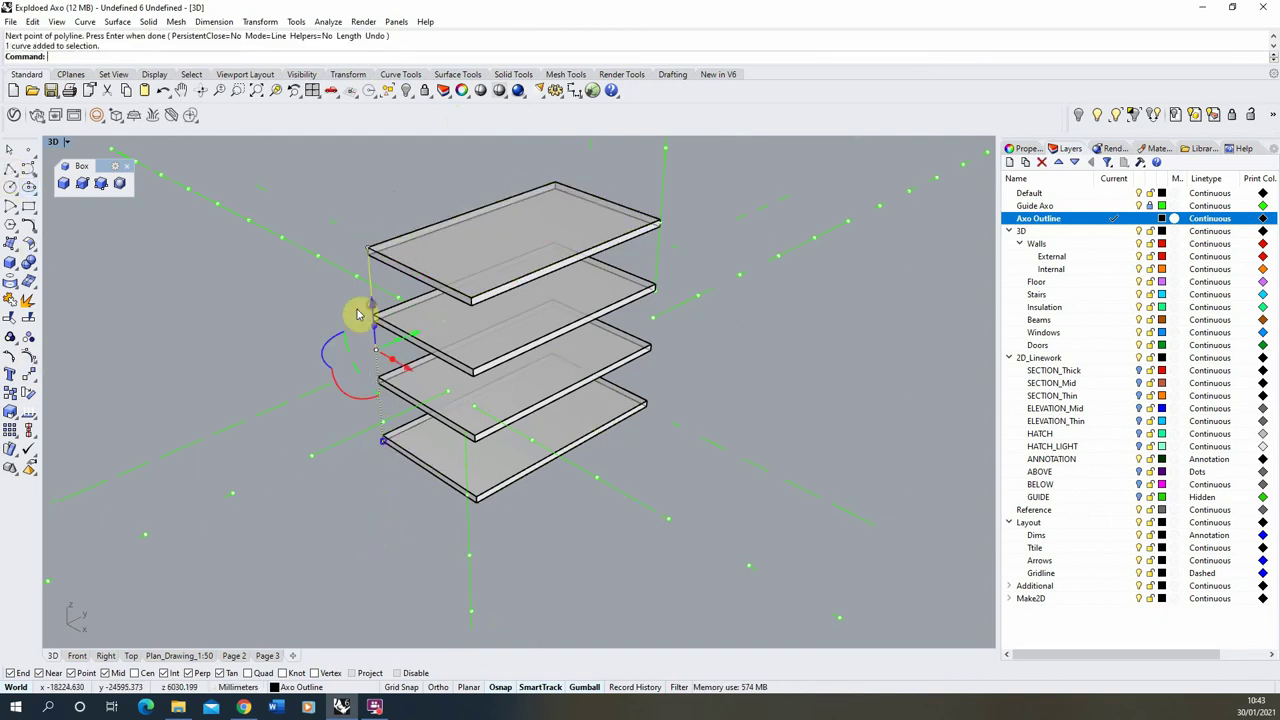
left_click(12, 397)
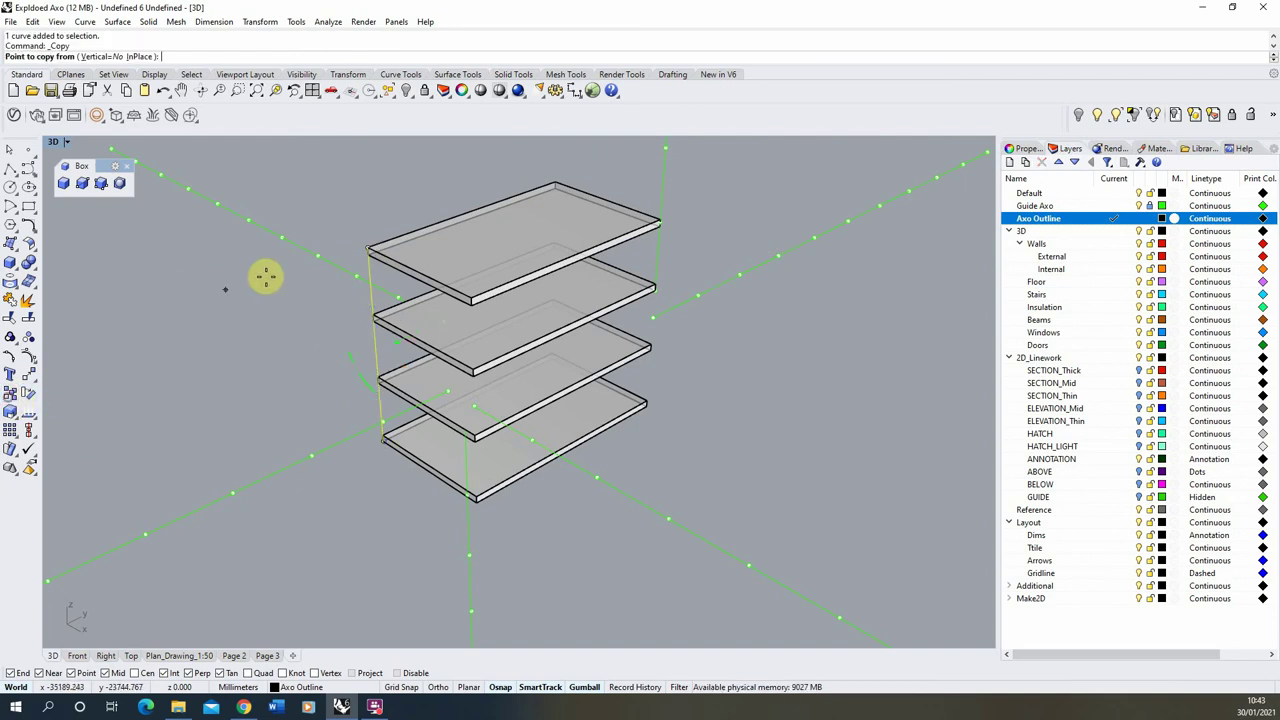
left_click(369, 249)
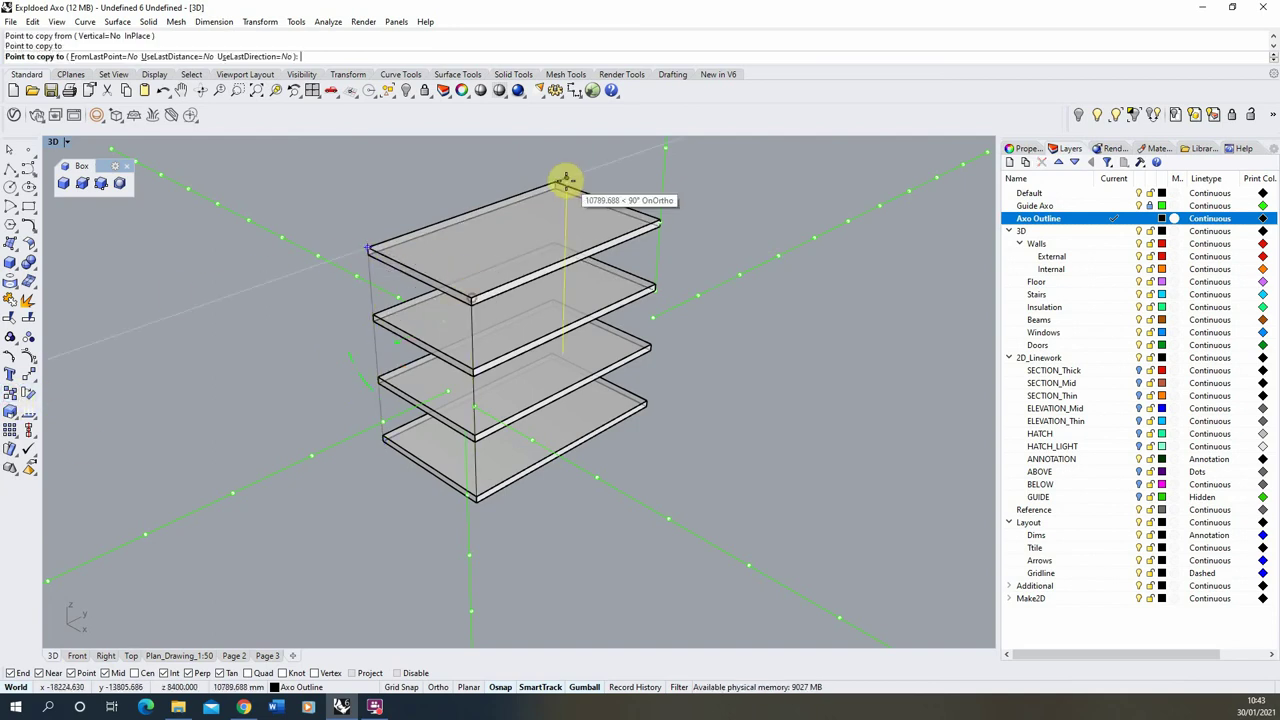
left_click(660, 219)
right_click(718, 231)
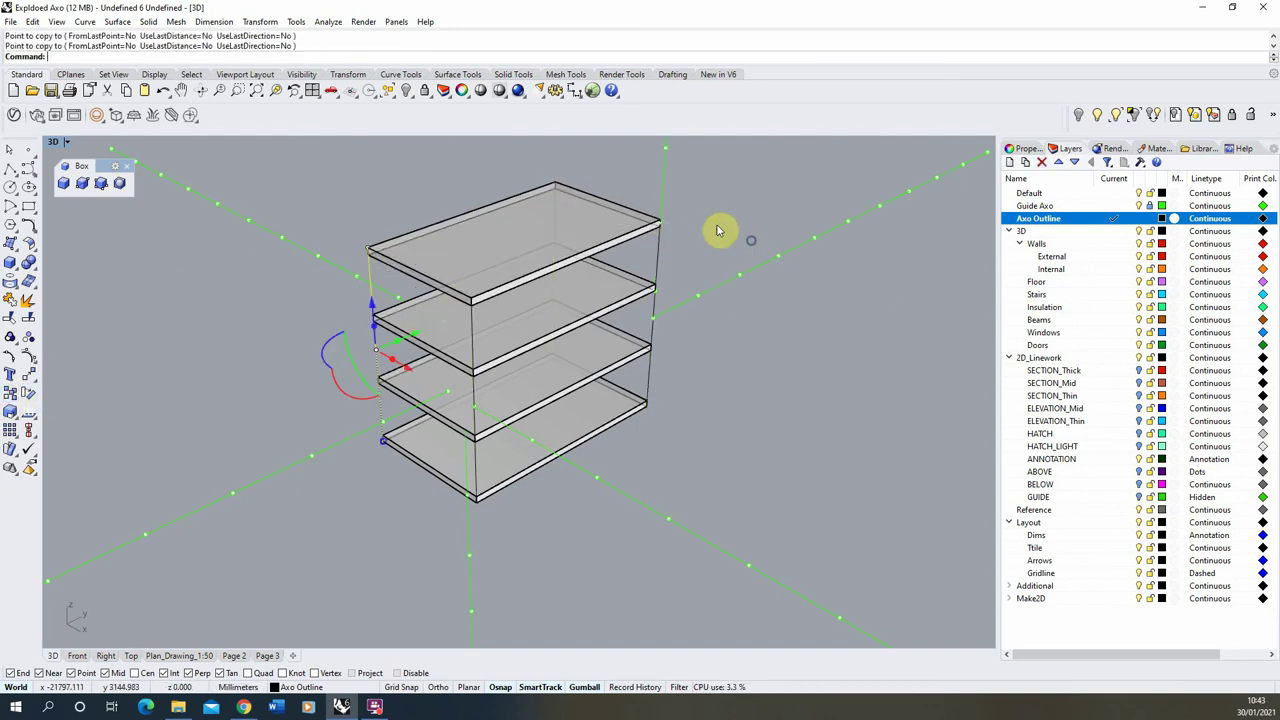
- Delete the four solid outline slabs, leaving only the outline curves
left_click(614, 308)
left_click(668, 350)
key("Delete")
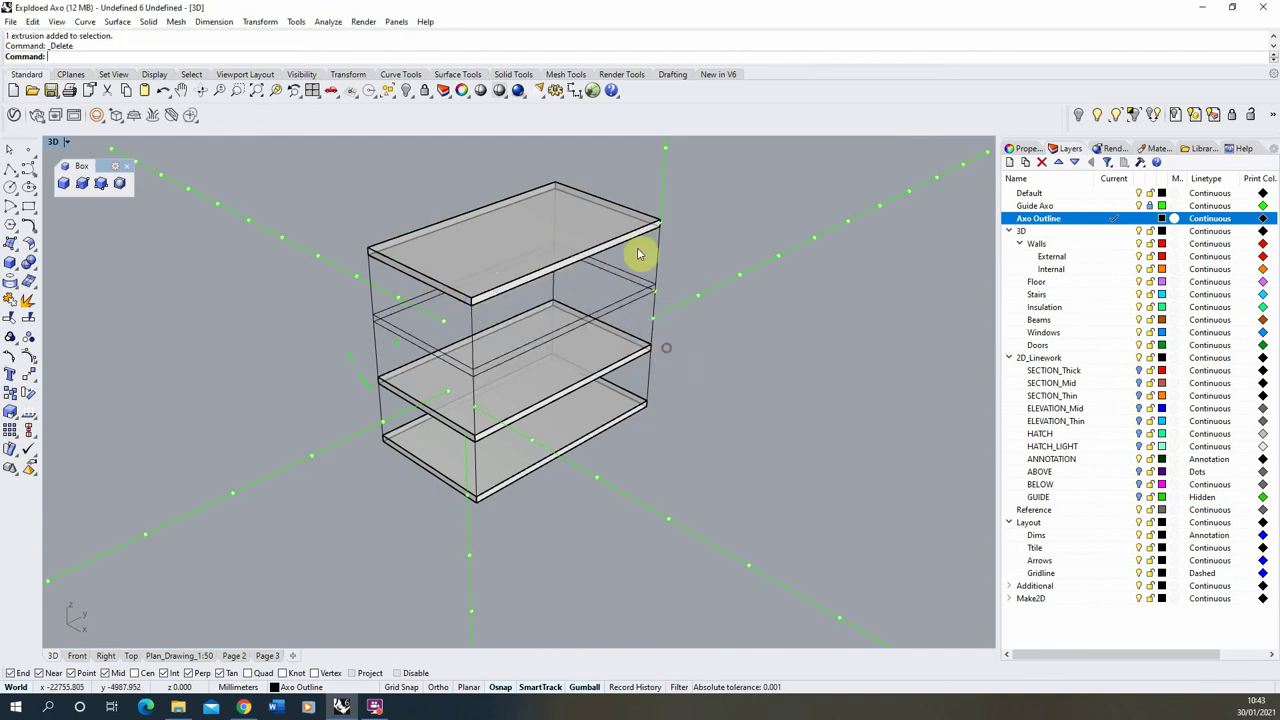
scroll(645, 232, "up", 3)
left_click(645, 232)
key("Delete")
scroll(638, 245, "down", 3)
scroll(623, 366, "up", 3)
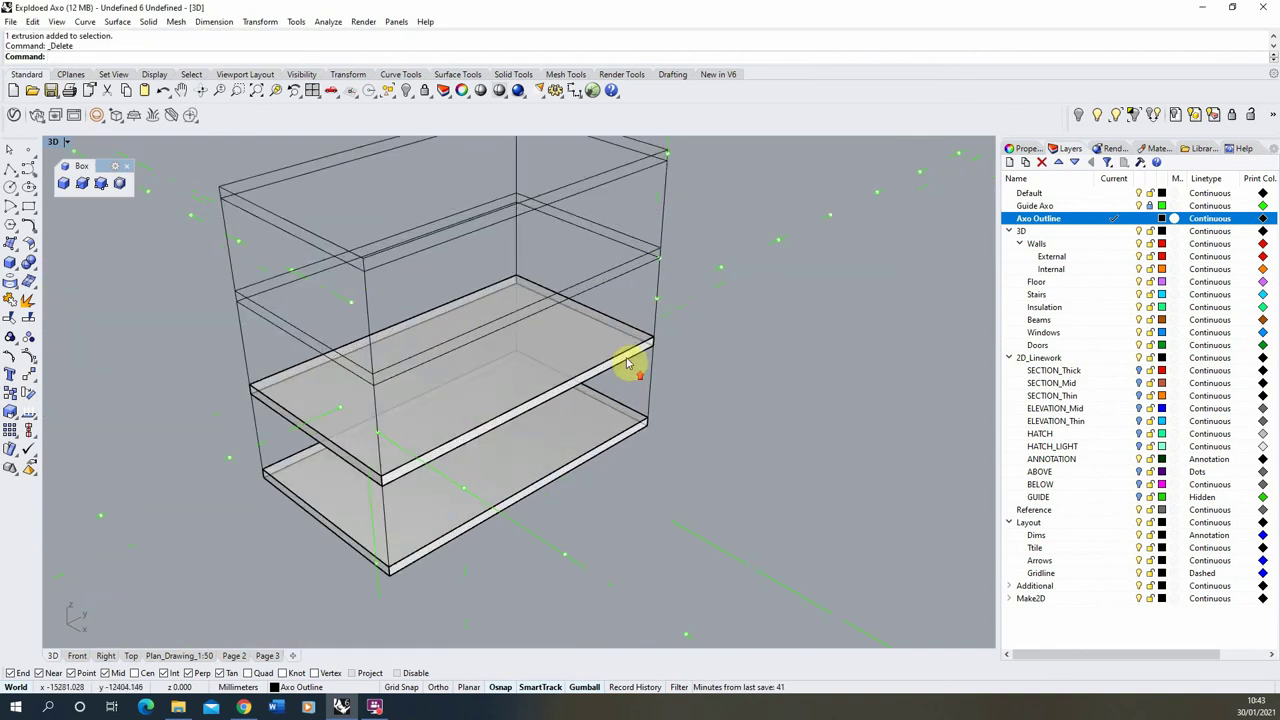
left_click(628, 358)
left_click(663, 399)
key("Delete")
scroll(649, 426, "up", 3)
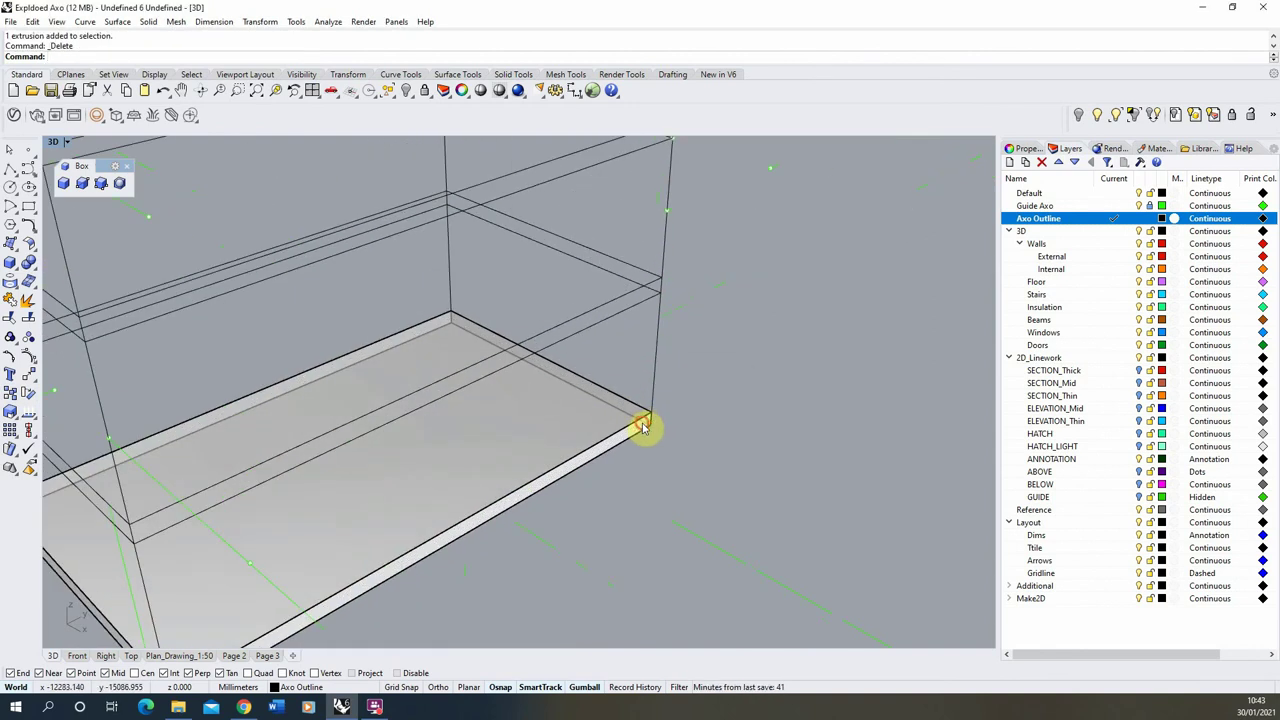
left_click(650, 427)
left_click(688, 469)
key("Delete")
scroll(657, 406, "down", 3)
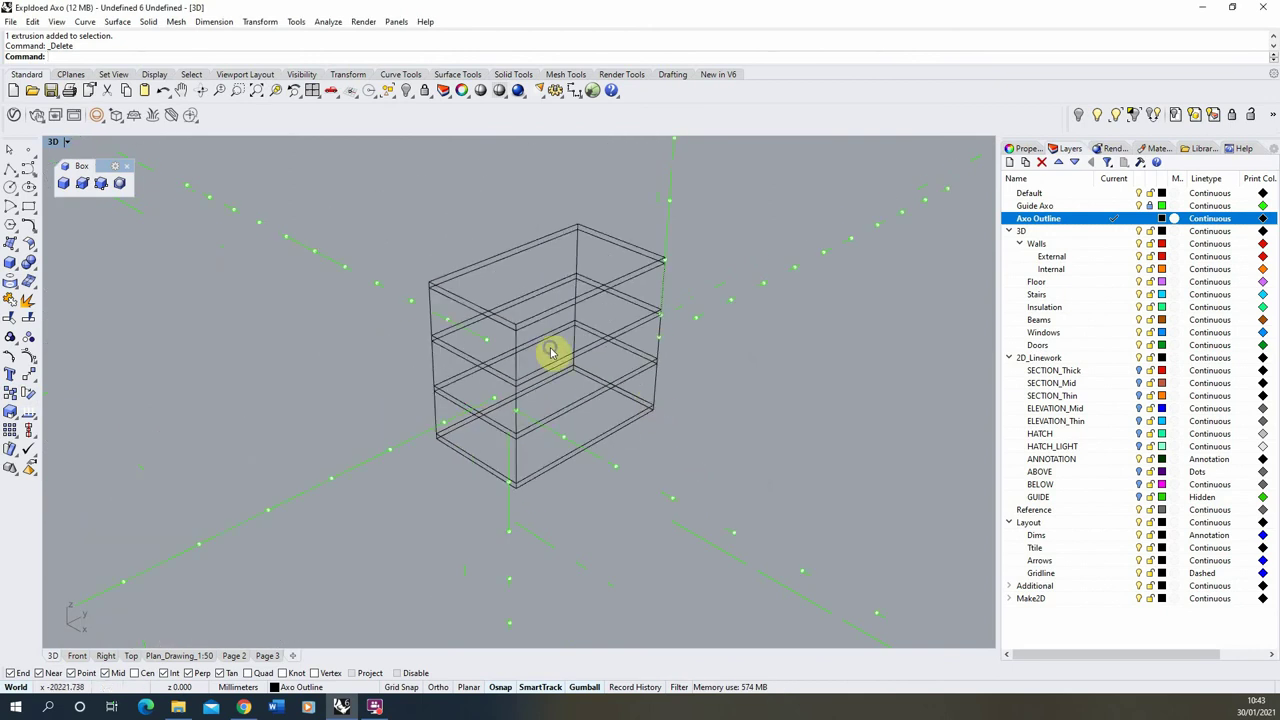
- Unisolate the model to bring back all the hidden exploded parts around the outline
scroll(551, 351, "down", 2)
right_click_drag(488, 297, 840, 329)
left_click_drag(537, 196, 474, 255)
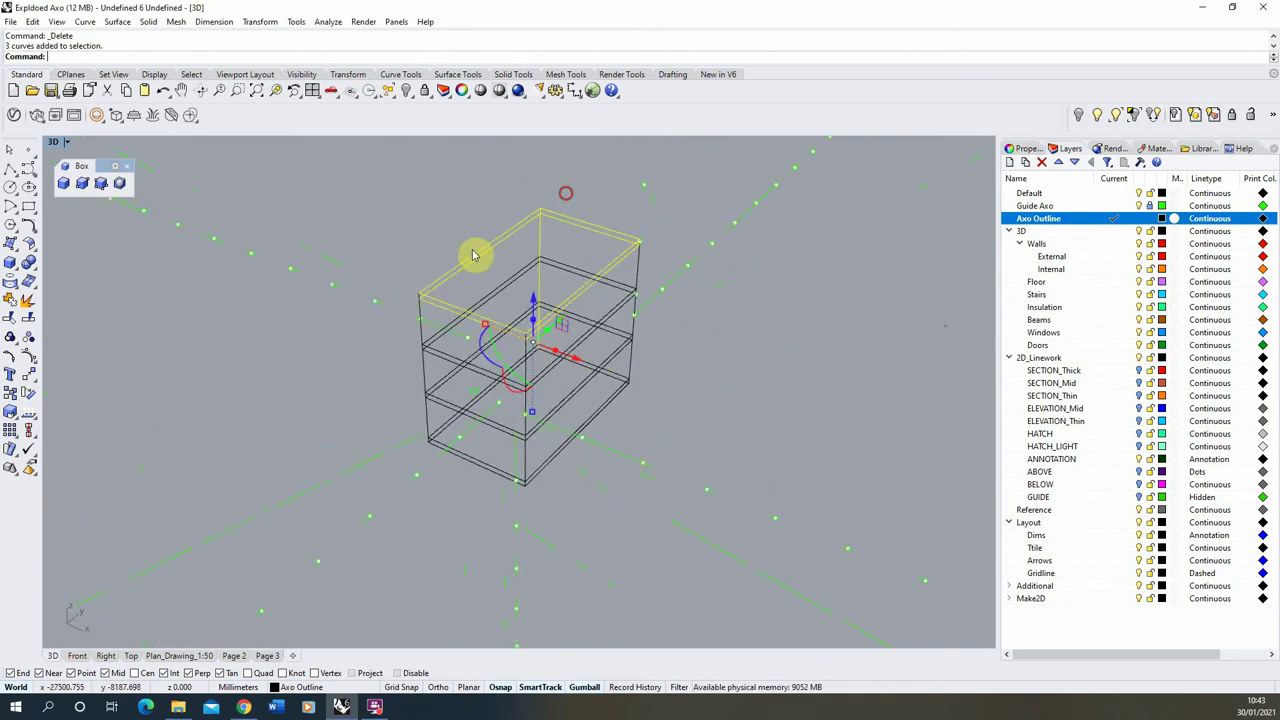
left_click(411, 99)
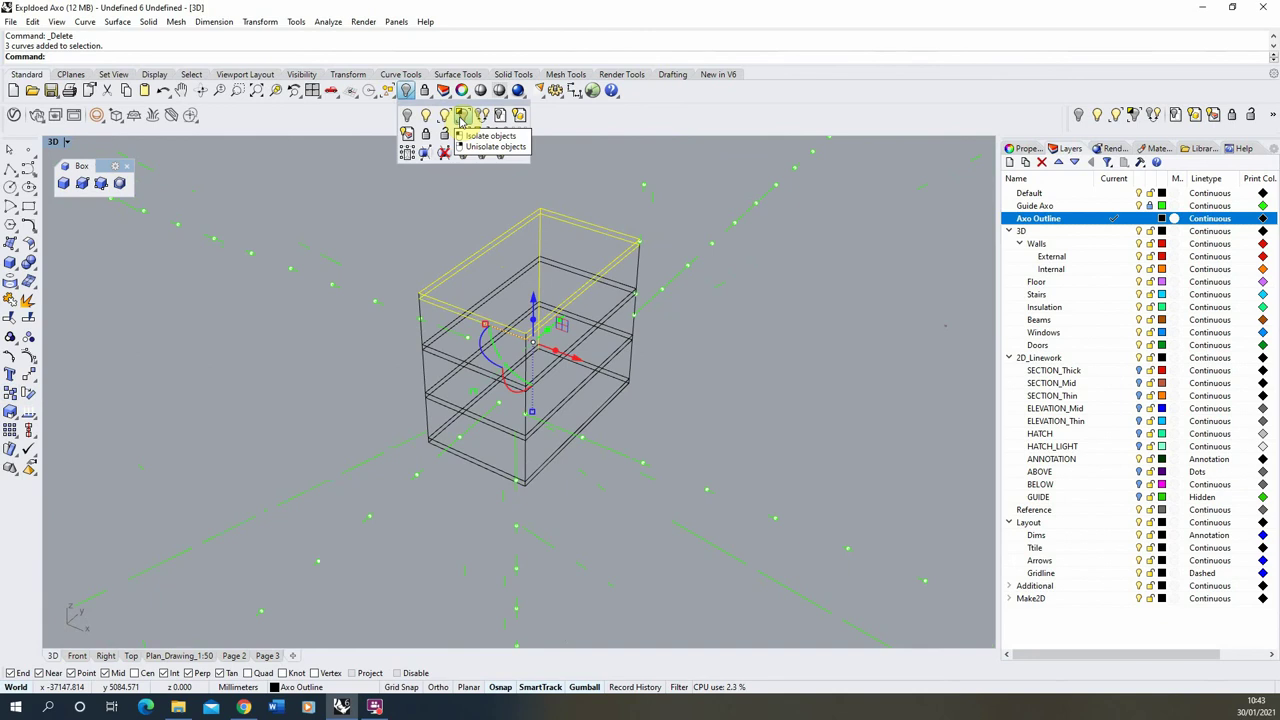
right_click(461, 118)
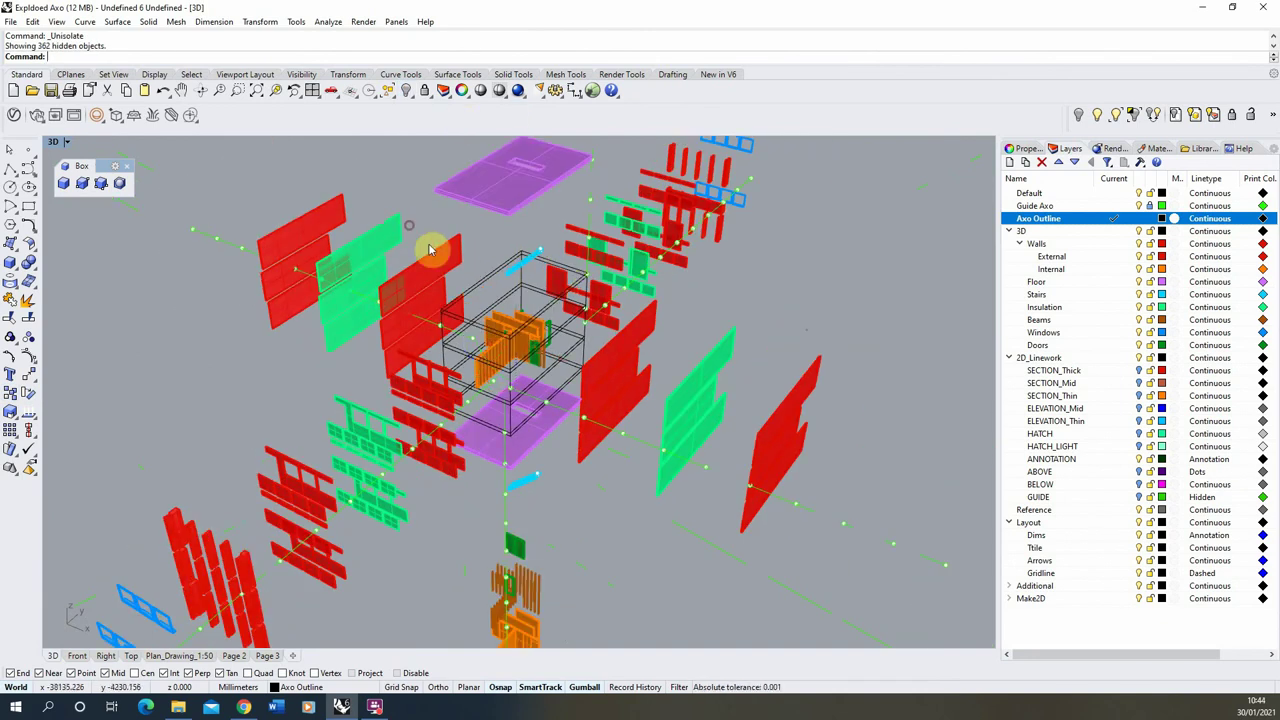
mouse_move(430, 249)
right_mouse_down()
mouse_move(429, 229)
mouse_move(363, 194)
mouse_move(457, 214)
mouse_move(427, 272)
right_mouse_up()
- Move the wall and insulation panel stacks on the outline's positive X side 3000 mm outward, one division along their guide
right_click_drag(500, 368, 521, 398)
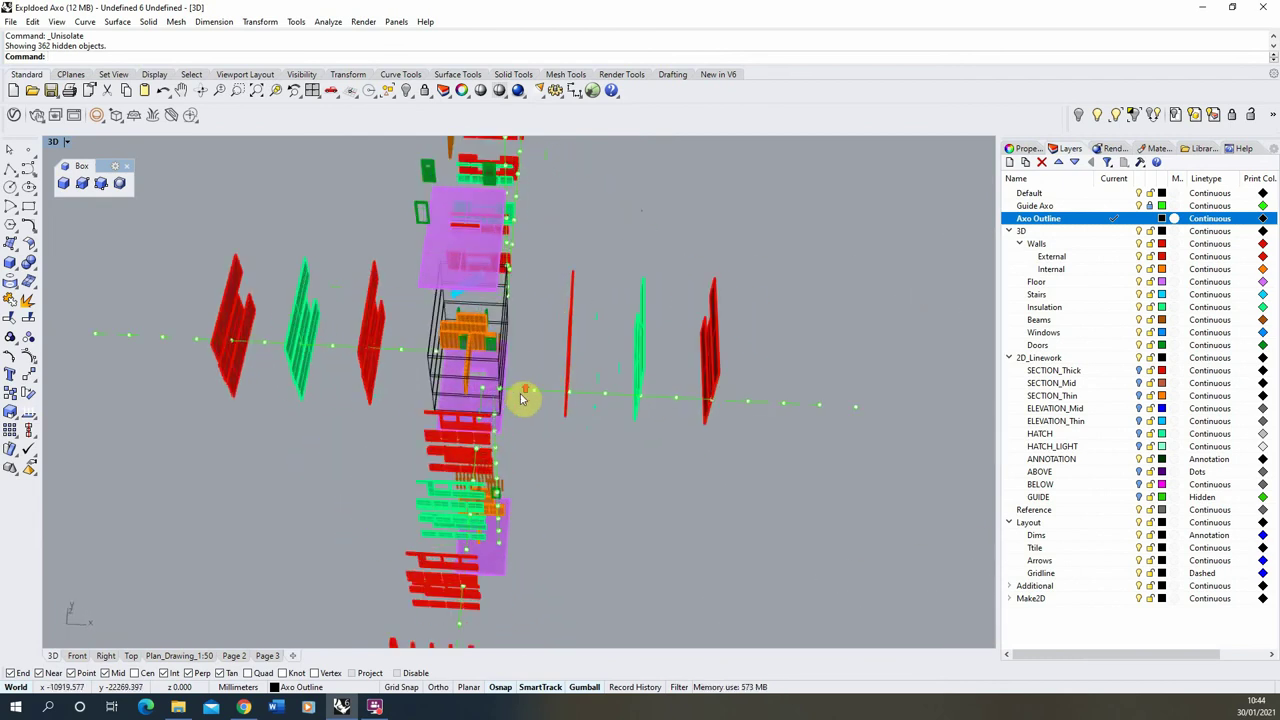
left_click_drag(548, 365, 560, 371)
right_click_drag(560, 371, 238, 268)
left_click(28, 374)
right_click_drag(620, 378, 686, 371)
scroll(509, 386, "up", 3)
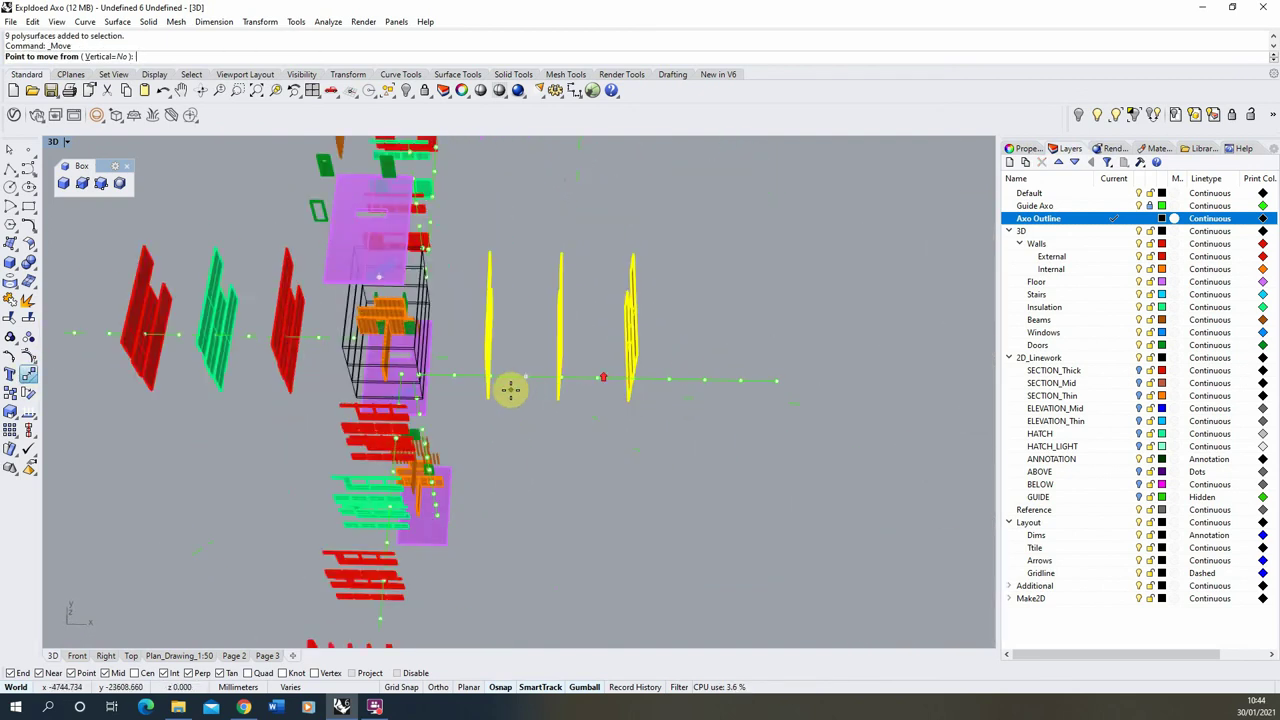
scroll(418, 365, "up", 3)
left_click(420, 367)
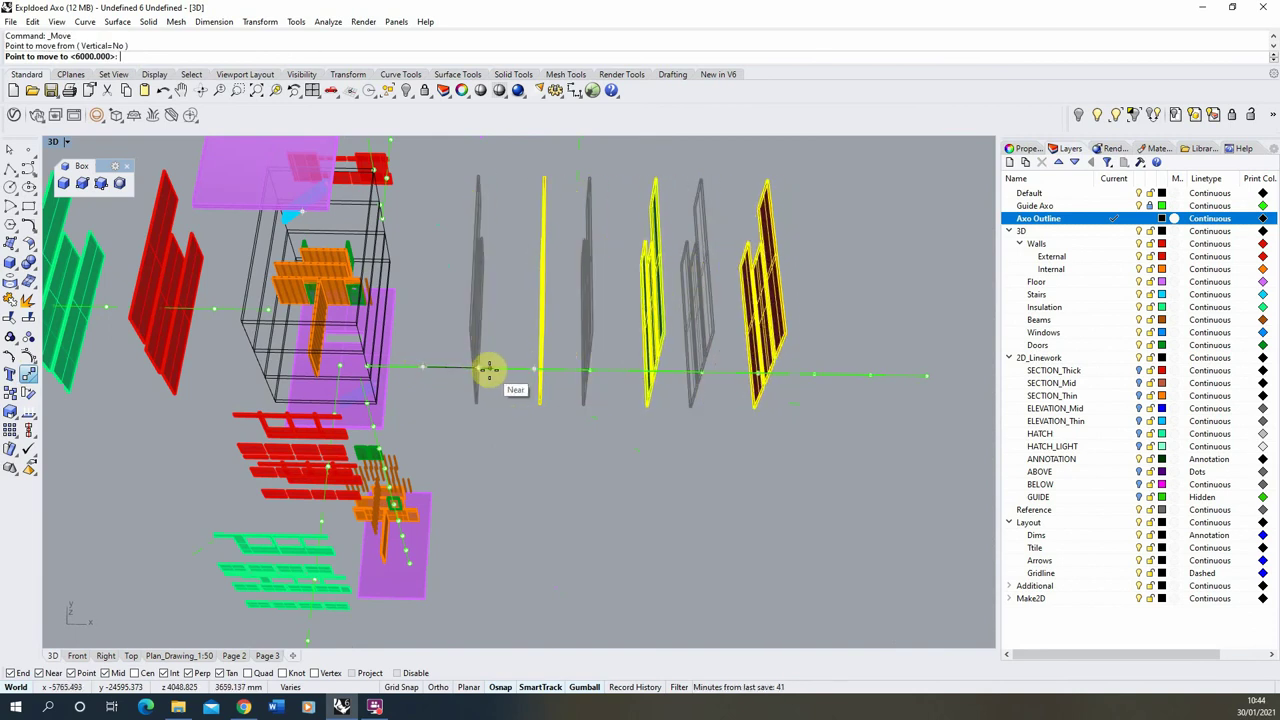
left_click(482, 370)
scroll(566, 369, "down", 8)
left_click(569, 411)
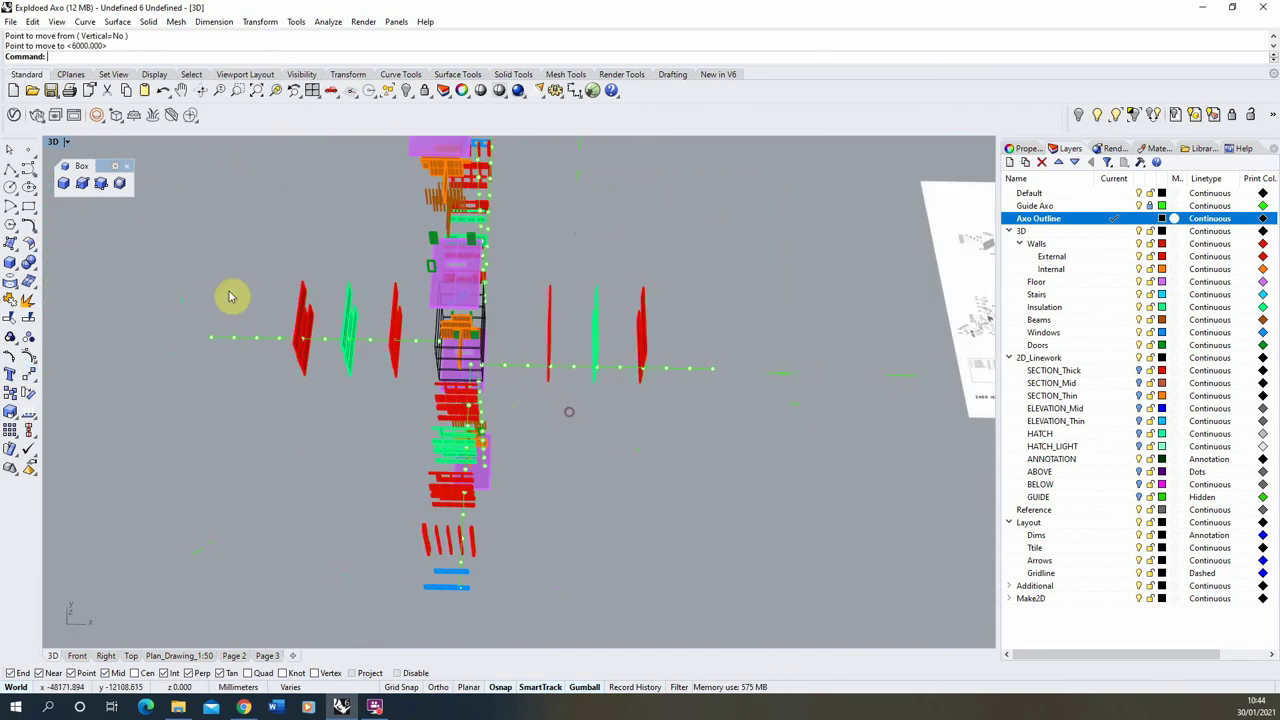
- Move the opposite wall and insulation stacks on the negative X side 3000 mm outward along their guide
left_click_drag(212, 232, 413, 397)
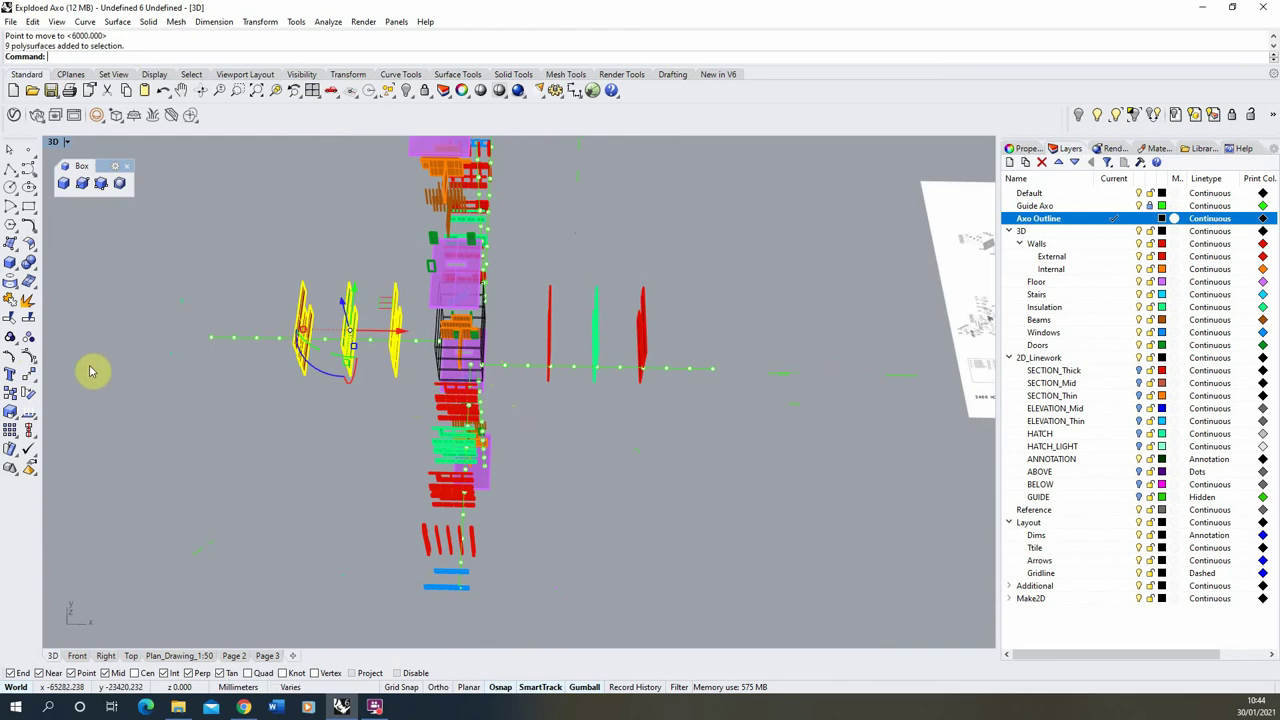
left_click(26, 374)
right_click_drag(125, 346, 286, 336)
left_click(260, 350)
left_click(228, 345)
left_click(220, 251)
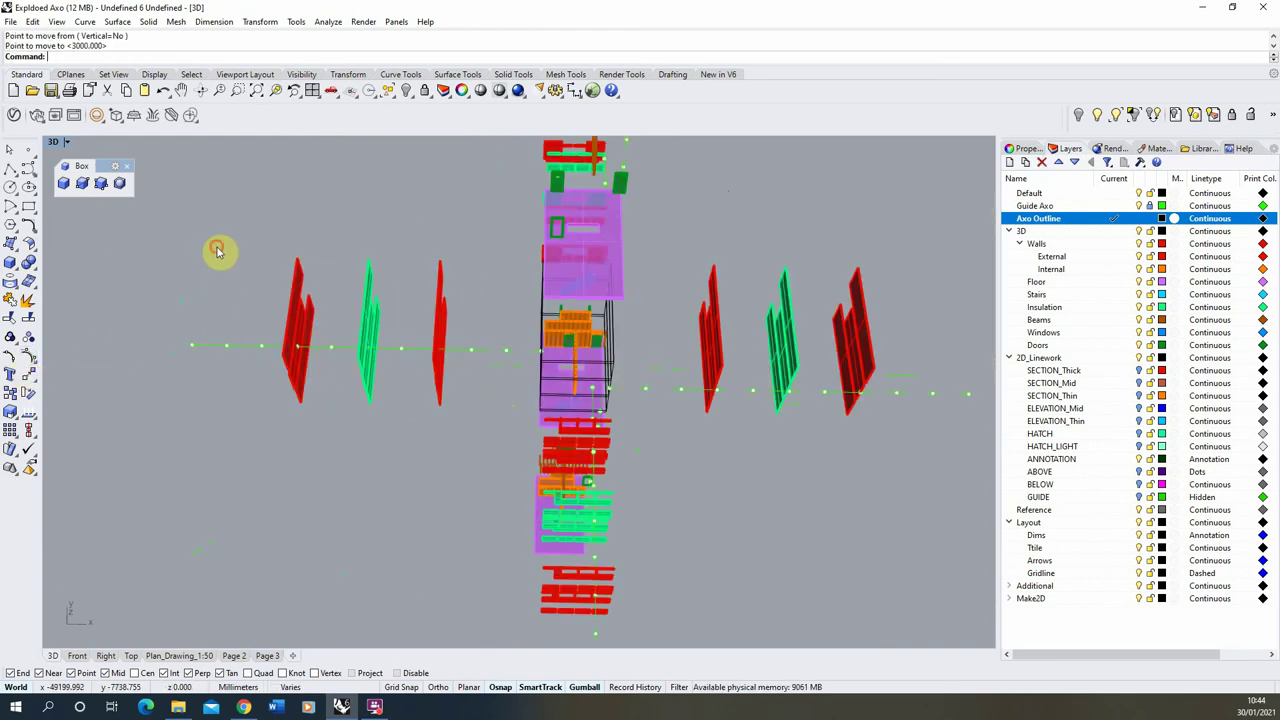
- Move all wall, insulation and window parts on the outline's negative Y side 3000 mm outward, one guide division
right_click_drag(522, 326, 350, 282)
left_click_drag(82, 366, 411, 544)
left_click_drag(461, 322, 74, 540)
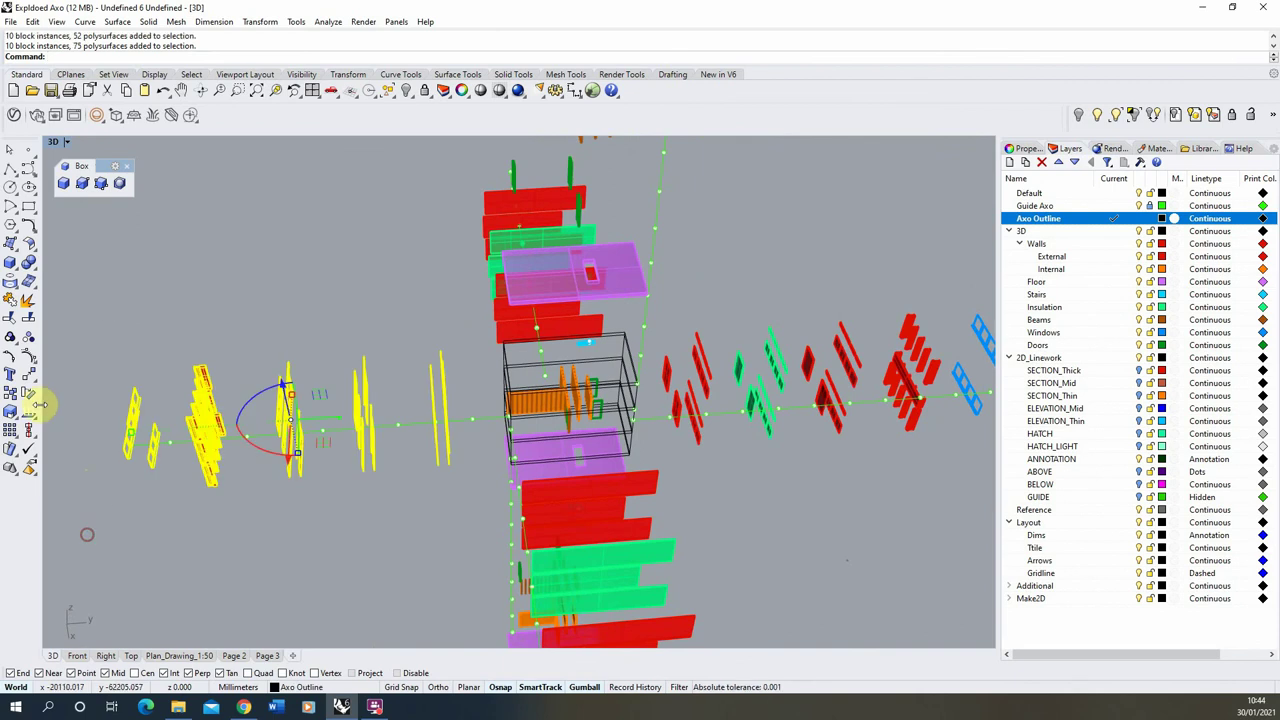
left_click(28, 376)
scroll(449, 414, "up", 5)
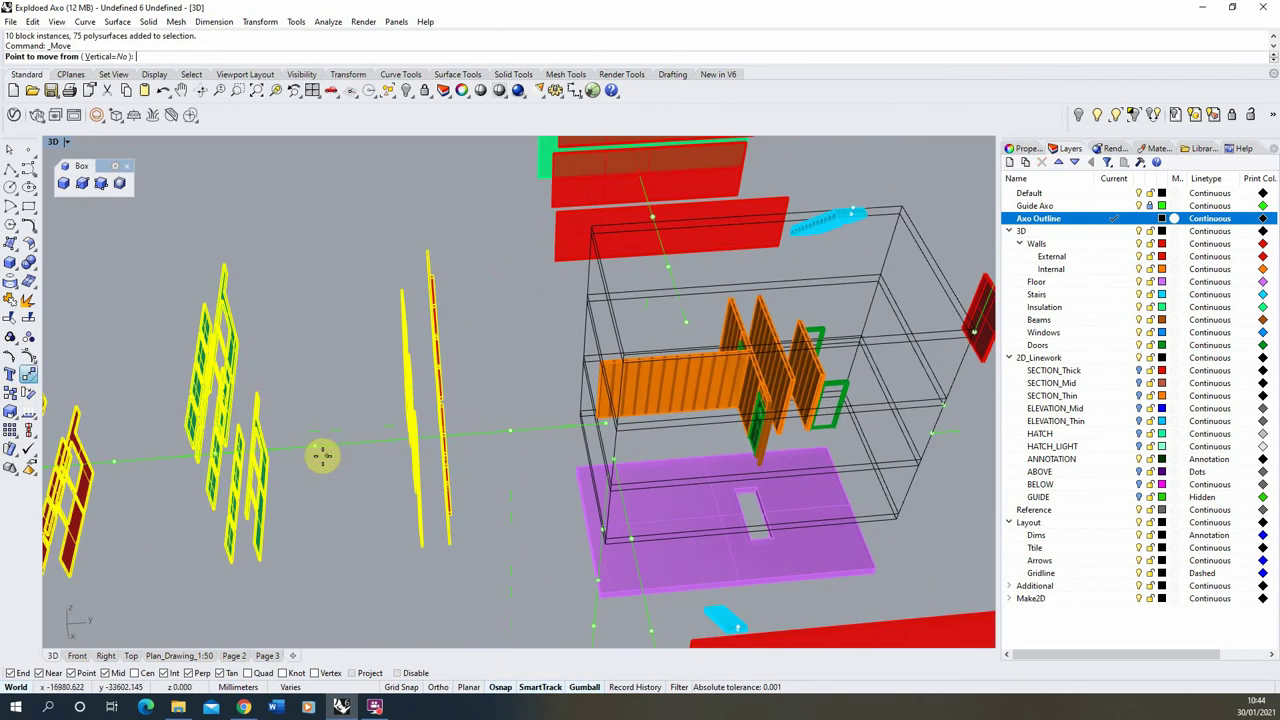
left_click(605, 424)
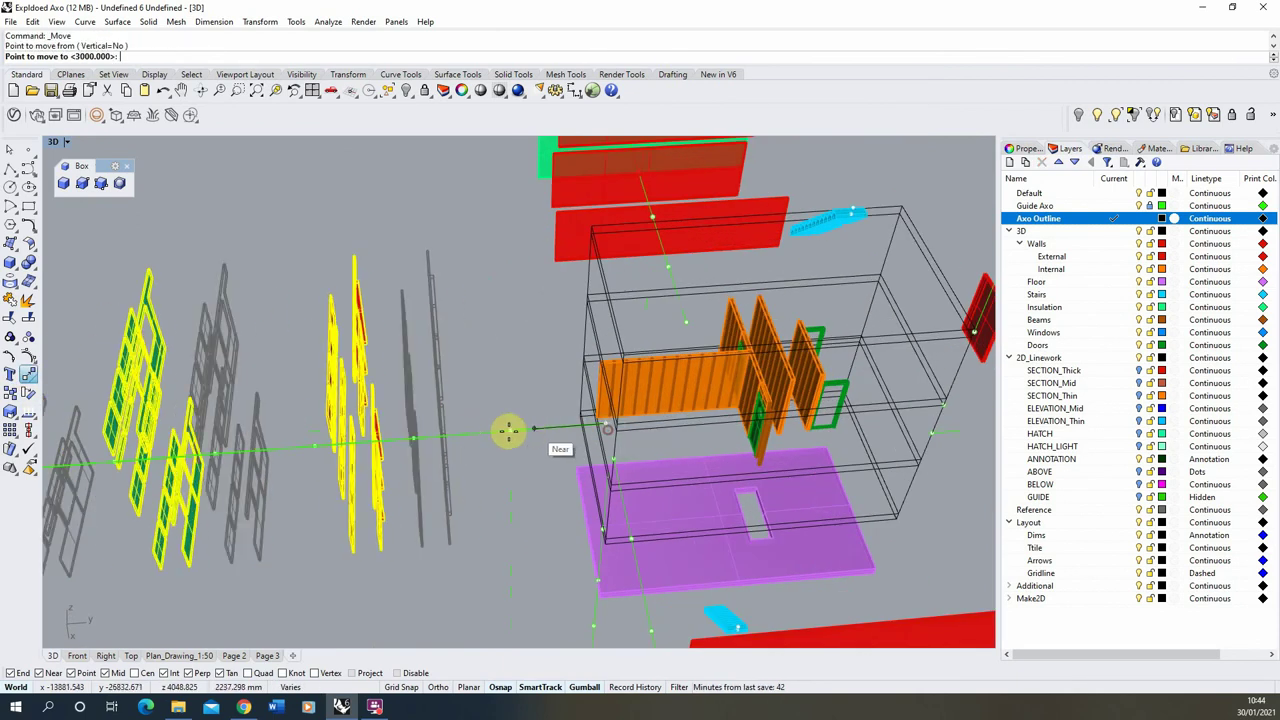
left_click(508, 430)
left_click(275, 374)
- Move all wall, insulation and window parts on the positive Y side 3000 mm outward along their guide
scroll(280, 374, "down", 8)
right_click_drag(606, 363, 527, 338)
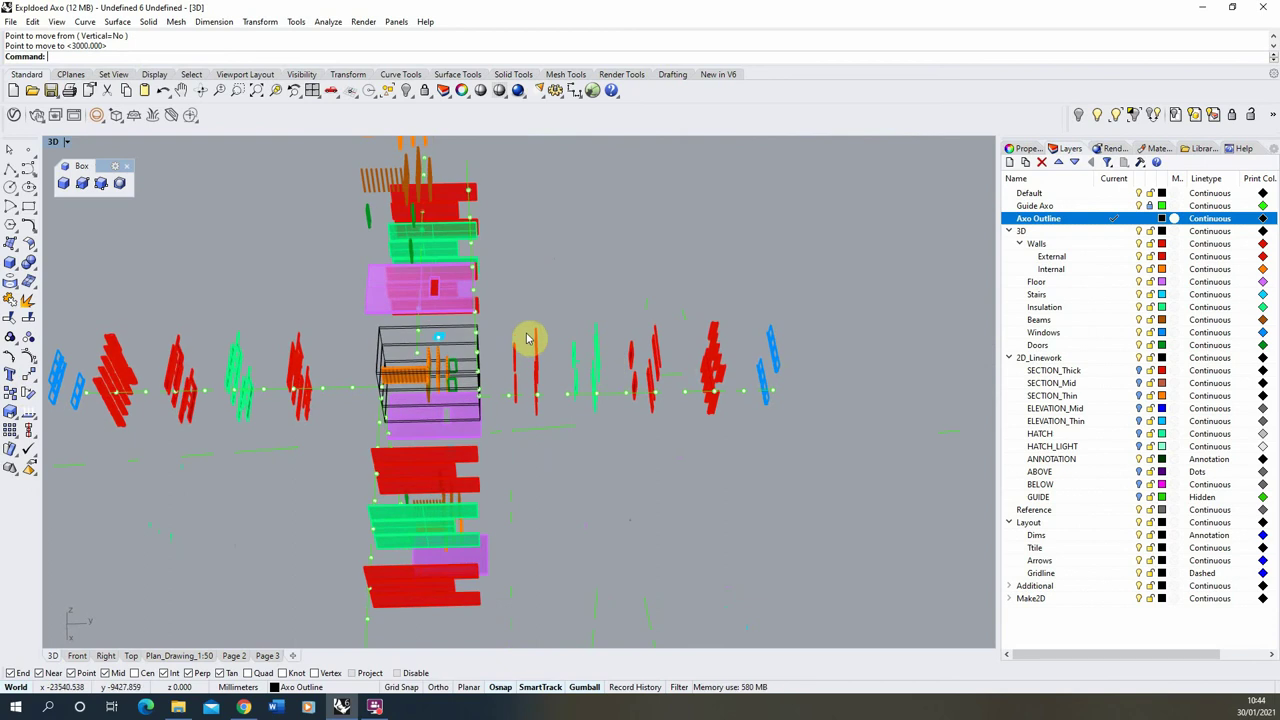
left_click_drag(703, 402, 680, 432)
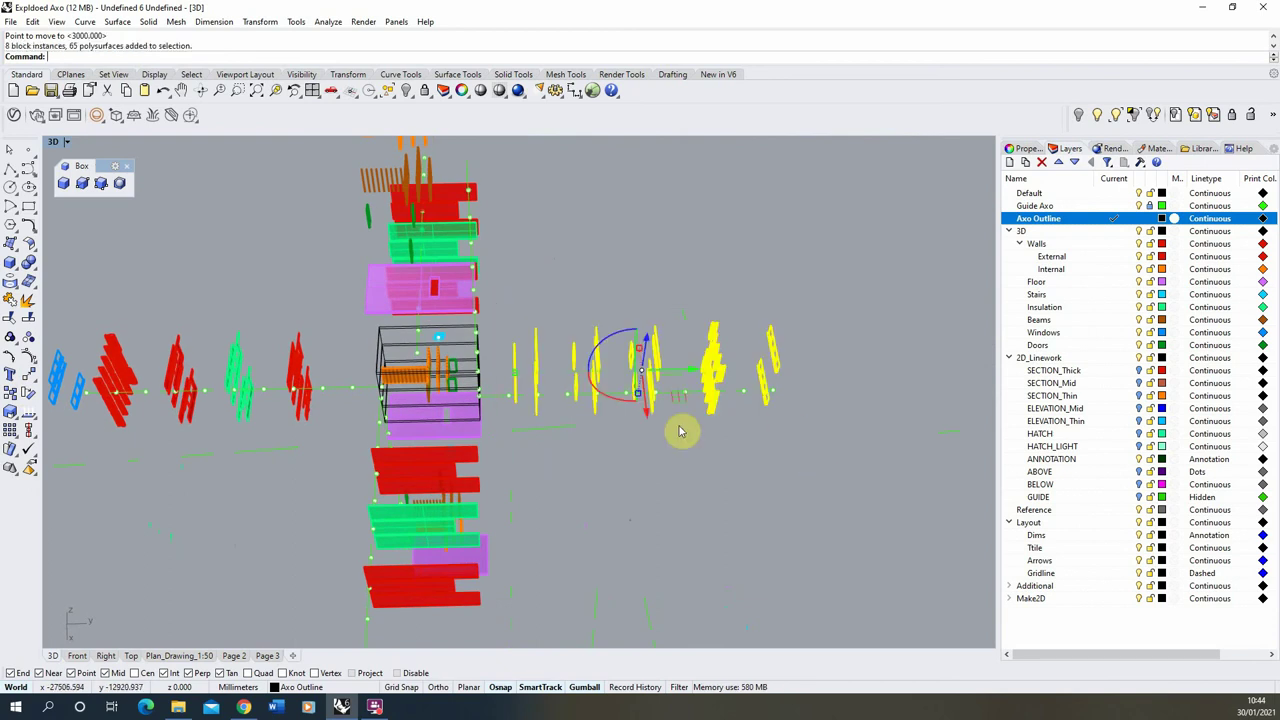
left_click(27, 377)
scroll(420, 300, "up", 6)
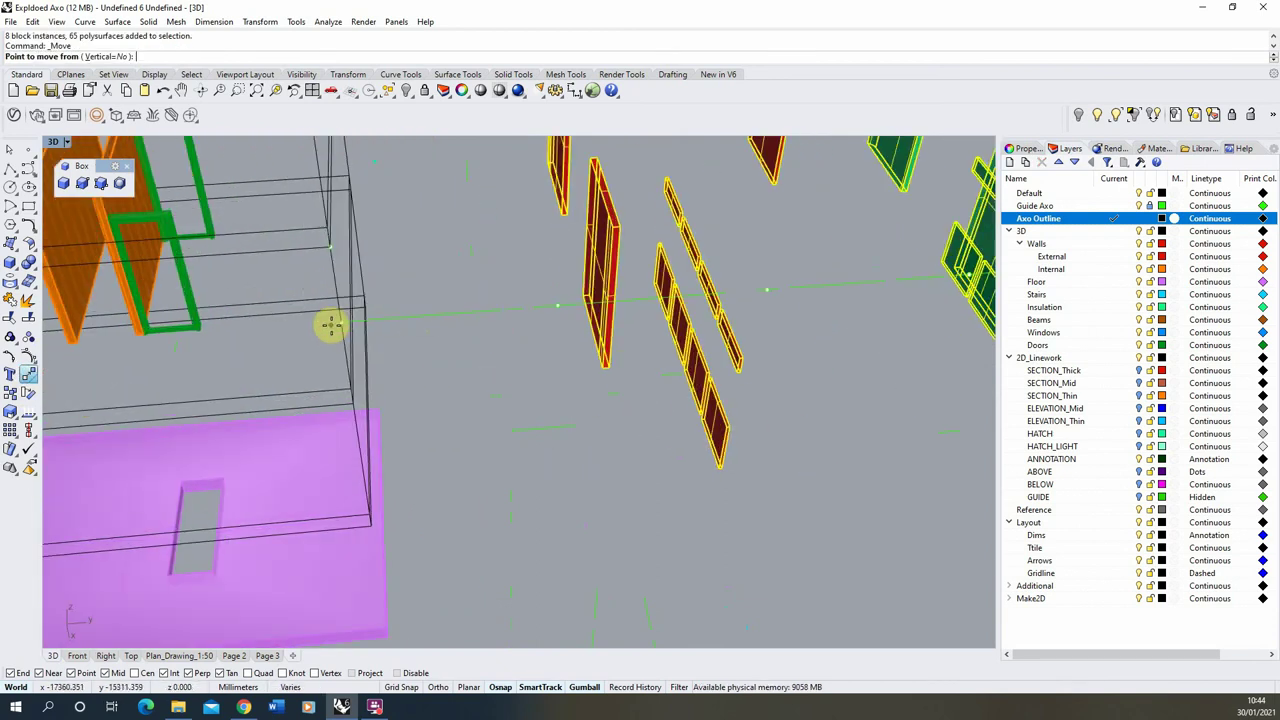
left_click(331, 325)
scroll(557, 306, "down", 5)
left_click(607, 316)
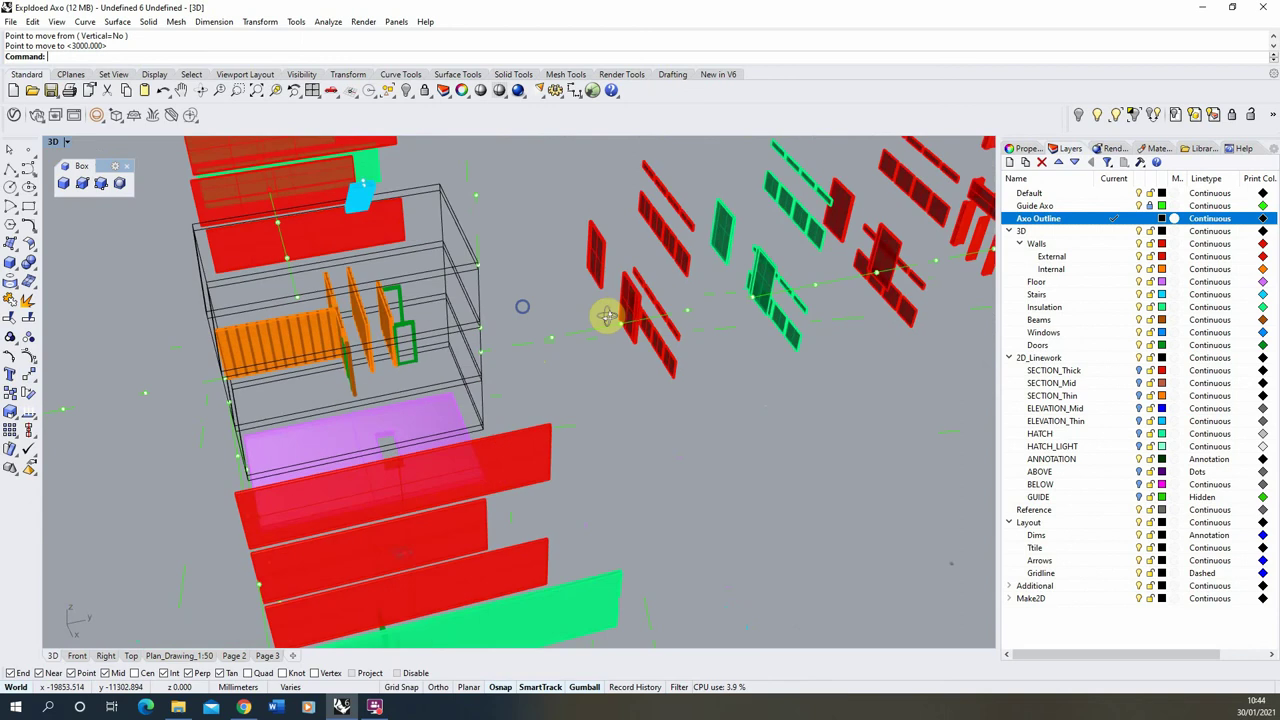
- Move the stack of floors, doors, beams, internal walls and stair above the outline 3000 mm up along the vertical guide
scroll(629, 350, "down", 8)
right_click_drag(607, 316, 589, 271)
scroll(589, 271, "down", 3)
scroll(610, 235, "up", 3)
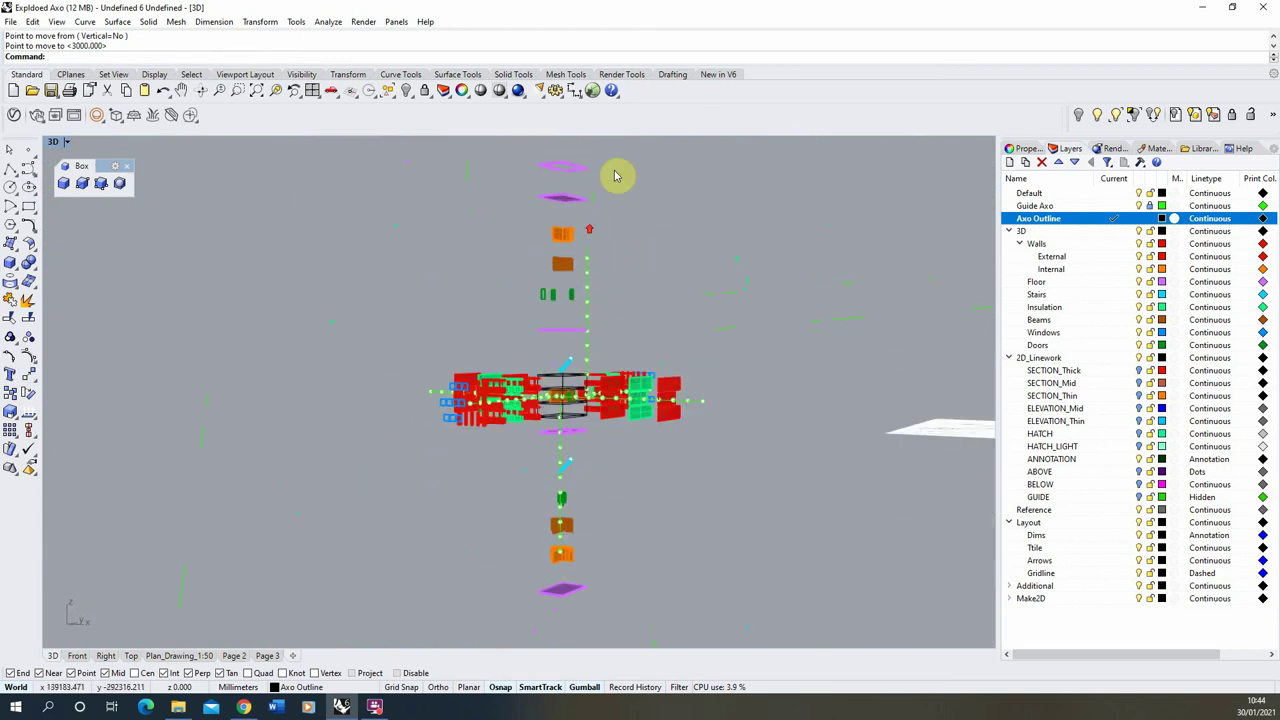
left_click_drag(530, 325, 535, 370)
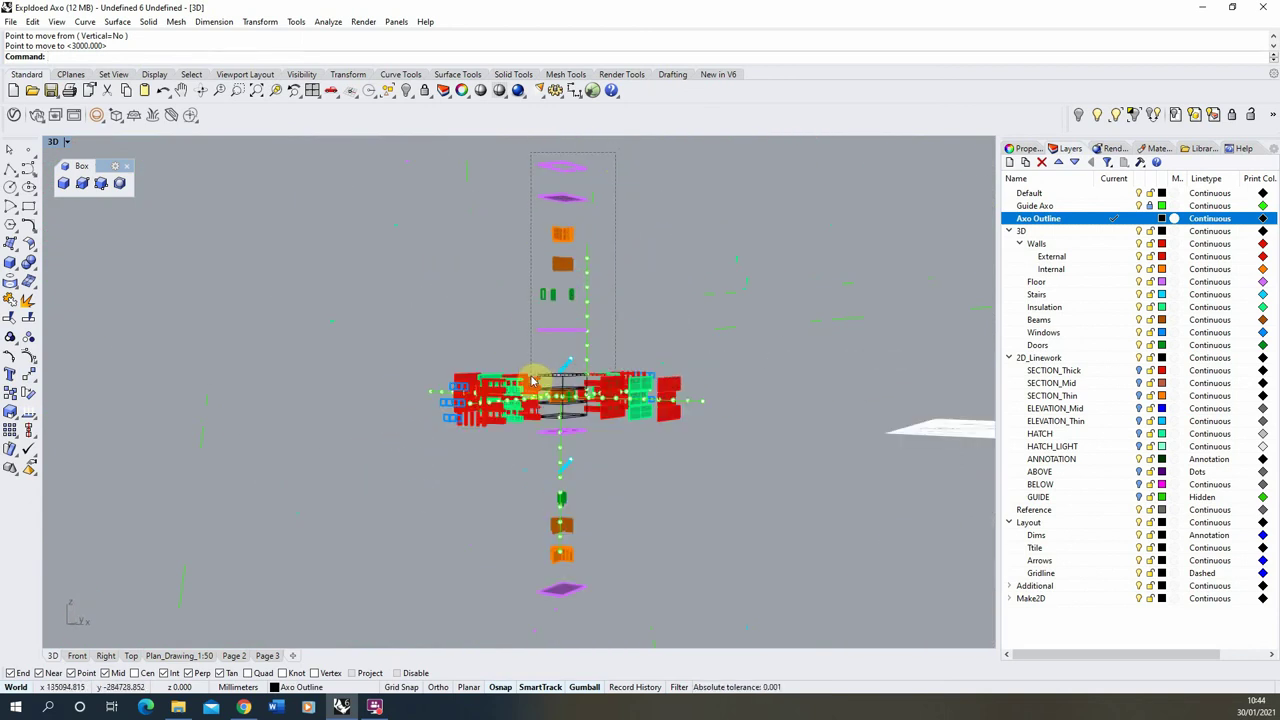
left_click_drag(535, 375, 535, 375)
scroll(606, 371, "up", 5)
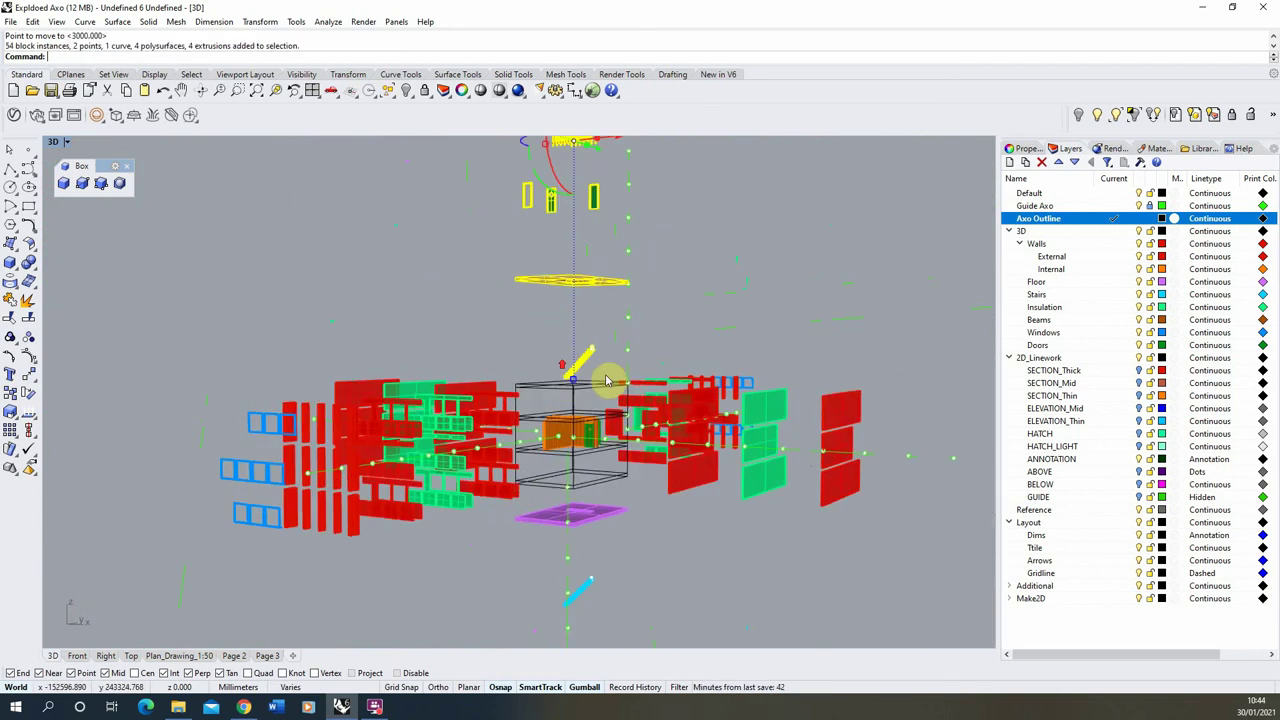
left_click(28, 373)
left_click(673, 313)
left_click(669, 220)
scroll(650, 250, "down", 6)
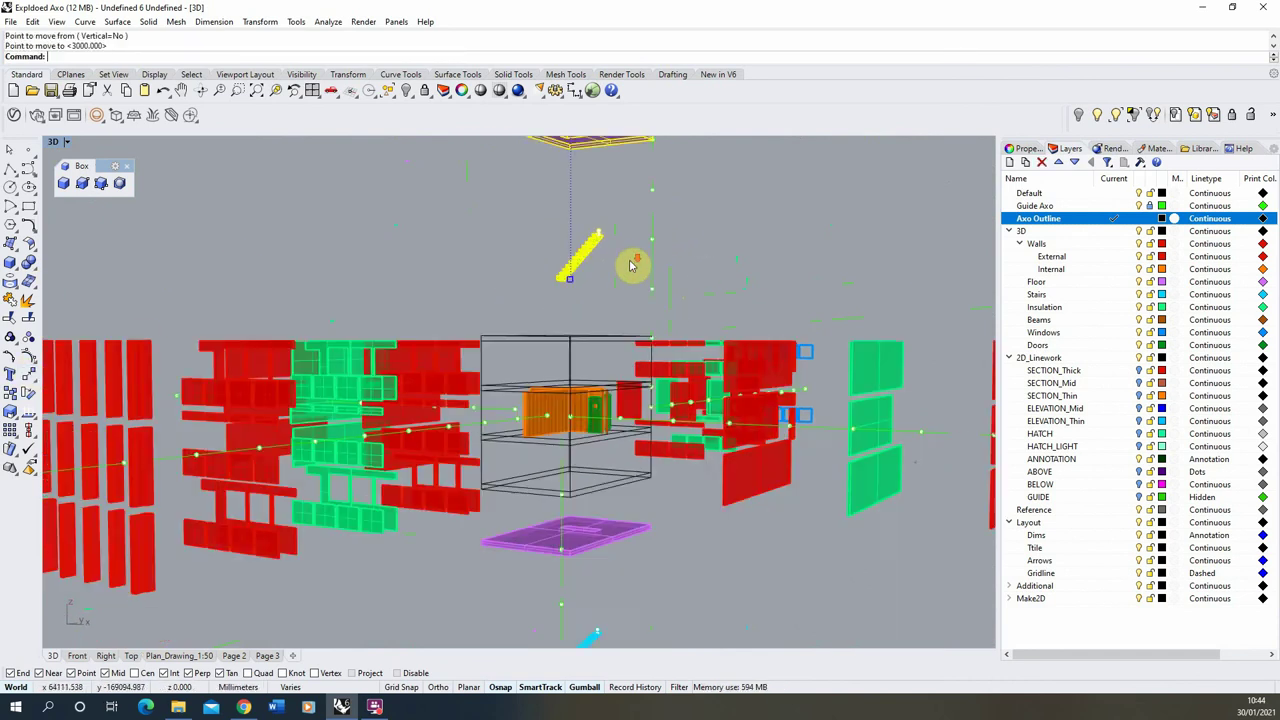
- Move the stack of parts below the outline down by one division of the lower vertical guide
scroll(640, 362, "down", 4)
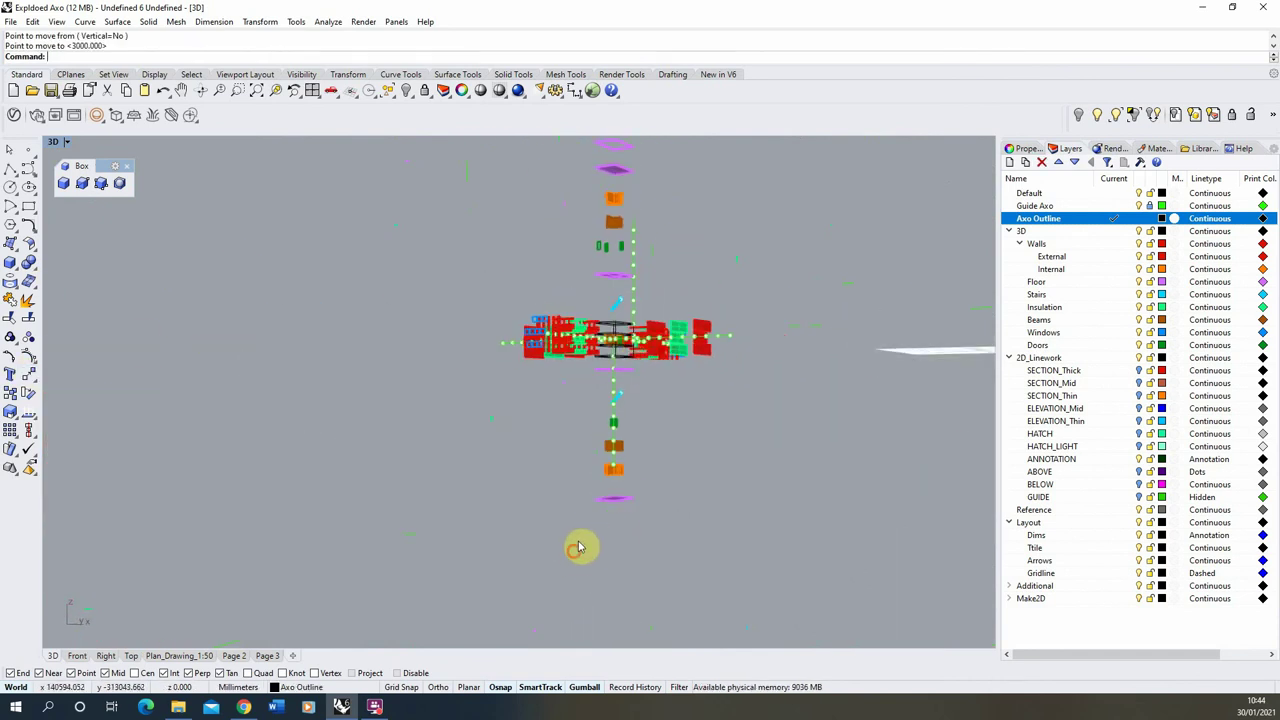
left_click_drag(655, 372, 656, 365)
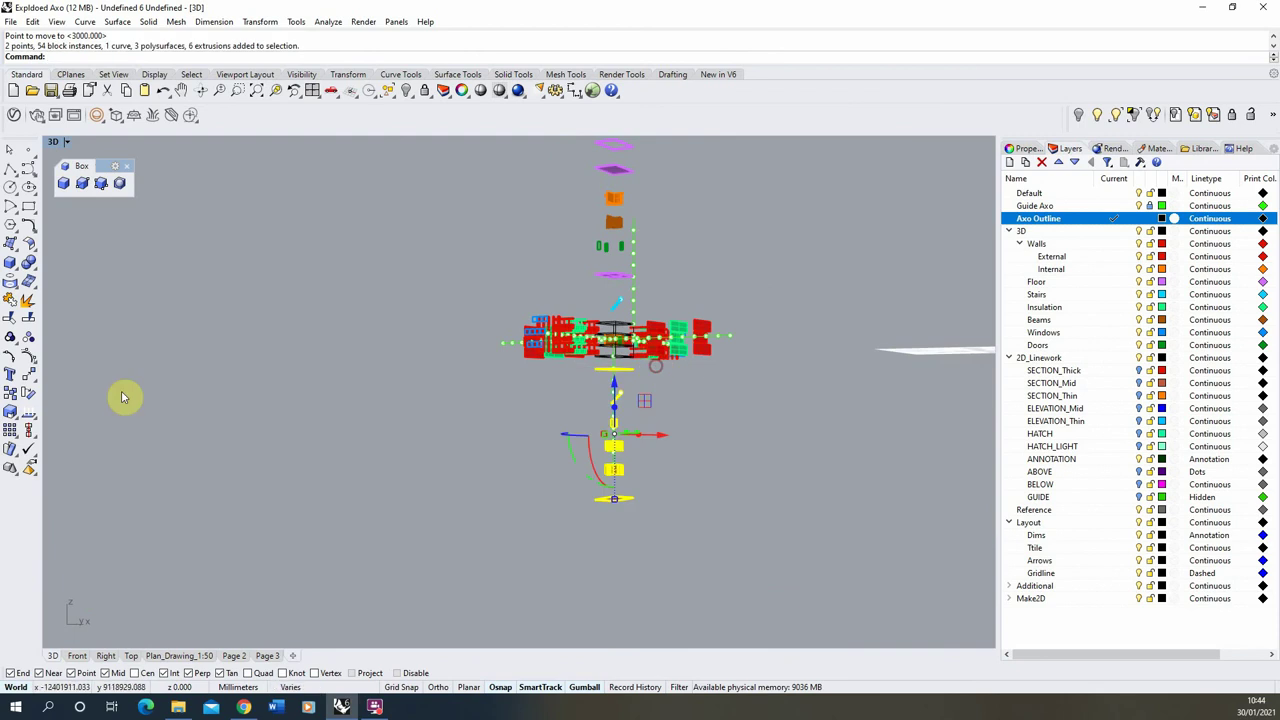
left_click(28, 373)
scroll(600, 388, "up", 5)
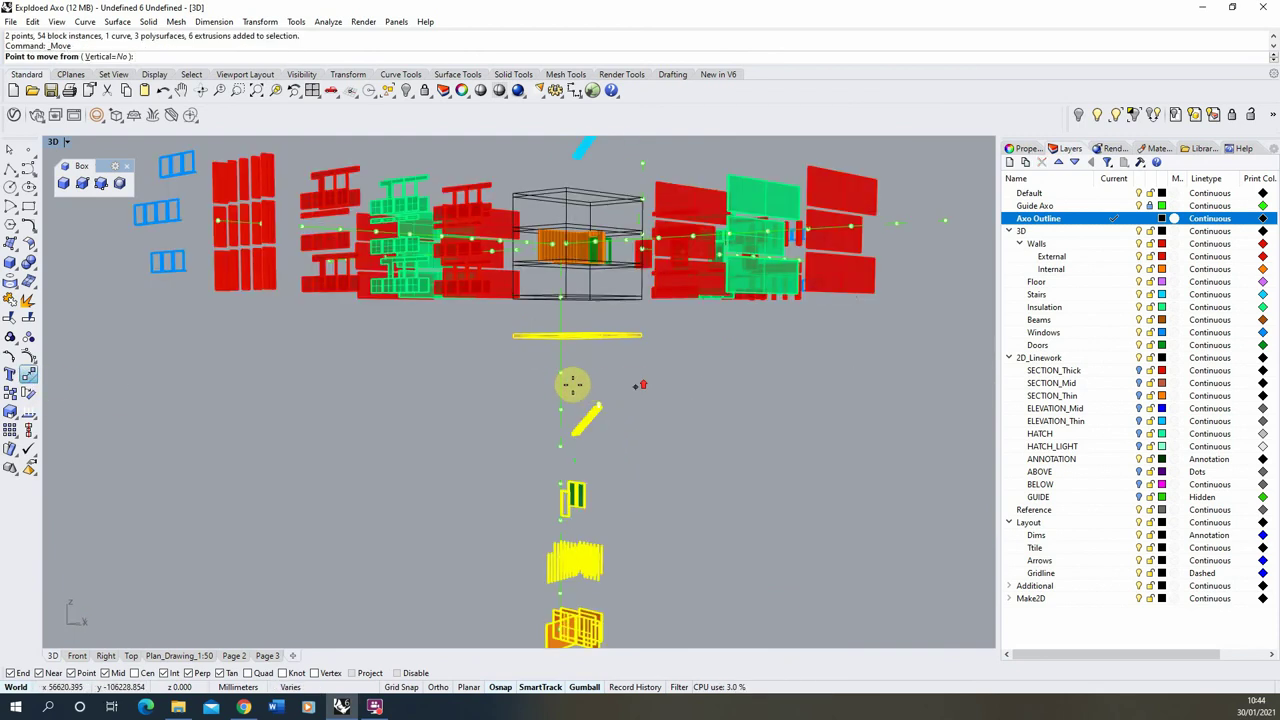
left_click(559, 372)
left_click(560, 409)
left_click(497, 397)
- Examine the exploded parts on the reference drawing sheet beside the model
scroll(497, 397, "down", 6)
mouse_move(505, 394)
right_mouse_down()
mouse_move(569, 371)
mouse_move(570, 420)
mouse_move(444, 323)
mouse_move(606, 286)
mouse_move(523, 314)
mouse_move(580, 320)
mouse_move(580, 356)
mouse_move(503, 280)
mouse_move(595, 364)
mouse_move(283, 354)
mouse_move(283, 320)
mouse_move(468, 316)
mouse_move(623, 366)
mouse_move(591, 371)
mouse_move(354, 303)
right_mouse_up()
scroll(354, 303, "down", 5)
scroll(687, 562, "up", 10)
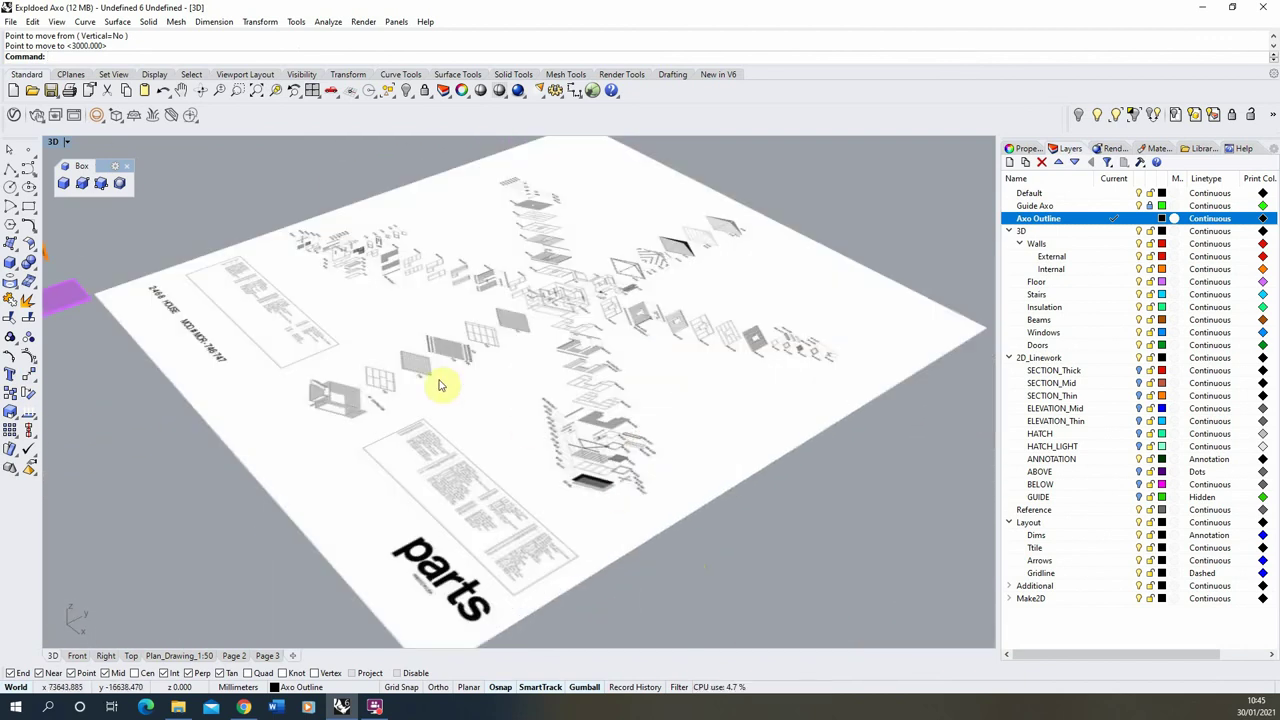
right_click_drag(440, 383, 505, 412)
scroll(506, 332, "up", 10)
scroll(524, 357, "down", 6)
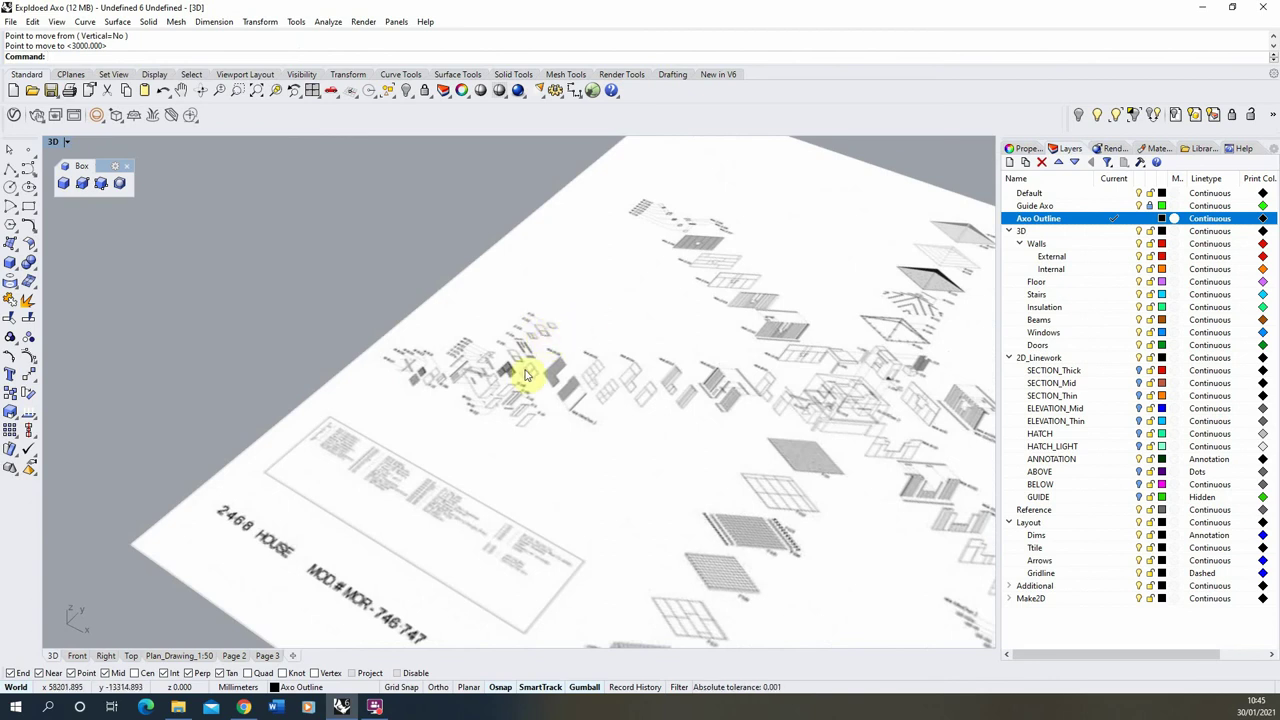
scroll(617, 497, "down", 10)
- Examine the whole exploded model from several angles, checking the spacing of the parts around the outline
scroll(156, 329, "up", 5)
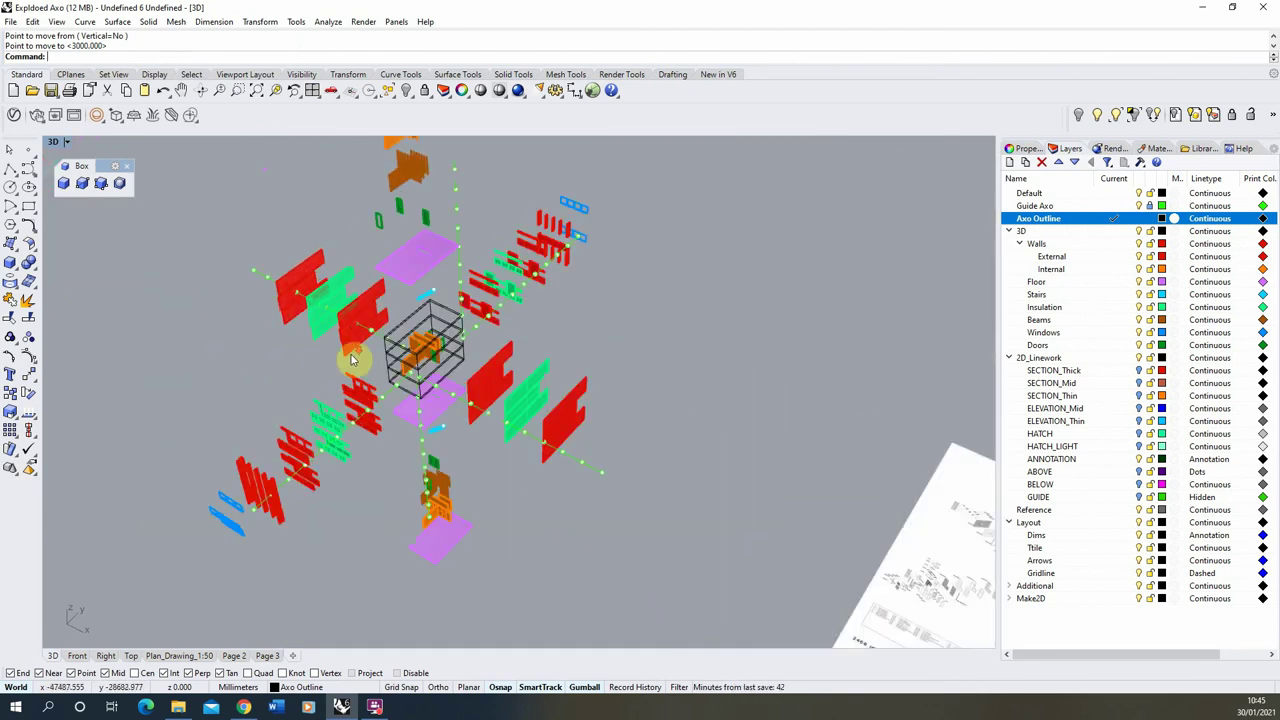
scroll(390, 382, "down", 7)
right_click_drag(320, 334, 305, 306)
scroll(249, 305, "up", 2)
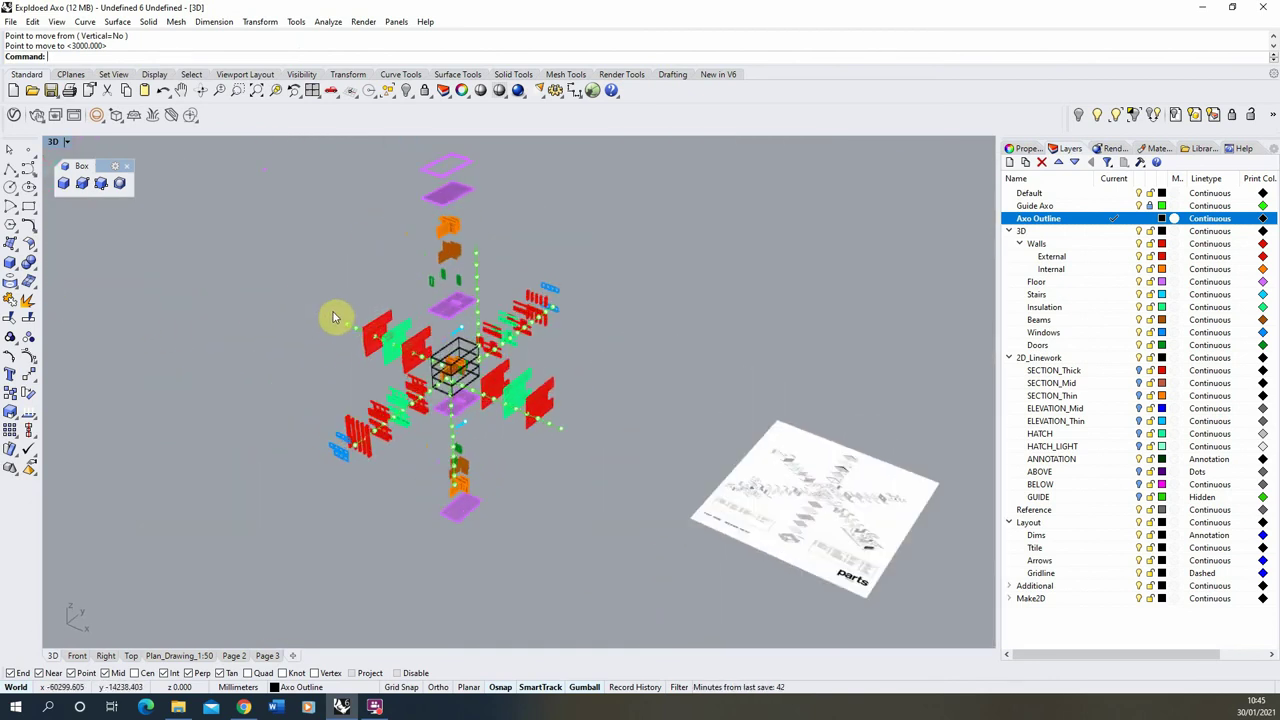
right_click_drag(388, 240, 373, 293)
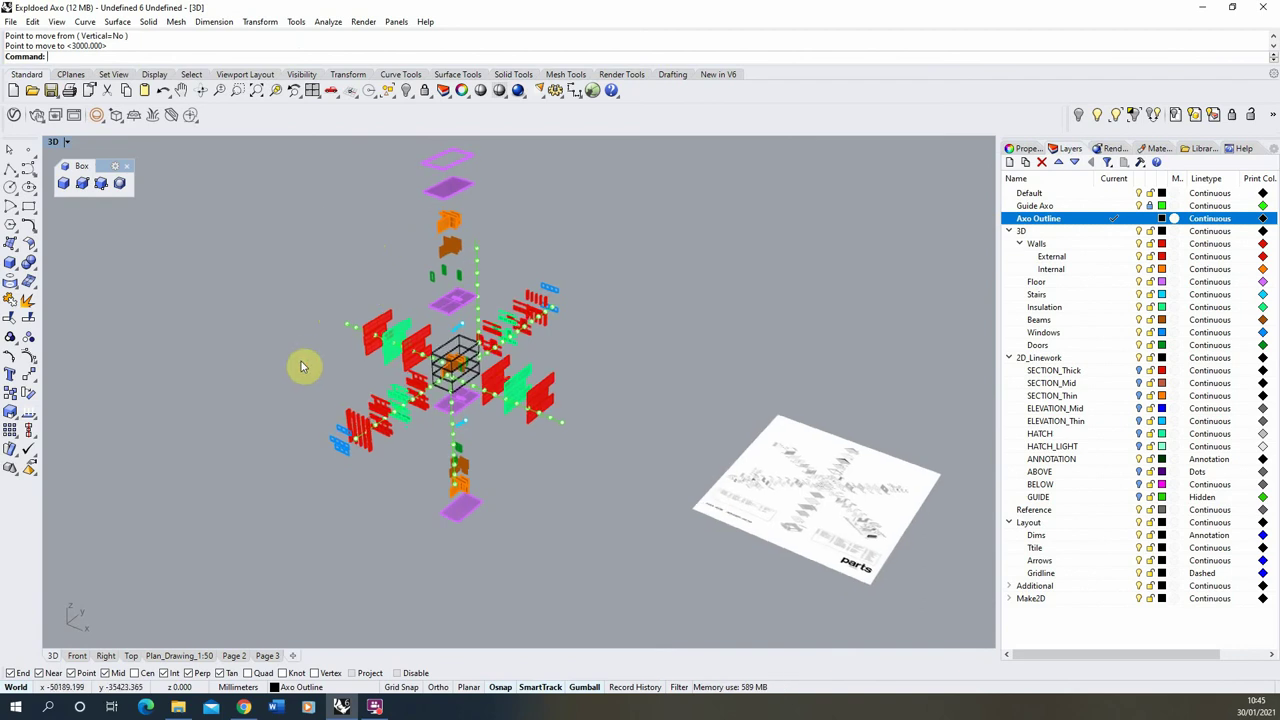
scroll(308, 385, "up", 3)
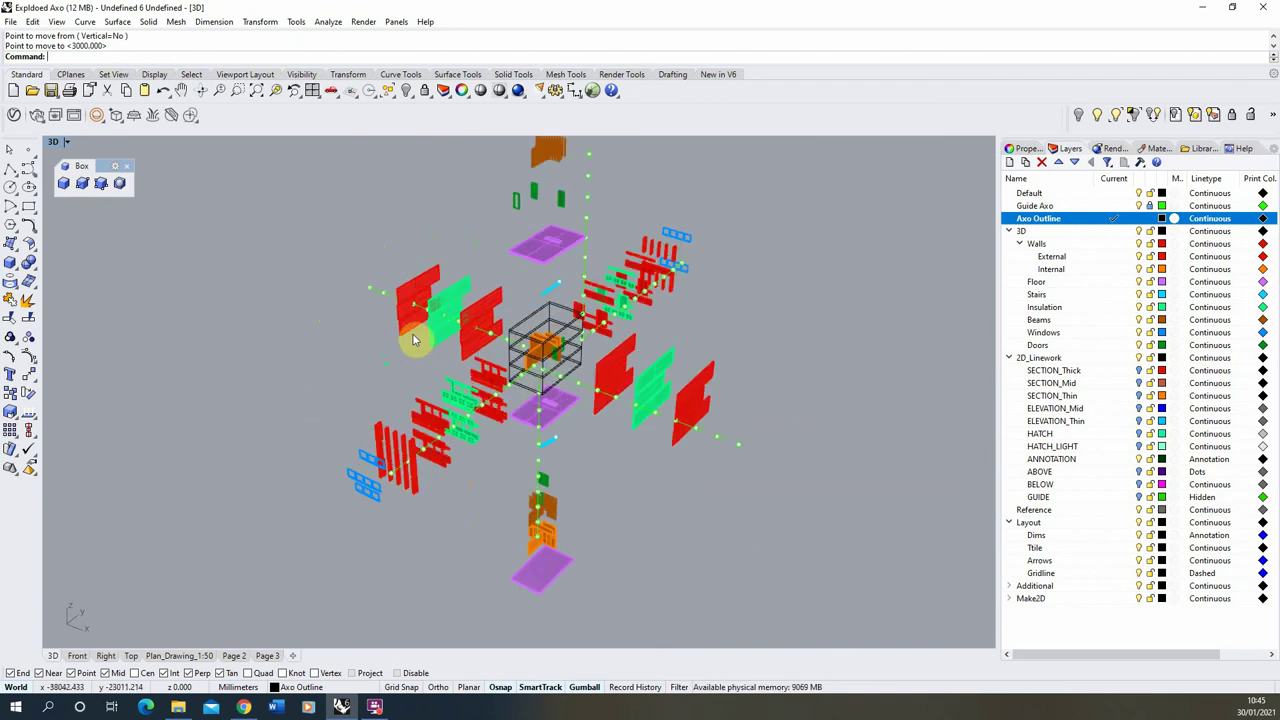
scroll(468, 366, "down", 4)
scroll(414, 284, "up", 2)
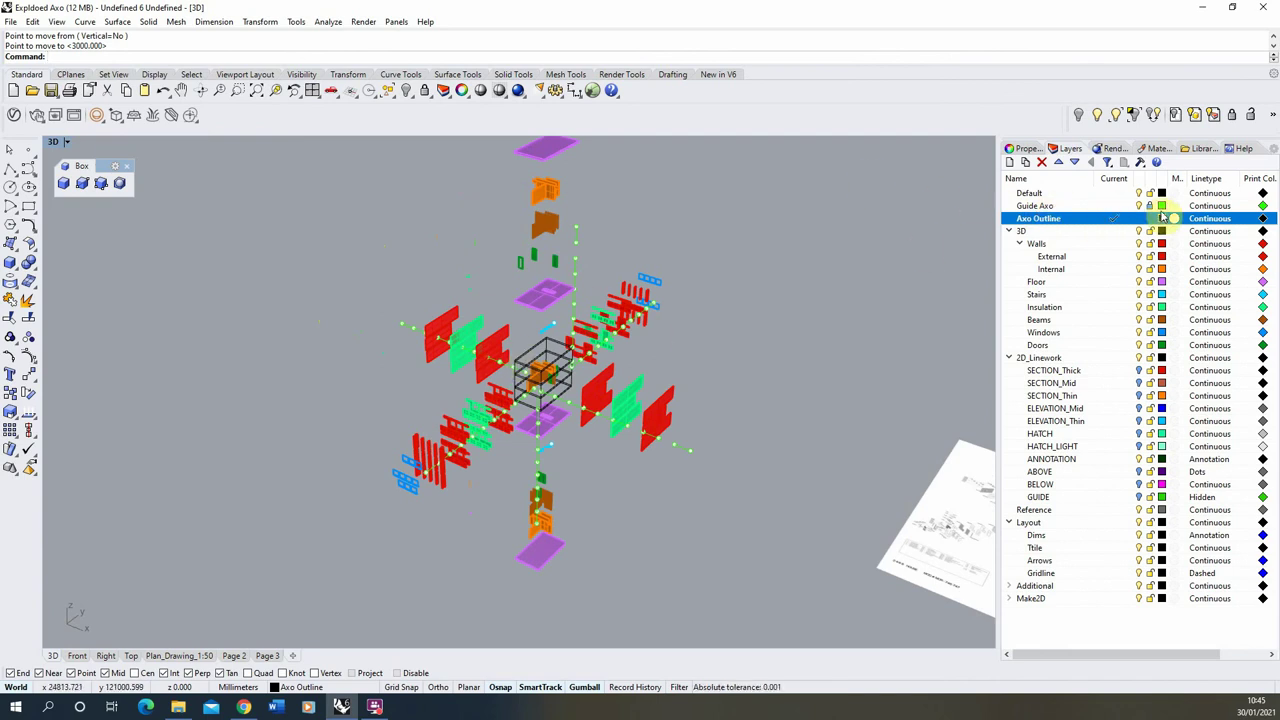
scroll(430, 345, "down", 2)
right_click_drag(561, 270, 782, 254)
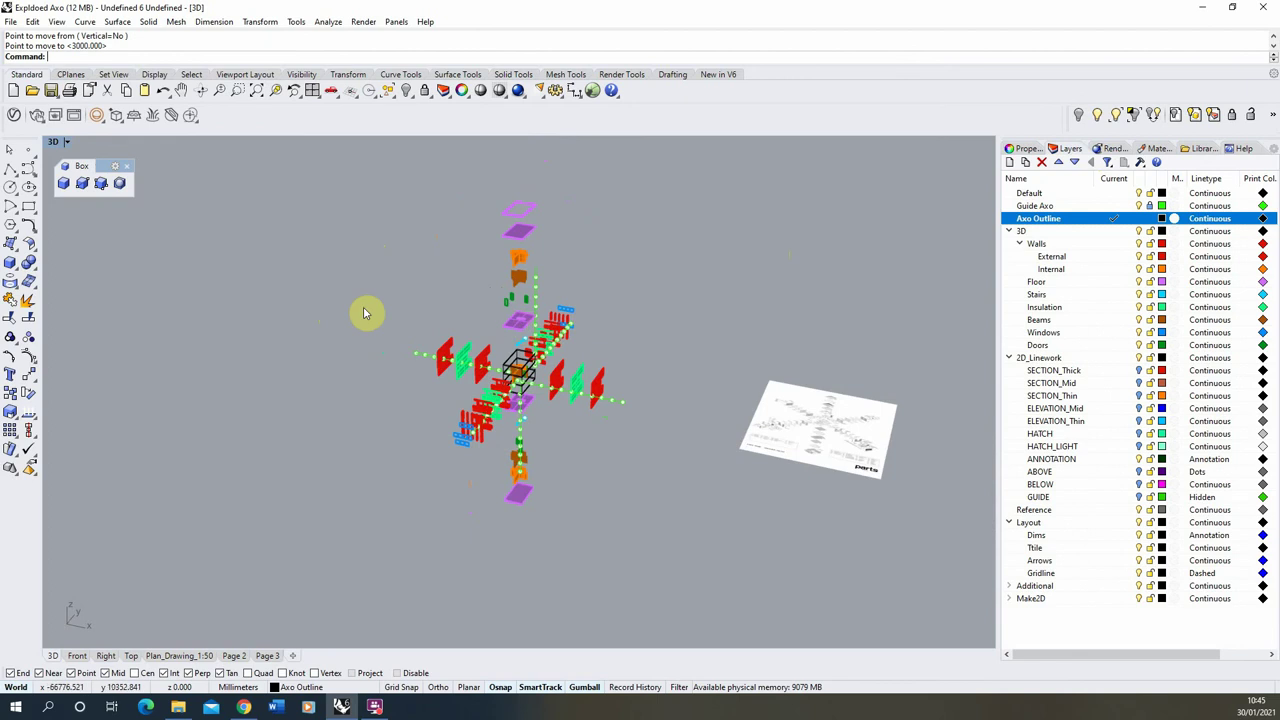
scroll(565, 372, "up", 5)
mouse_move(547, 415)
right_mouse_down()
mouse_move(500, 405)
mouse_move(490, 430)
mouse_move(546, 437)
right_mouse_up()
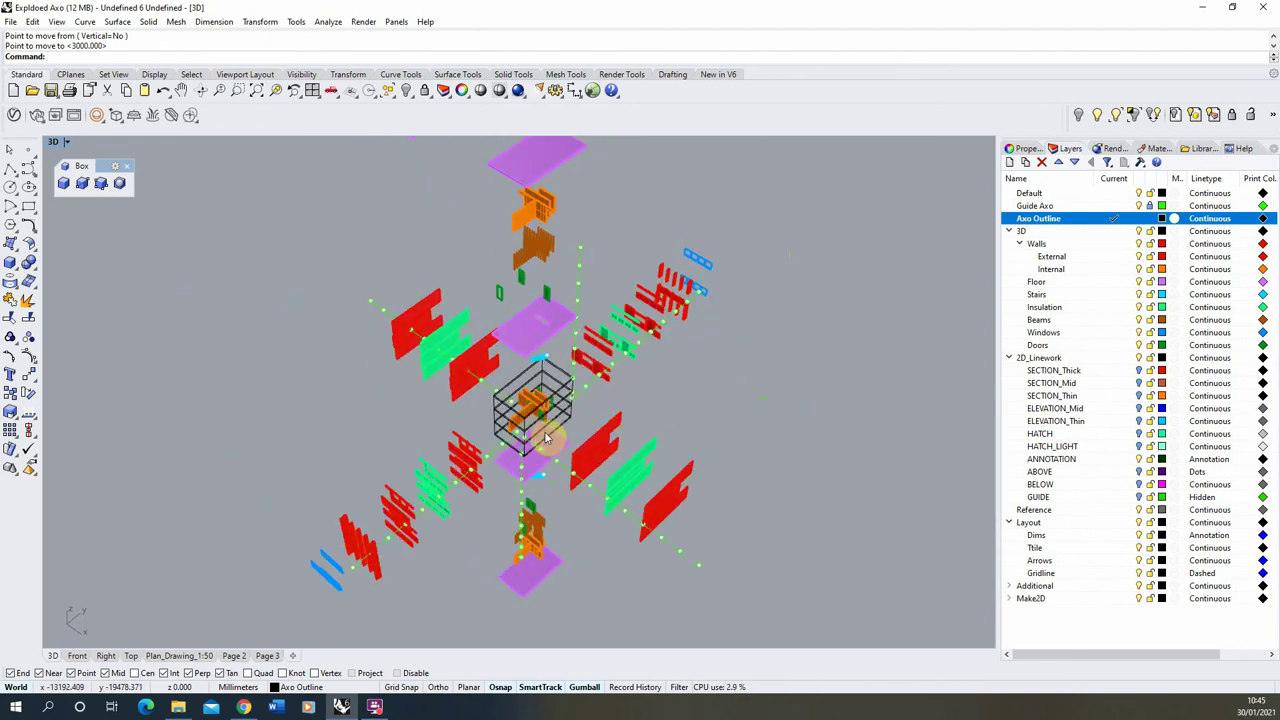
- Hide the Guide Axo layer and copy the complete exploded model to an empty area beside the original
scroll(595, 292, "down", 4)
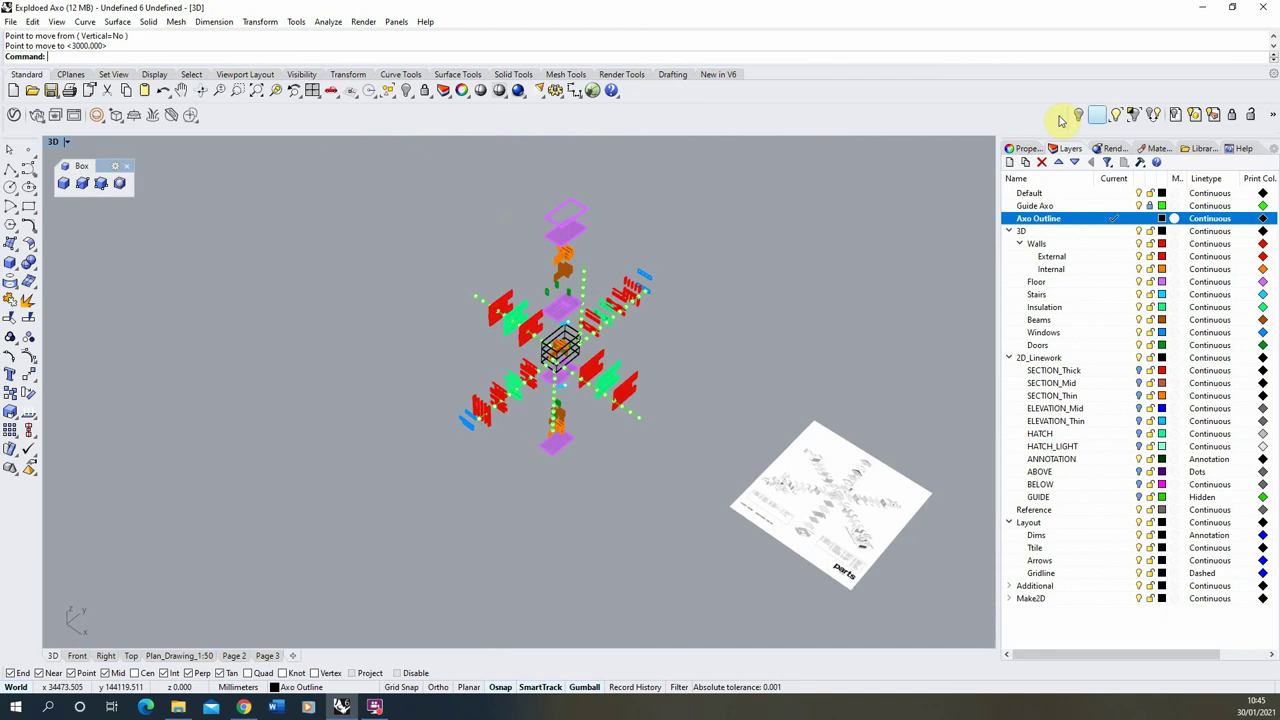
right_click_drag(538, 277, 606, 235)
left_click(1143, 208)
left_click_drag(640, 220, 440, 497)
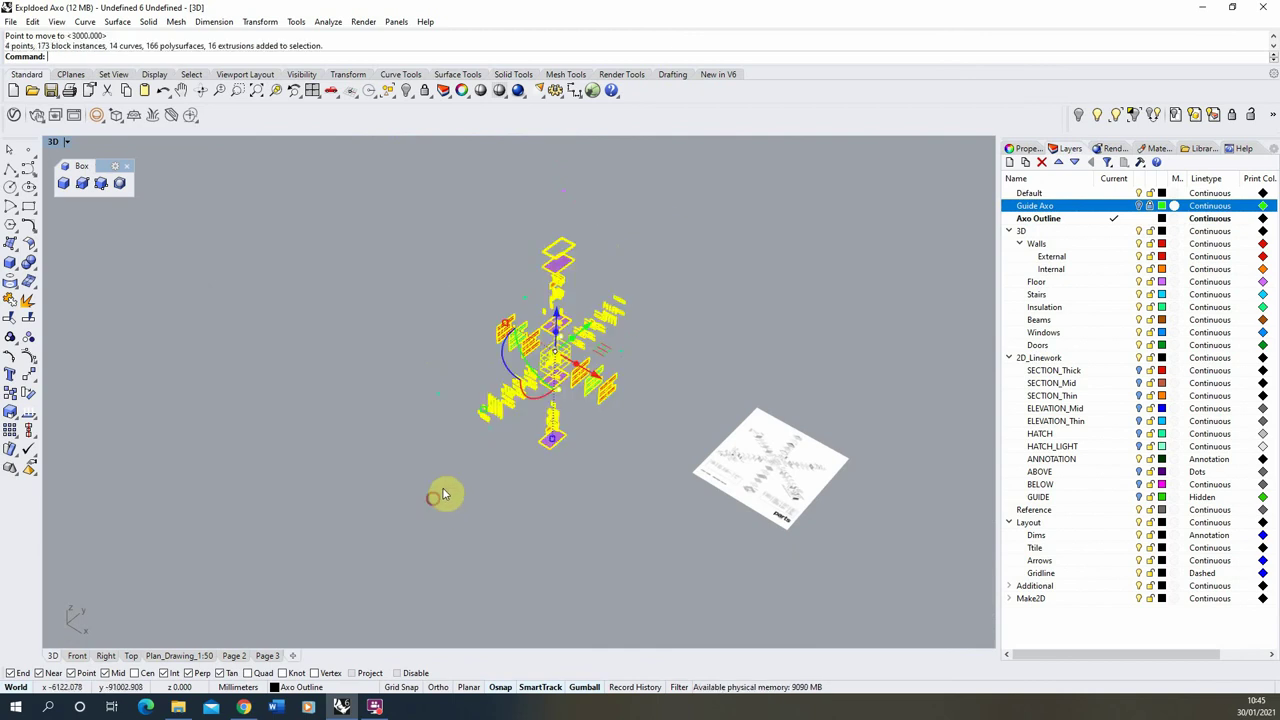
left_click(10, 393)
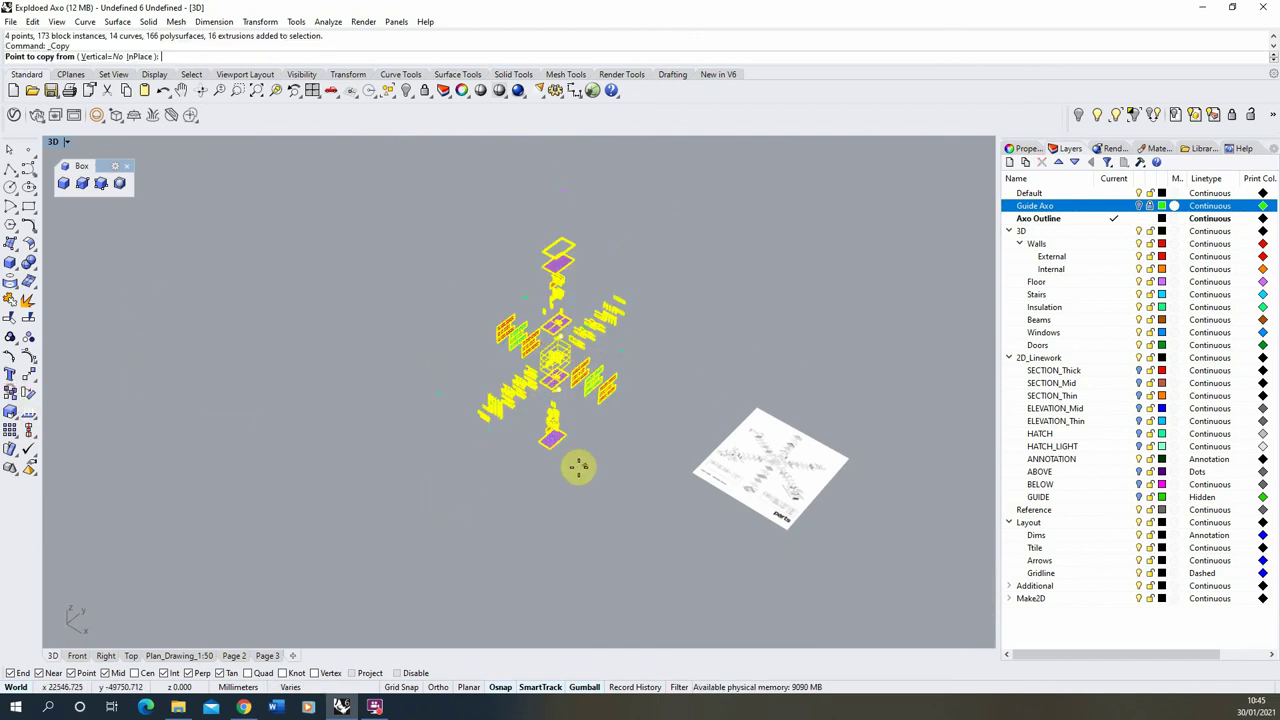
left_click(552, 452)
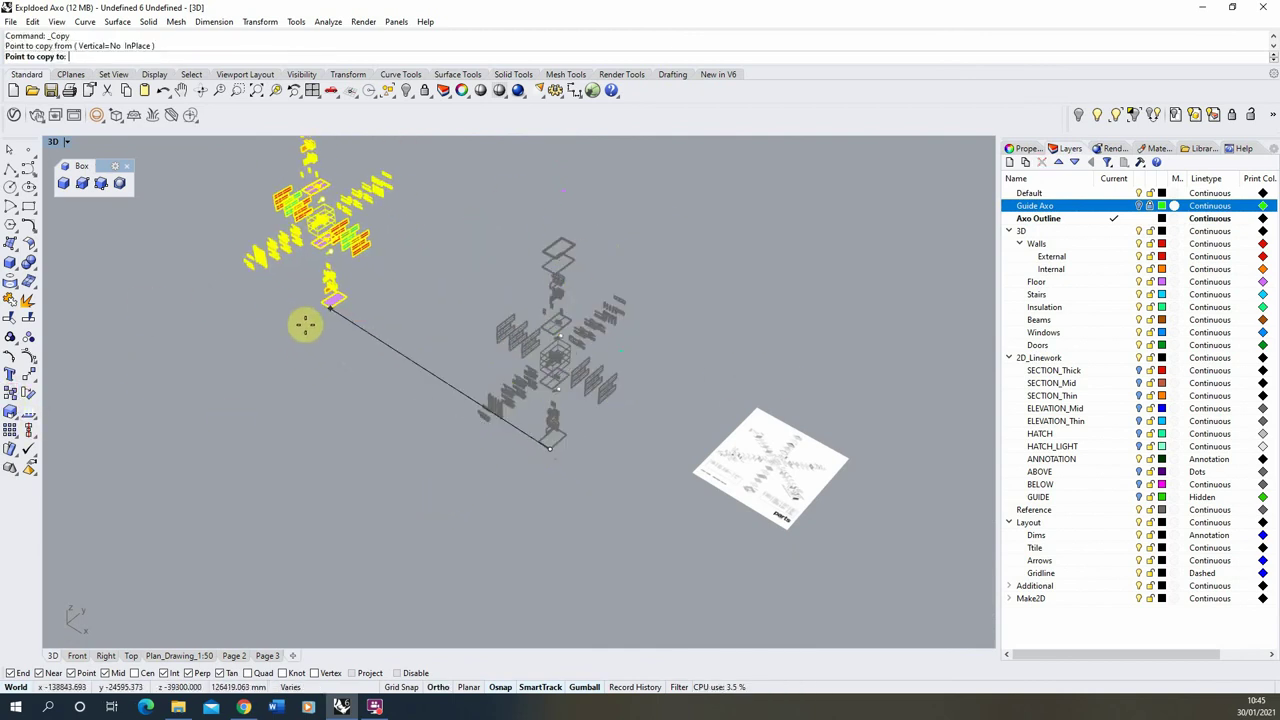
left_click(452, 224)
scroll(363, 306, "down", 3)
scroll(452, 318, "up", 3)
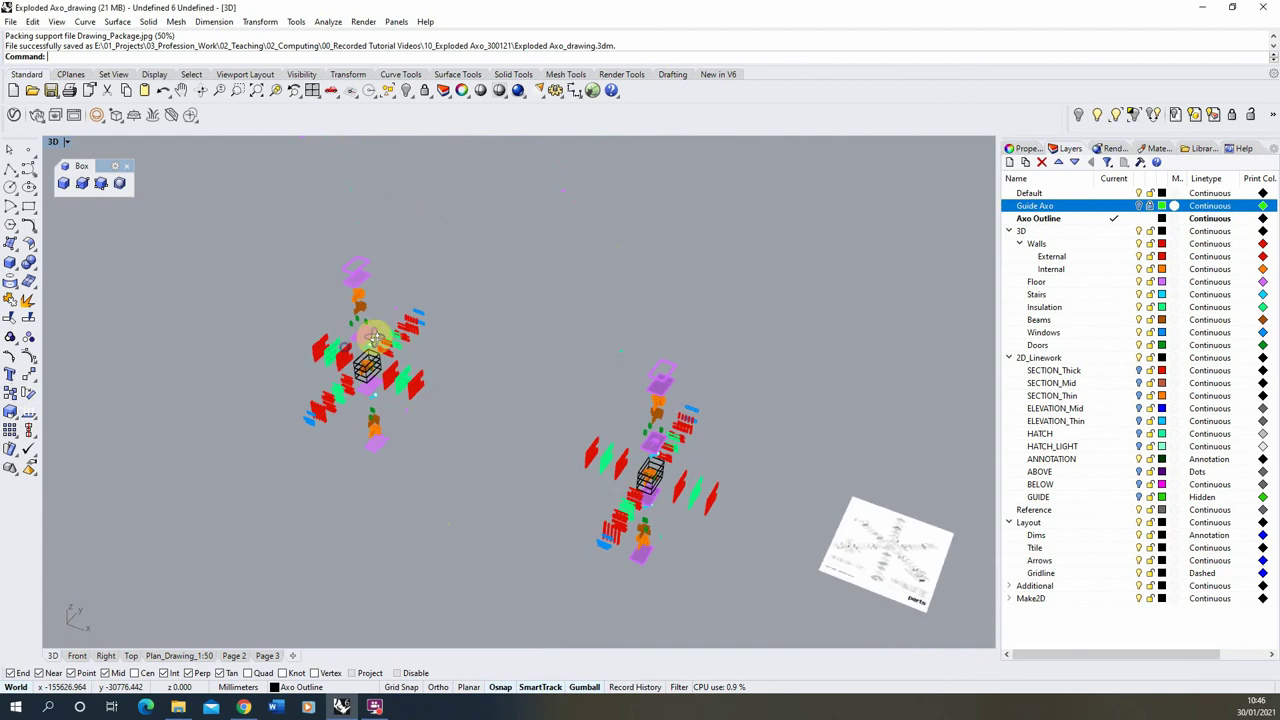
scroll(407, 352, "down", 2)
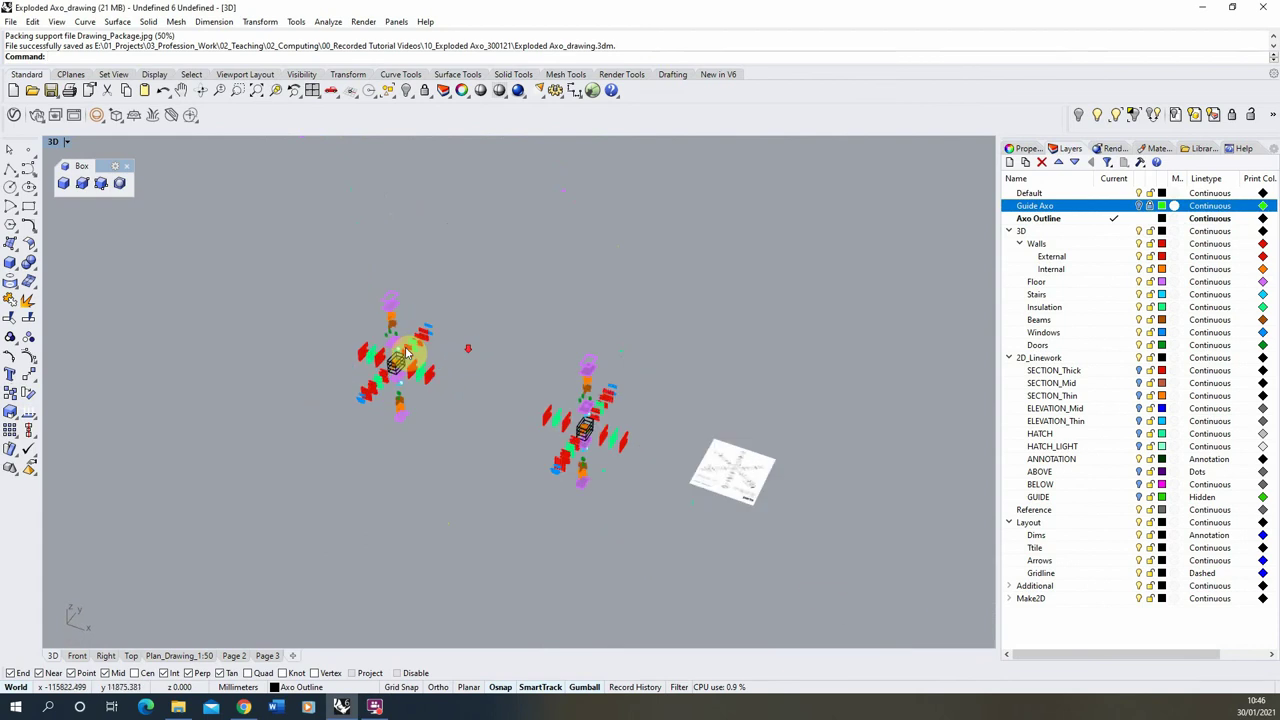
- Rotate the whole copied exploded model 45 degrees in plan about the side of its central outline
scroll(380, 335, "up", 3)
left_click_drag(663, 180, 362, 568)
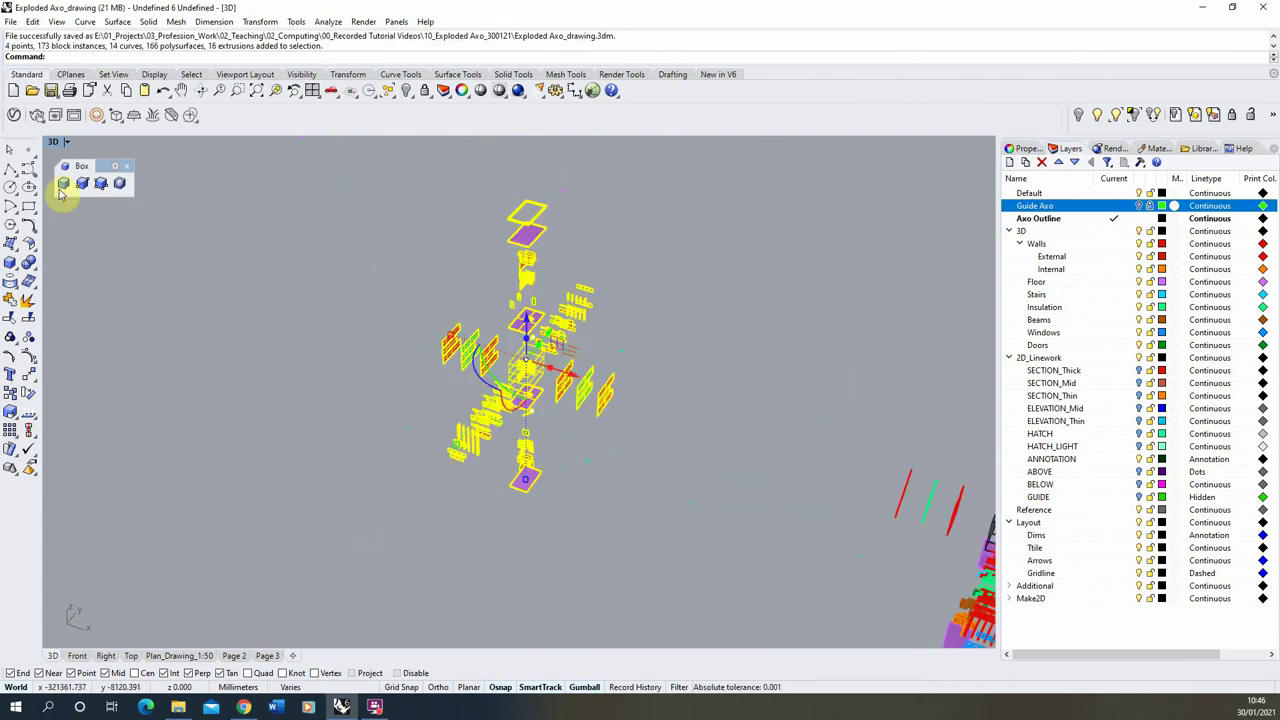
double_click(55, 143)
double_click(57, 143)
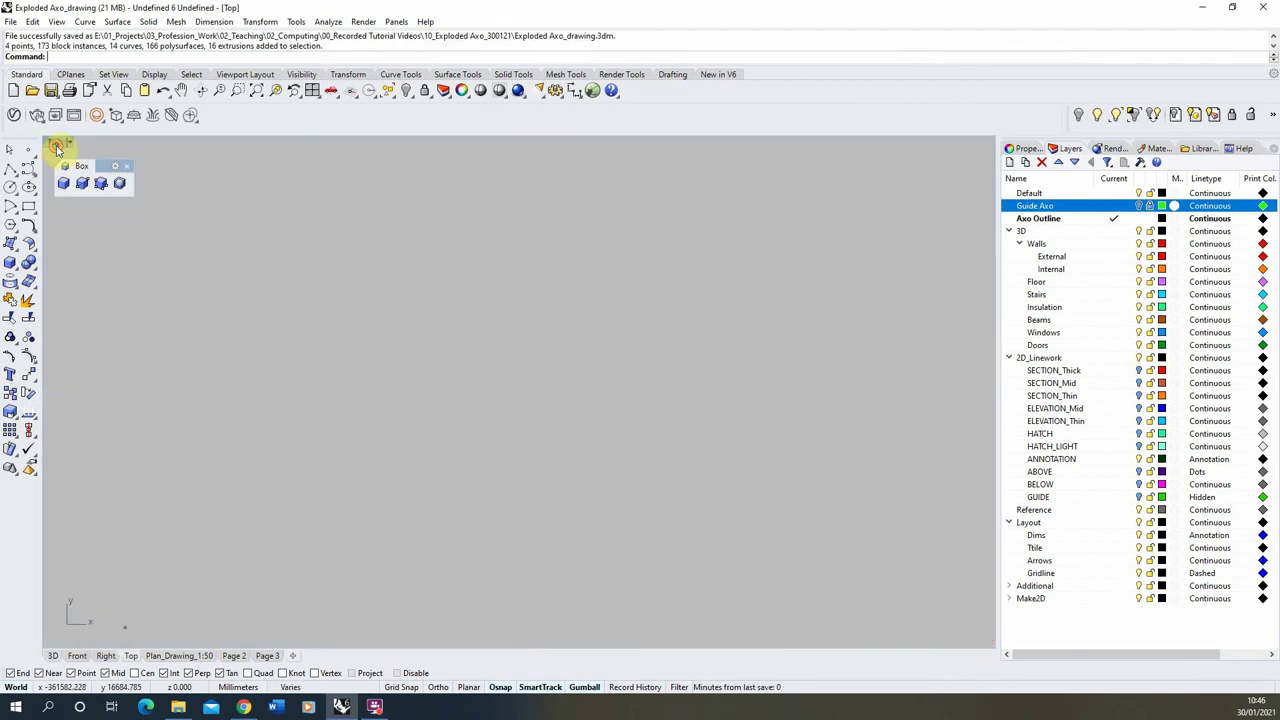
scroll(560, 349, "down", 10)
scroll(500, 397, "down", 2)
right_click_drag(185, 444, 400, 420)
scroll(458, 408, "up", 12)
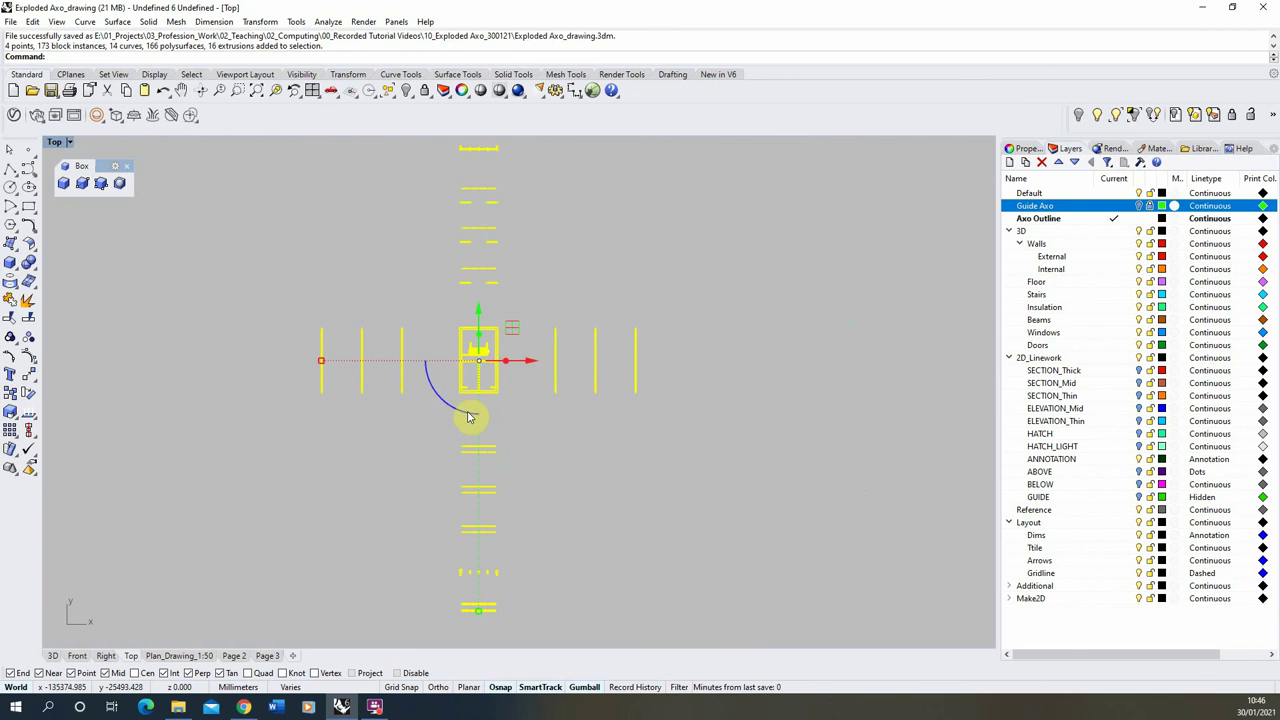
left_click(29, 395)
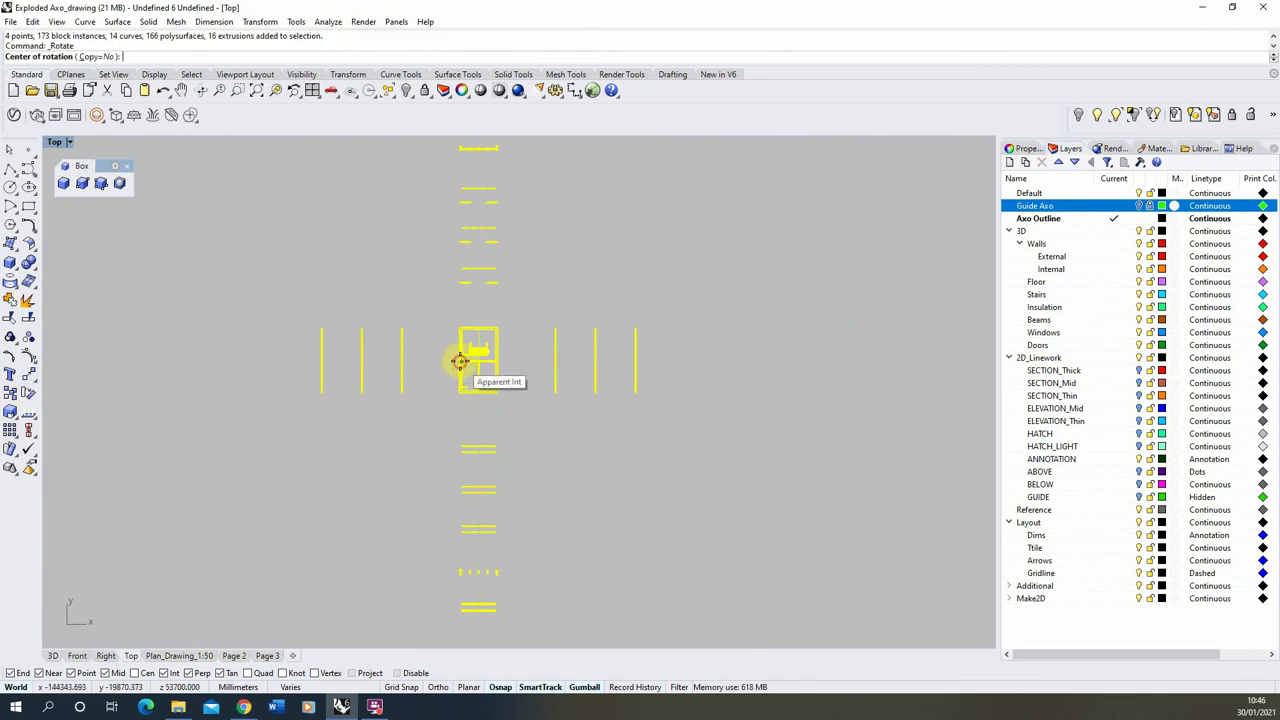
left_click(460, 361)
left_click(457, 323)
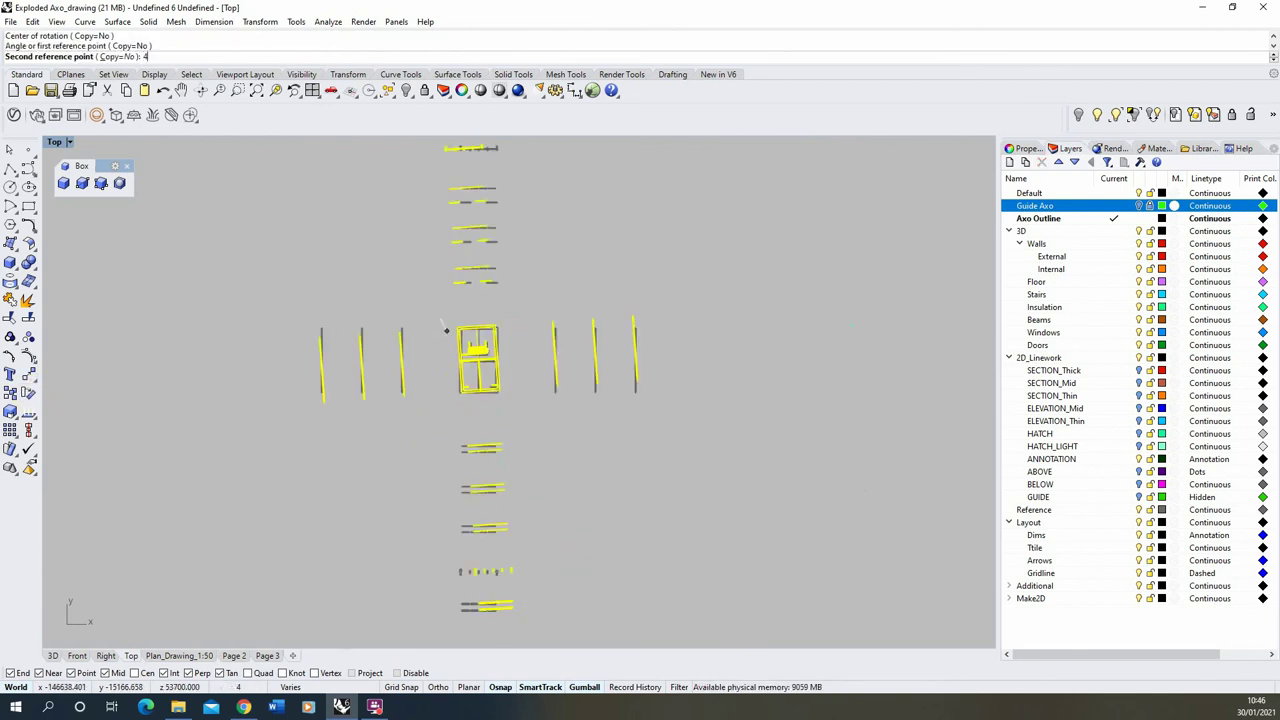
type("45")
key("Return")
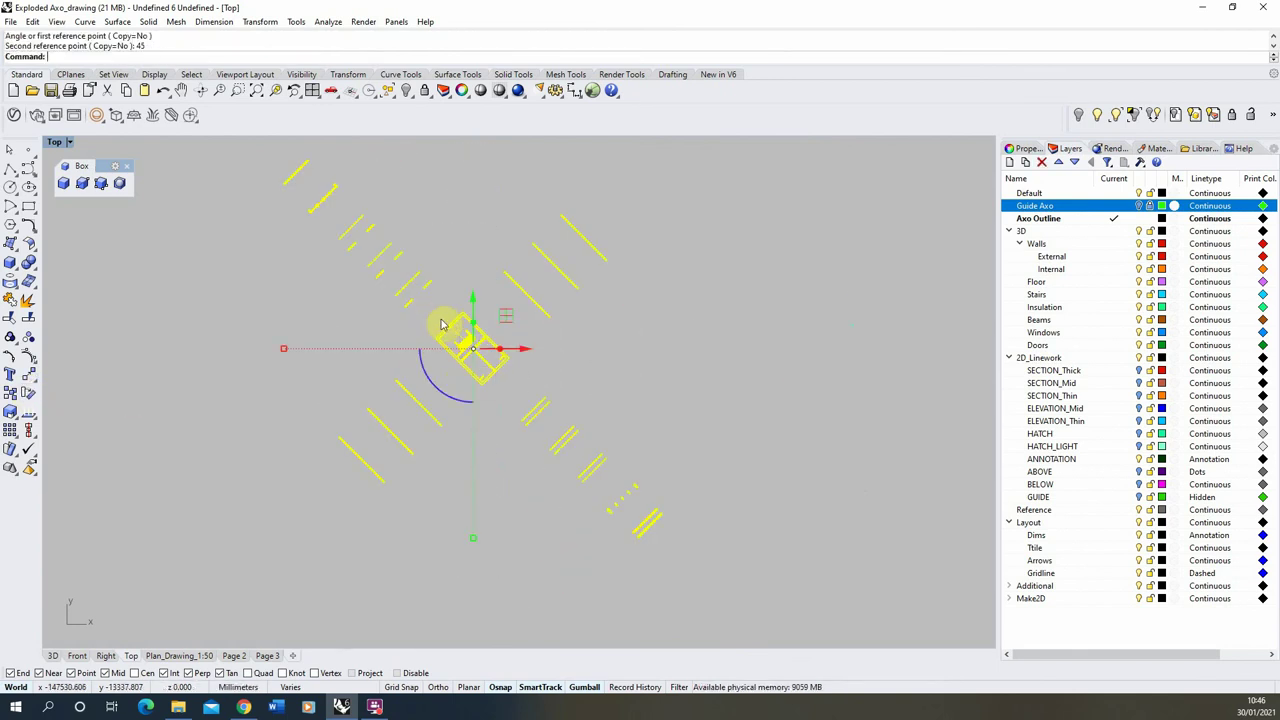
- Shear the rotated copy by -45 degrees in the front view, using the vertical side edge of the lower internal walls as reference
double_click(57, 147)
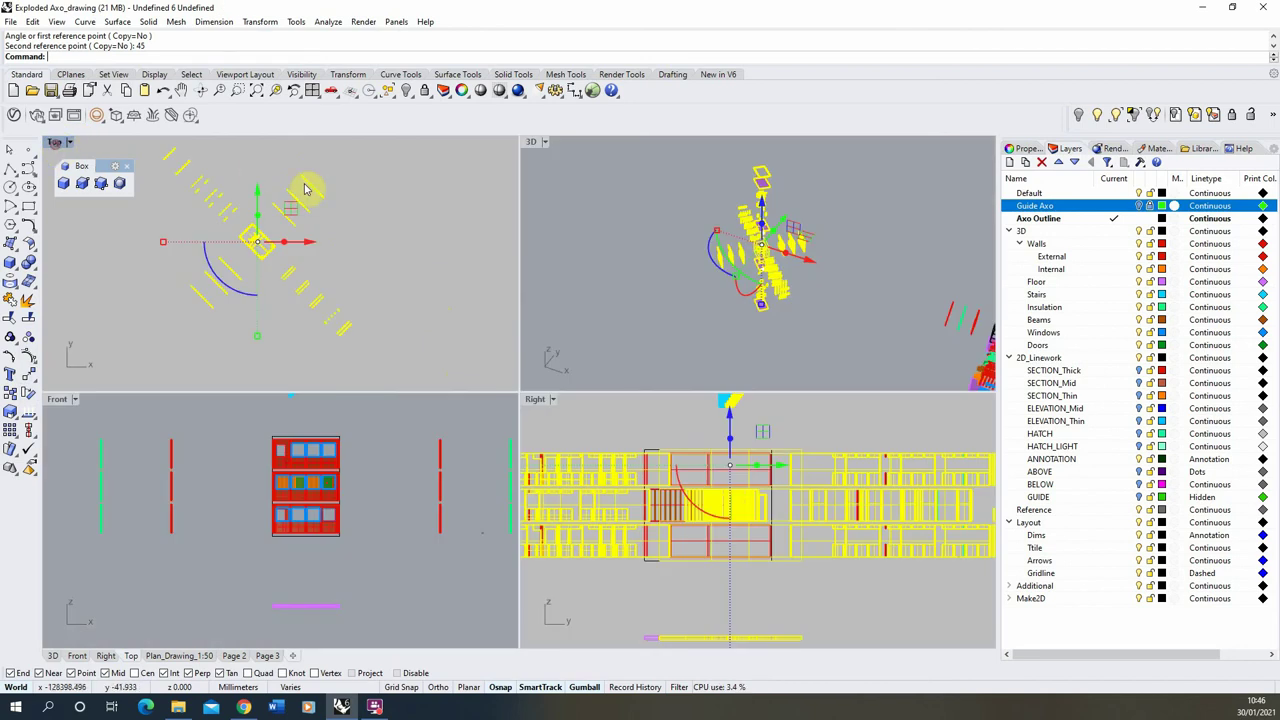
double_click(55, 397)
scroll(630, 415, "down", 10)
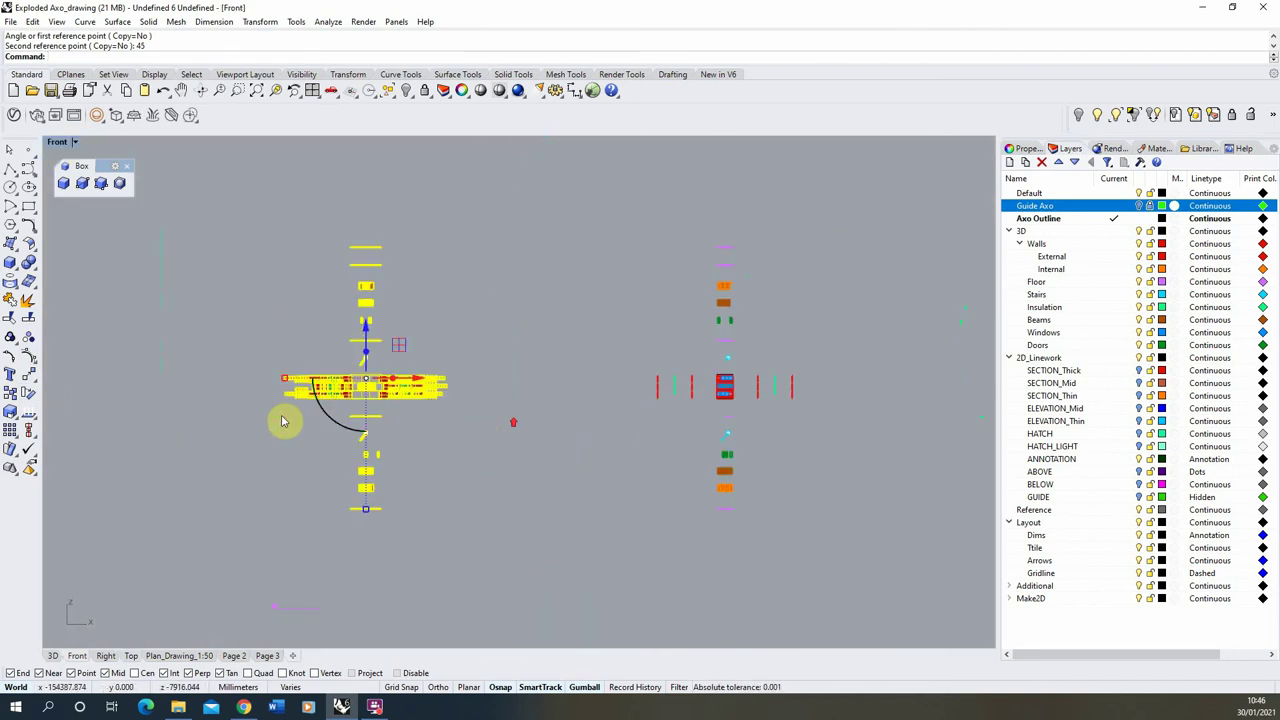
type("Sh")
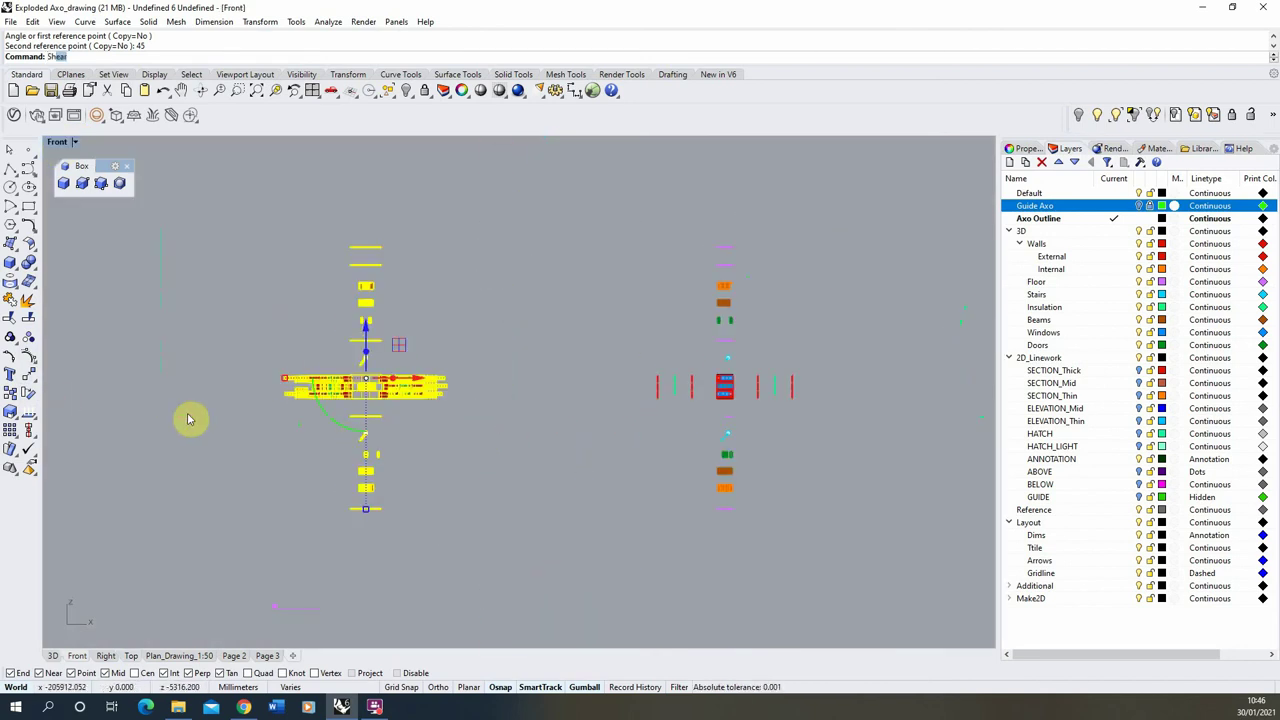
type("ear")
key("Return")
scroll(376, 489, "up", 10)
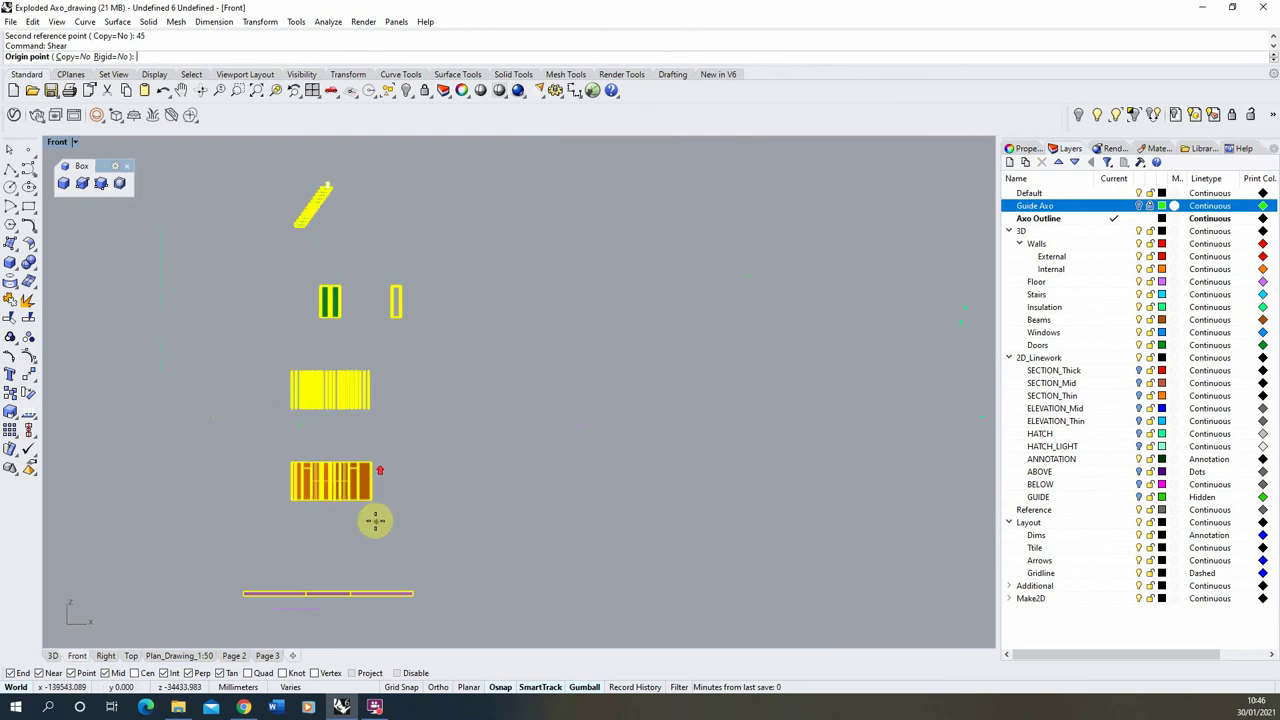
scroll(375, 520, "up", 3)
scroll(277, 497, "down", 8)
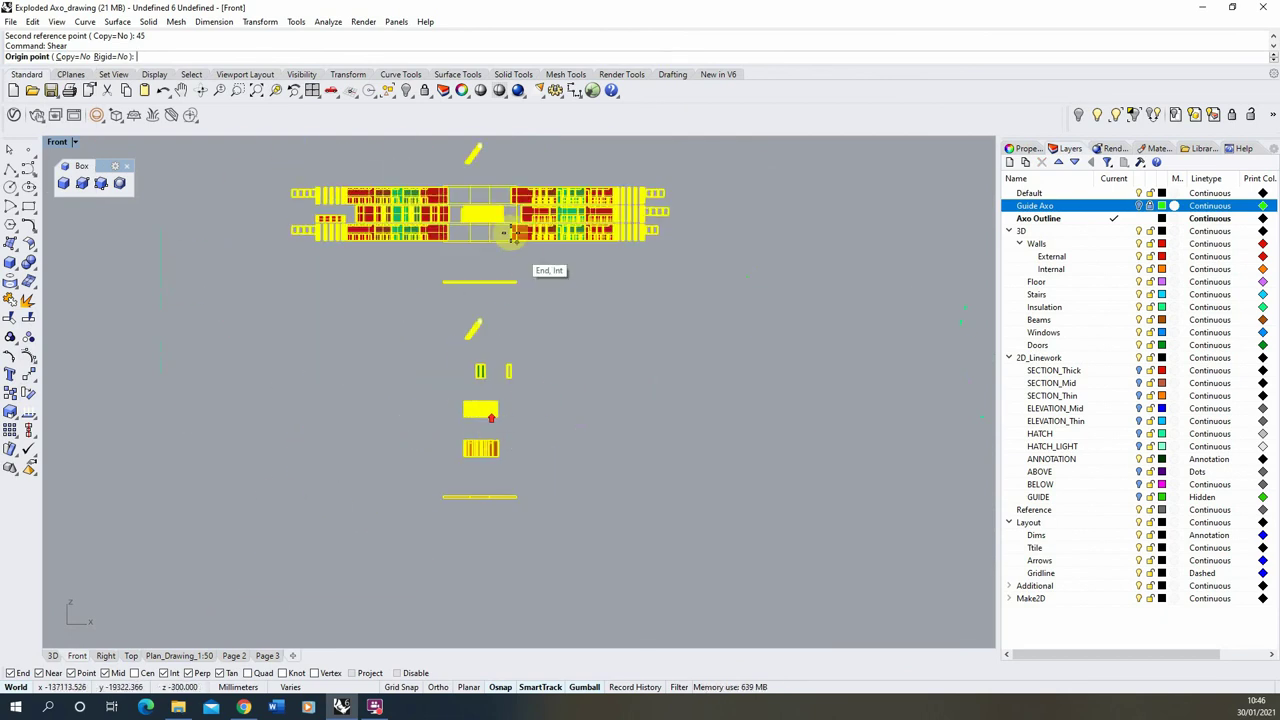
scroll(470, 320, "up", 6)
left_click(428, 439)
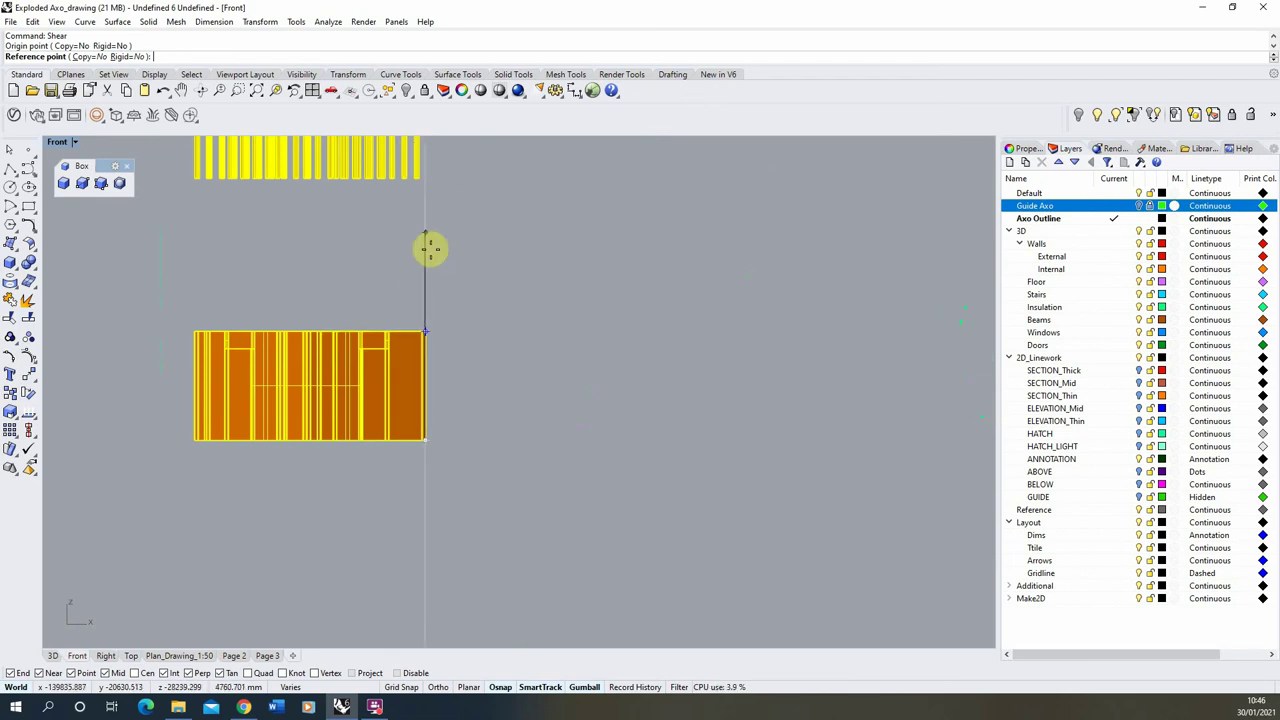
scroll(425, 358, "up", 3)
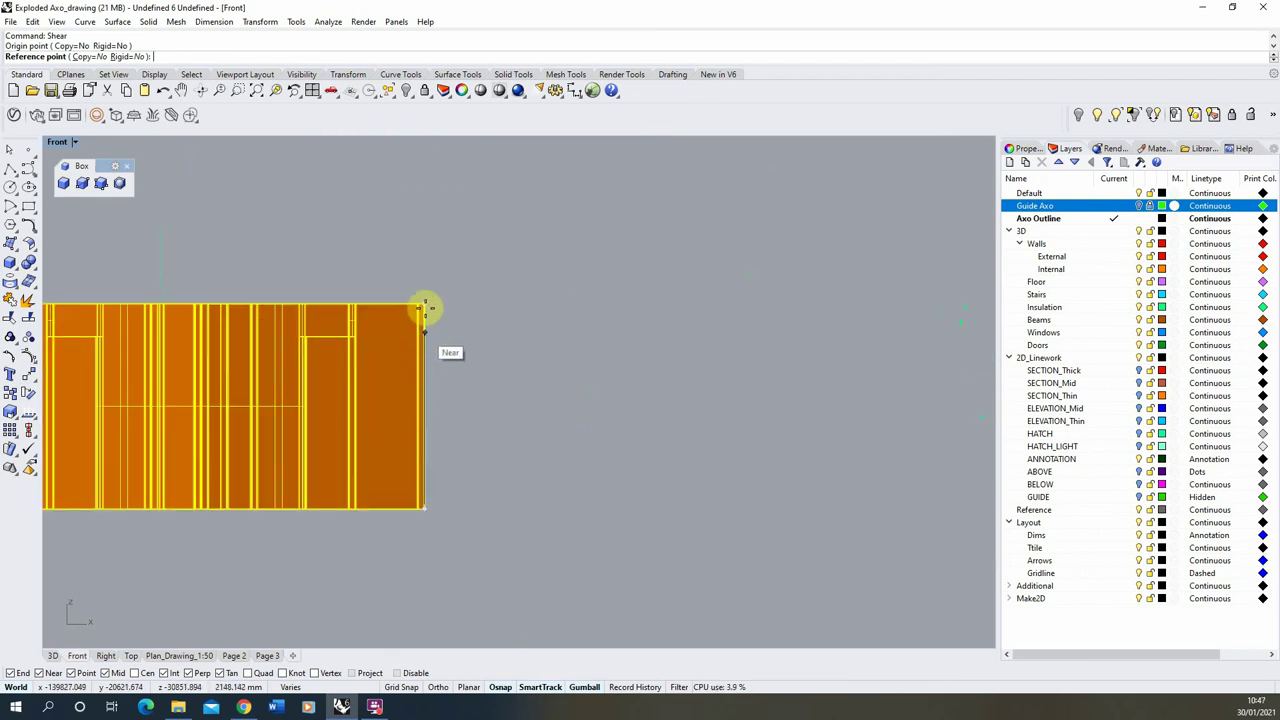
left_click(427, 302)
scroll(427, 302, "down", 2)
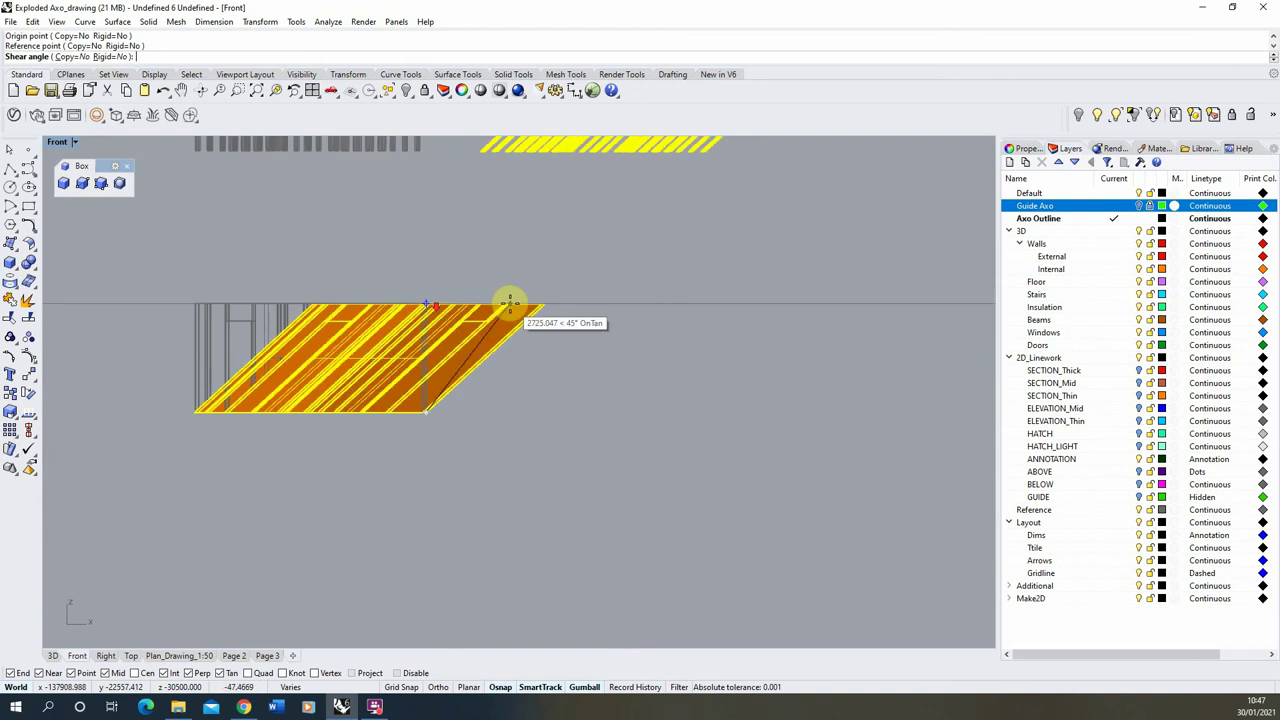
type("-45")
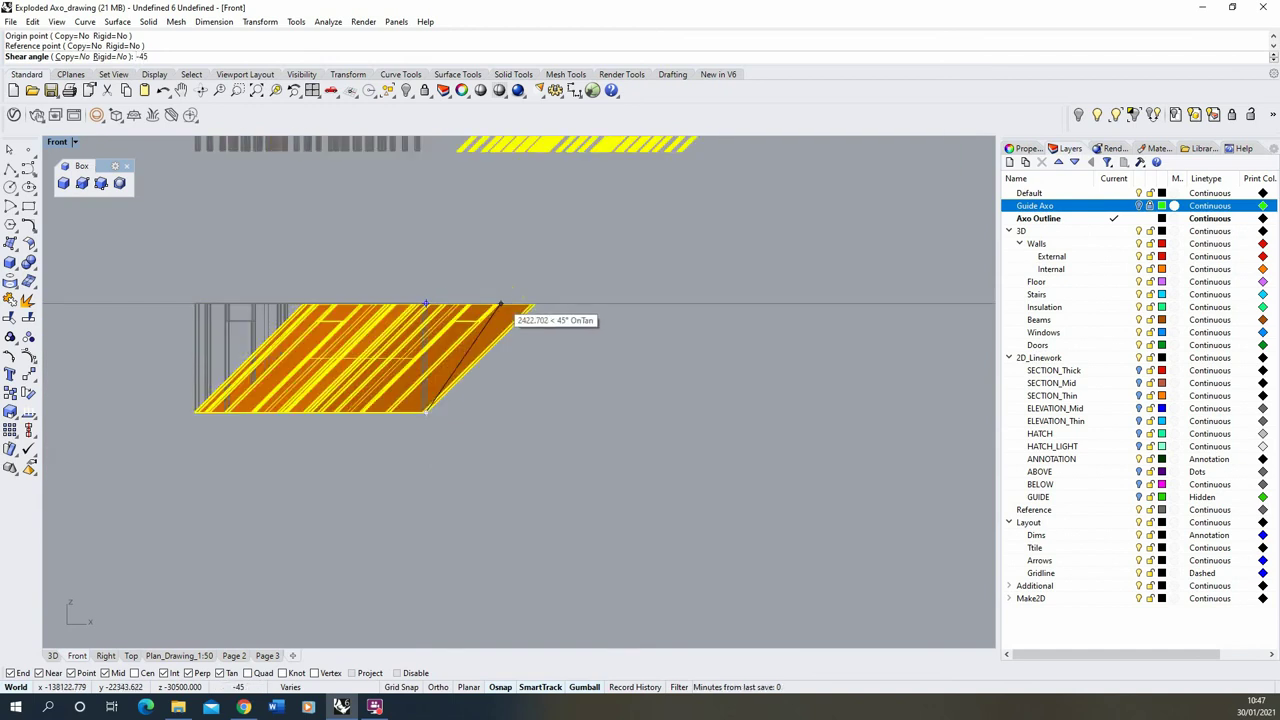
key("Return")
scroll(409, 494, "down", 4)
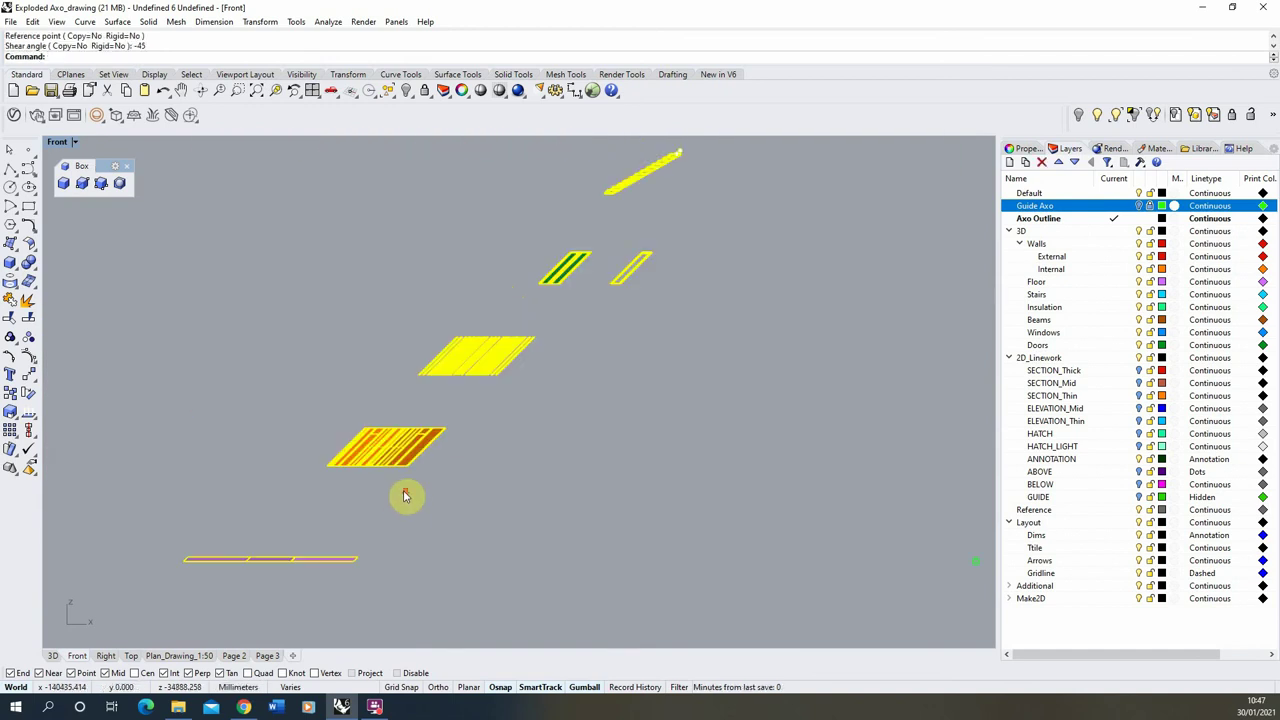
scroll(471, 366, "up", 2)
scroll(469, 372, "down", 2)
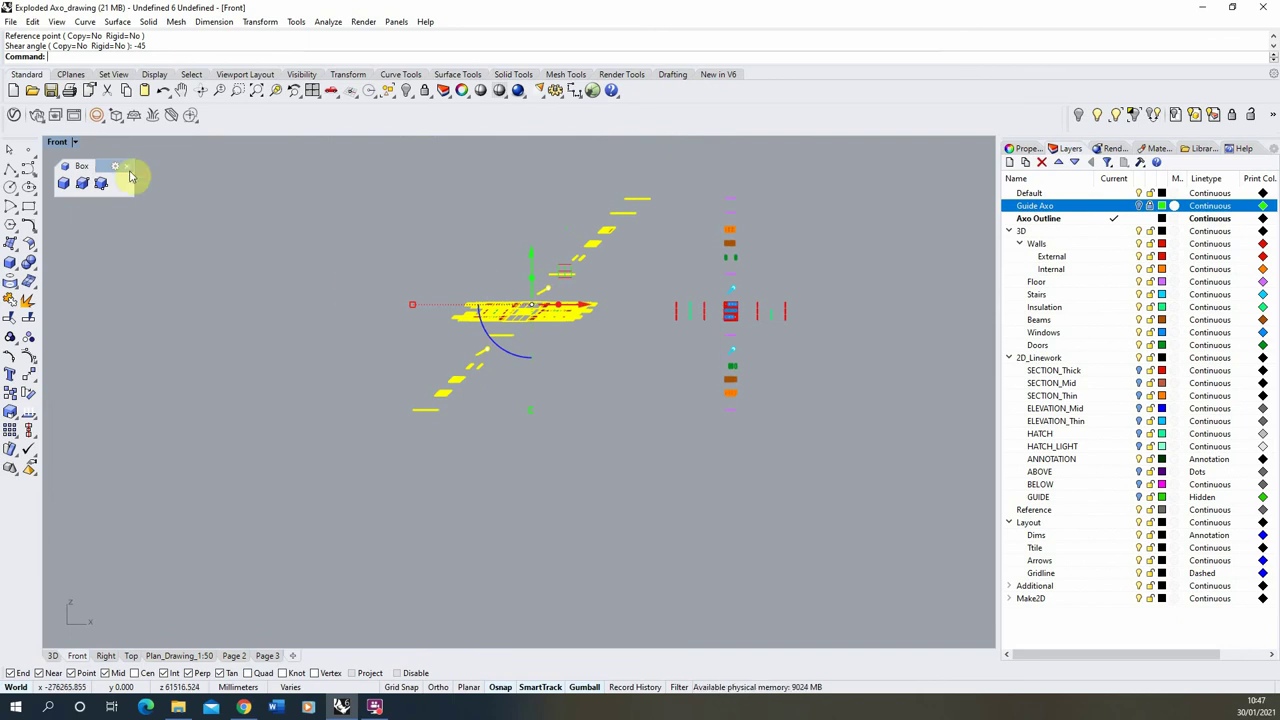
- Rotate the sheared model 90 degrees counter-clockwise in the top view so its floor stack runs vertically
double_click(60, 143)
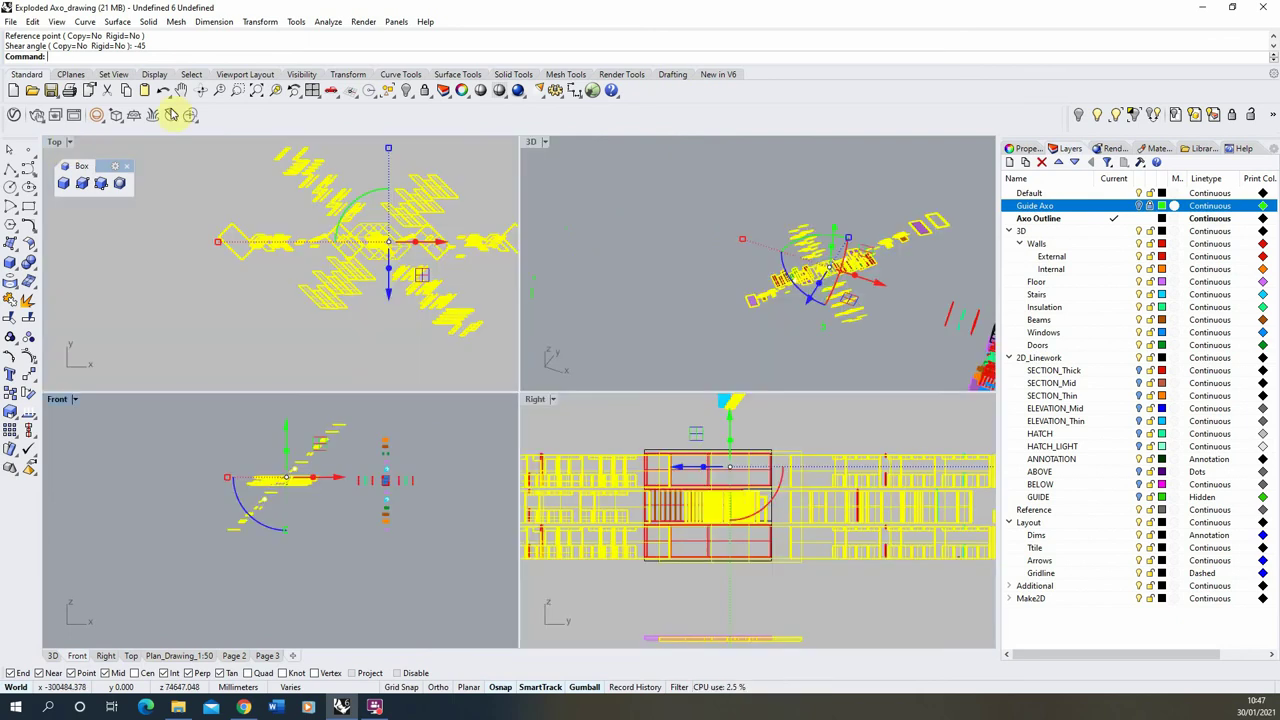
double_click(57, 143)
scroll(370, 302, "down", 3)
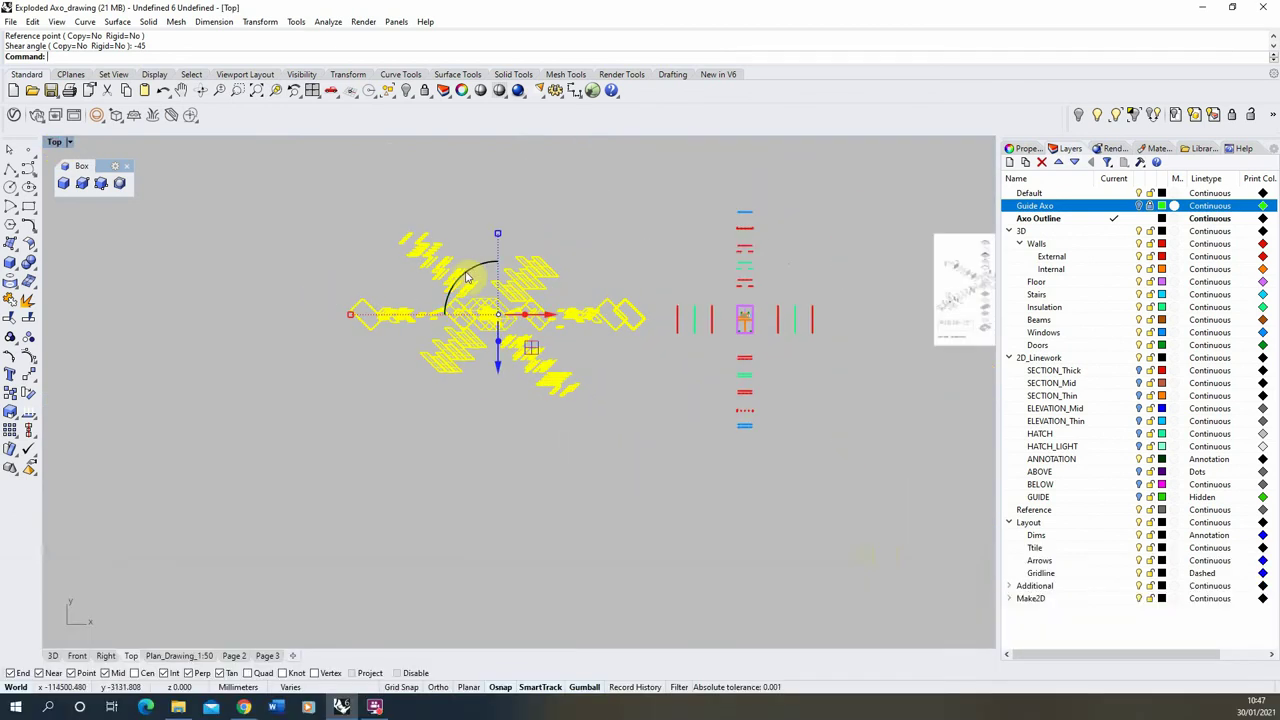
left_click_drag(464, 271, 429, 349)
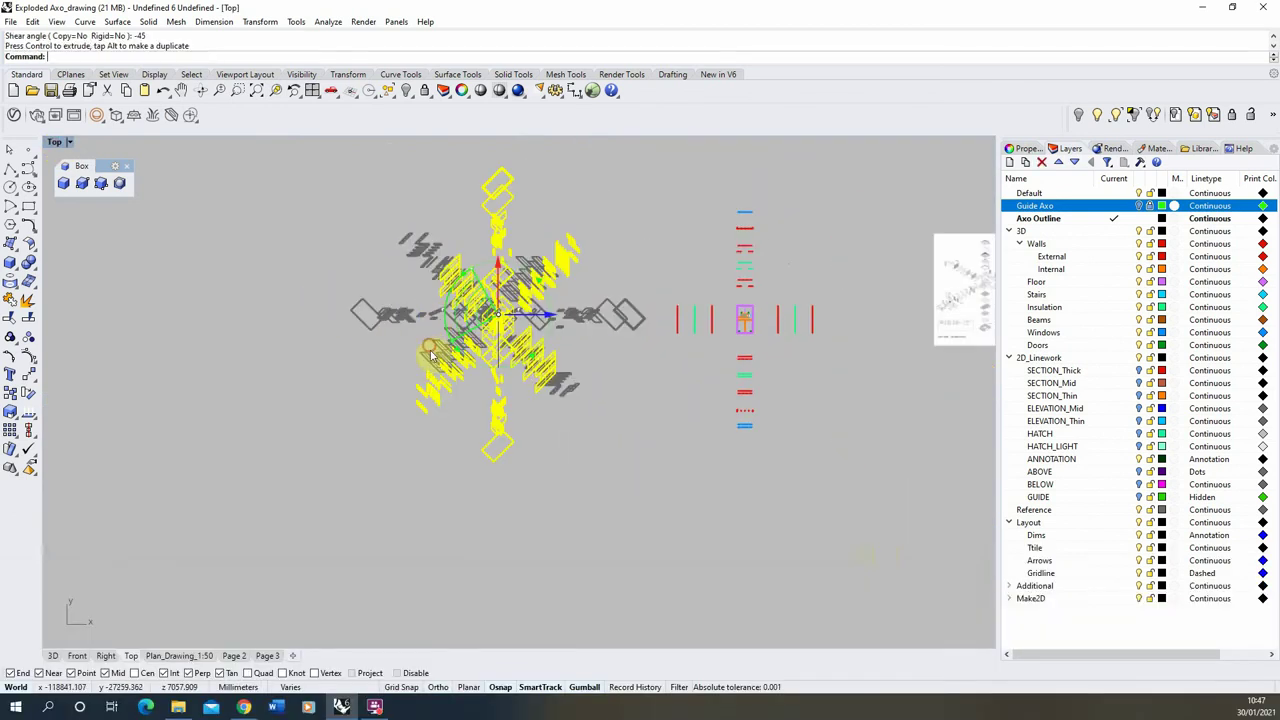
- Move the sheared model farther away from the original exploded model in plan and deselect it
left_click(29, 384)
left_click(466, 420)
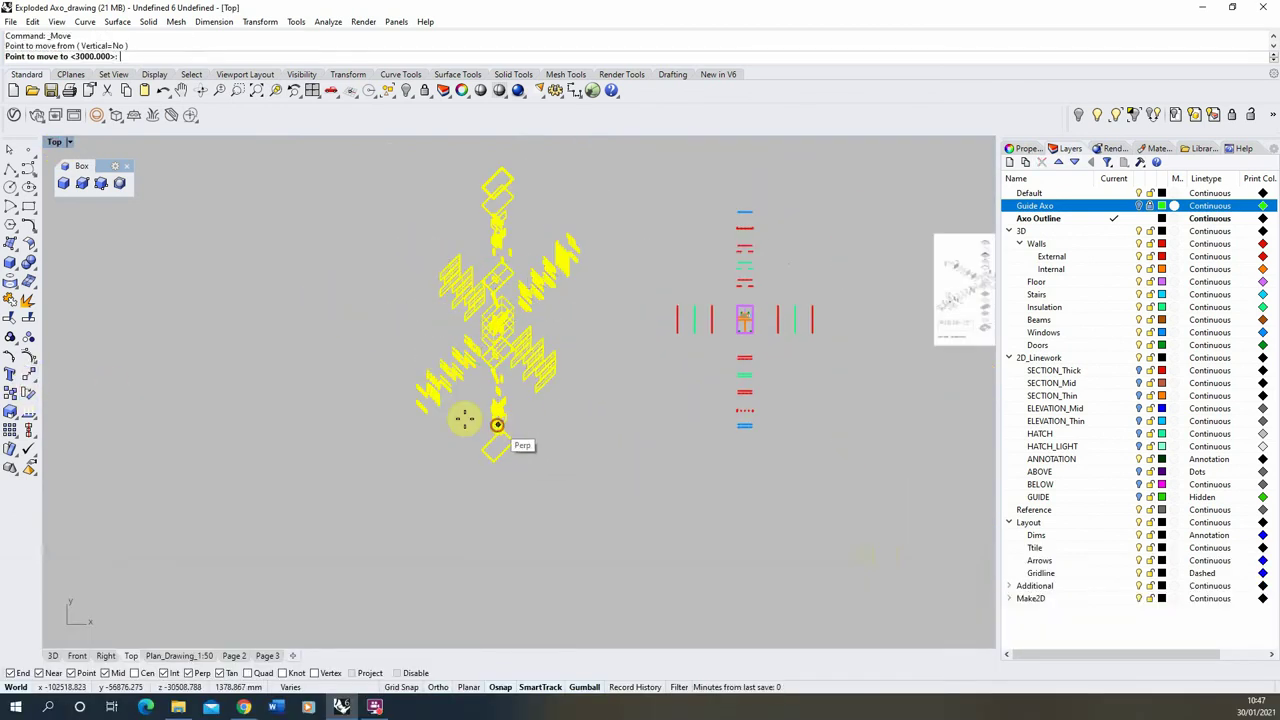
left_click(309, 406)
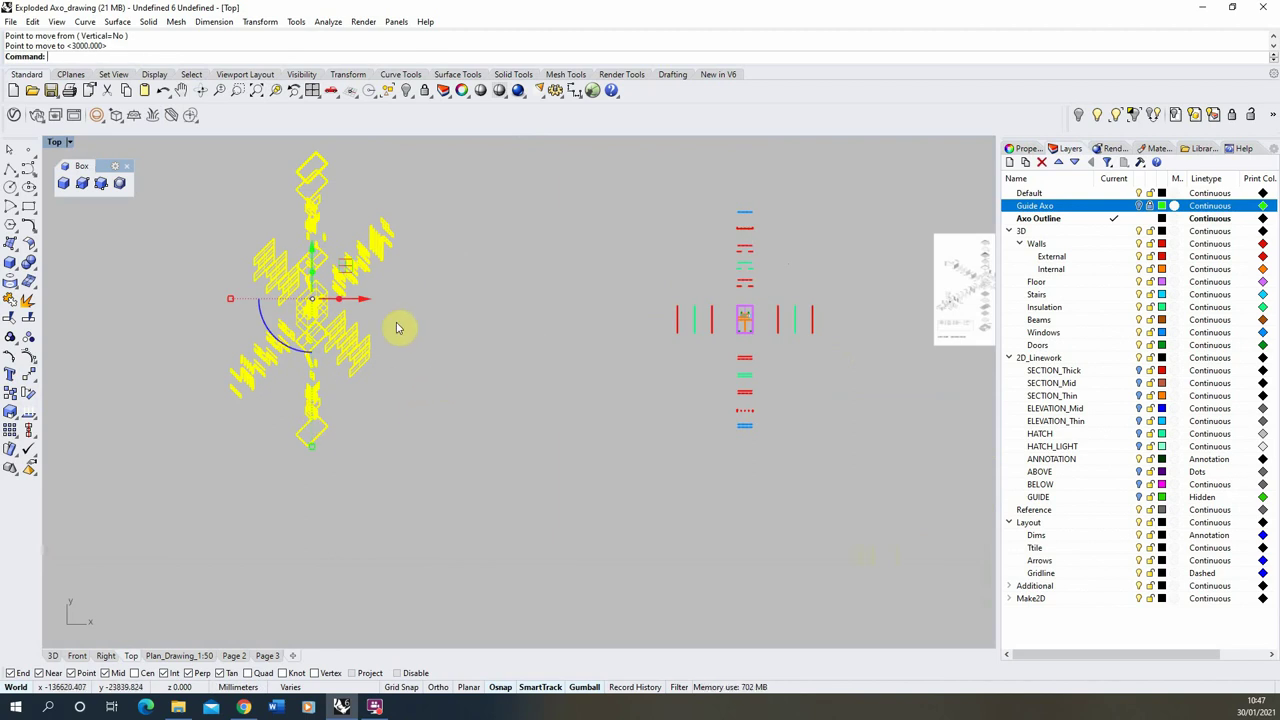
key("Escape")
scroll(278, 280, "up", 5)
scroll(420, 386, "down", 5)
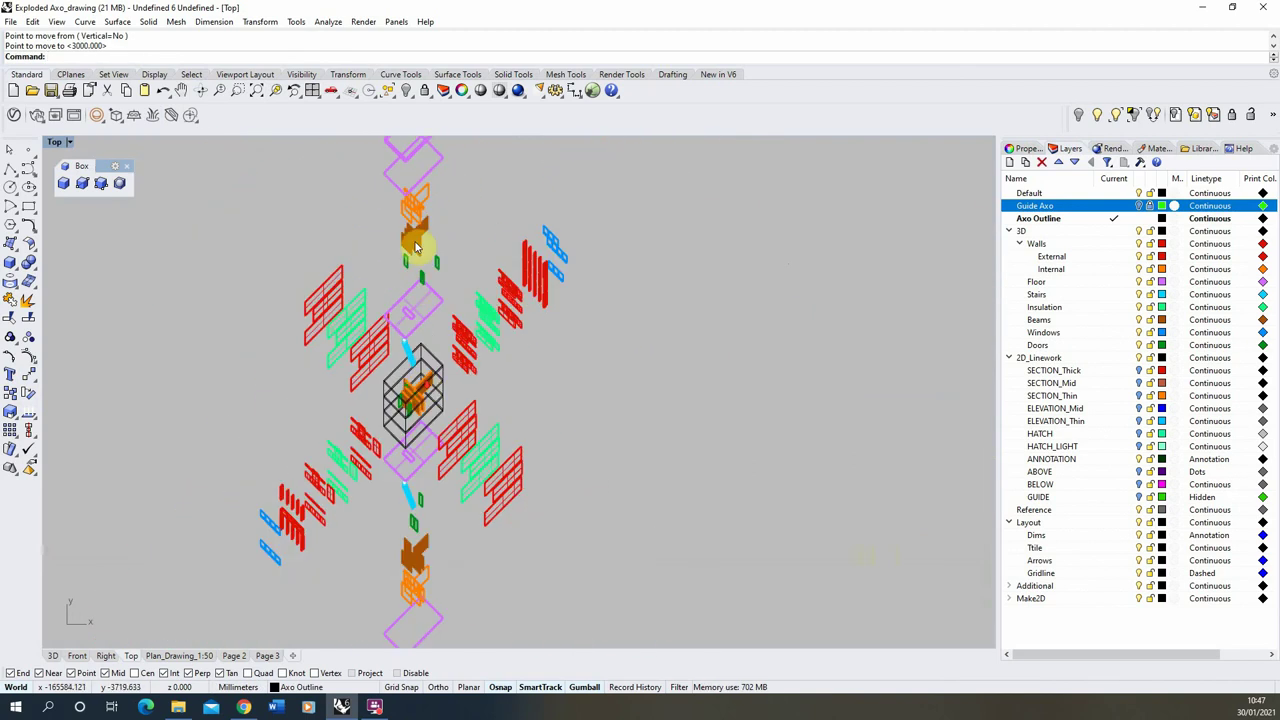
- Set the top view's display mode to Shaded
left_click(72, 147)
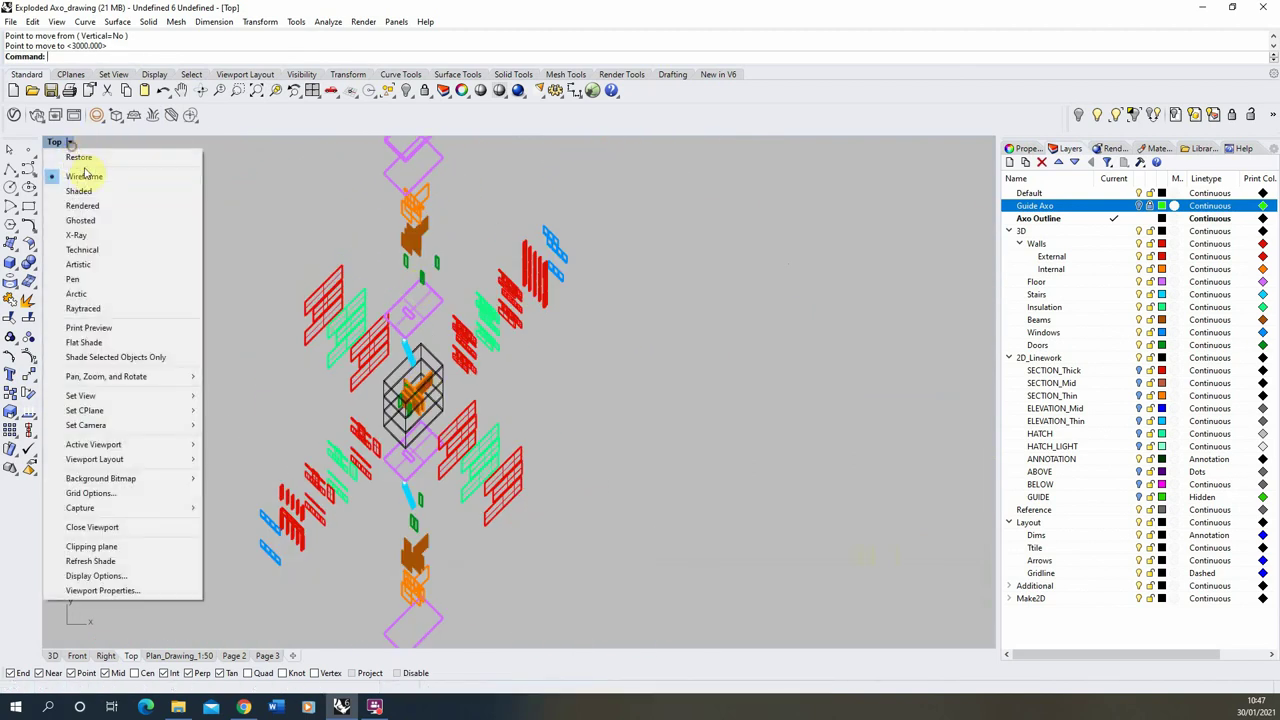
left_click(84, 174)
scroll(510, 447, "down", 3)
scroll(510, 447, "up", 1)
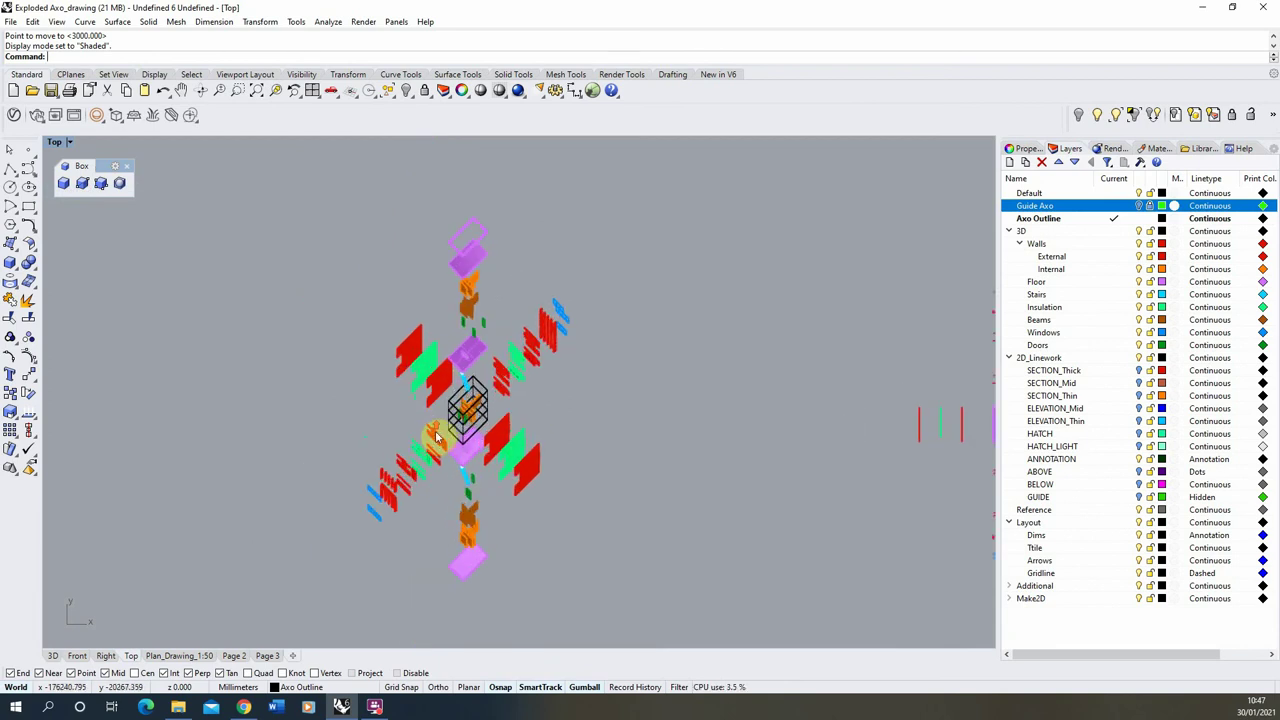
- Generate a Make2D drawing of the whole sheared model from the Top view, with source layers maintained and scene silhouette on
left_click_drag(645, 207, 263, 632)
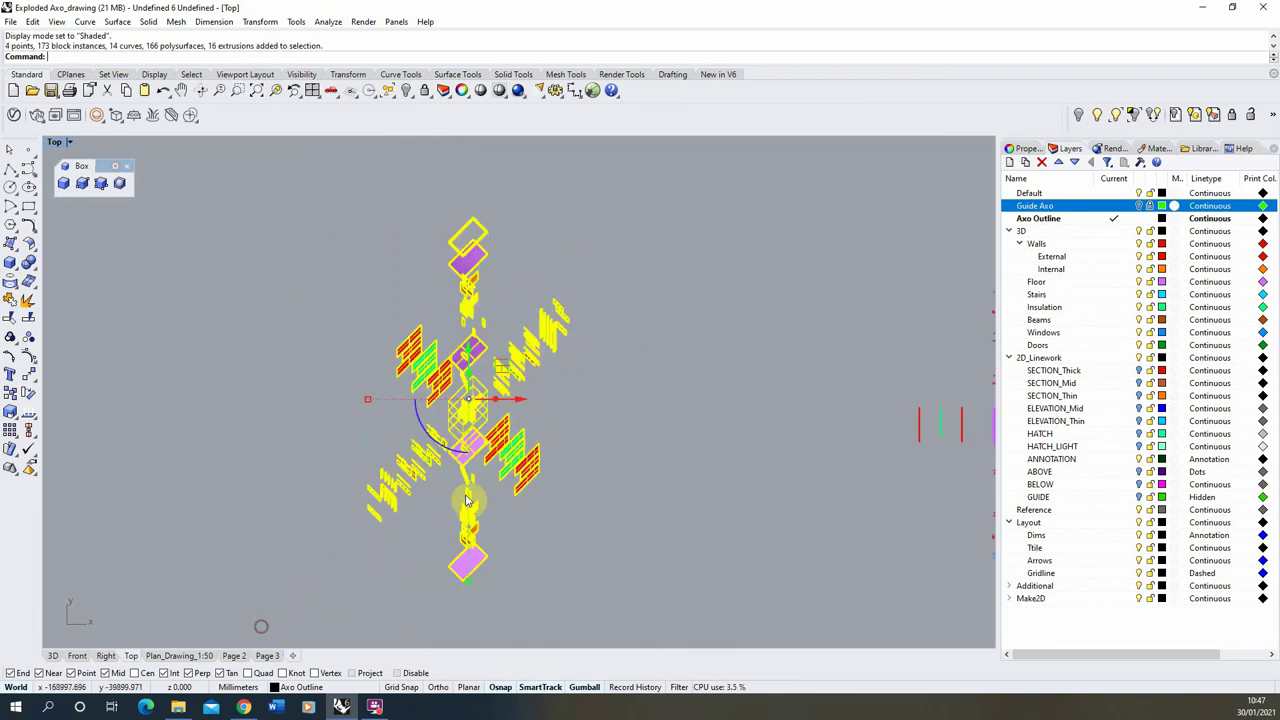
scroll(480, 415, "up", 1)
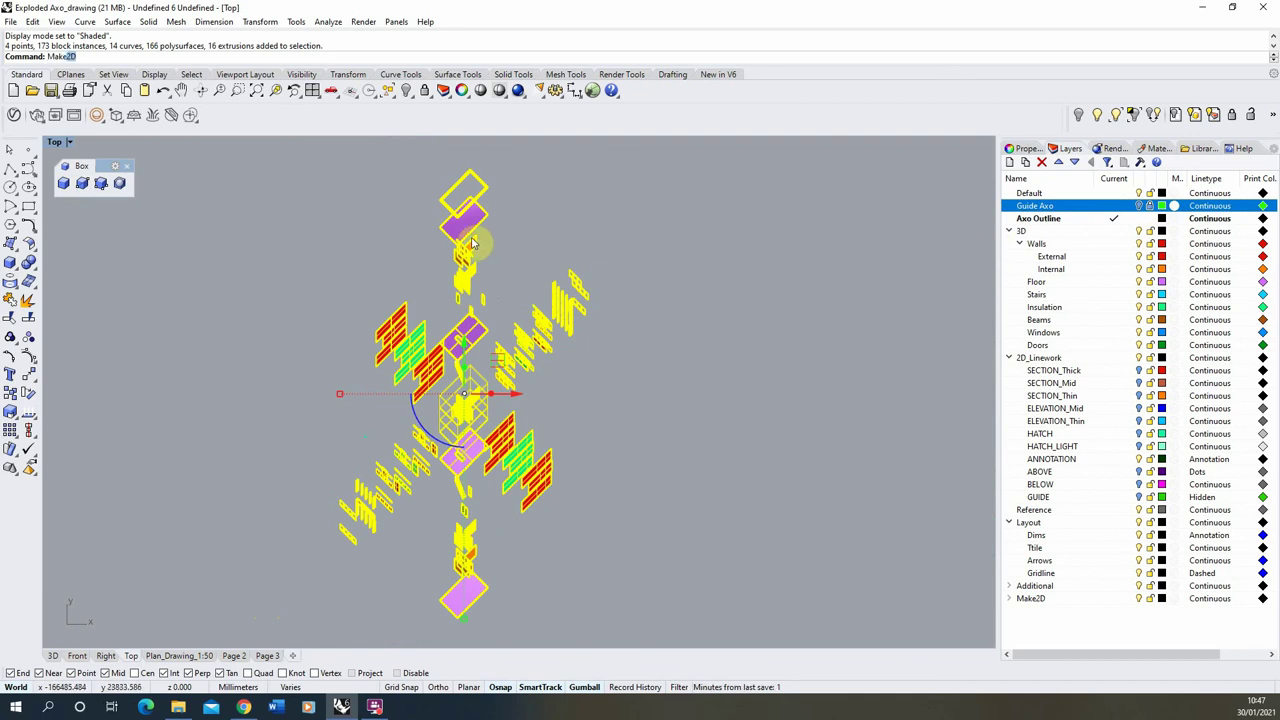
key("Return")
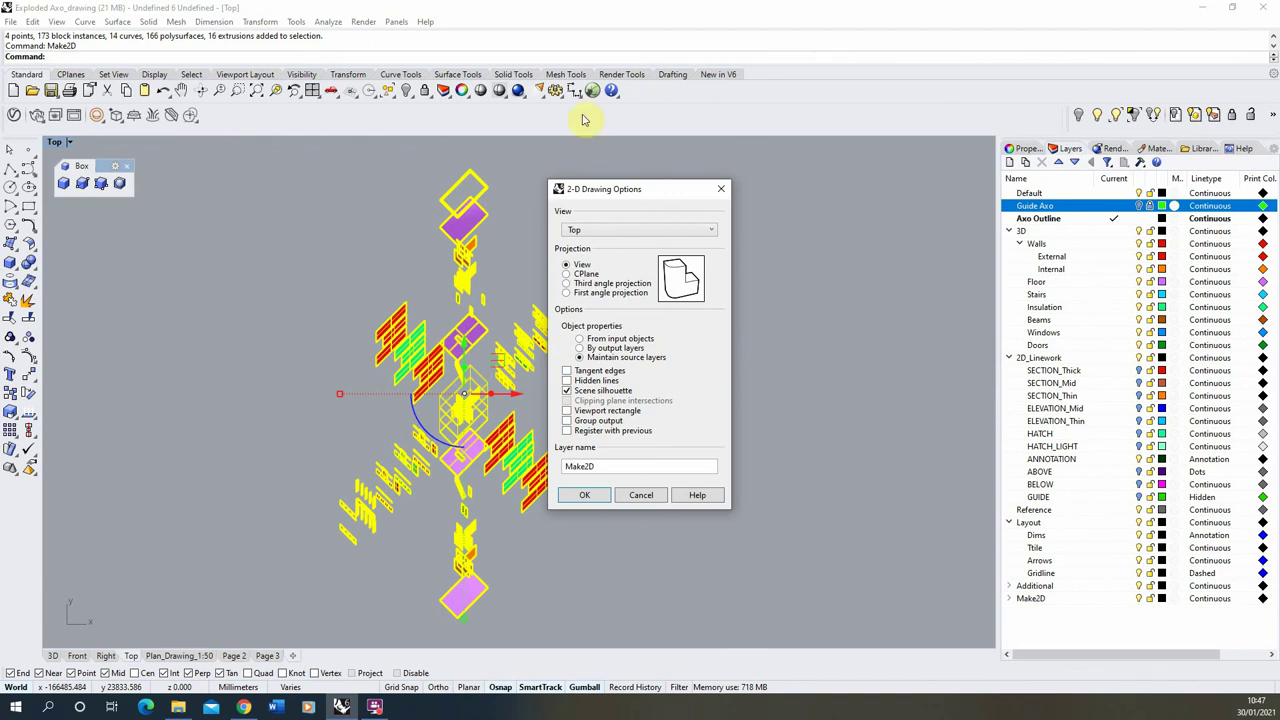
left_click(585, 494)
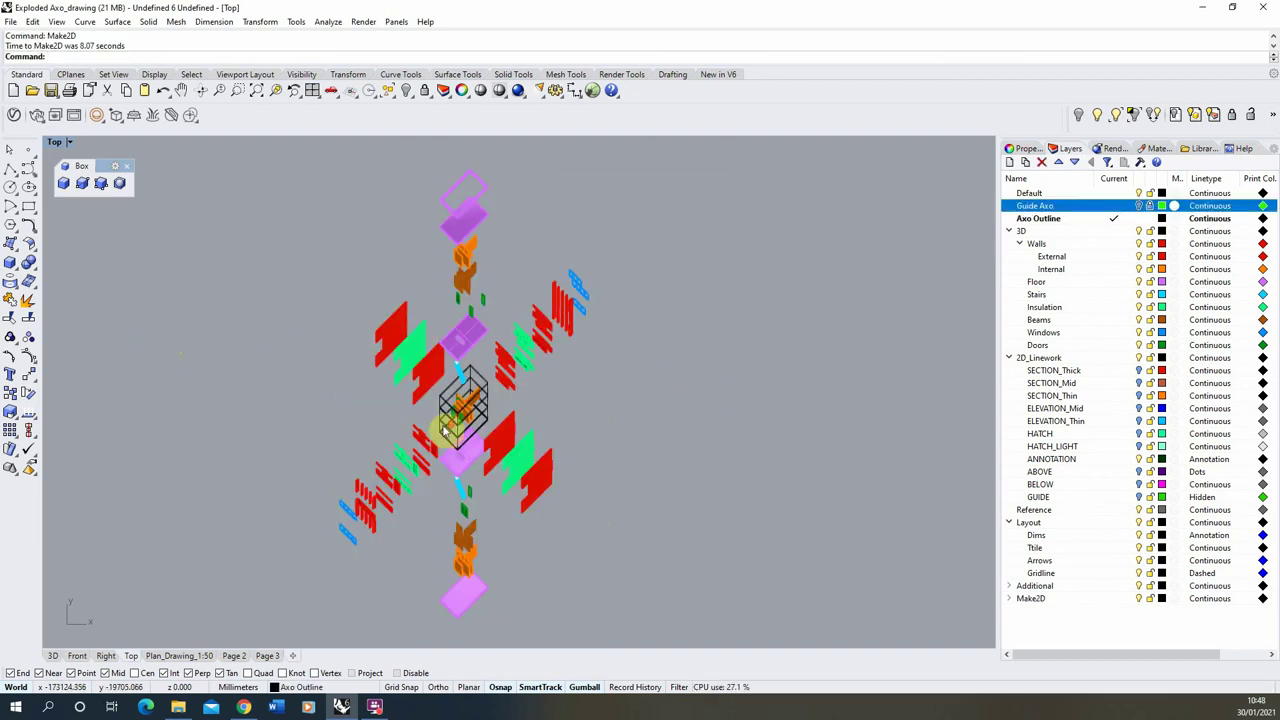
- Move the generated 2D linework to the empty area beside the reference drawing sheet and deselect it
scroll(444, 429, "down", 10)
scroll(772, 414, "up", 5)
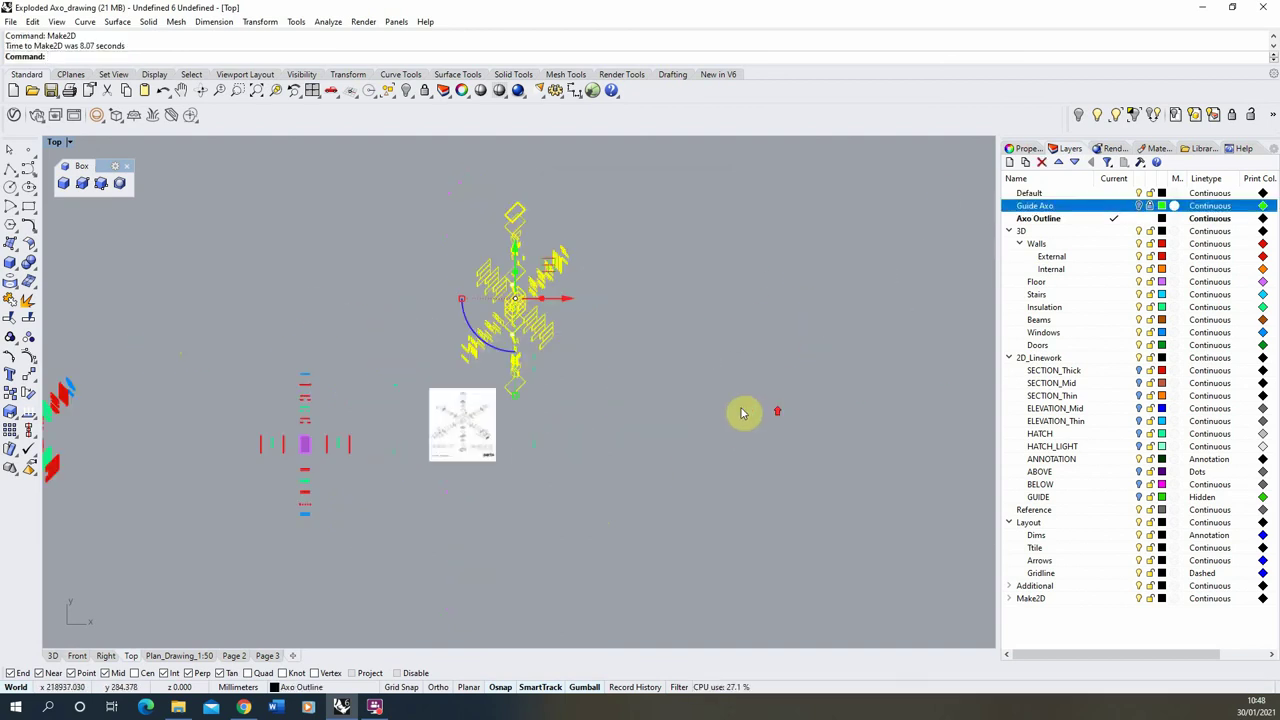
left_click(28, 373)
left_click(533, 338)
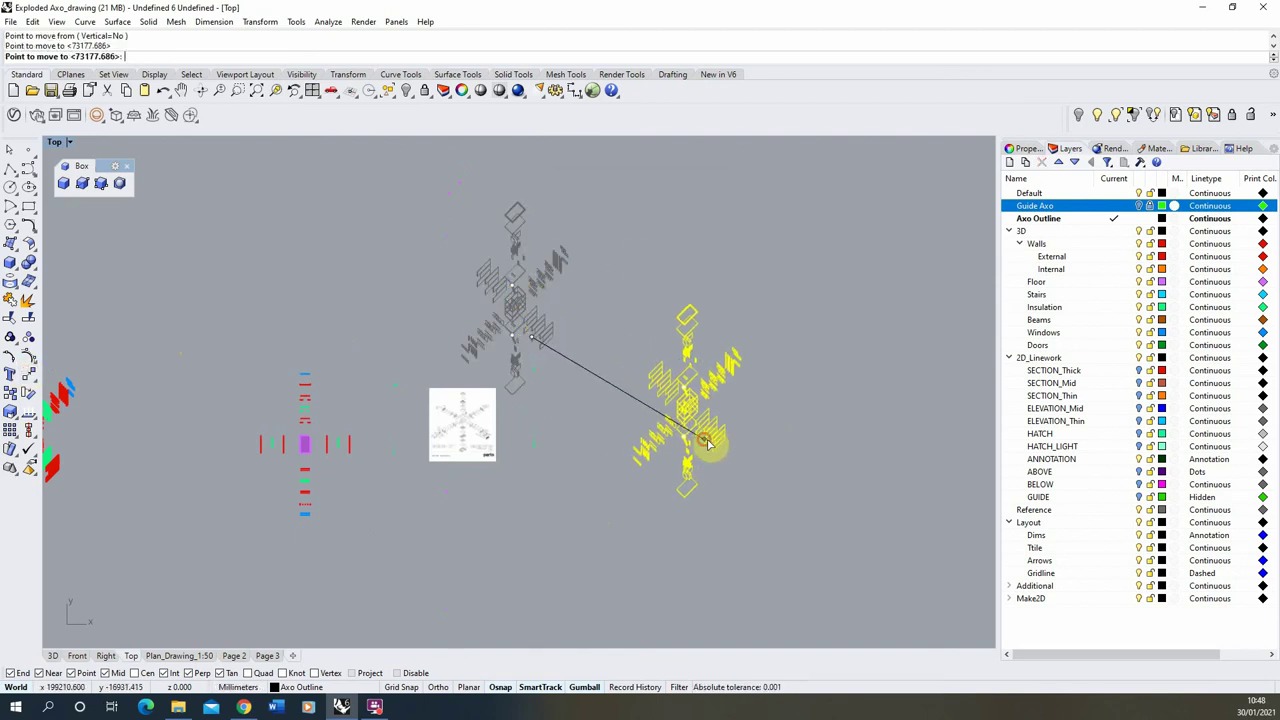
left_click(705, 441)
scroll(823, 454, "up", 6)
left_click(734, 376)
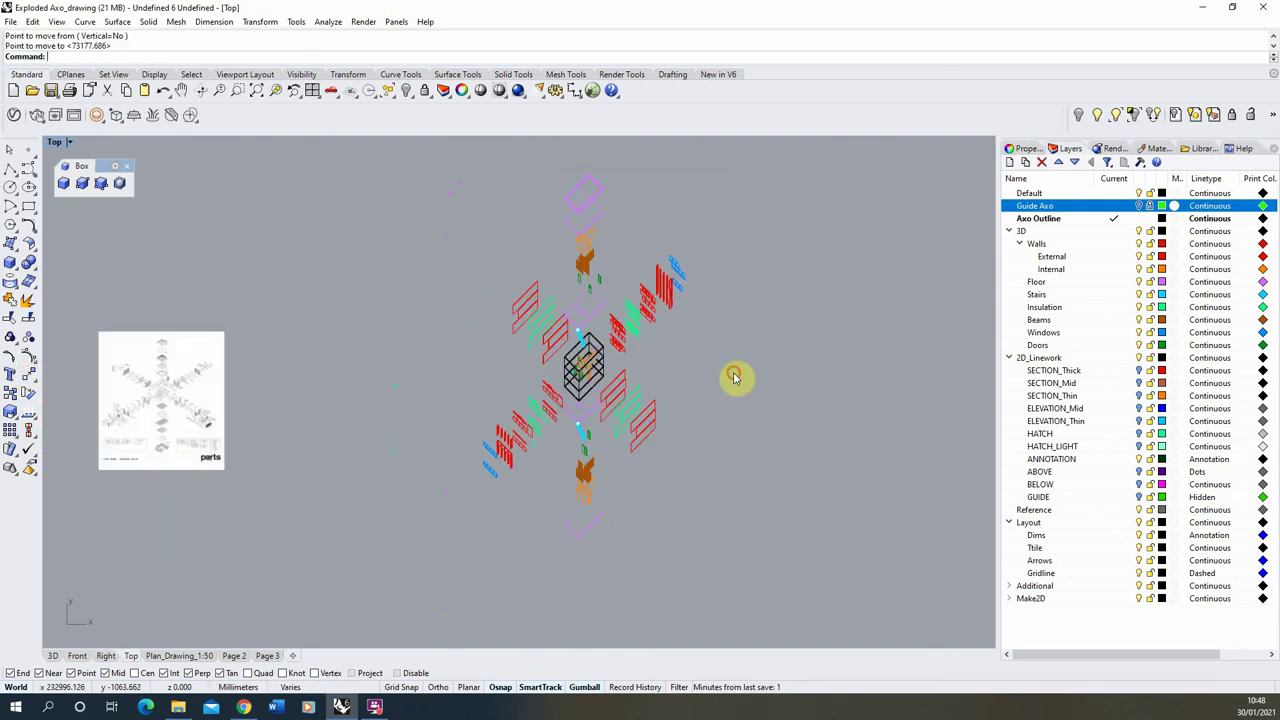
- Examine the flattened axonometric linework around the central outline and along its exploded parts
scroll(543, 363, "up", 5)
scroll(443, 346, "down", 4)
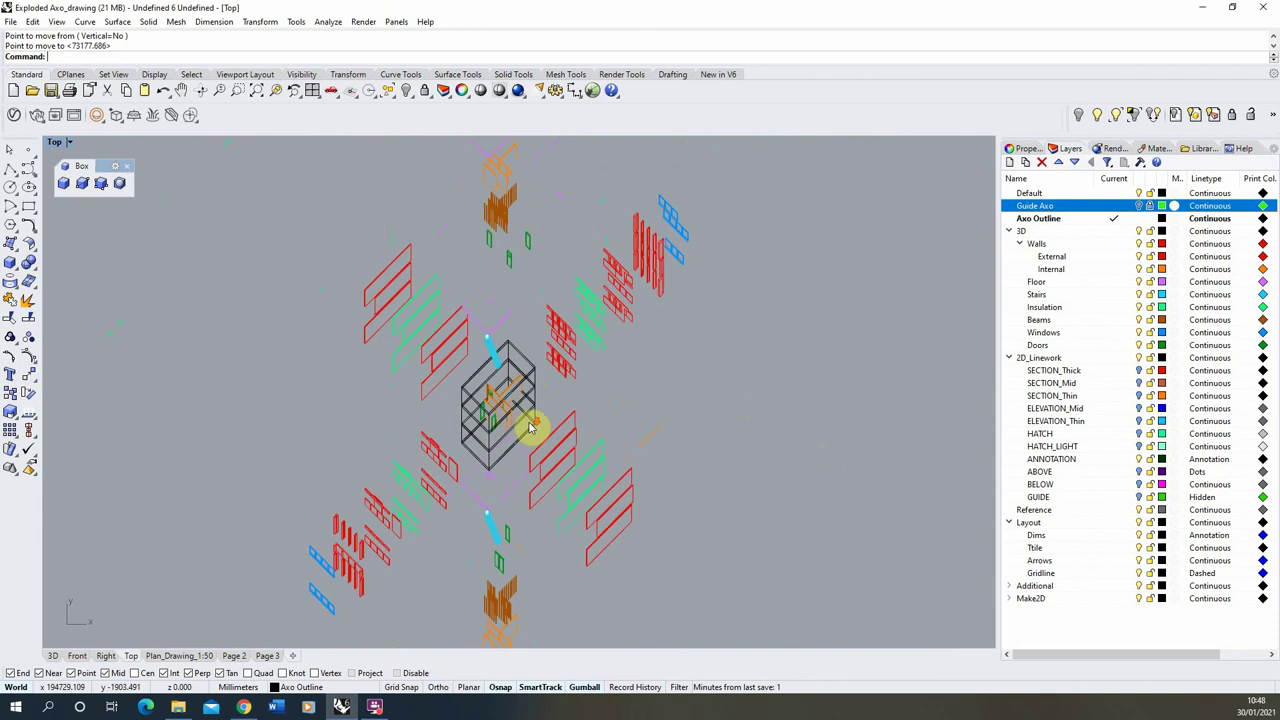
scroll(500, 263, "down", 3)
scroll(506, 243, "up", 4)
scroll(529, 294, "down", 5)
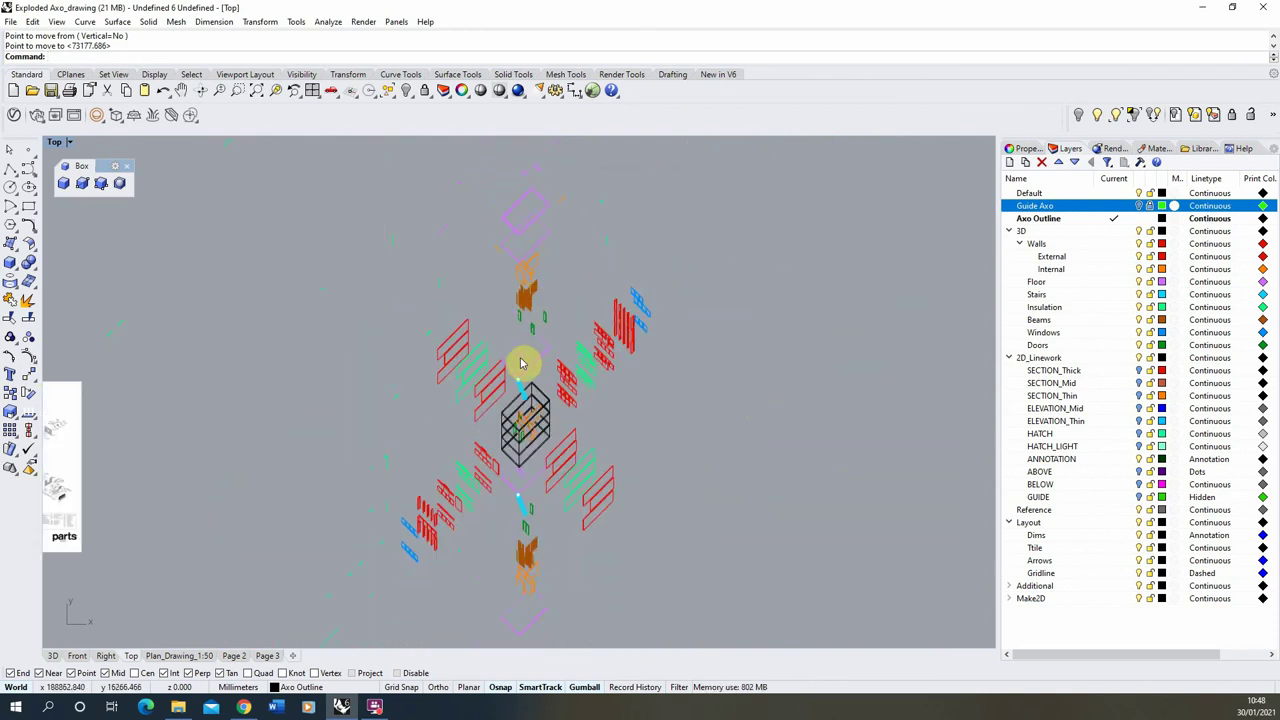
scroll(520, 363, "down", 3)
scroll(532, 348, "up", 3)
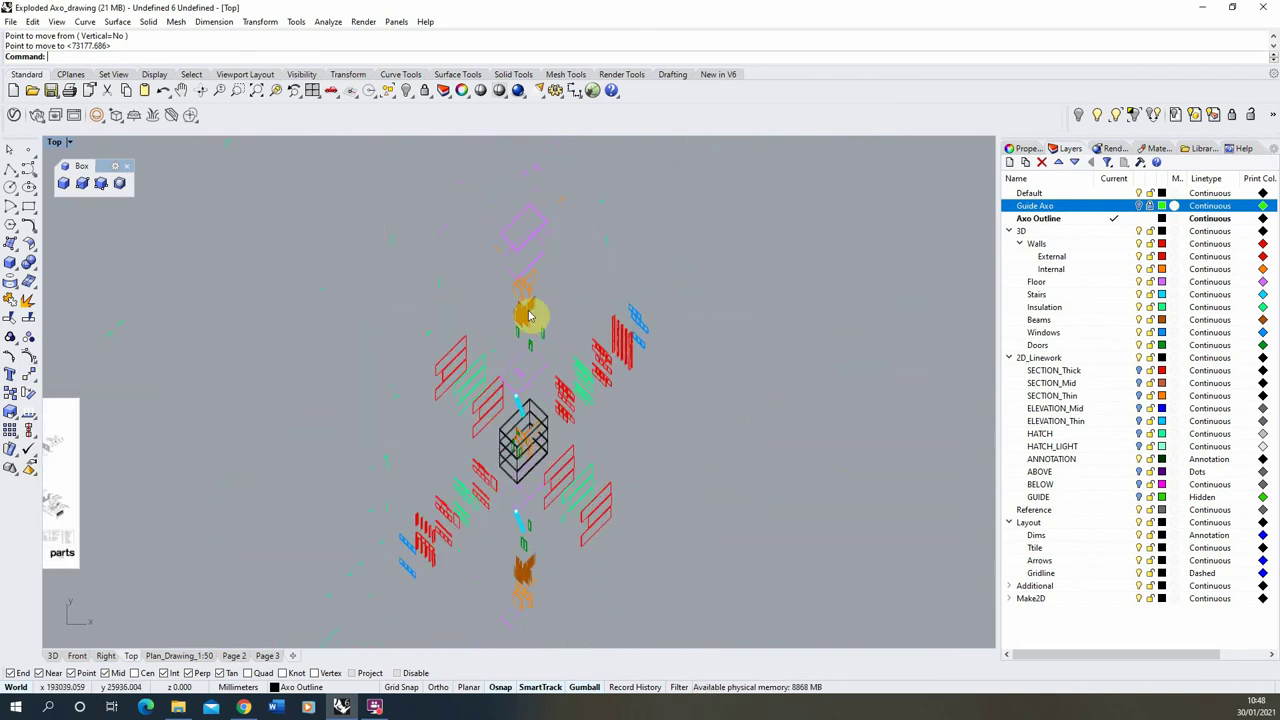
- Turn on all the sublayers of the 2D_Linework layer, from SECTION_Thick down to GUIDE
left_click(1138, 373)
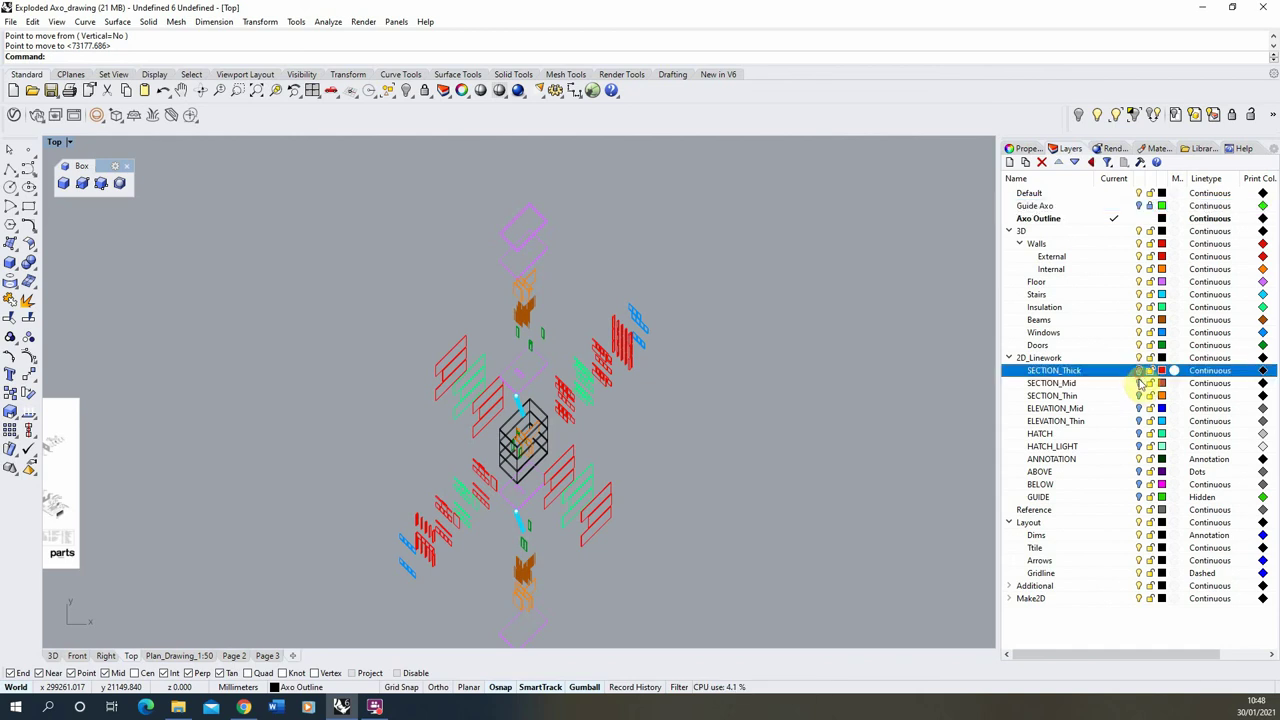
left_click(1139, 383)
left_click(1139, 396)
left_click(1139, 384)
left_click(1139, 410)
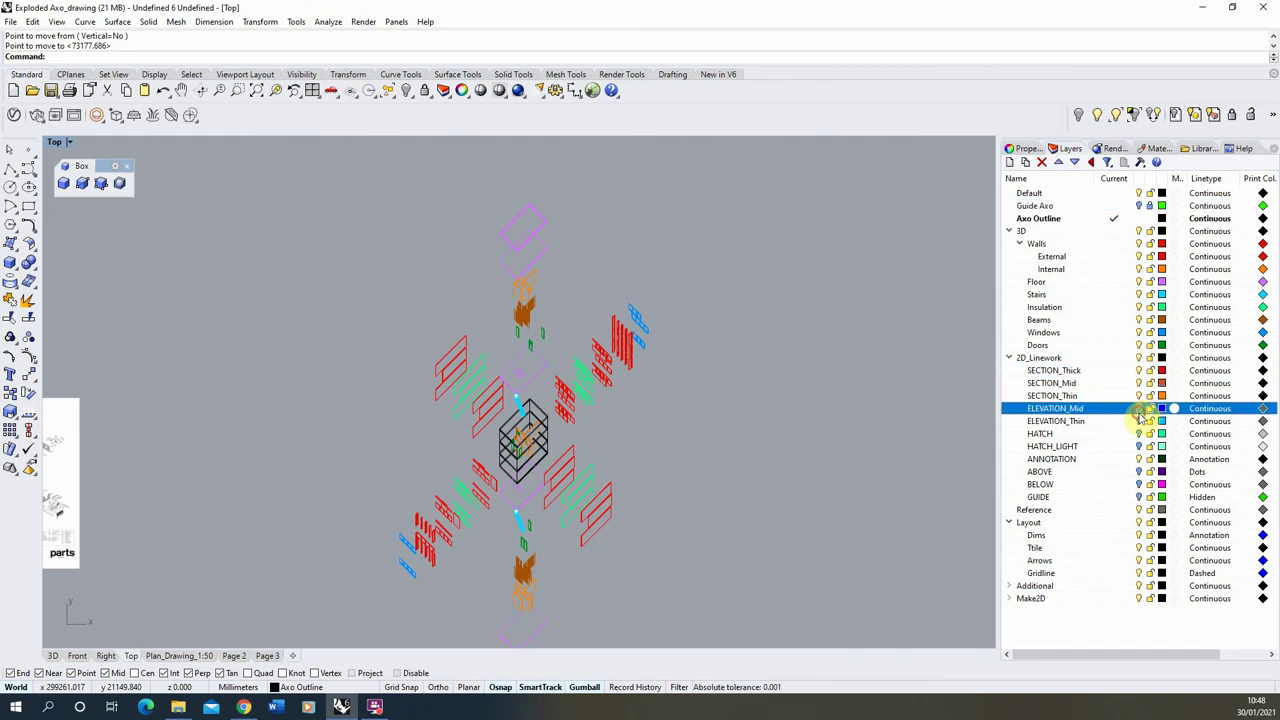
left_click(1140, 421)
left_click(1140, 434)
left_click(1140, 446)
left_click(1140, 459)
left_click(1141, 472)
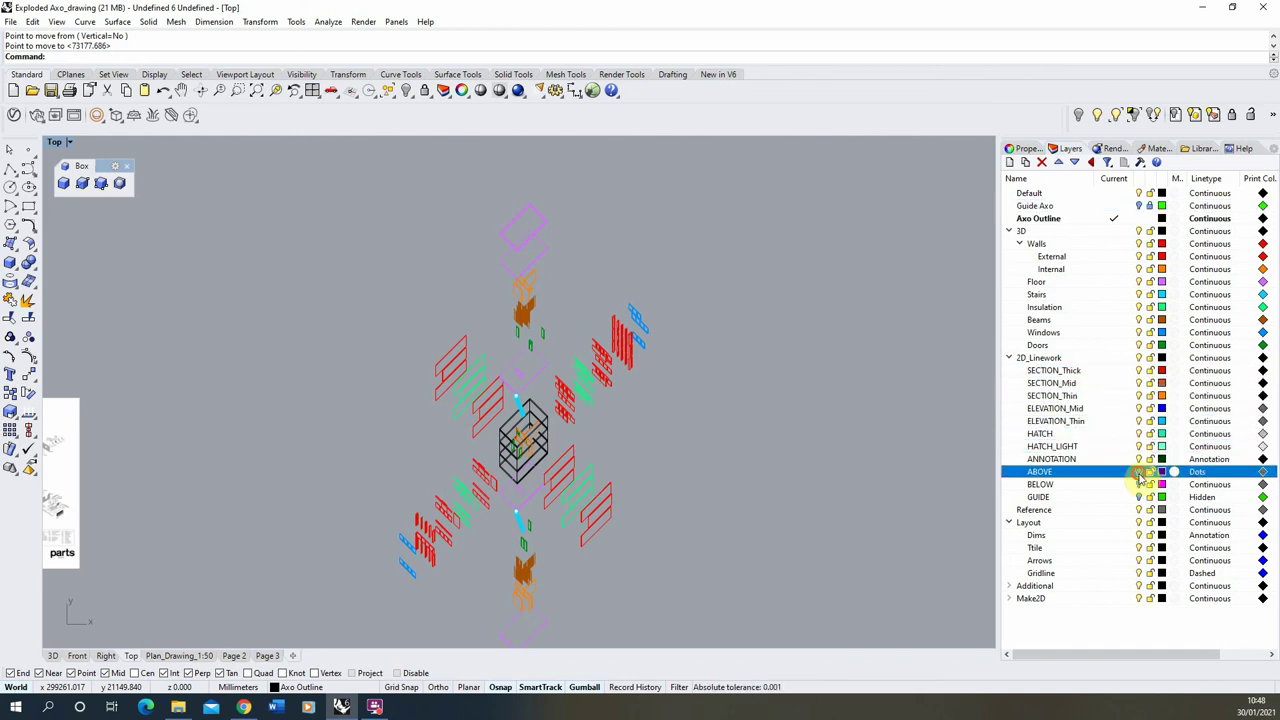
left_click(1138, 484)
left_click(1138, 497)
- Widen the layer list to reveal the print widths, and review the exploded linework against them
left_click_drag(999, 409, 880, 408)
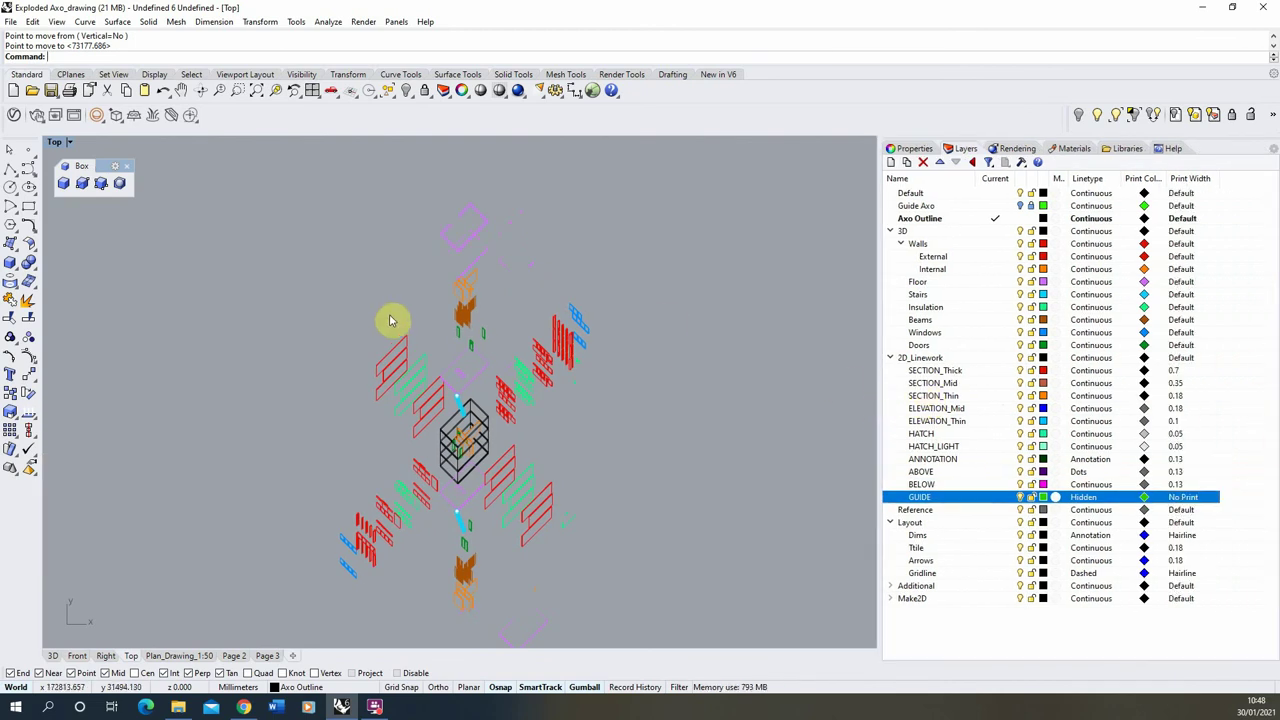
scroll(471, 224, "down", 1)
scroll(434, 420, "up", 5)
scroll(582, 322, "down", 4)
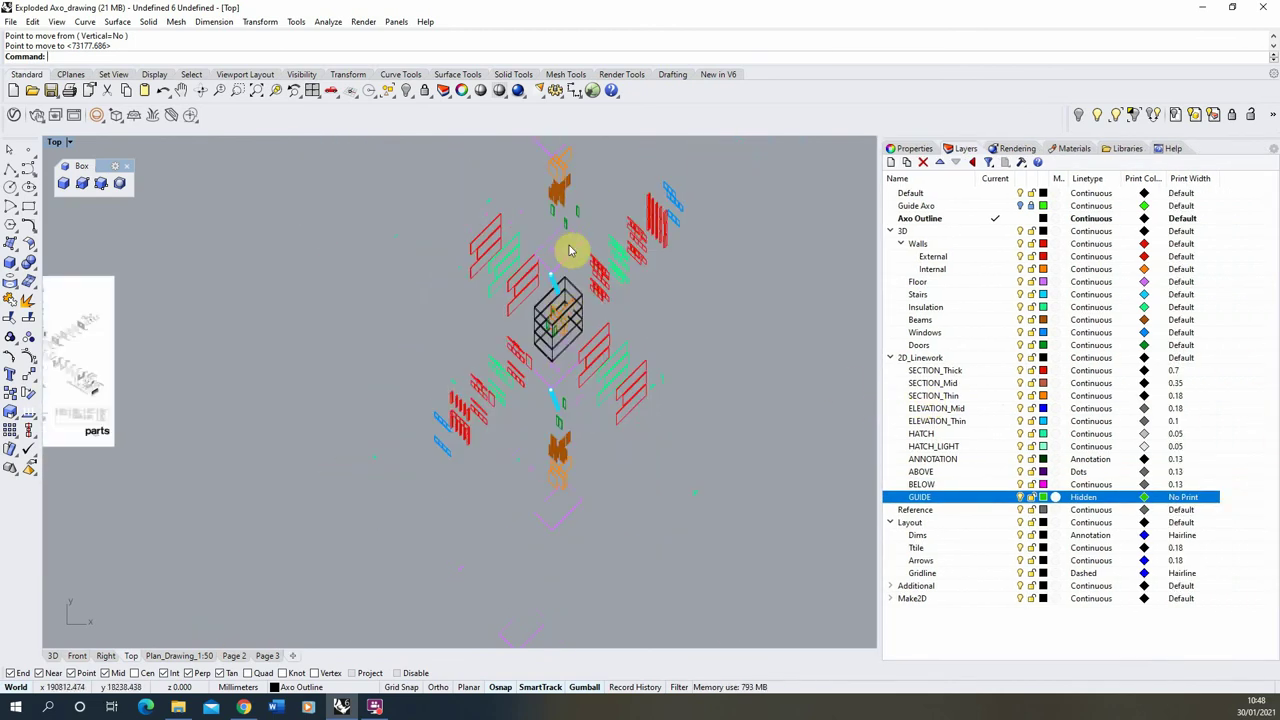
scroll(572, 251, "up", 3)
scroll(525, 450, "down", 1)
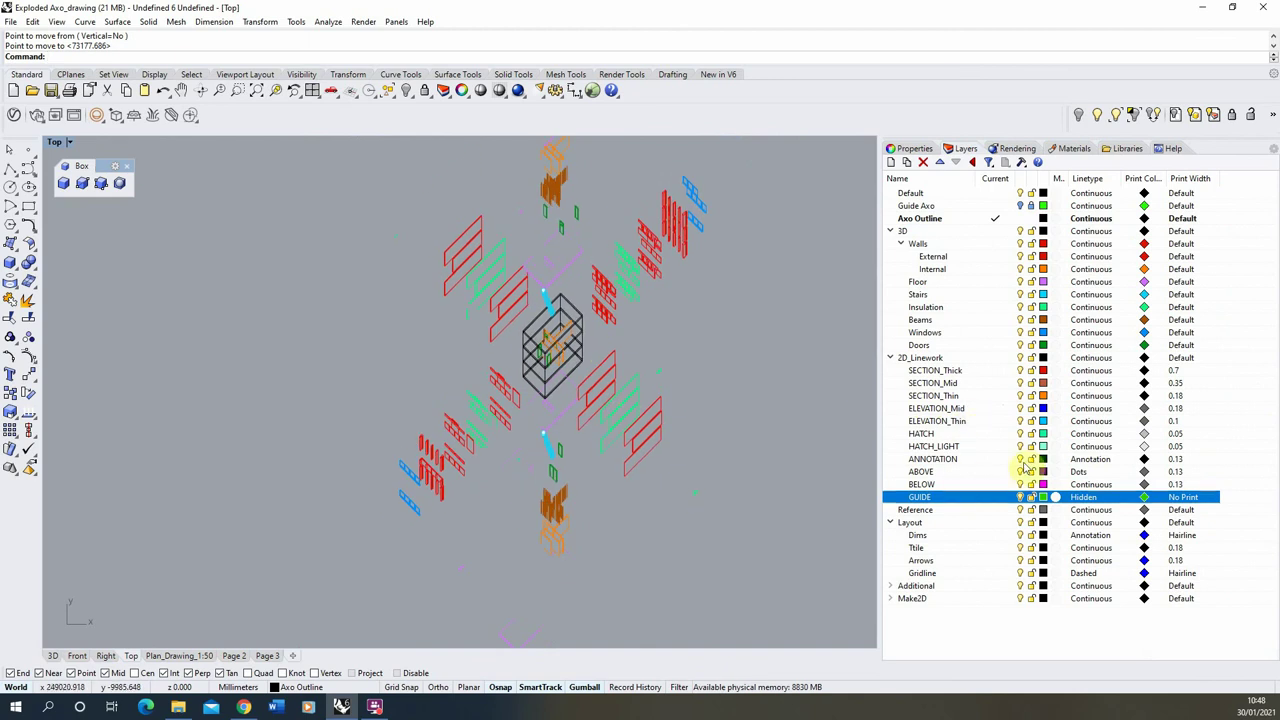
scroll(428, 378, "down", 8)
scroll(429, 343, "up", 7)
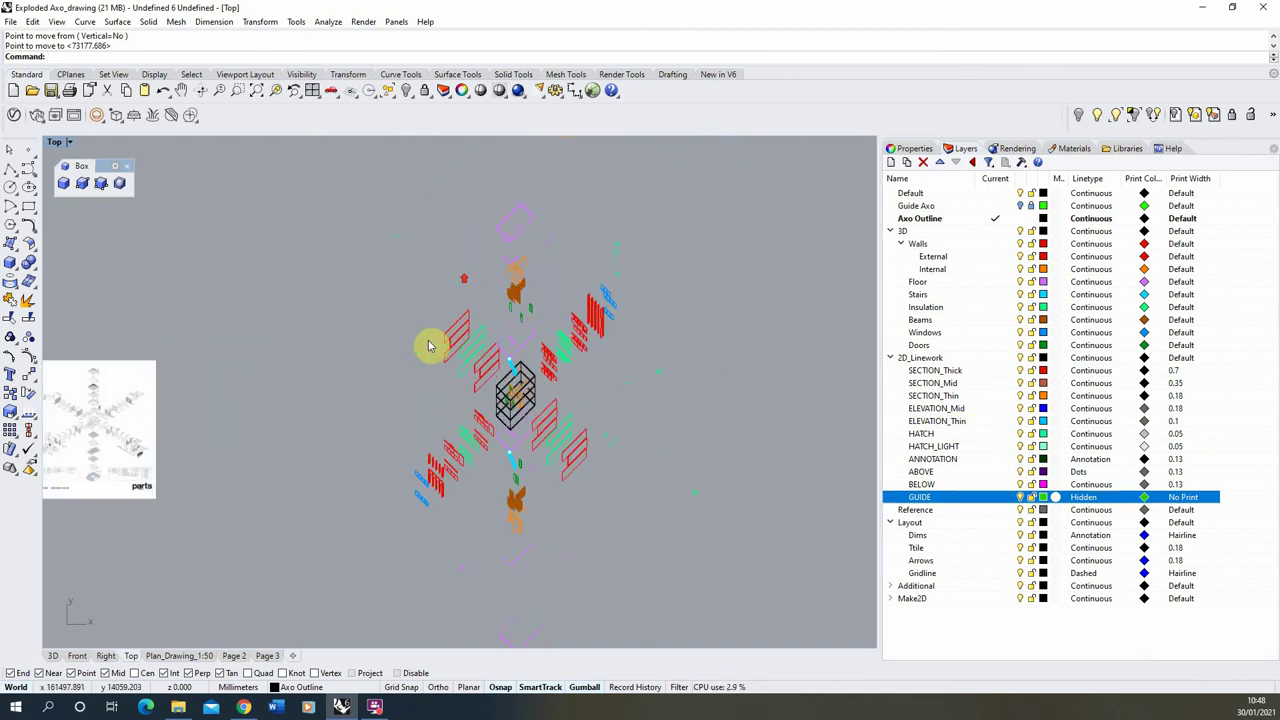
scroll(544, 344, "up", 4)
scroll(596, 324, "down", 4)
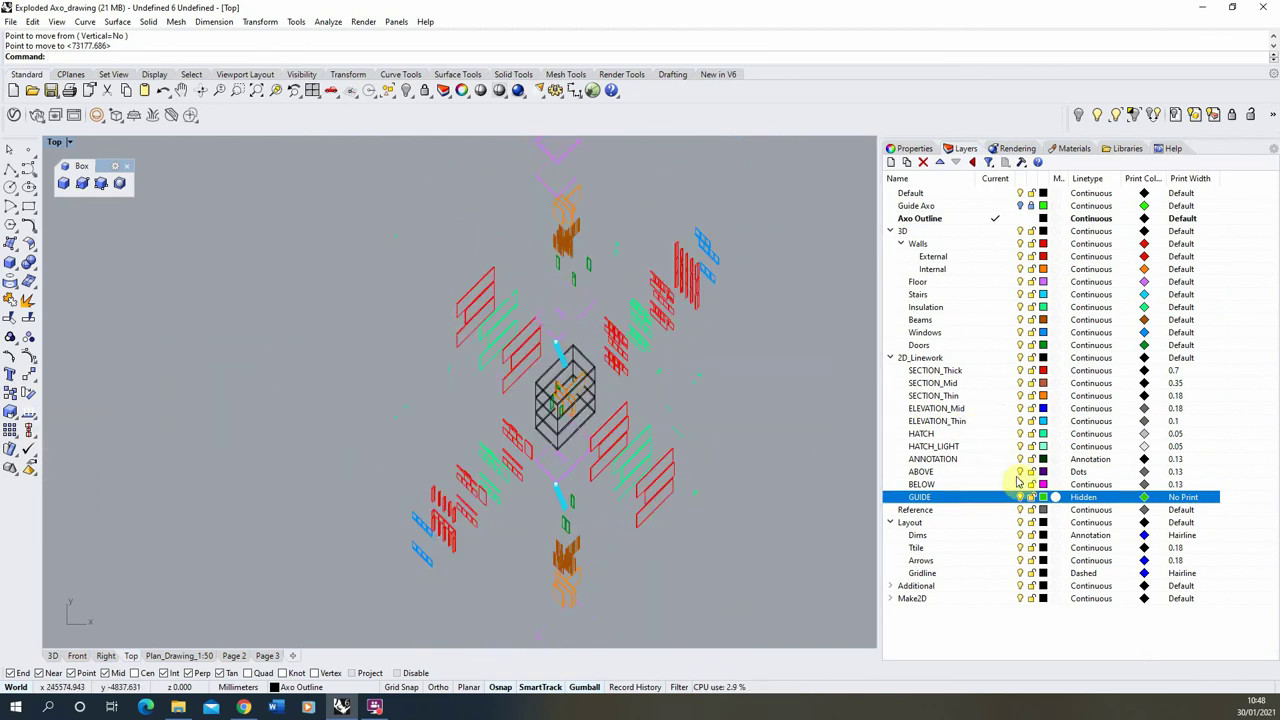
- Expand the Make2D layer to its Visible sublayers and collapse the scene silhouette and clipping plane groups
left_click(892, 600)
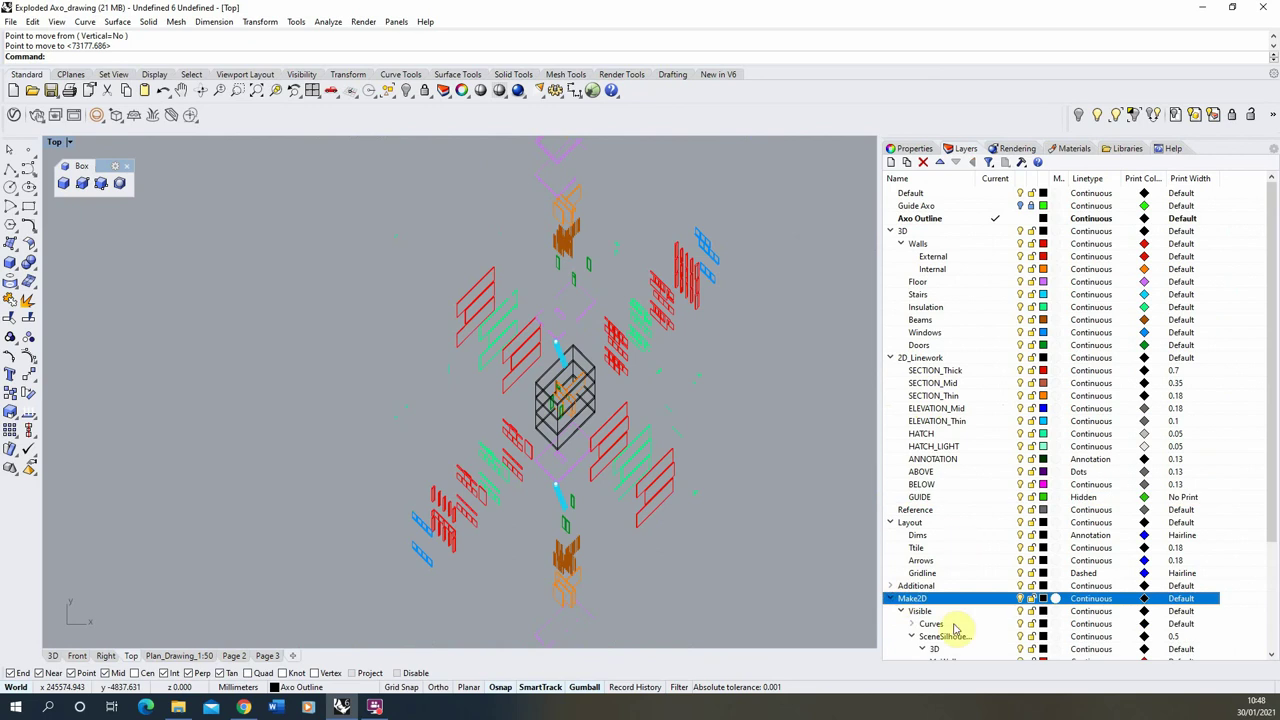
scroll(920, 613, "down", 1)
left_click(912, 599)
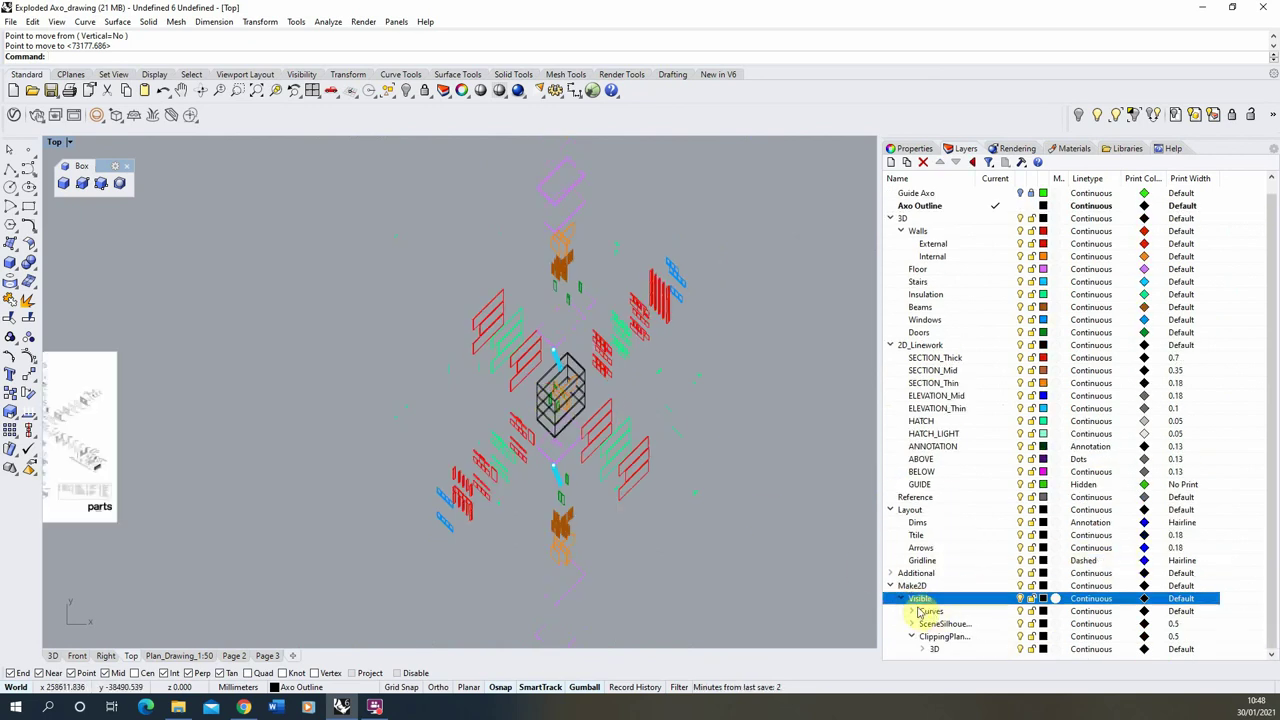
left_click(912, 641)
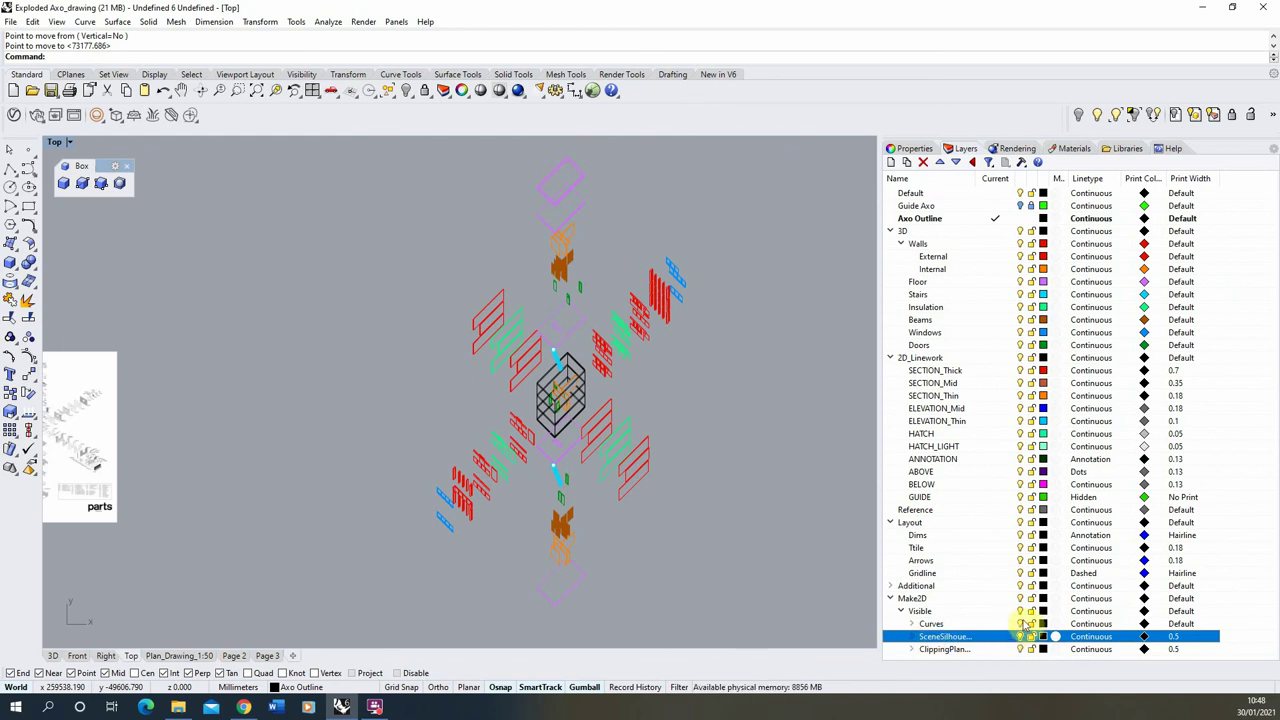
- Hide the Make2D Curves layer and examine the scene silhouette linework of the exploded parts on its own
left_click(1020, 623)
scroll(514, 486, "up", 6)
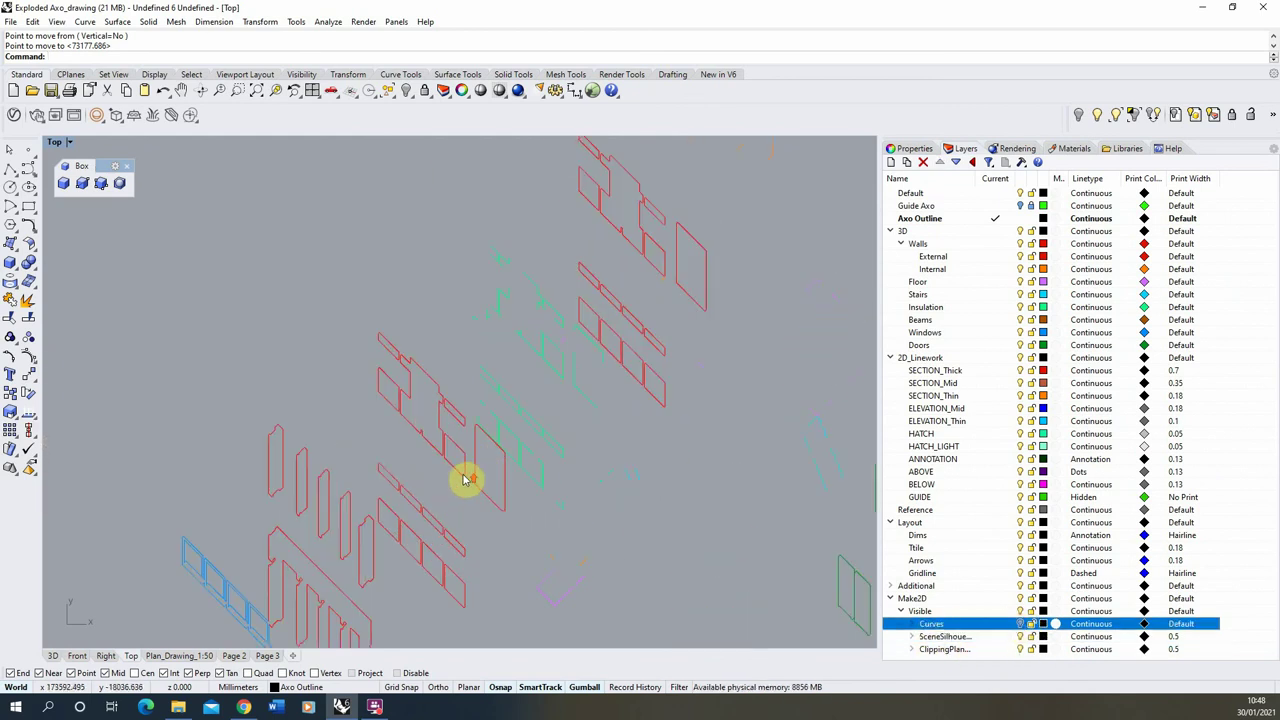
scroll(414, 486, "down", 6)
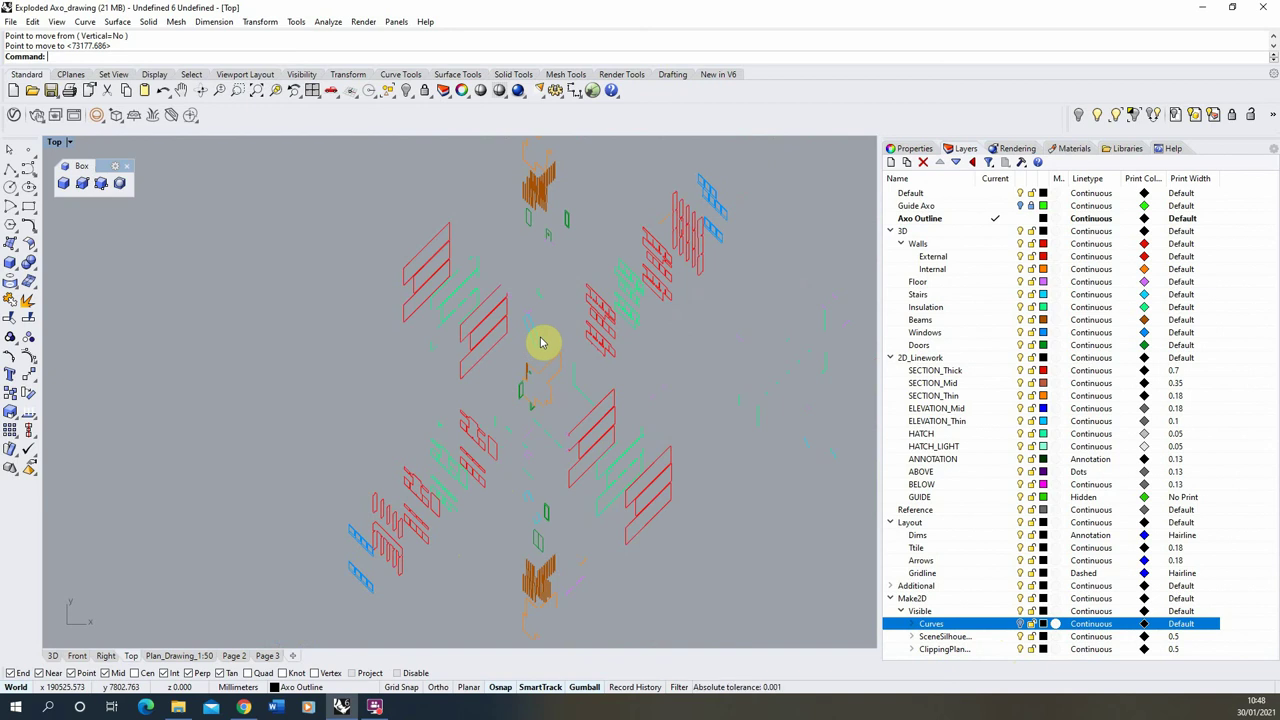
scroll(539, 508, "down", 3)
scroll(546, 190, "up", 10)
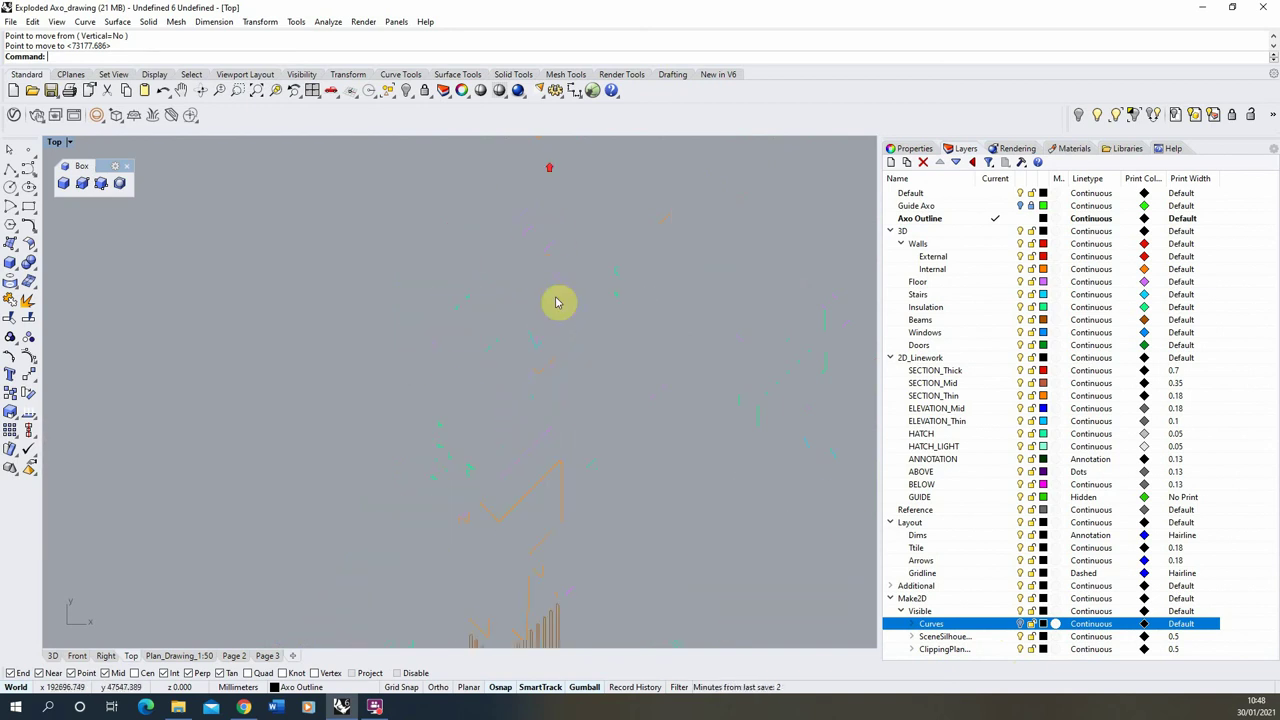
scroll(520, 270, "down", 6)
scroll(458, 555, "up", 3)
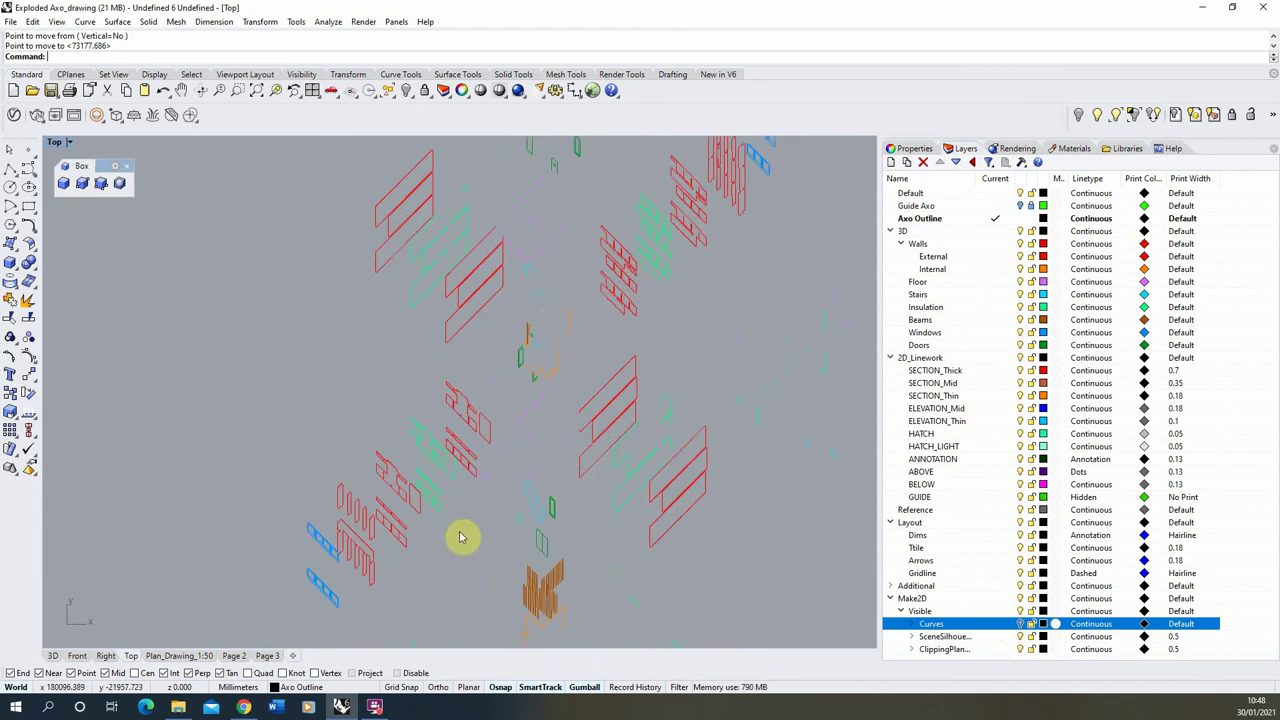
scroll(563, 443, "down", 4)
scroll(551, 571, "up", 3)
scroll(575, 303, "down", 2)
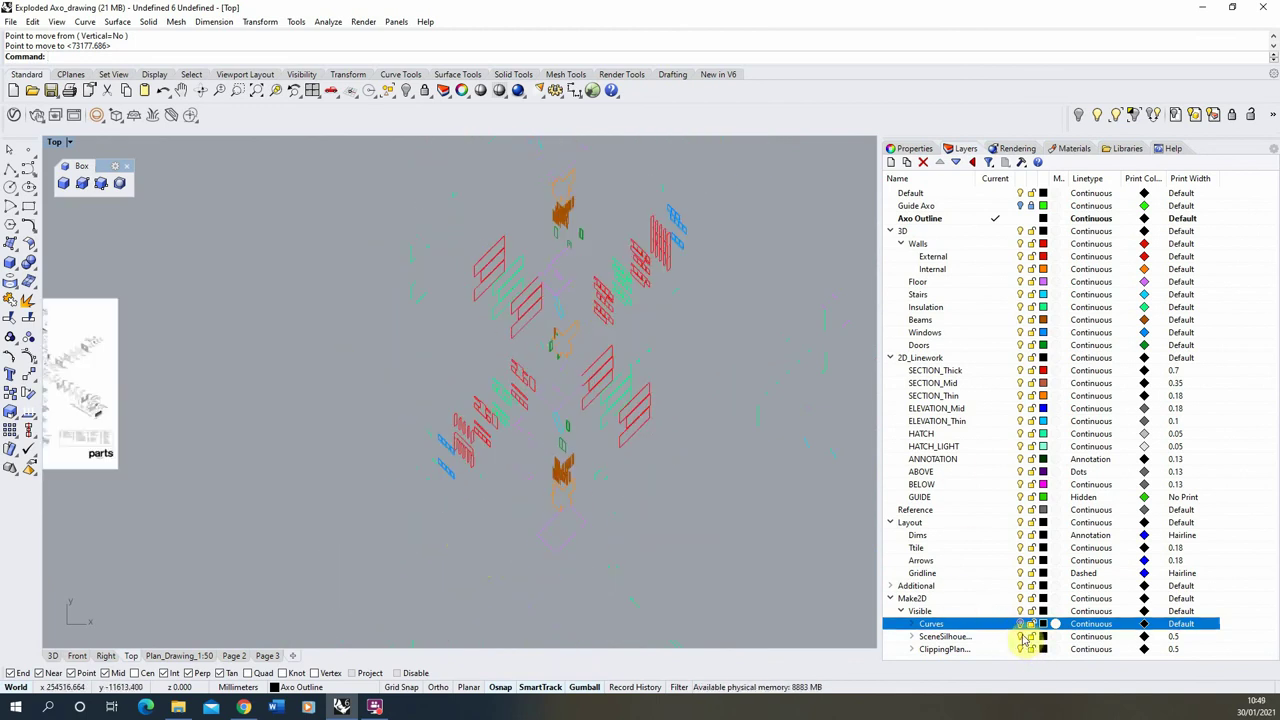
- Turn the Make2D Curves layer back on and turn off the scene silhouette layer
left_click(1020, 636)
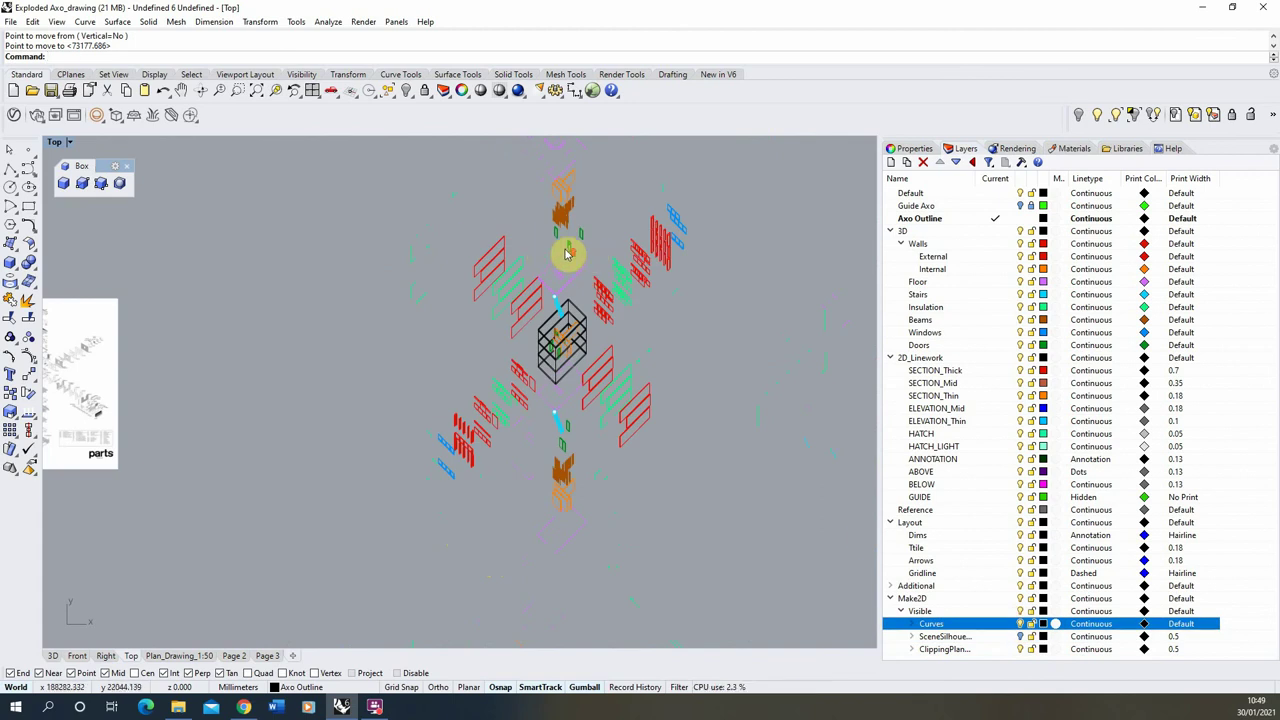
scroll(522, 255, "up", 4)
scroll(522, 255, "down", 1)
scroll(613, 319, "down", 2)
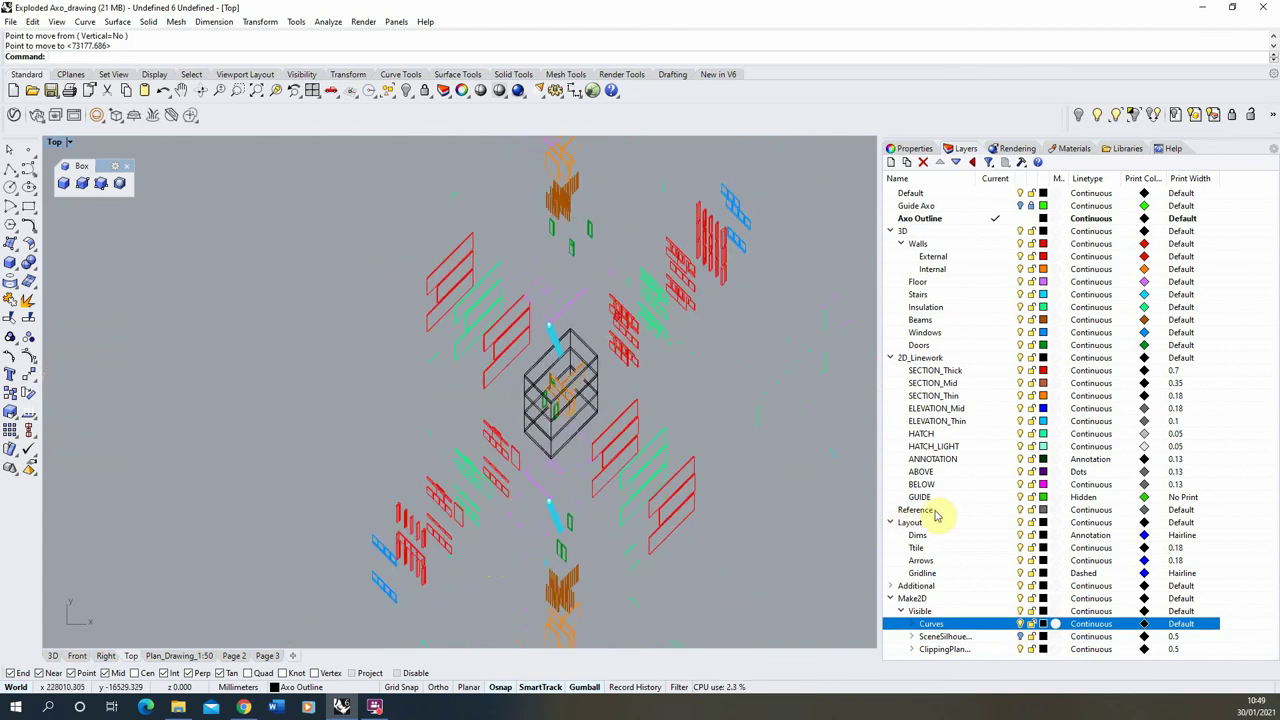
- Expand the Make2D Curves layer, review its sublayers, and collapse its 3D group
left_click(912, 624)
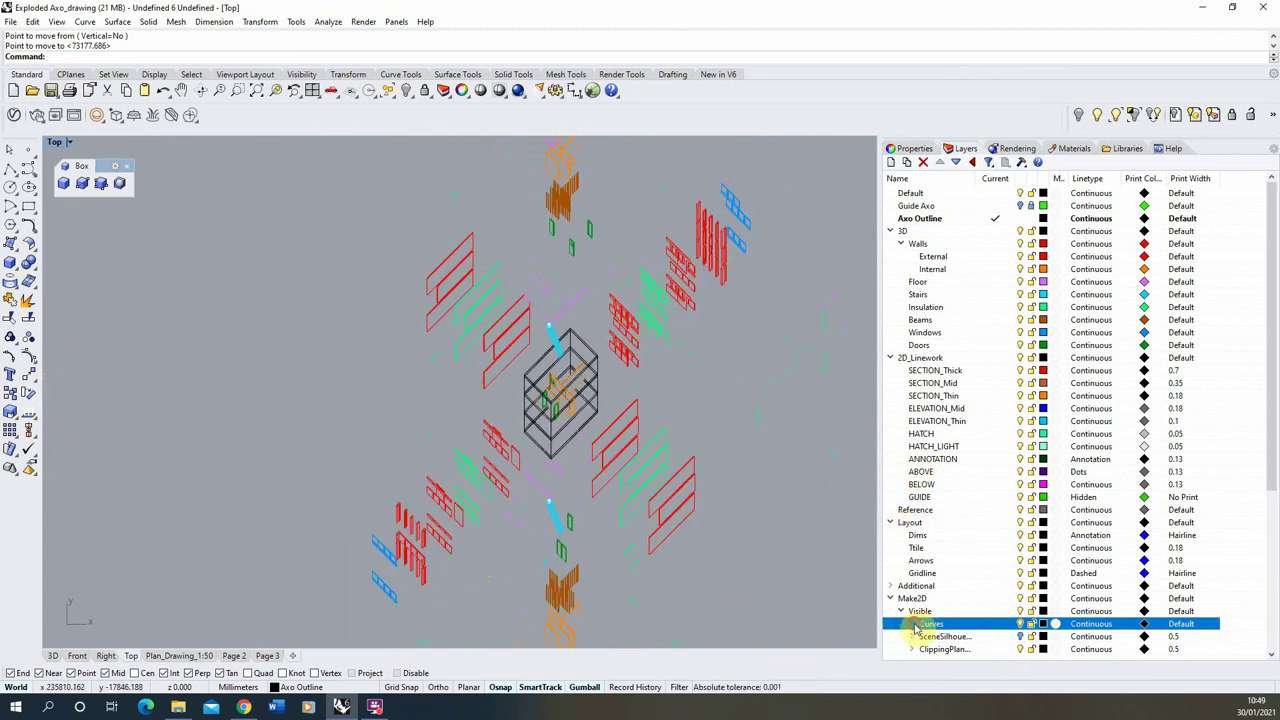
scroll(540, 404, "up", 4)
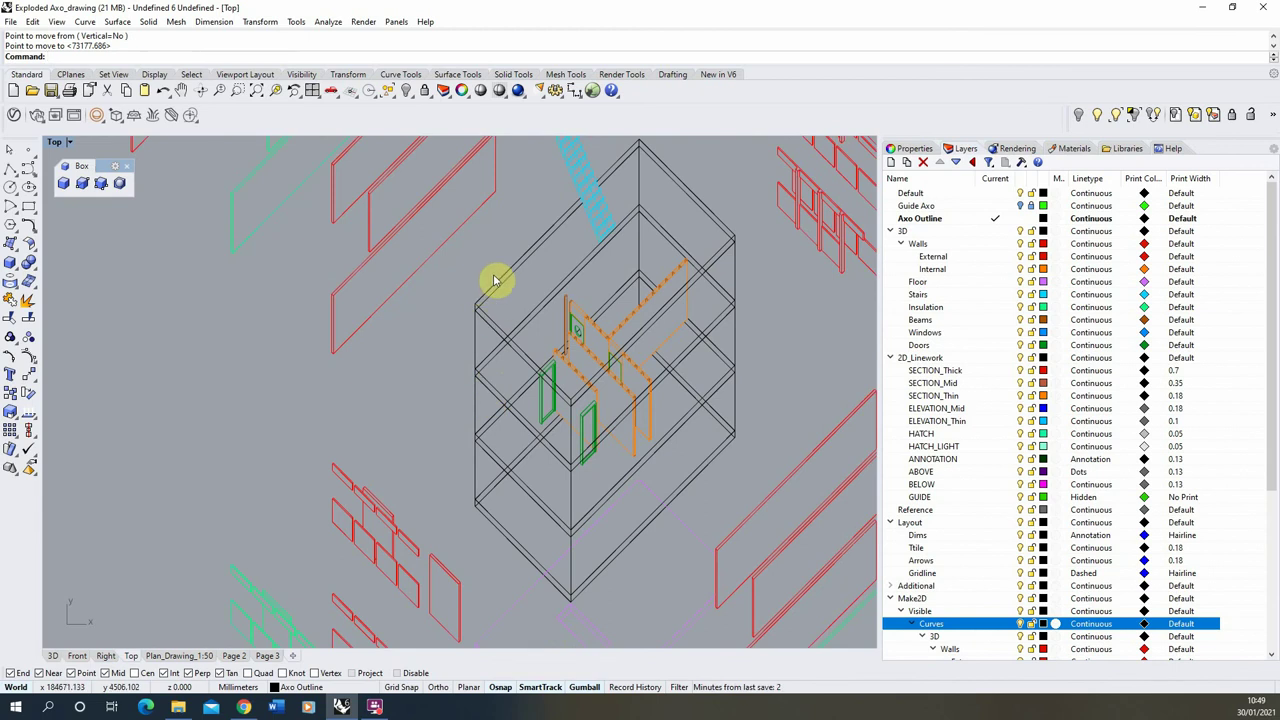
scroll(486, 283, "down", 2)
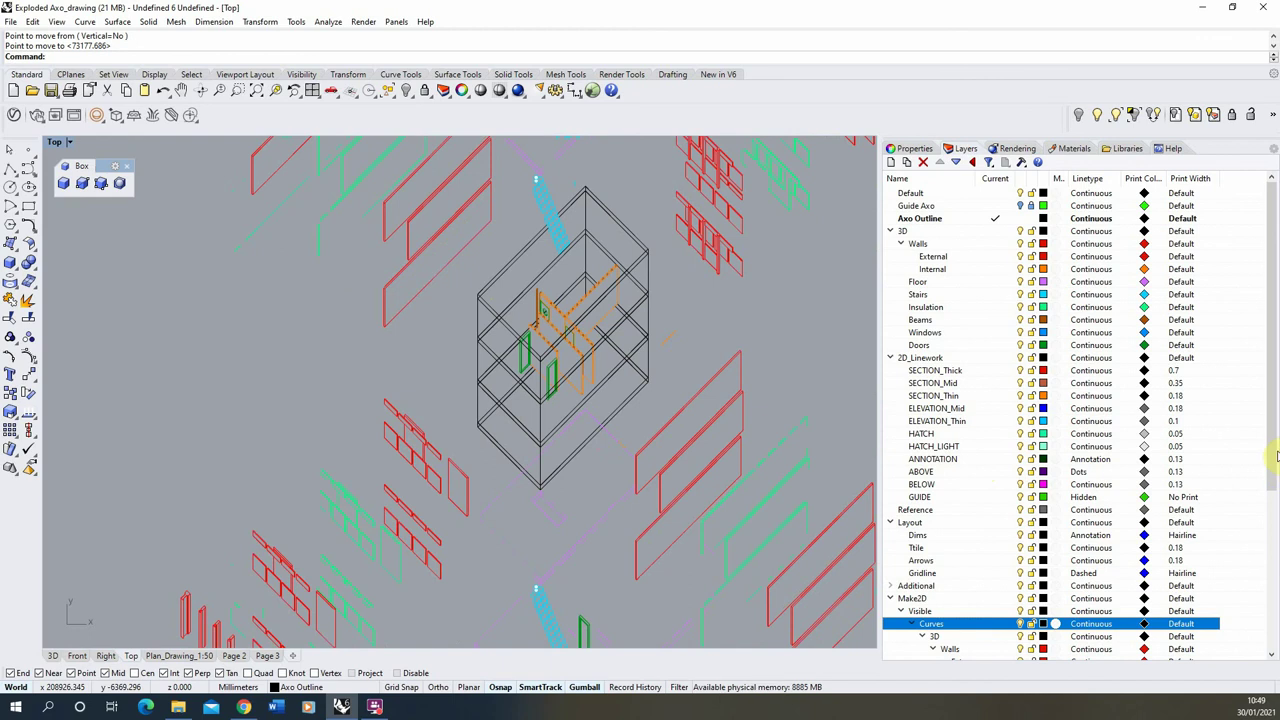
left_click_drag(1277, 456, 1260, 618)
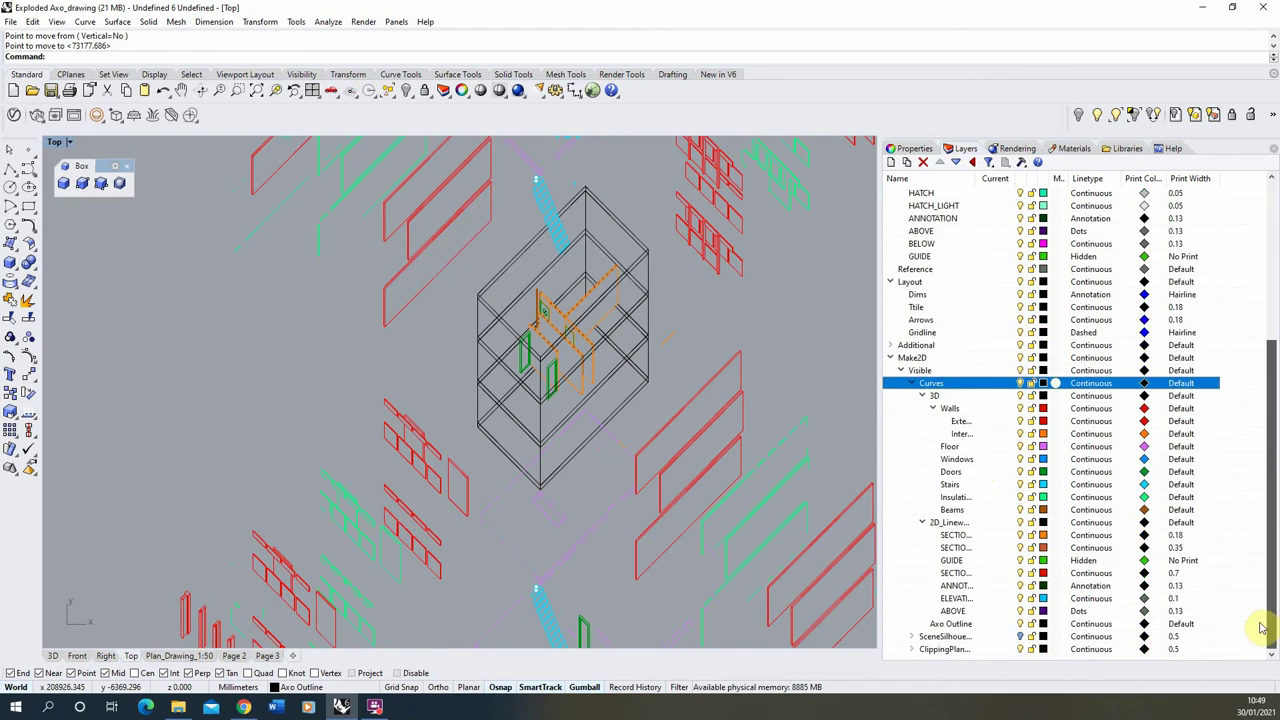
left_click(922, 396)
left_click(918, 396)
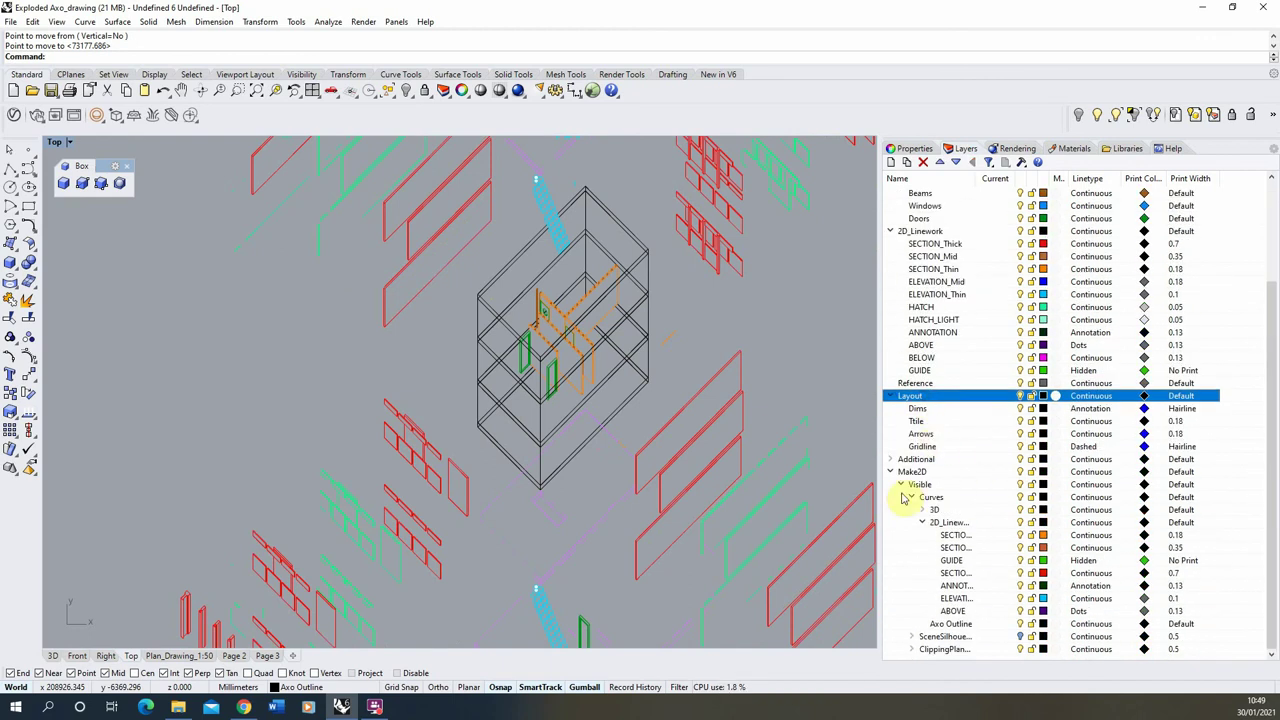
- Collapse the Make2D Curves layer and toggle its visibility off and on to check which linework it holds
left_click(912, 500)
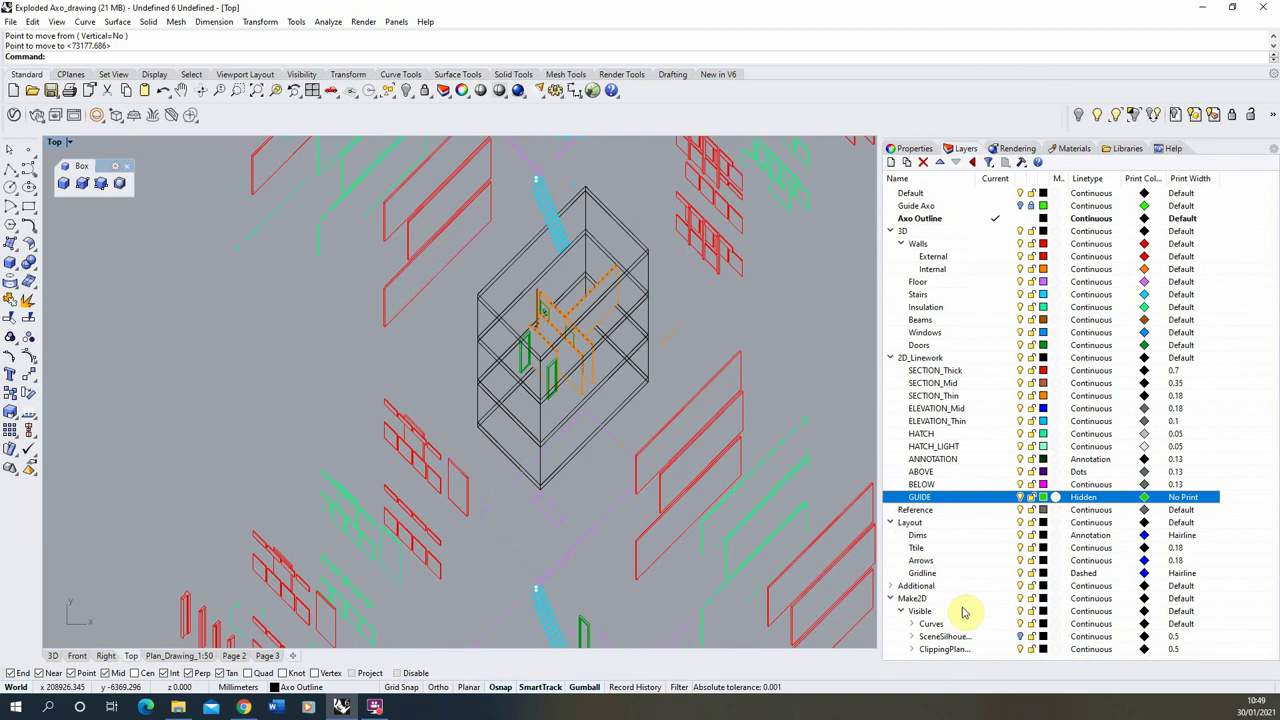
left_click(1022, 625)
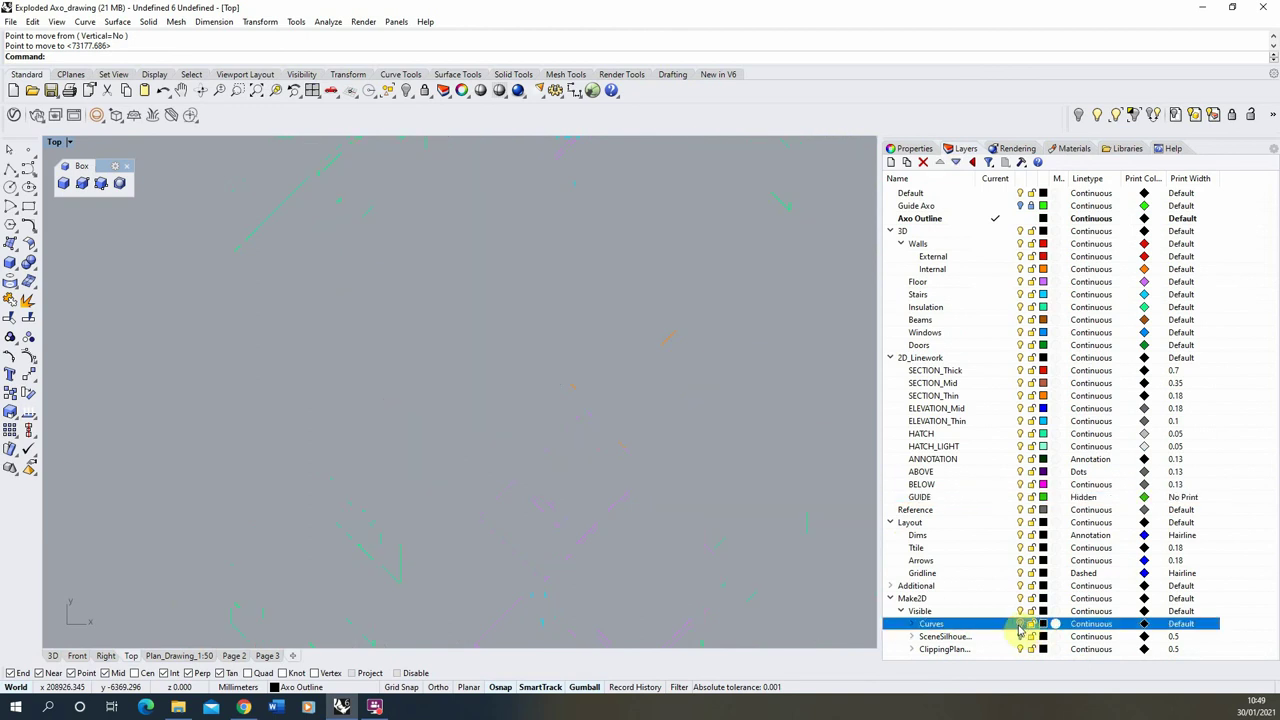
left_click(1021, 625)
- Reassign all curves on the Make2D Axo Outline sublayer to the ABOVE layer of 2D_Linework and deselect them
left_click(912, 625)
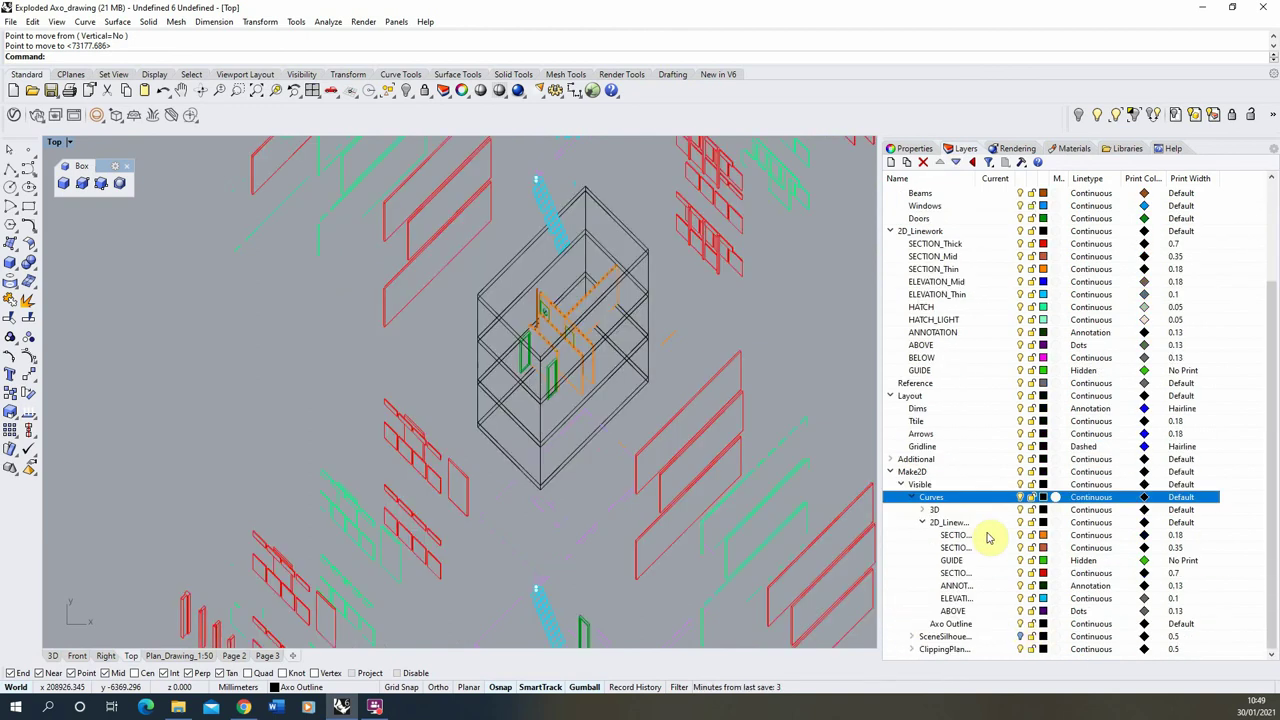
left_click(966, 624)
right_click(982, 630)
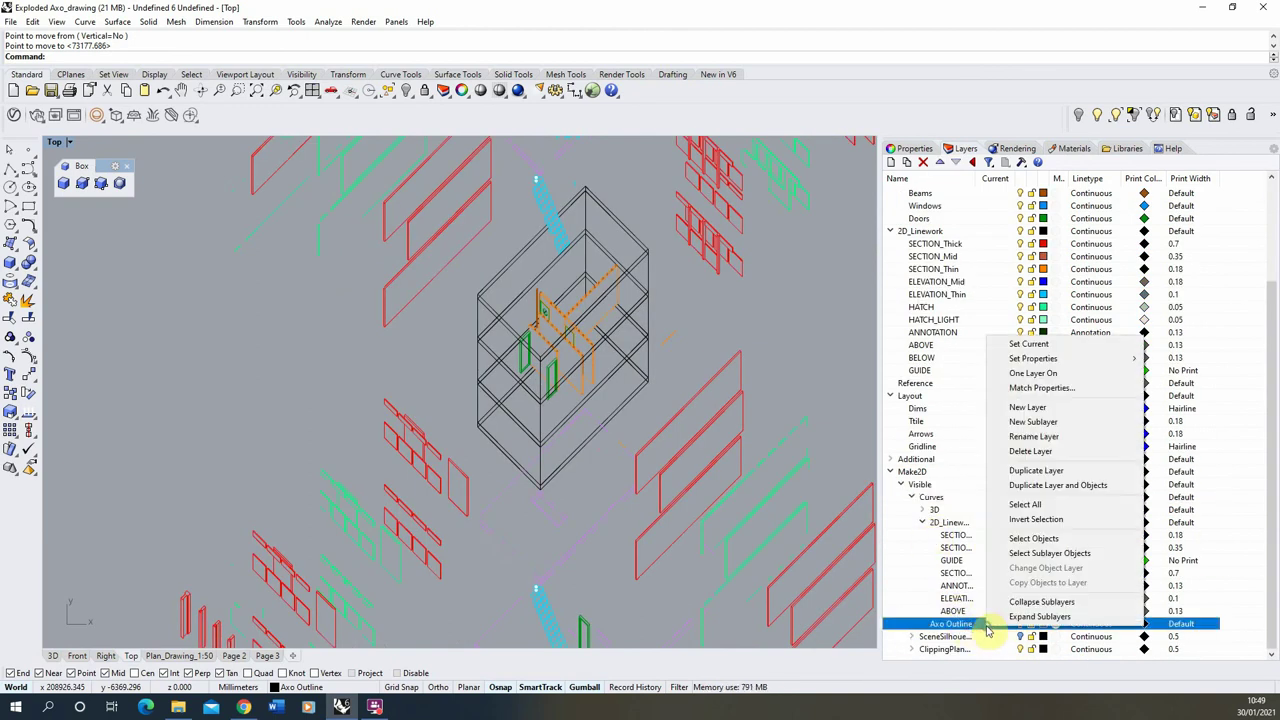
left_click(1034, 538)
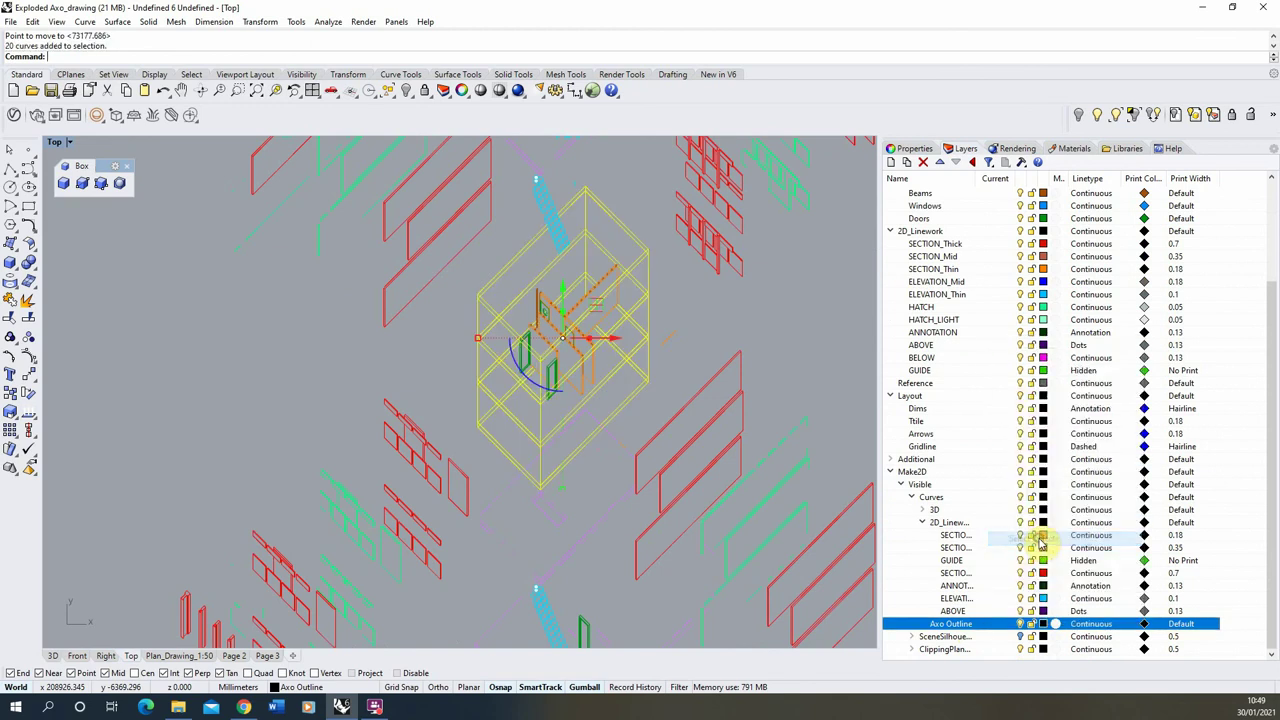
left_click(912, 149)
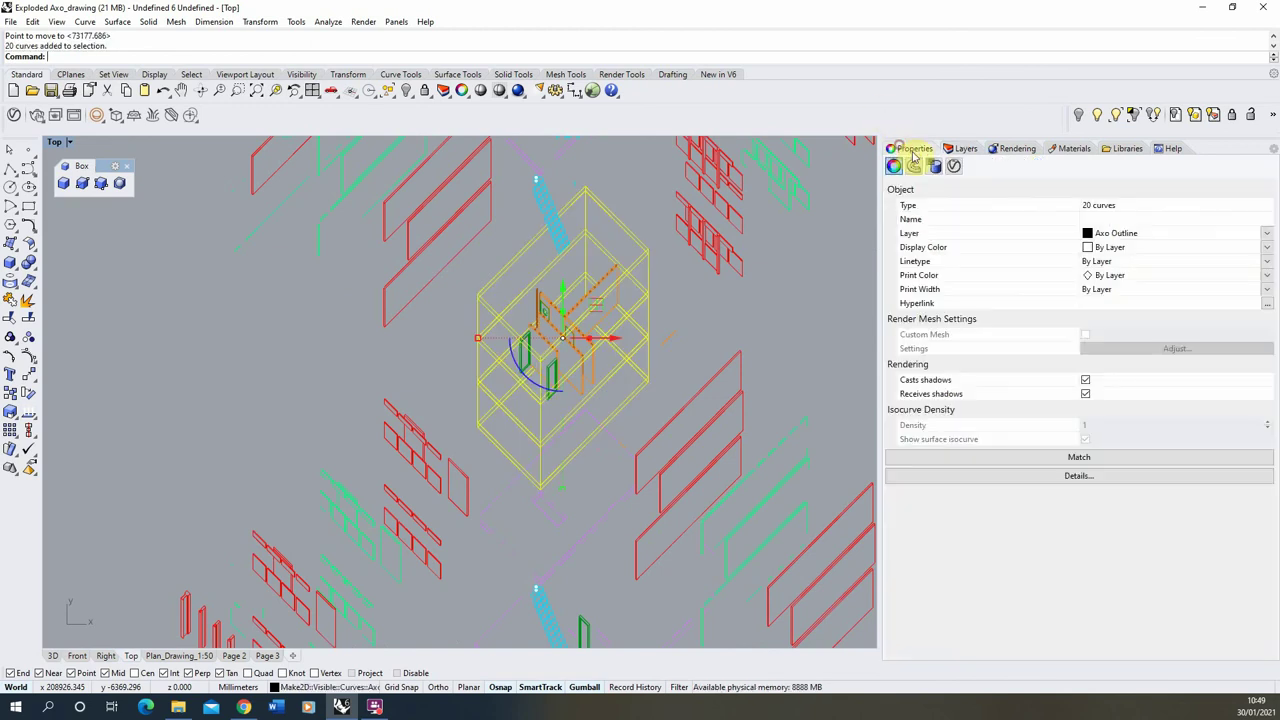
left_click(1268, 237)
scroll(1160, 340, "up", 4)
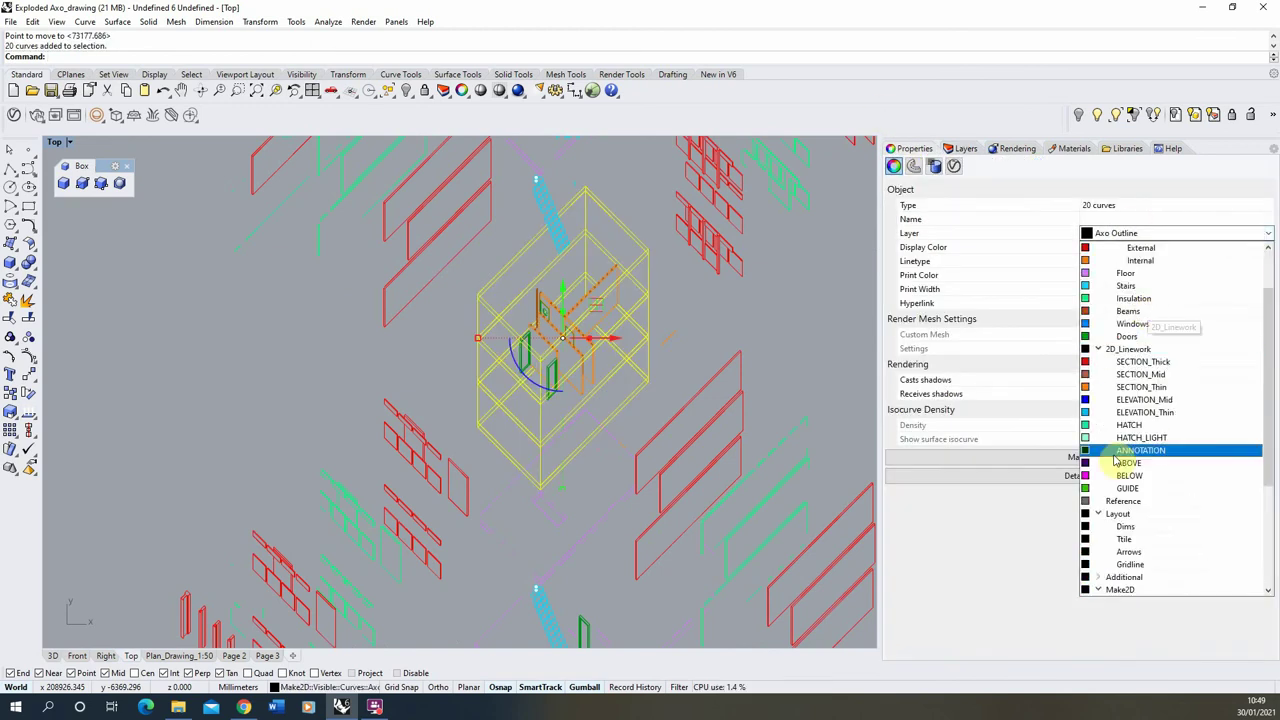
left_click(1140, 464)
key("Escape")
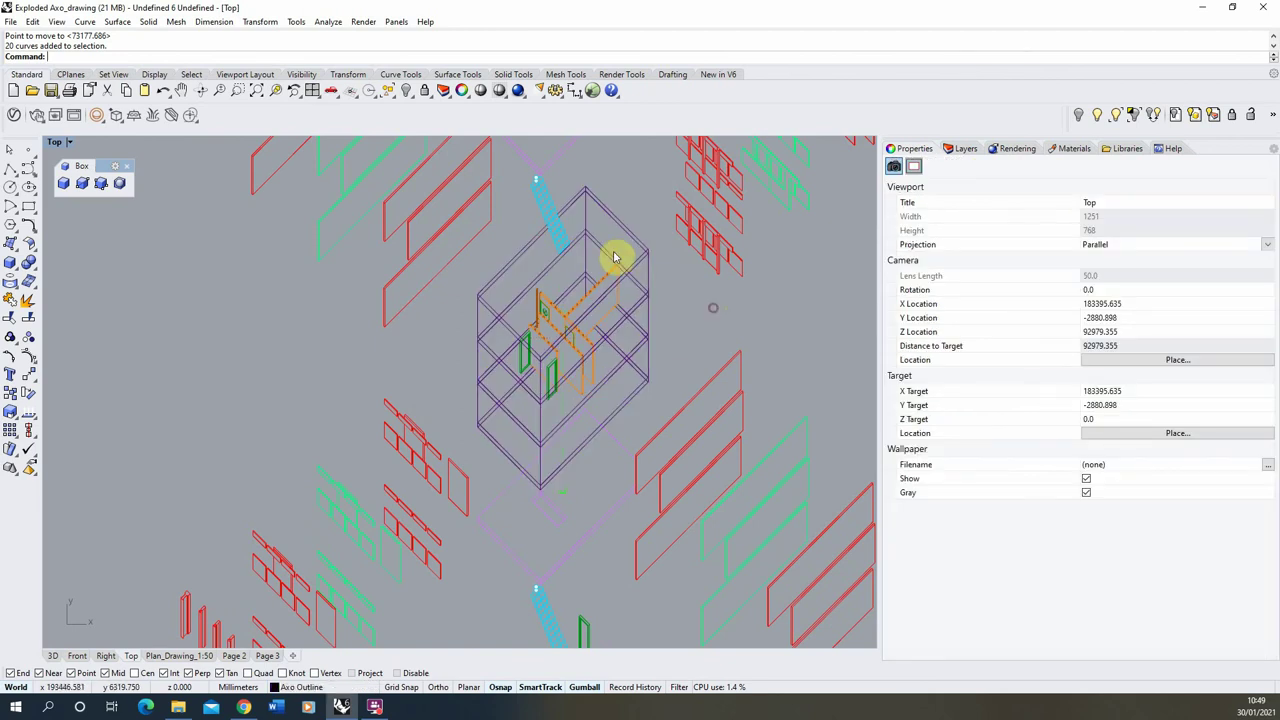
- Turn off the 2D_Linework layer to hide the reassigned outline, and check the exploded linework still left on the Make2D layers
left_click(968, 149)
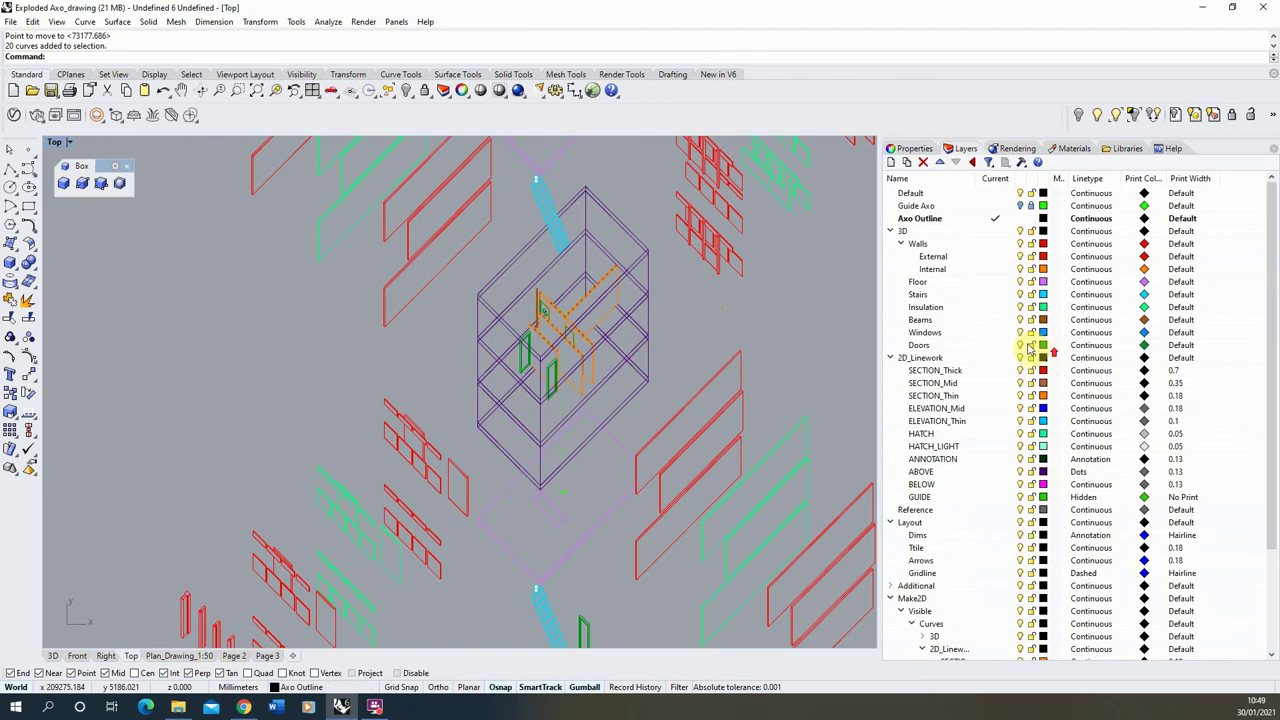
left_click(1021, 358)
scroll(400, 314, "down", 5)
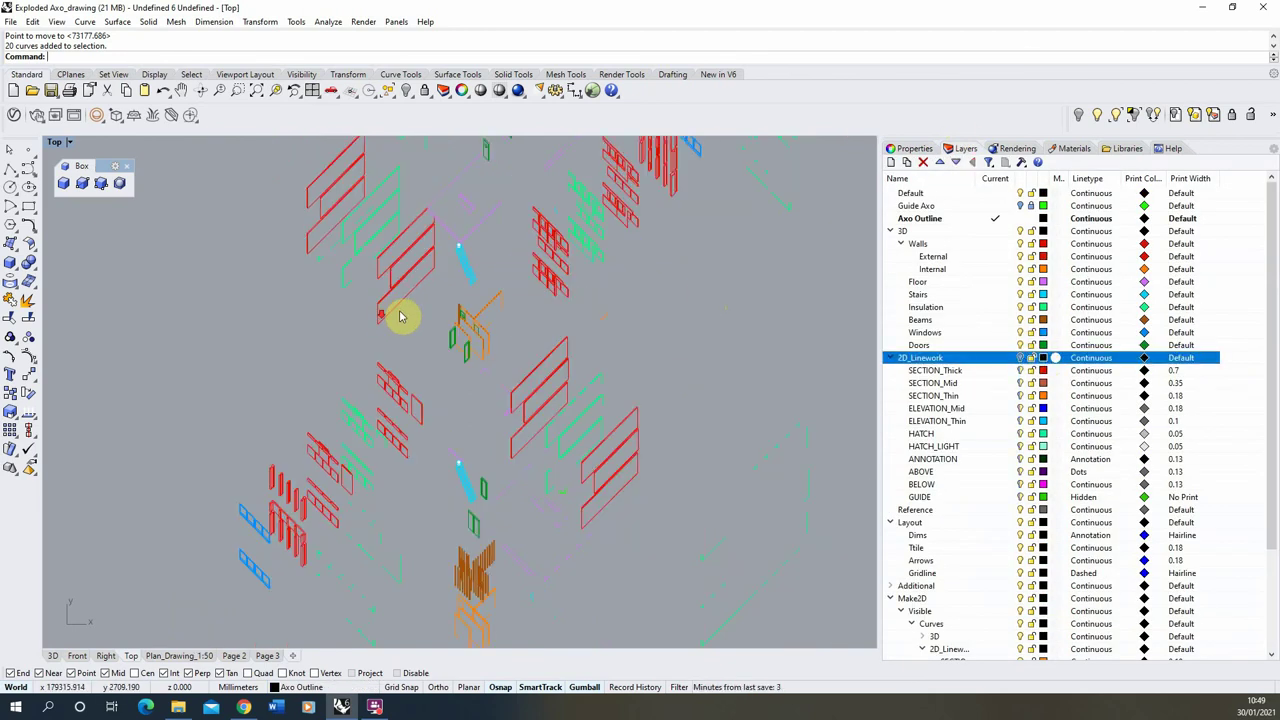
scroll(479, 559, "up", 10)
scroll(501, 381, "down", 8)
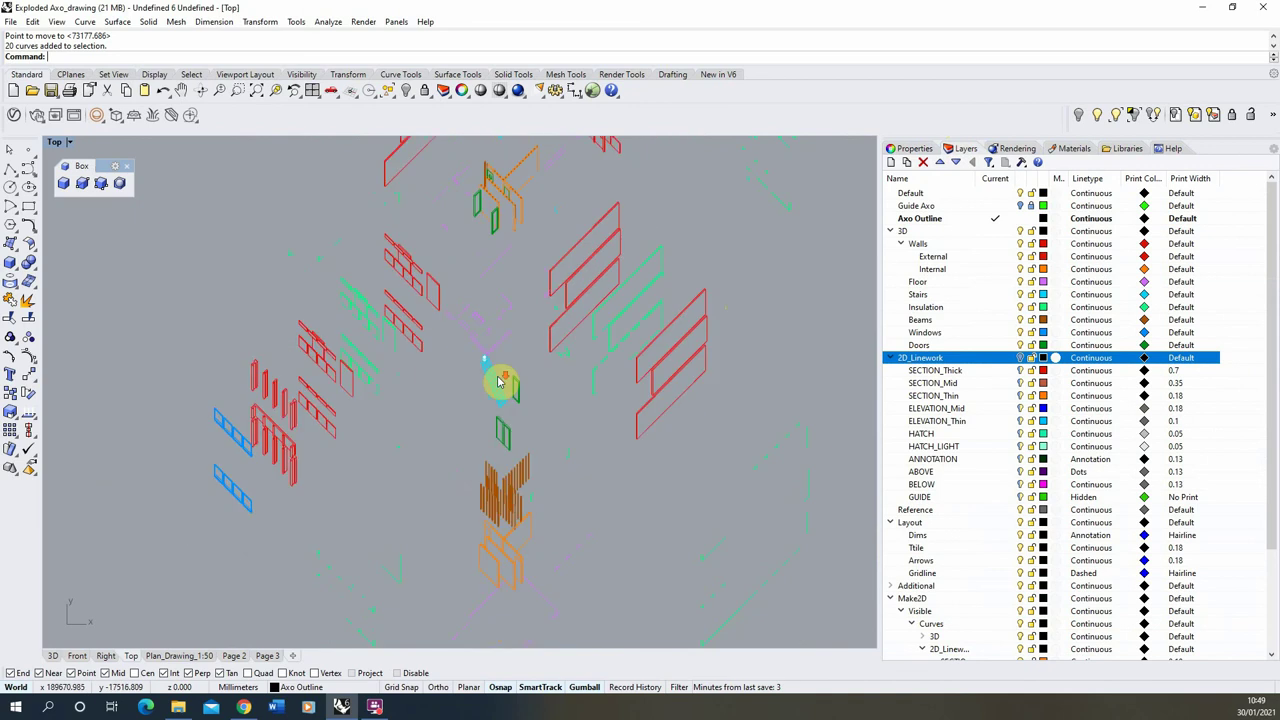
scroll(474, 218, "up", 2)
scroll(1070, 545, "down", 3)
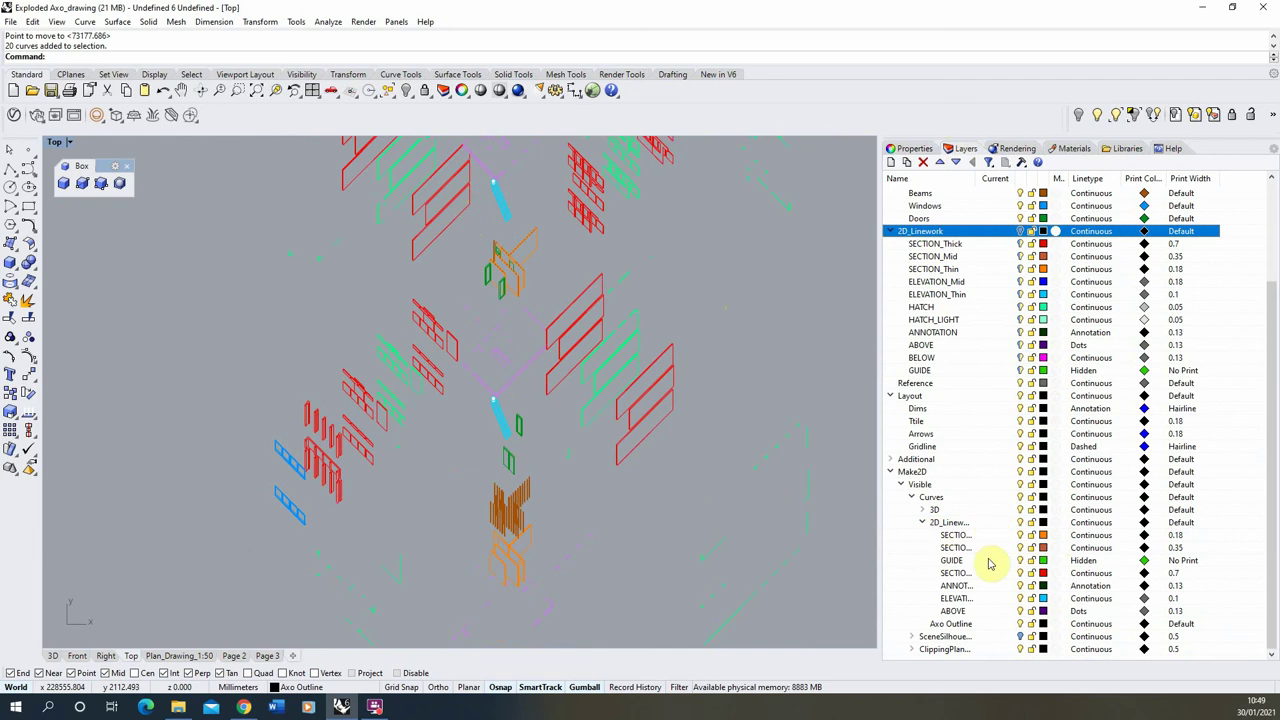
- Reassign all curves on the Make2D External walls sublayer to the ELEVATION_Mid layer of 2D_Linework
left_click(921, 511)
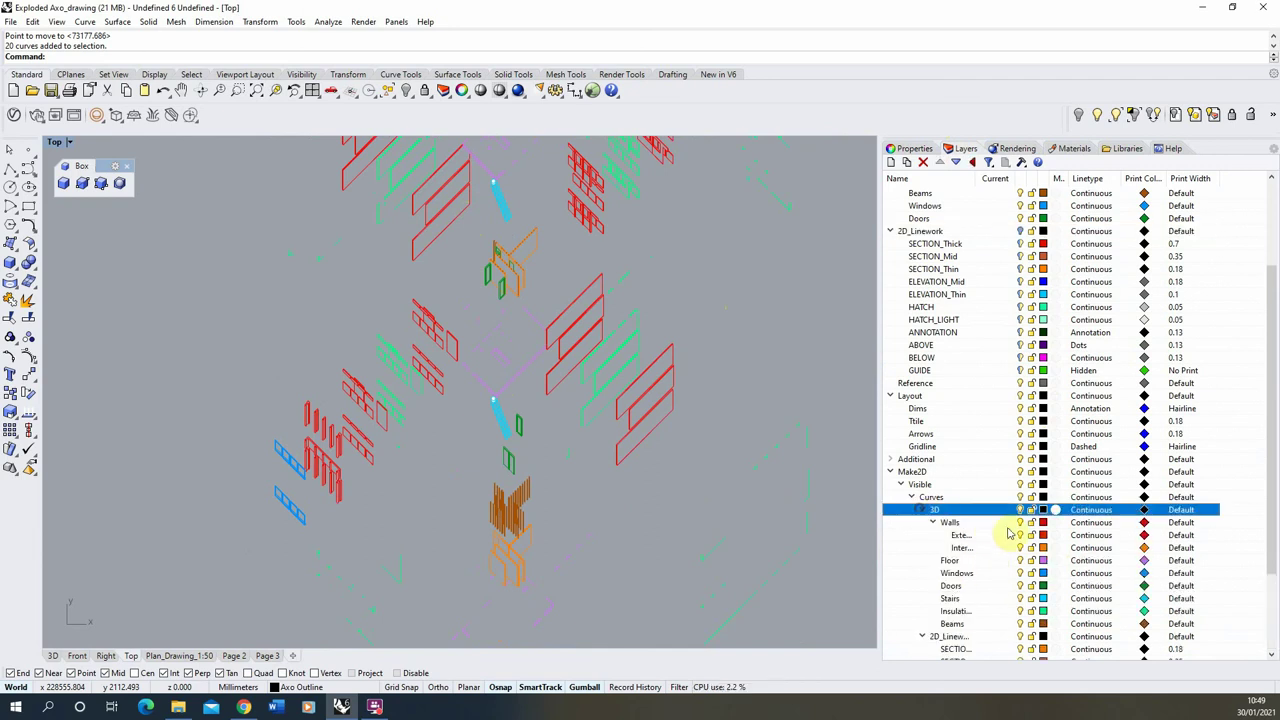
right_click(984, 538)
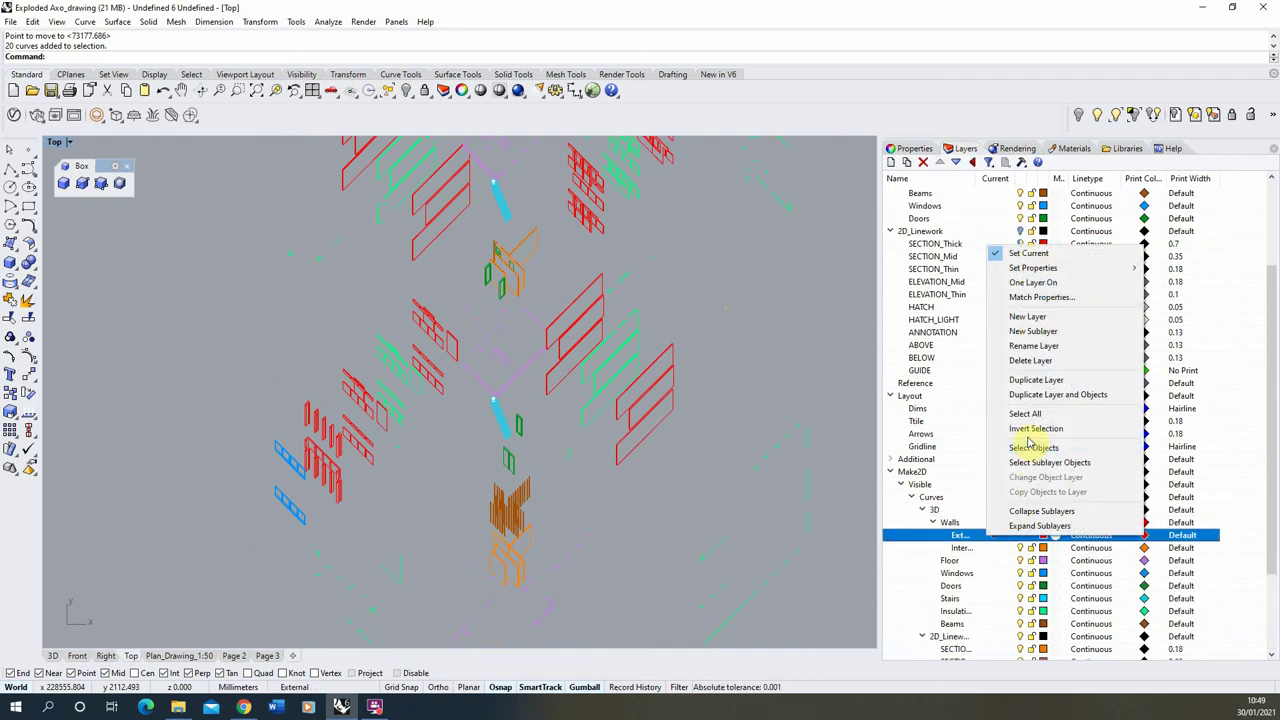
left_click(1033, 447)
scroll(932, 233, "up", 4)
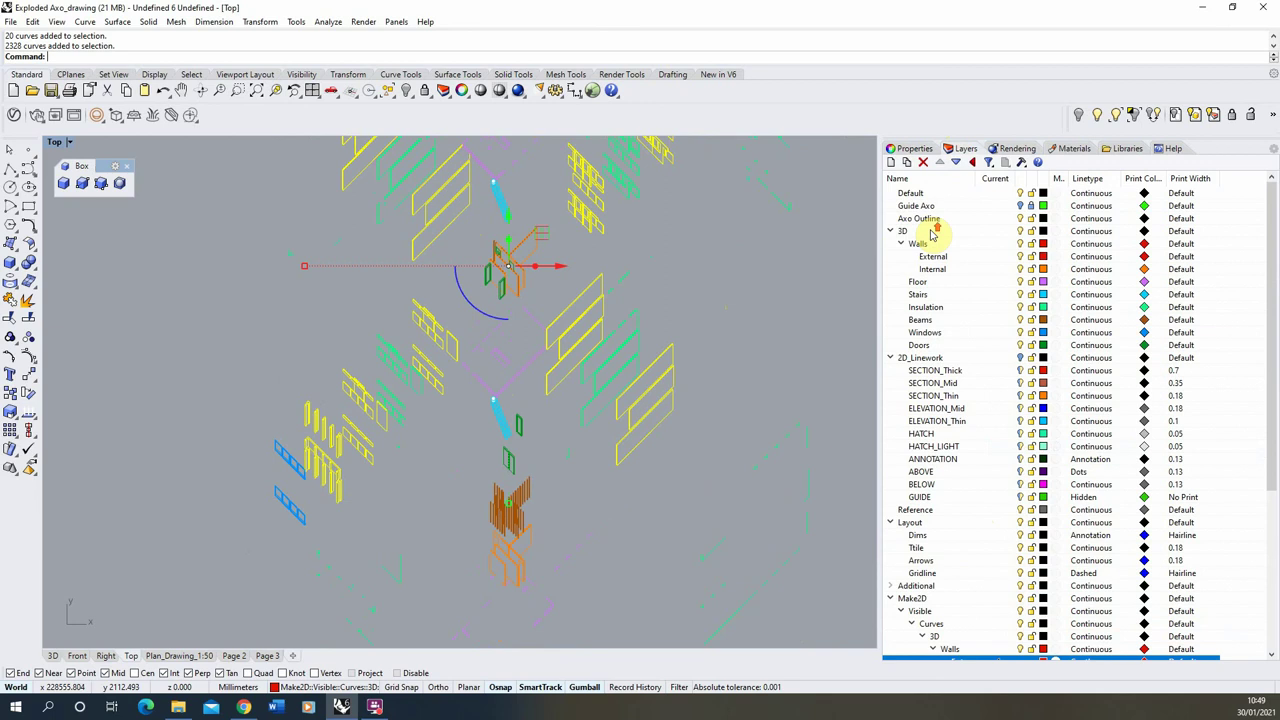
left_click(961, 193)
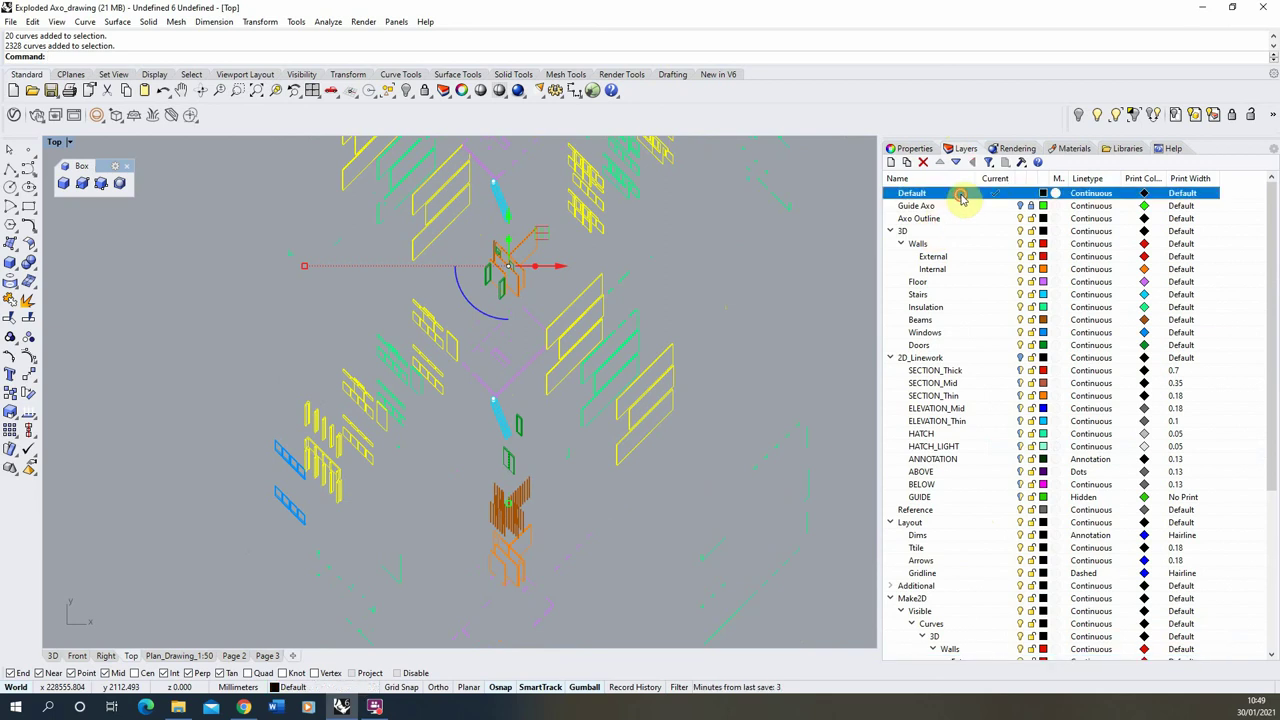
left_click(907, 148)
left_click(1262, 236)
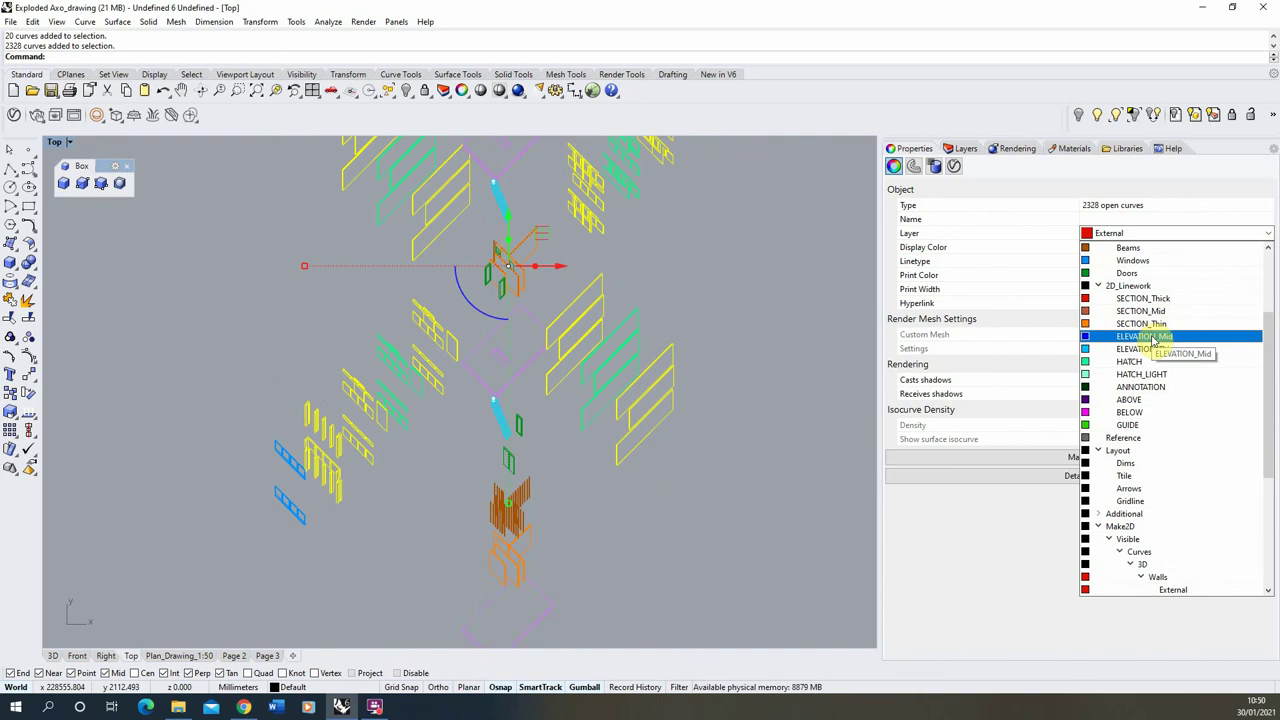
left_click(1153, 337)
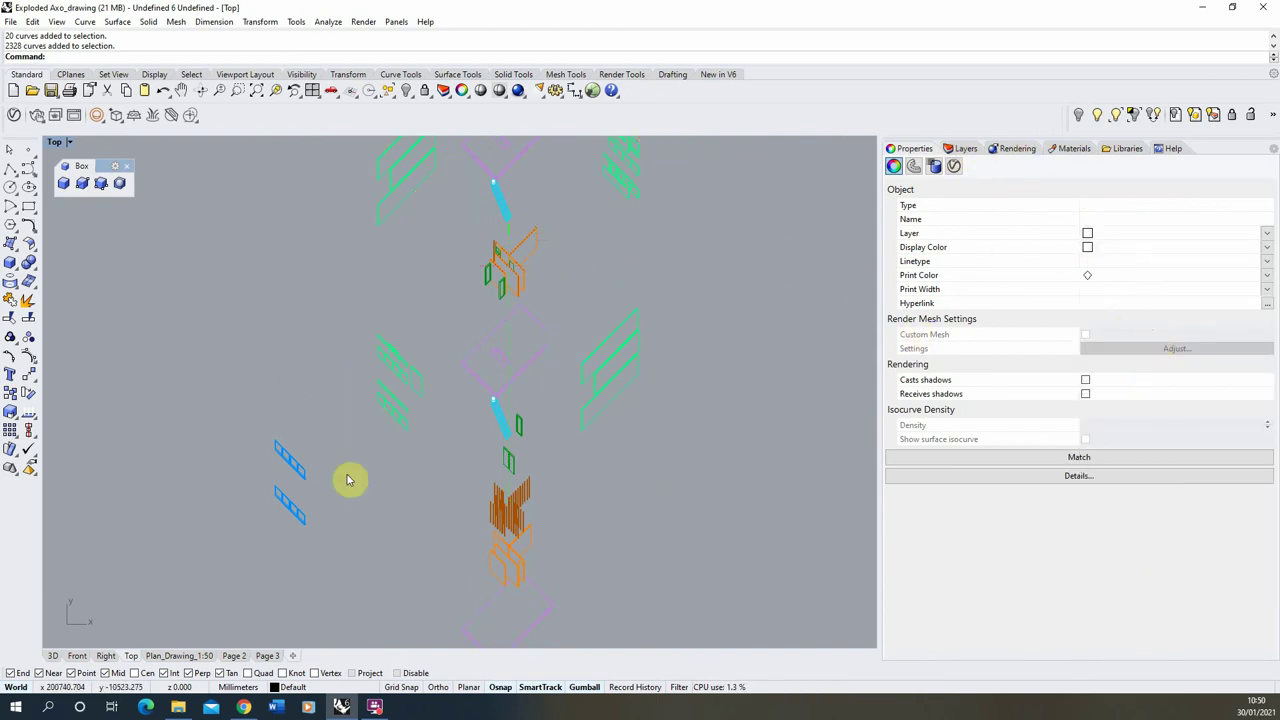
- Reassign all curves on the Make2D Floor sublayer to the ELEVATION_Mid layer of 2D_Linework
scroll(463, 422, "down", 4)
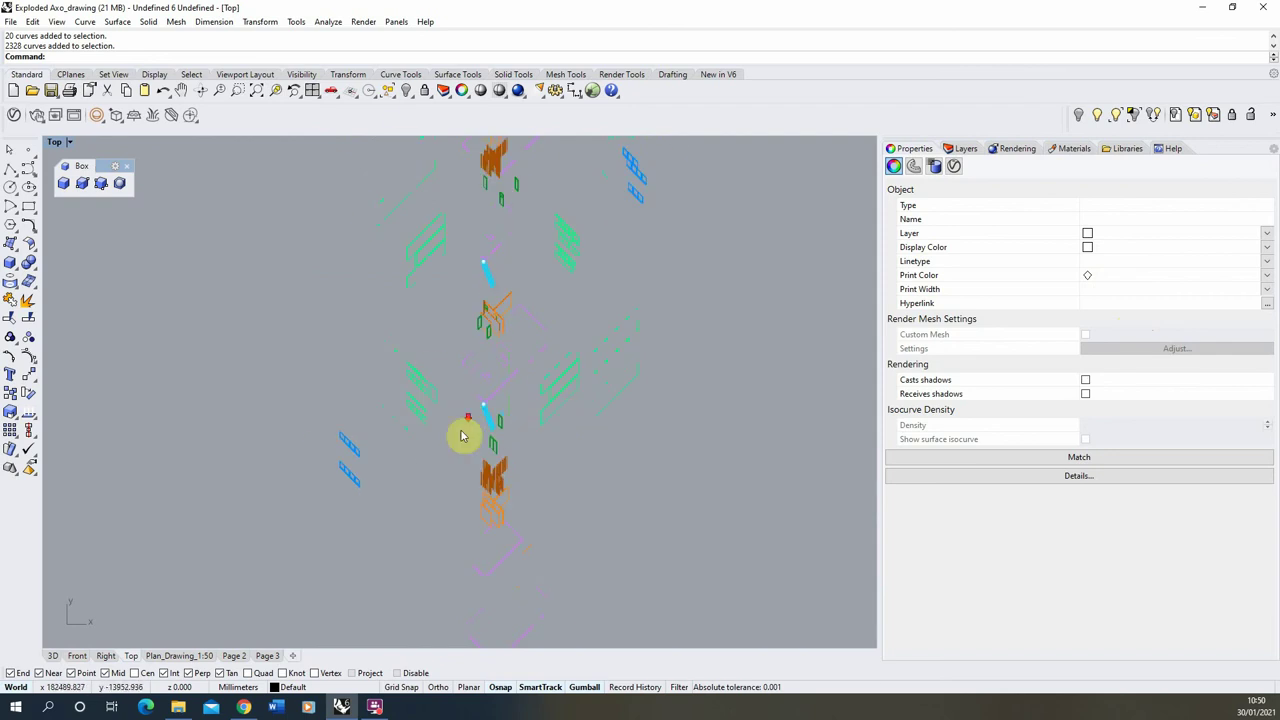
scroll(463, 436, "down", 4)
scroll(481, 298, "up", 8)
scroll(480, 300, "down", 5)
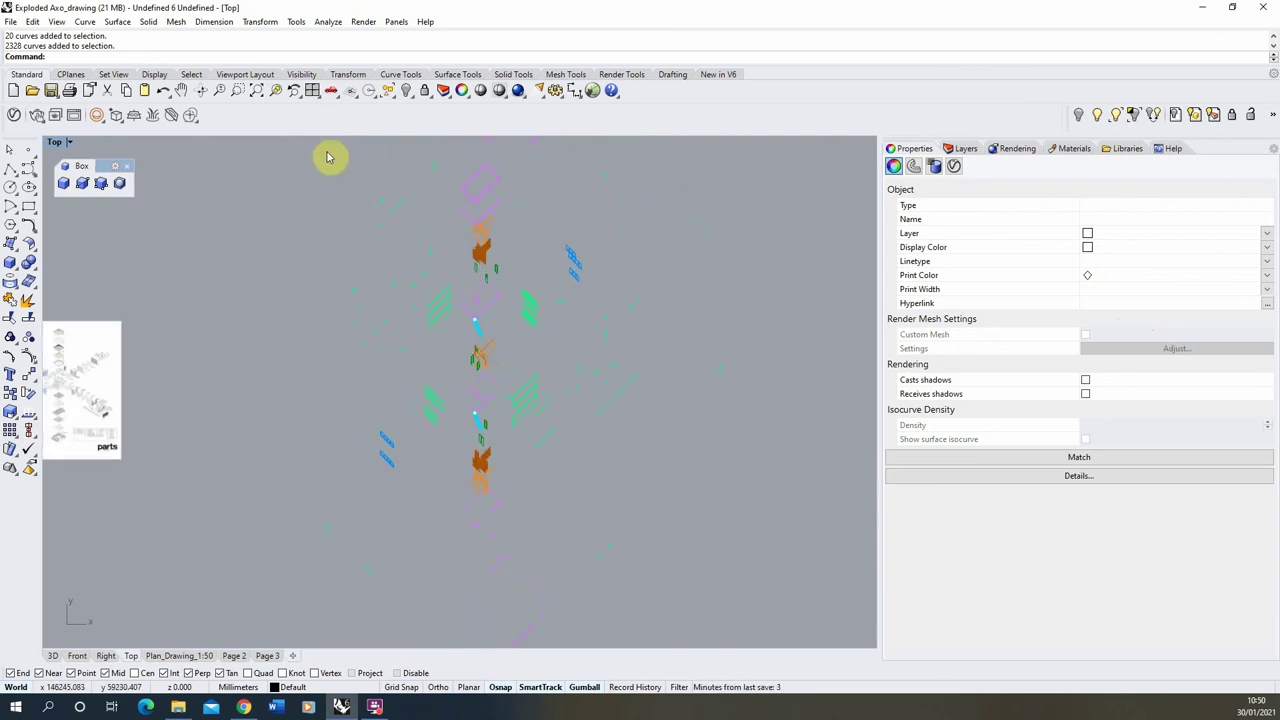
left_click(952, 152)
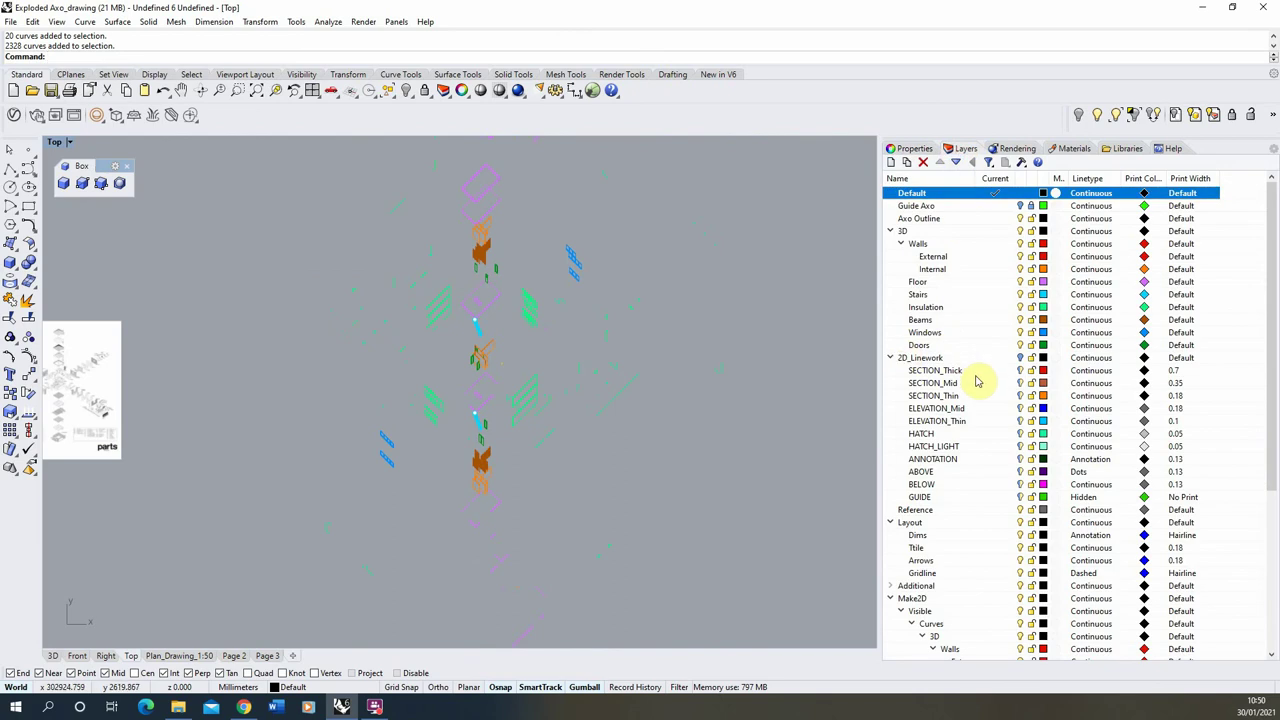
scroll(1006, 491, "down", 6)
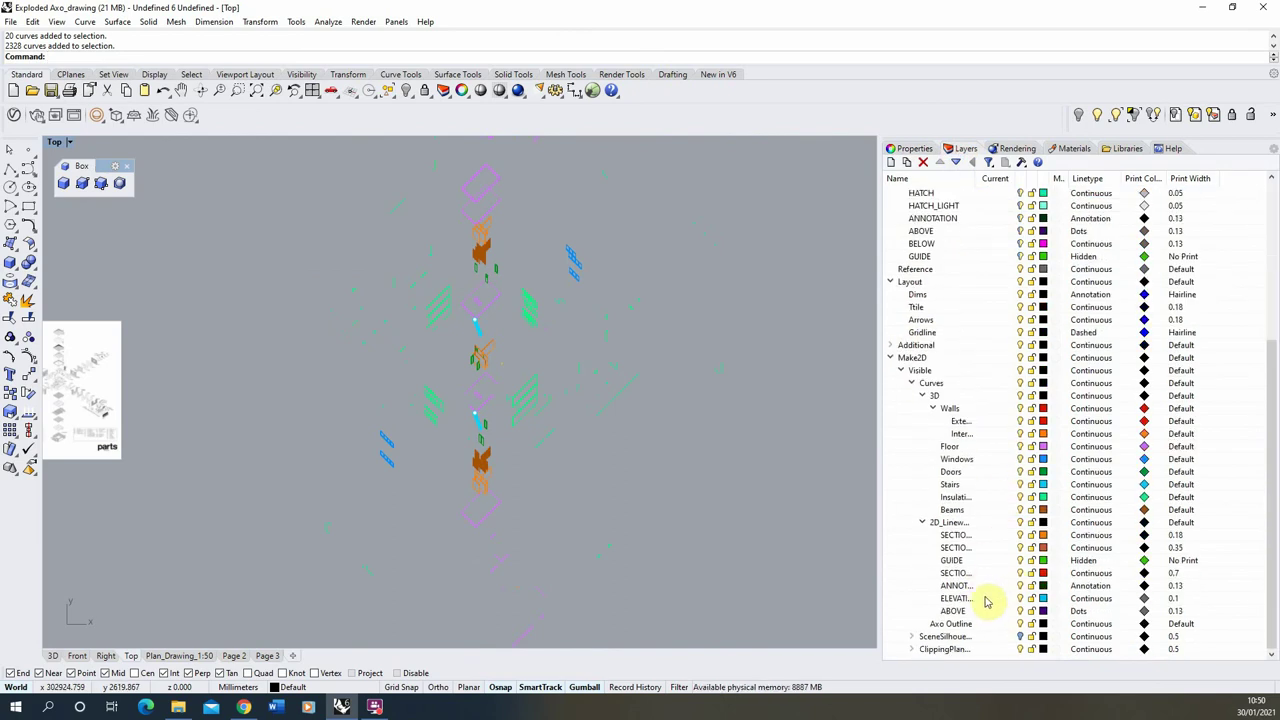
left_click(968, 448)
right_click(970, 448)
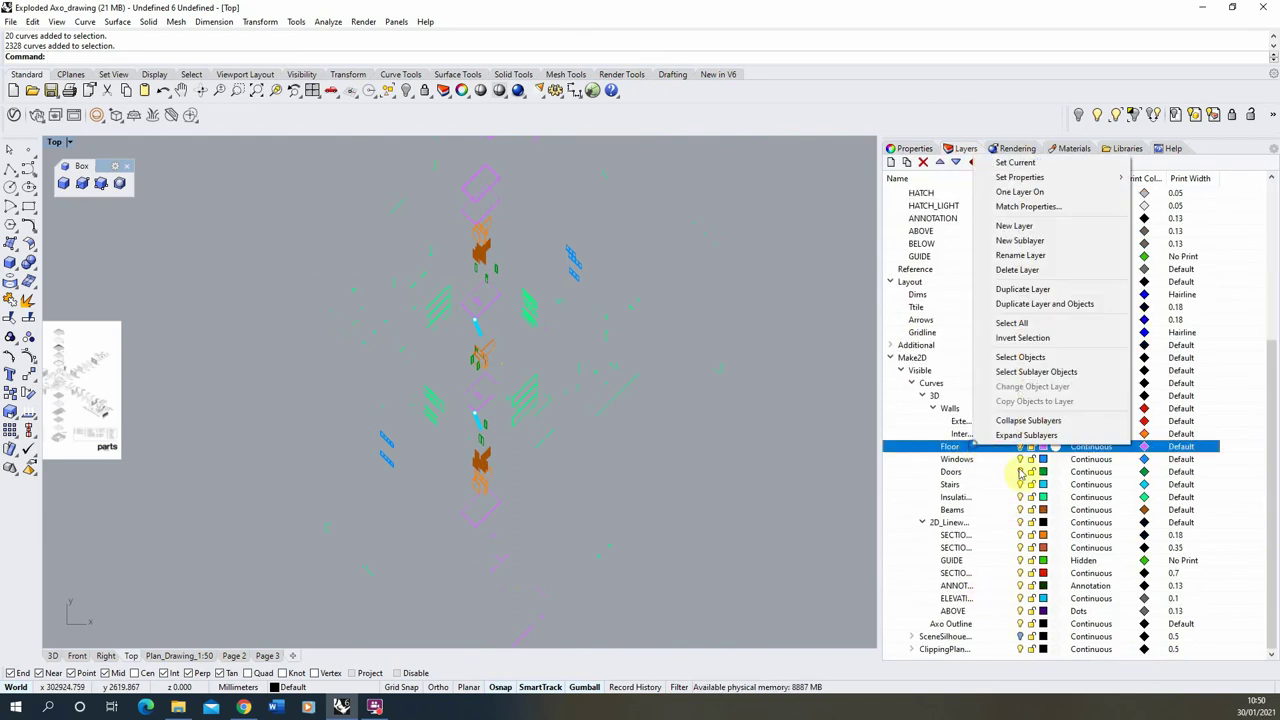
left_click(1035, 356)
left_click(910, 148)
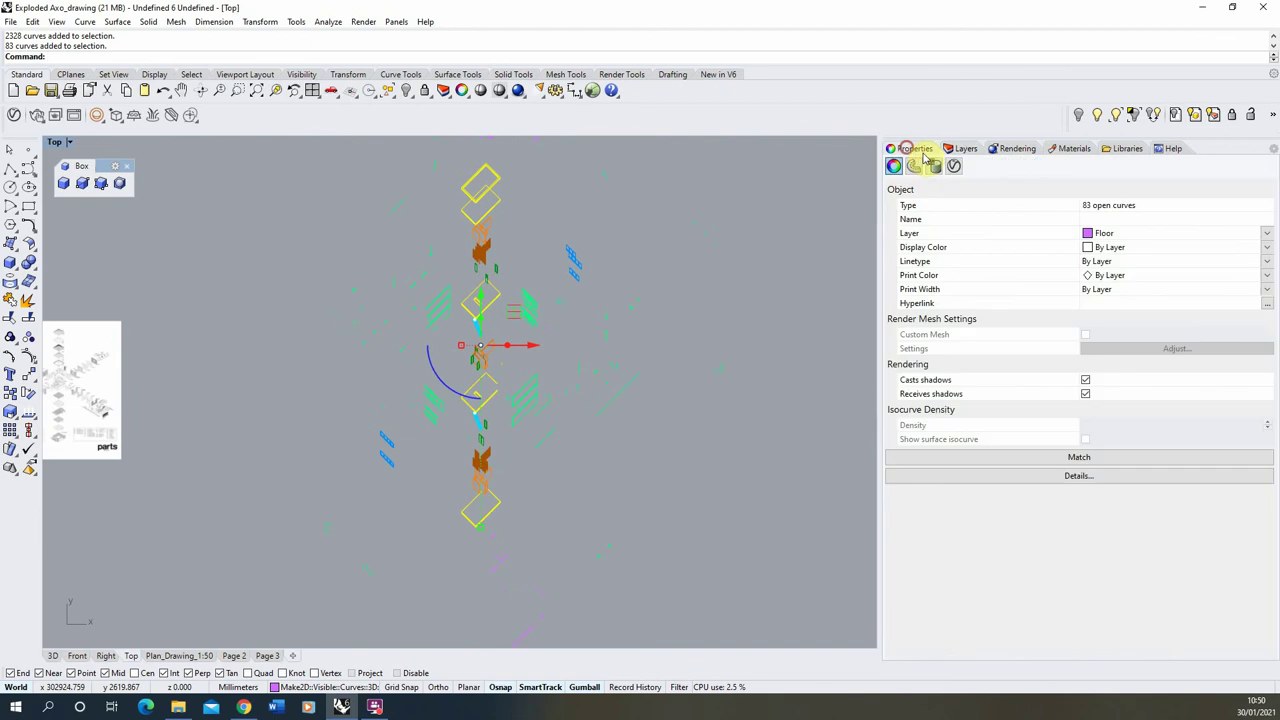
left_click(1266, 237)
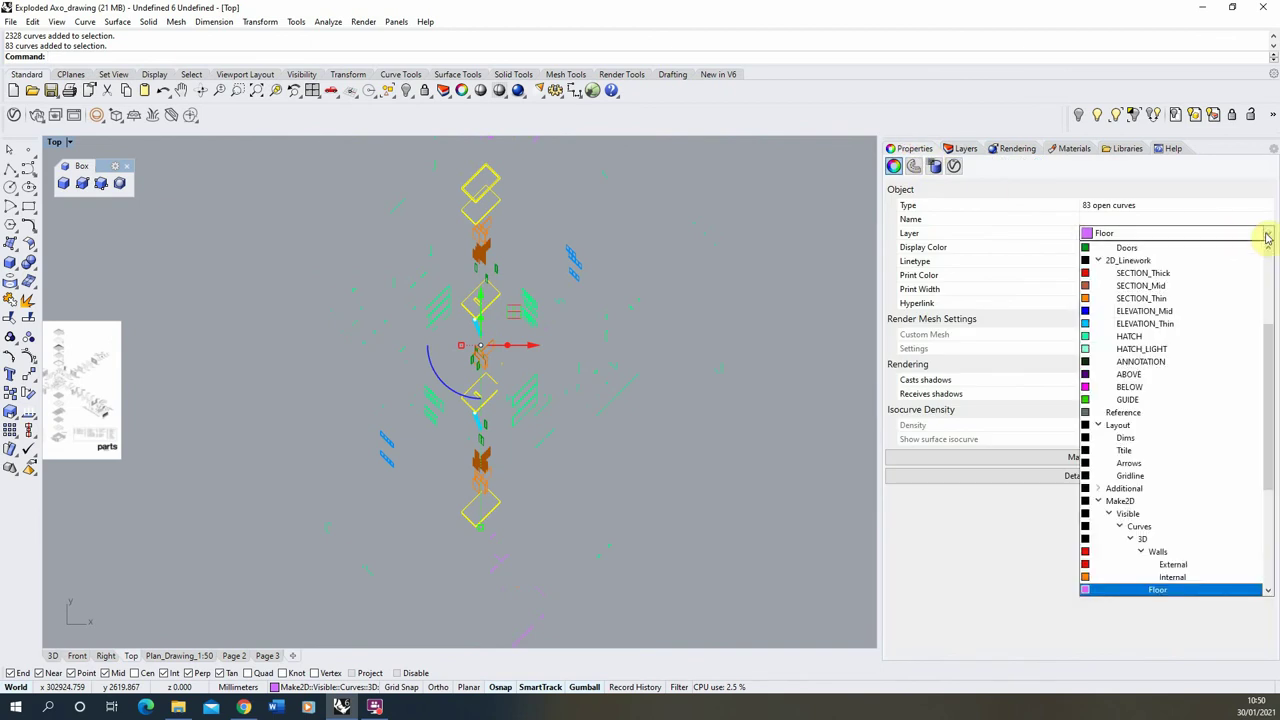
left_click(1150, 295)
- Select all the exploded linework still showing and reassign it to the ELEVATION_Thin layer of 2D_Linework
mouse_move(318, 563)
left_mouse_down()
mouse_move(537, 297)
mouse_move(647, 190)
left_mouse_up()
left_click(962, 148)
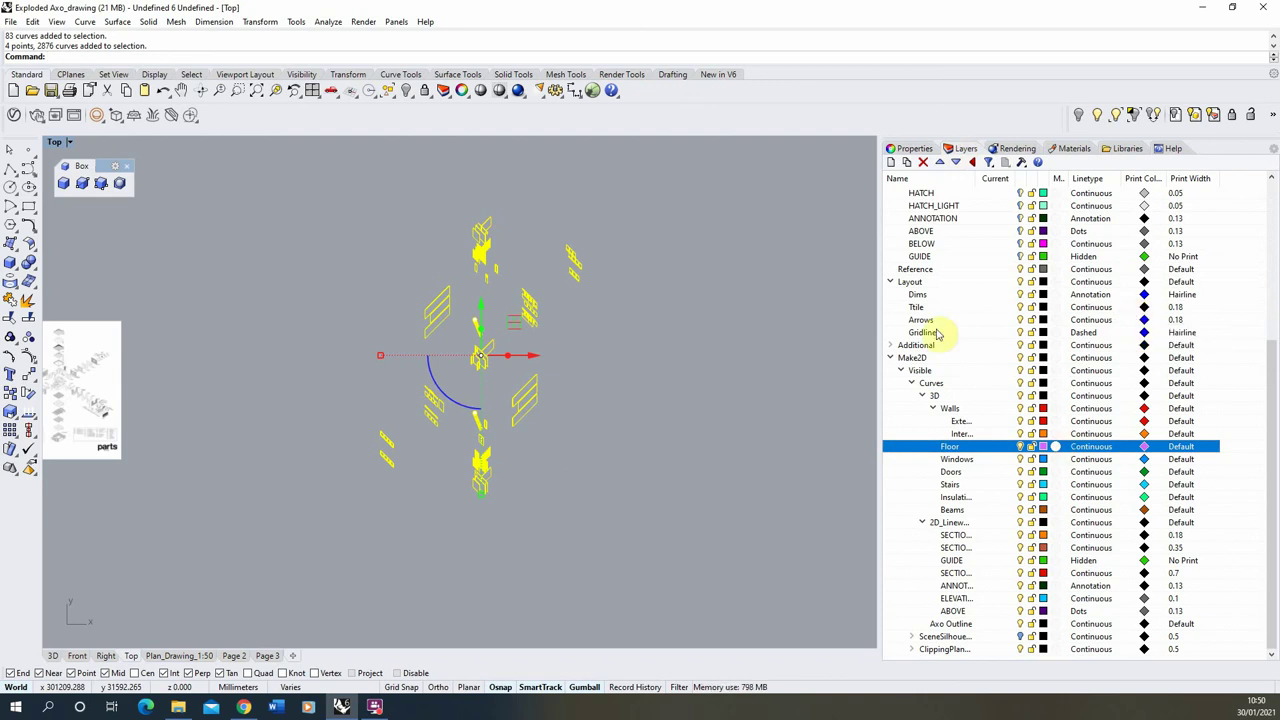
left_click(911, 147)
left_click(1266, 232)
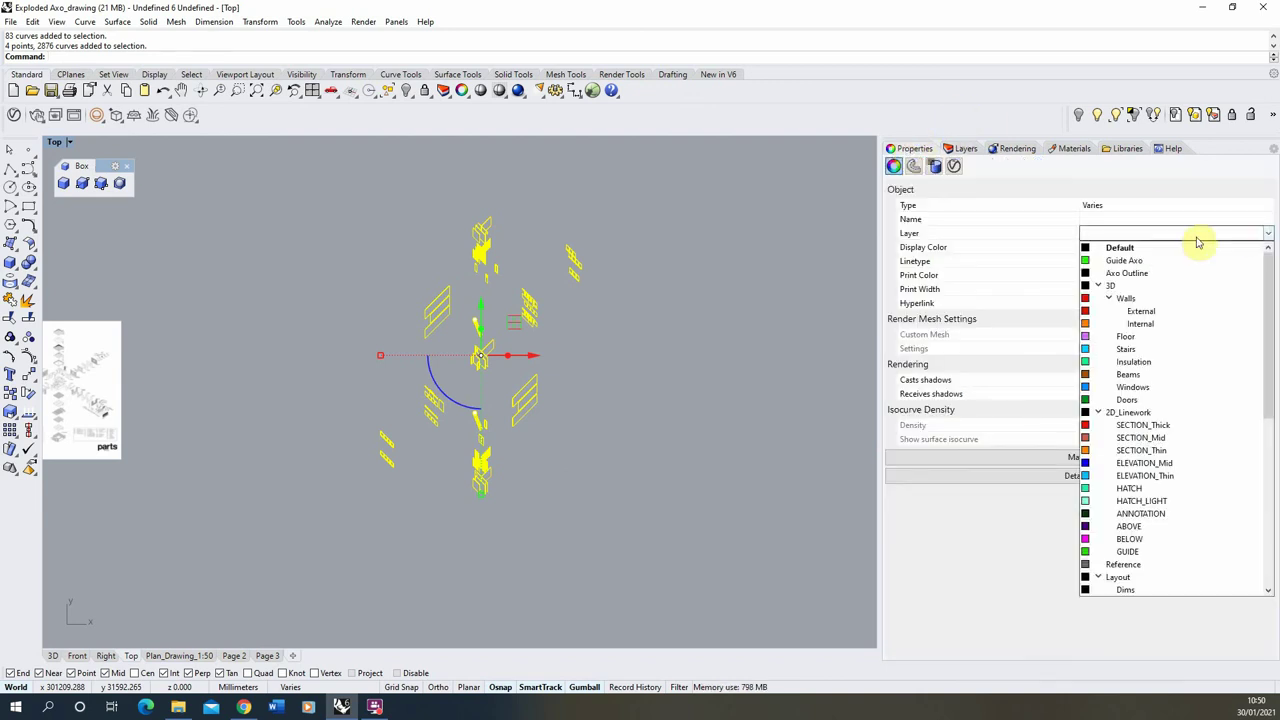
left_click(1148, 474)
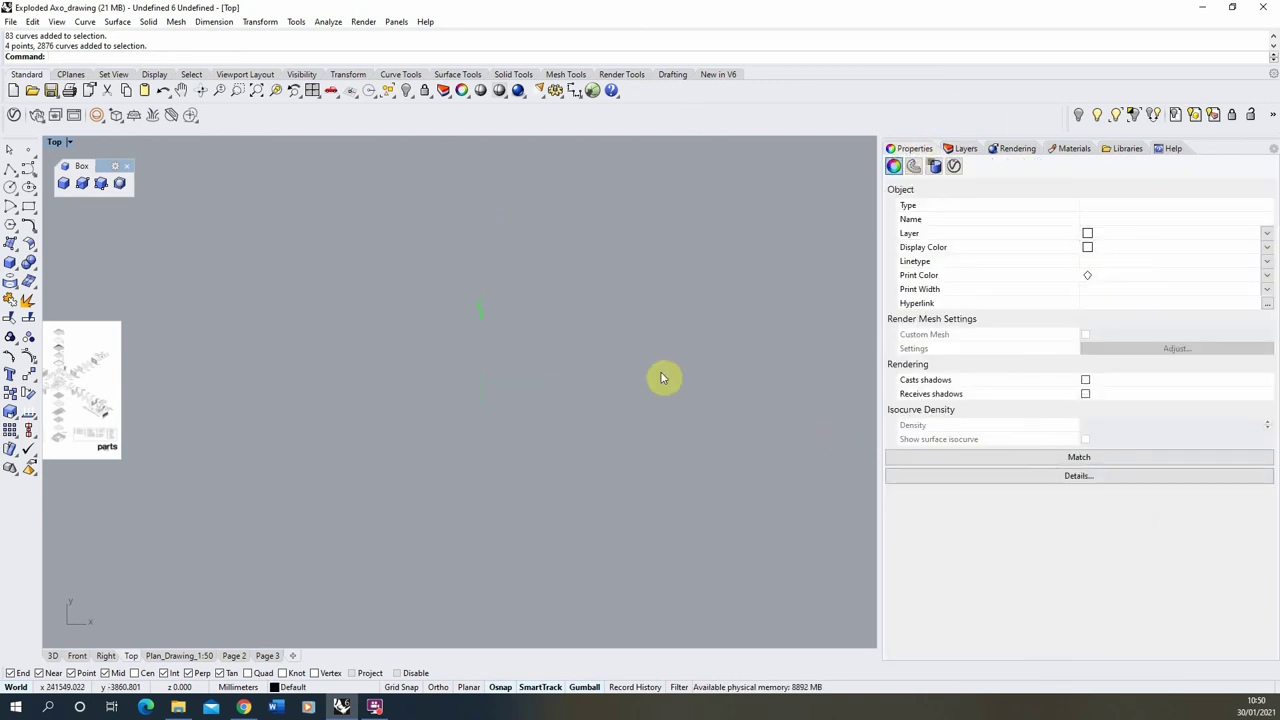
- Collapse the Make2D layer group and turn on 2D_Linework to check the reassigned curves
left_click(964, 149)
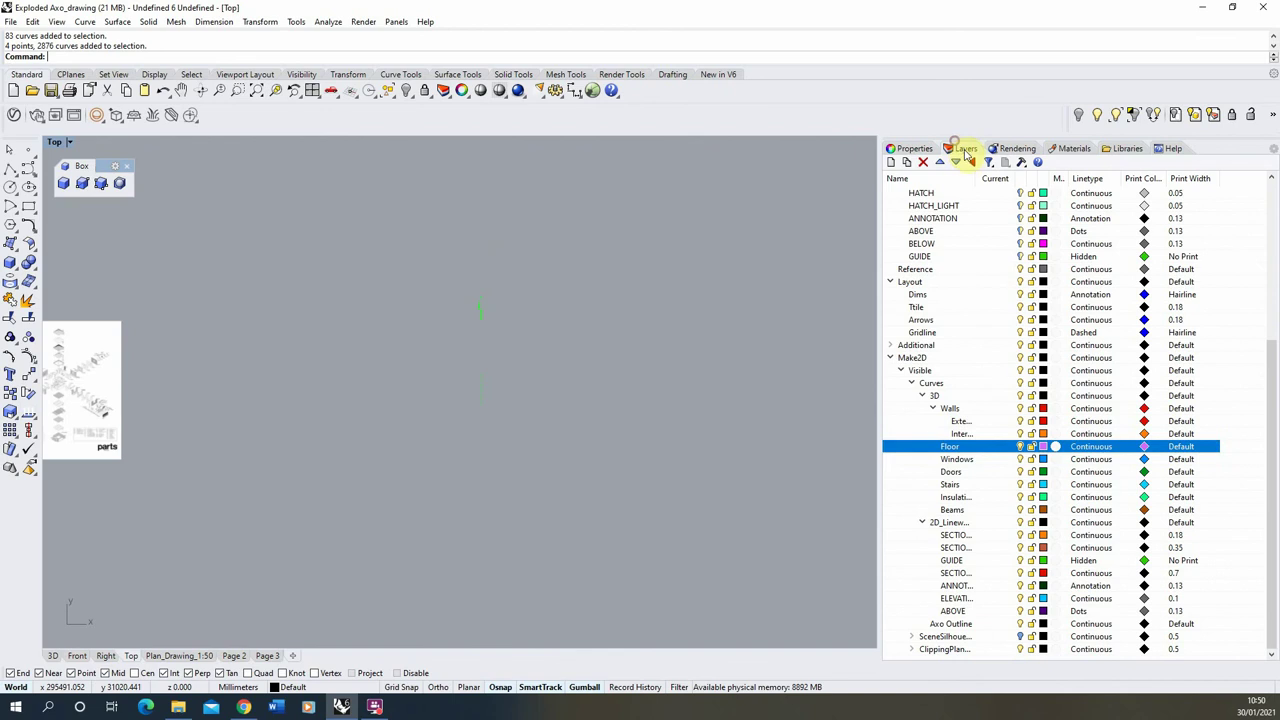
left_click(890, 358)
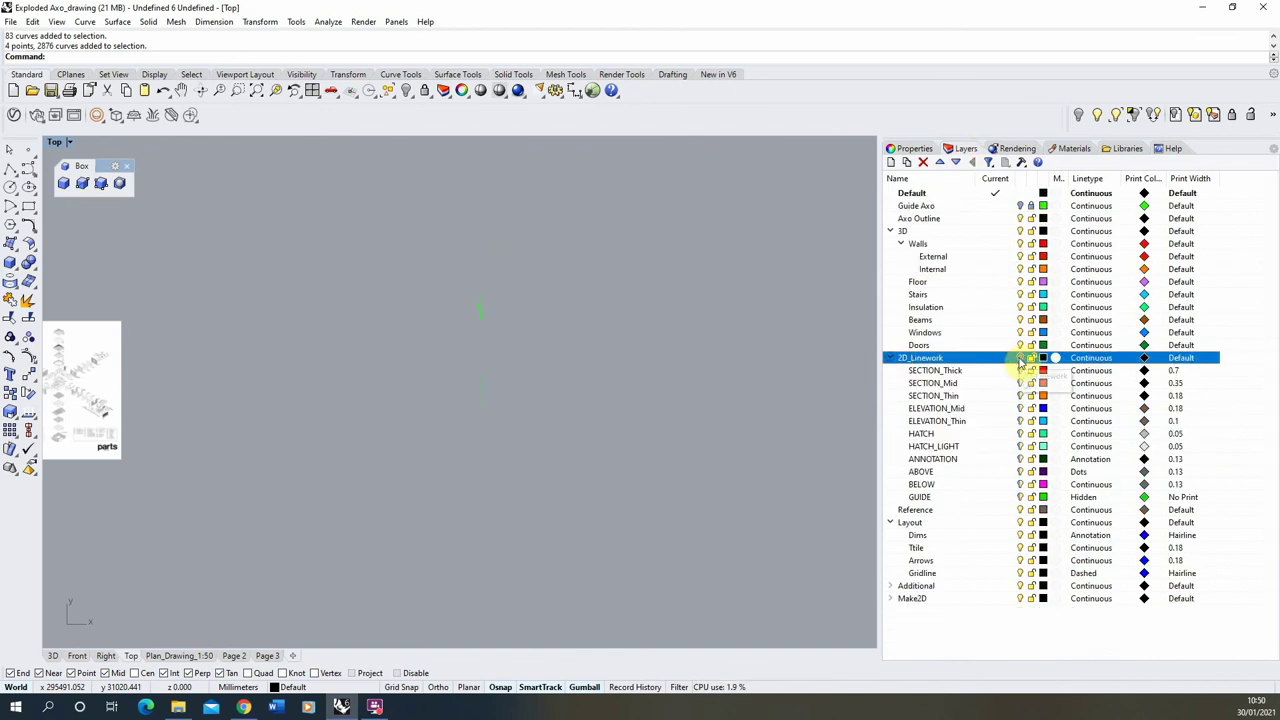
left_click(1020, 357)
scroll(495, 400, "up", 5)
scroll(480, 385, "down", 2)
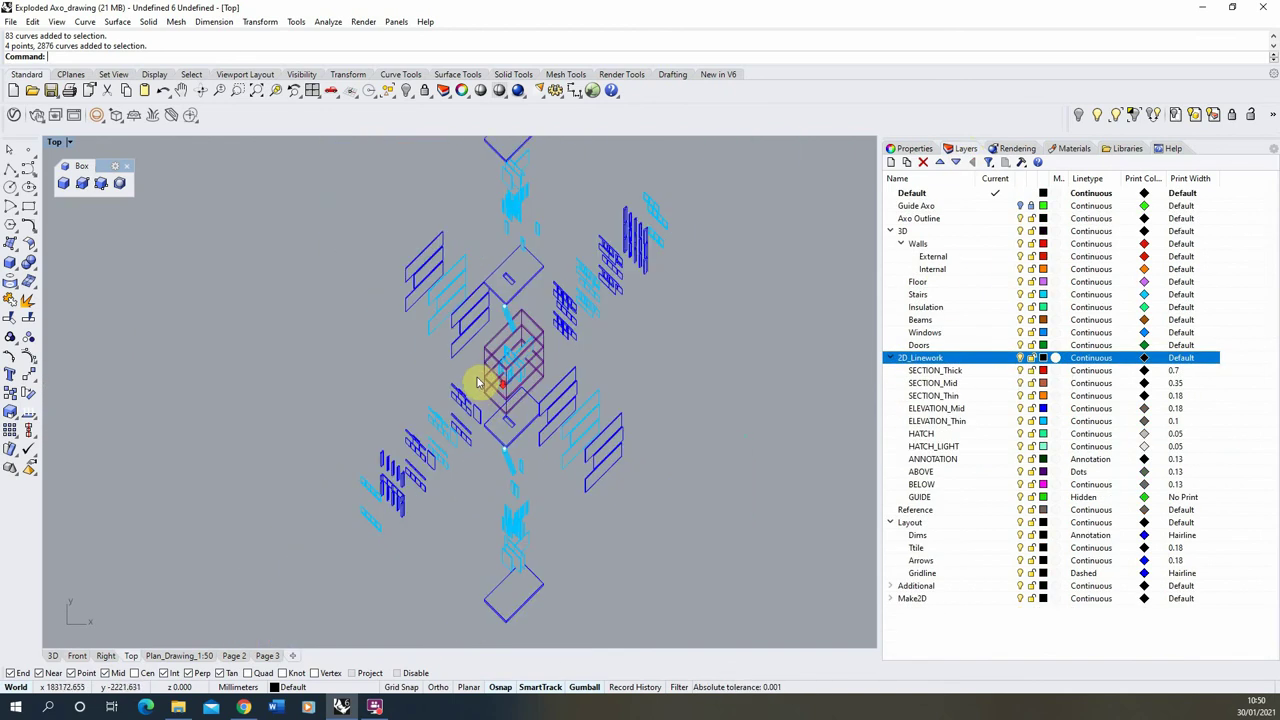
scroll(478, 383, "down", 2)
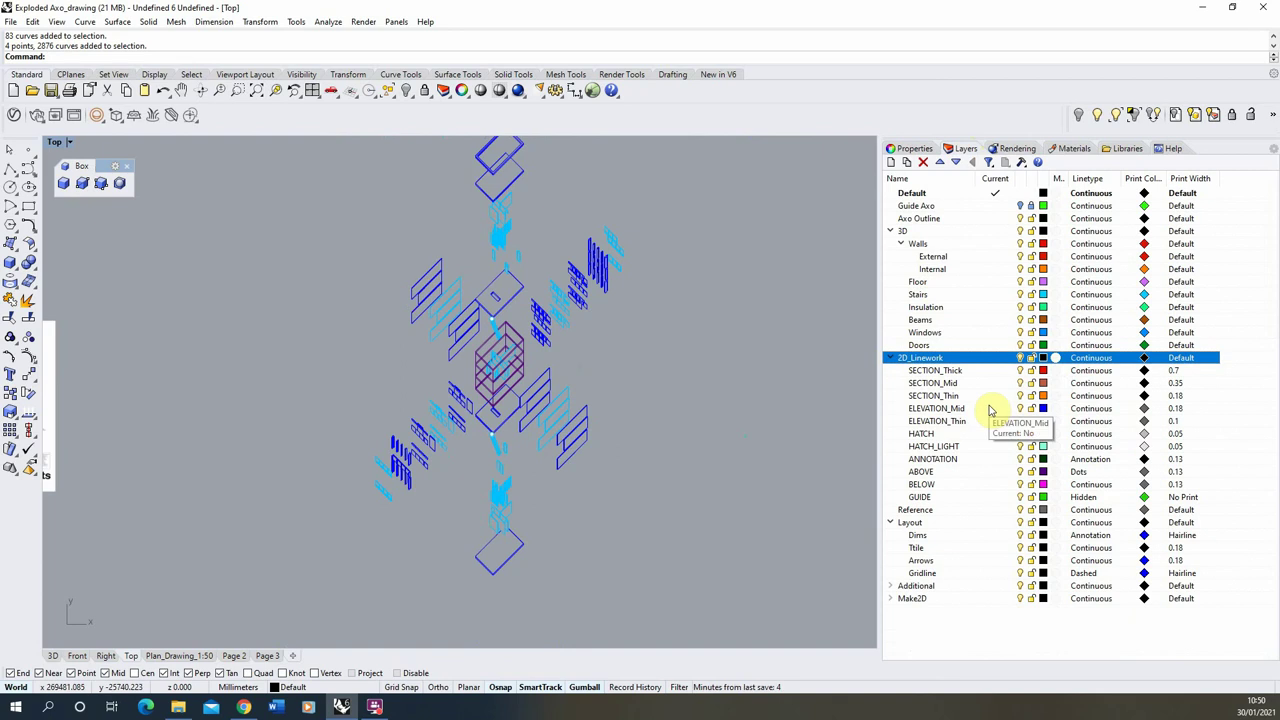
- Turn off 2D_Linework, expand Make2D with its Curves group collapsed, and turn on the scene silhouettes layer
left_click(1020, 357)
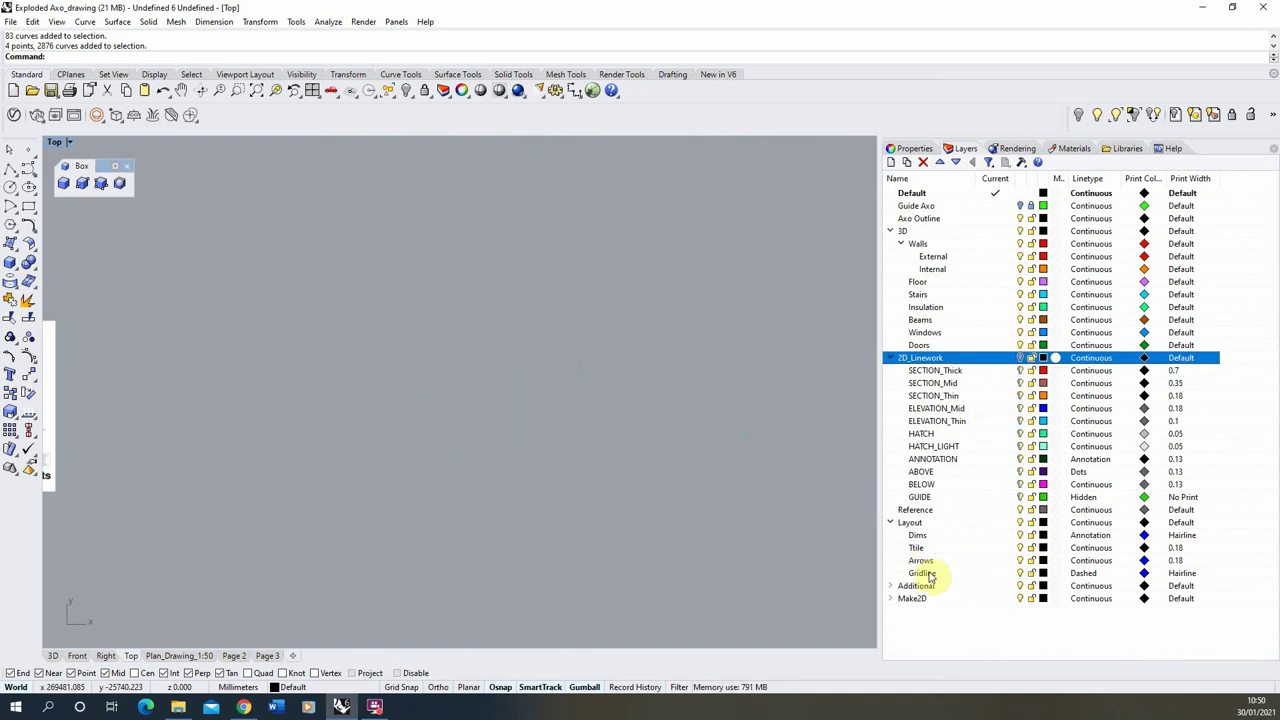
left_click(891, 599)
scroll(904, 605, "down", 3)
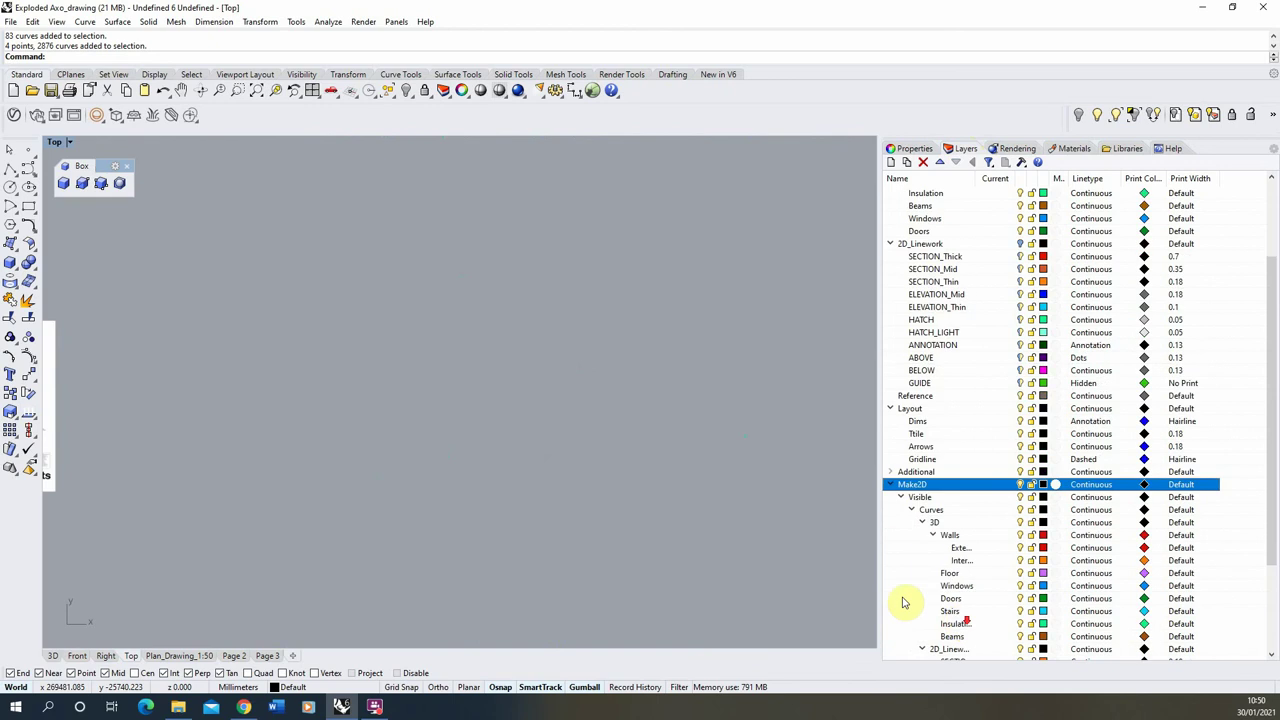
left_click(911, 508)
left_click(1021, 637)
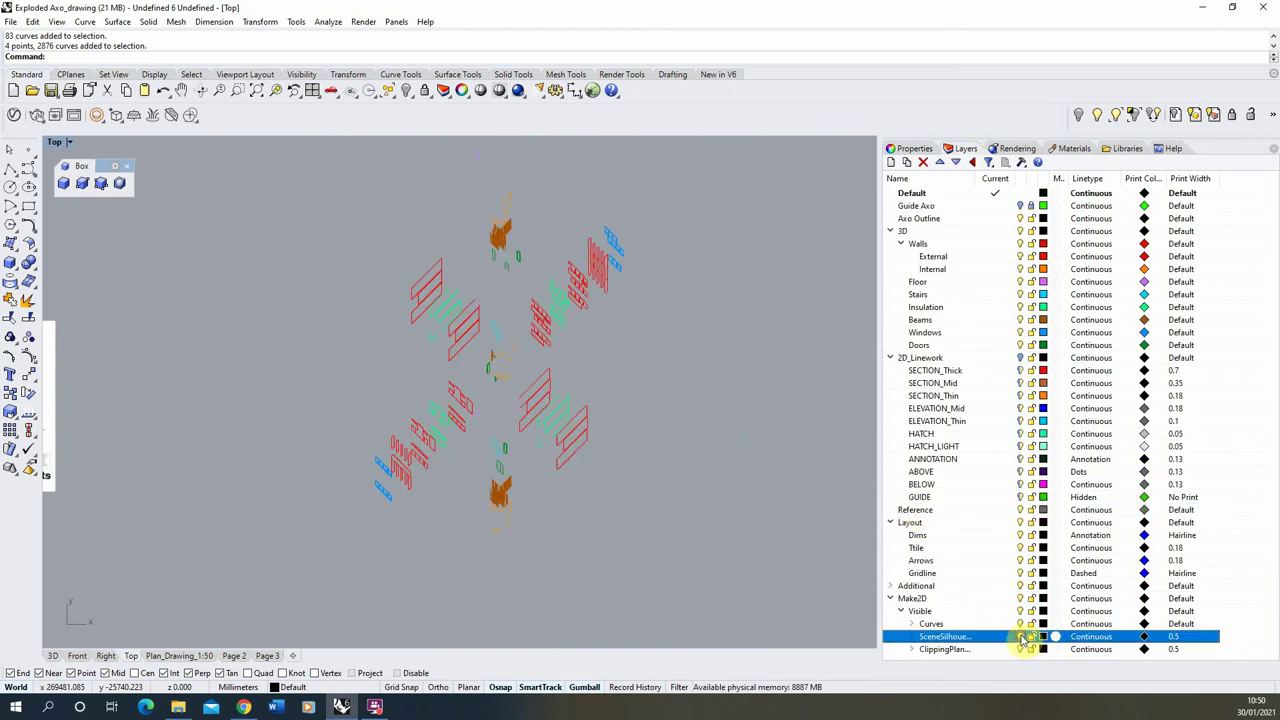
- Select all the silhouette curves of the exploded axo and reassign them to the SECTION_Mid layer
left_click_drag(380, 591, 680, 158)
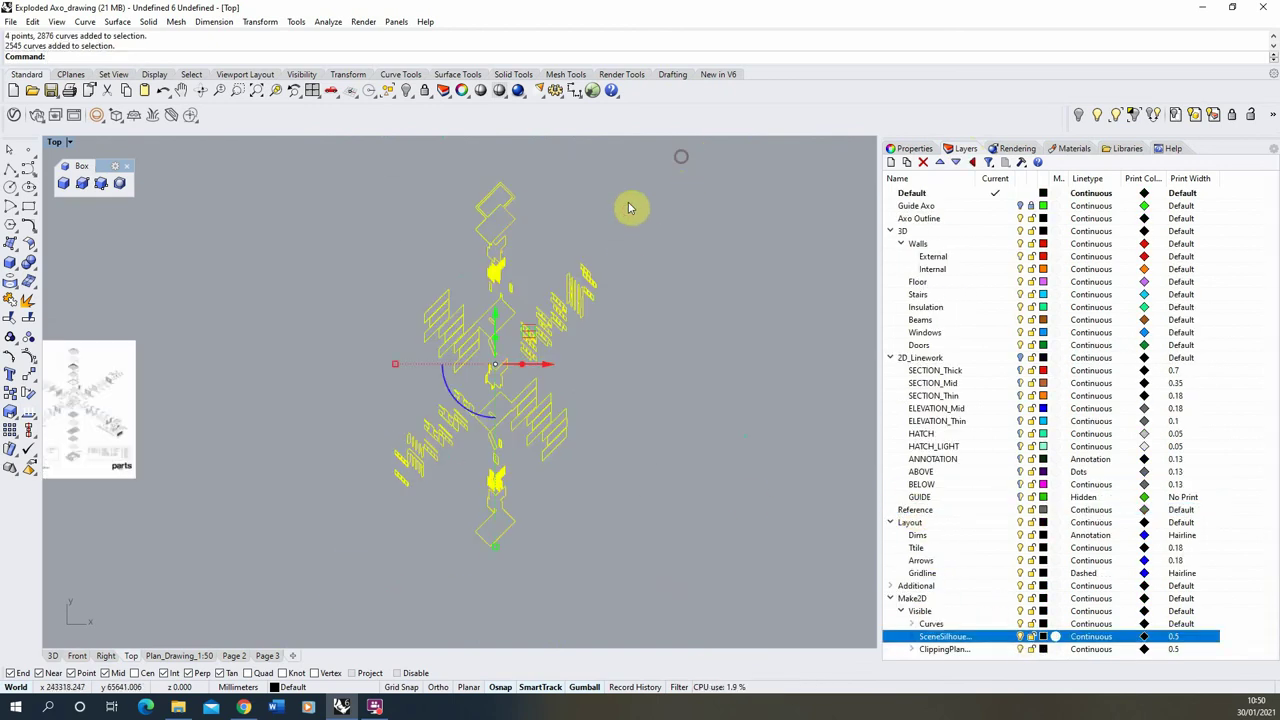
left_click(915, 148)
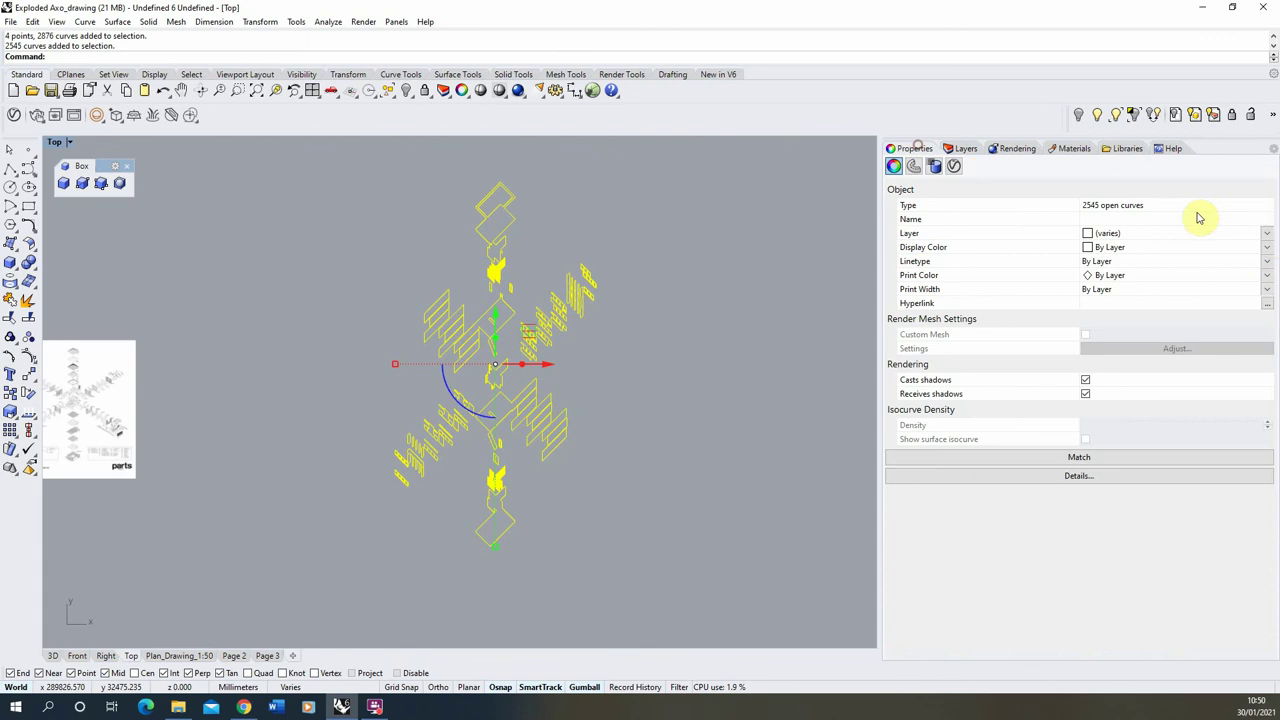
left_click(1267, 234)
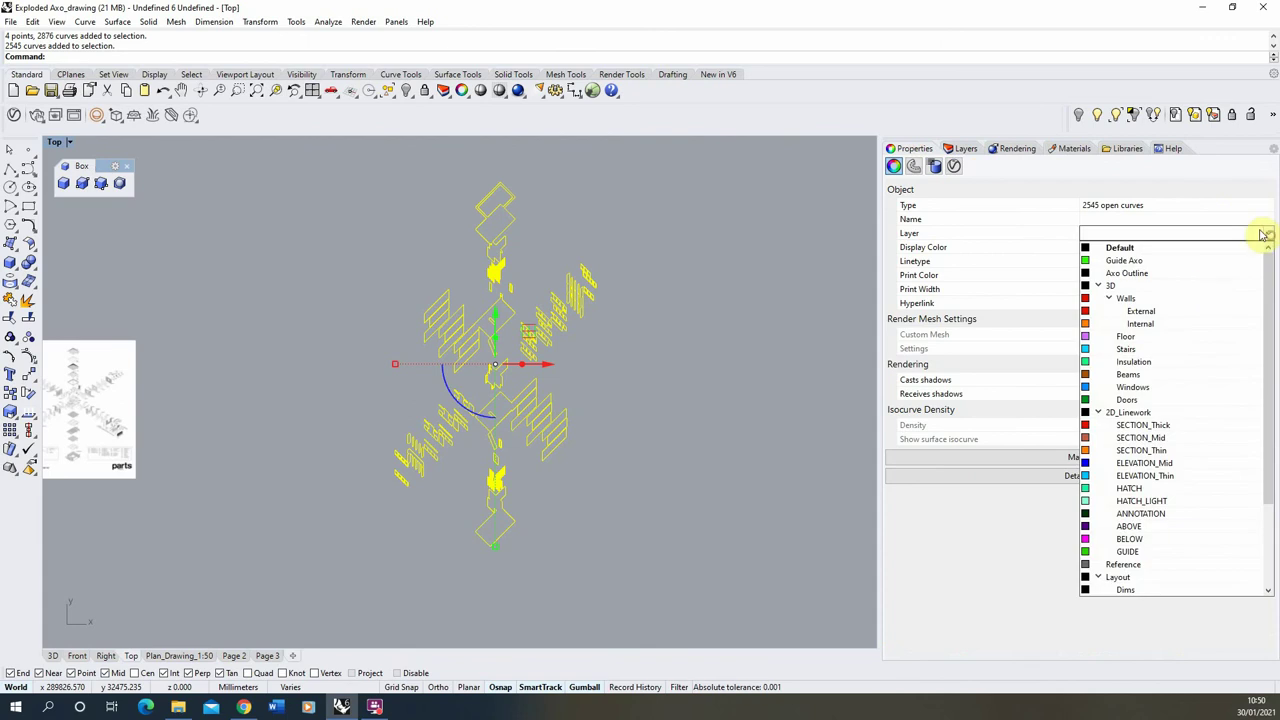
left_click(1141, 438)
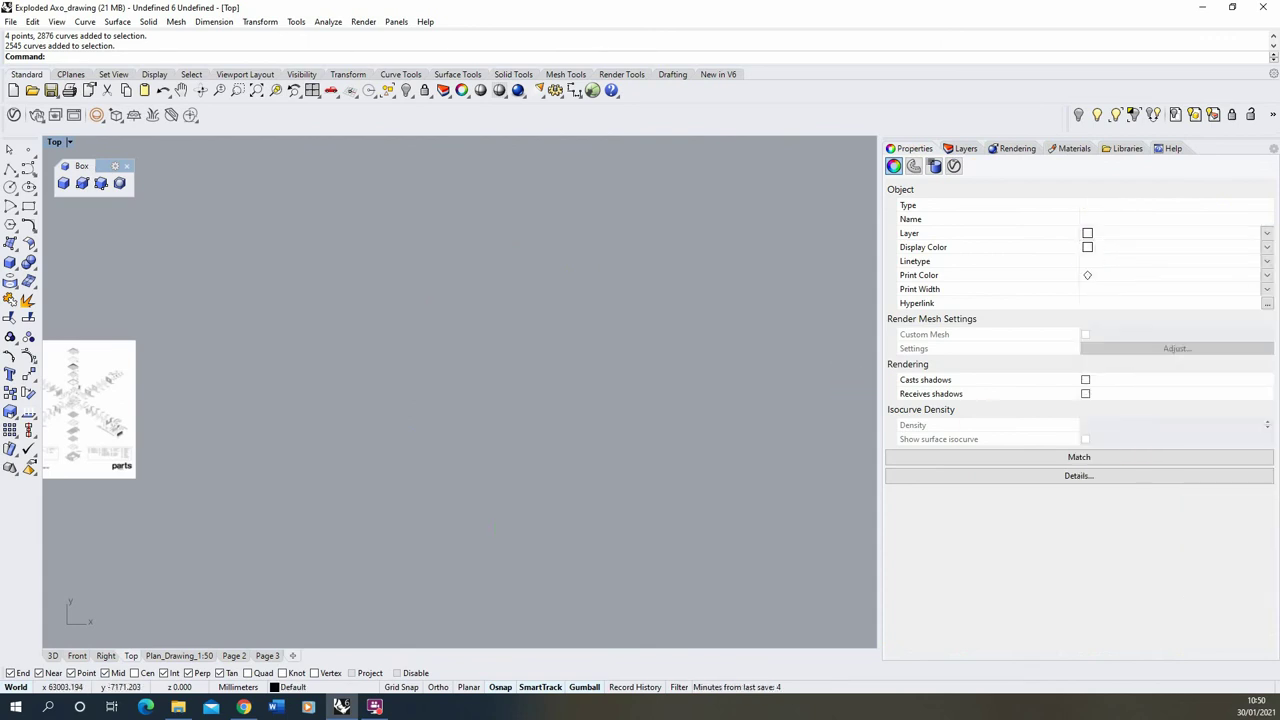
- Turn the 2D_Linework layer back on and inspect the combined line weights of the exploded axo
left_click(374, 706)
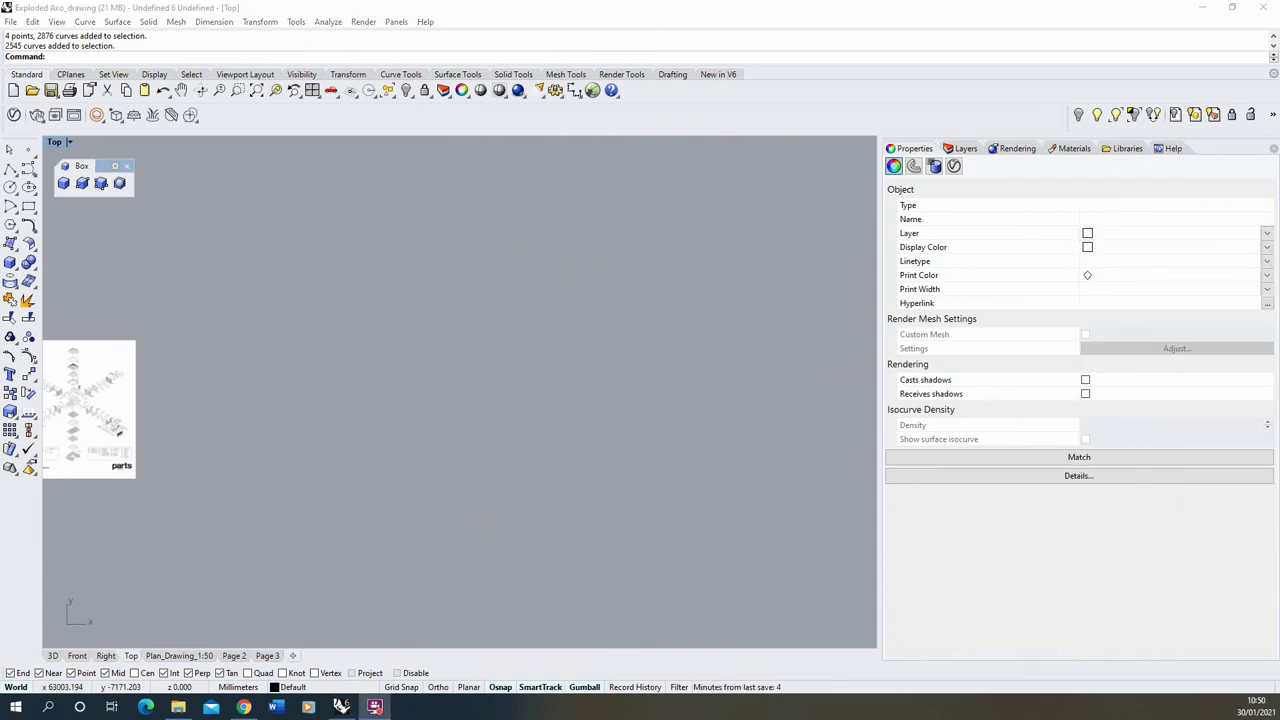
left_click(966, 148)
left_click(1020, 357)
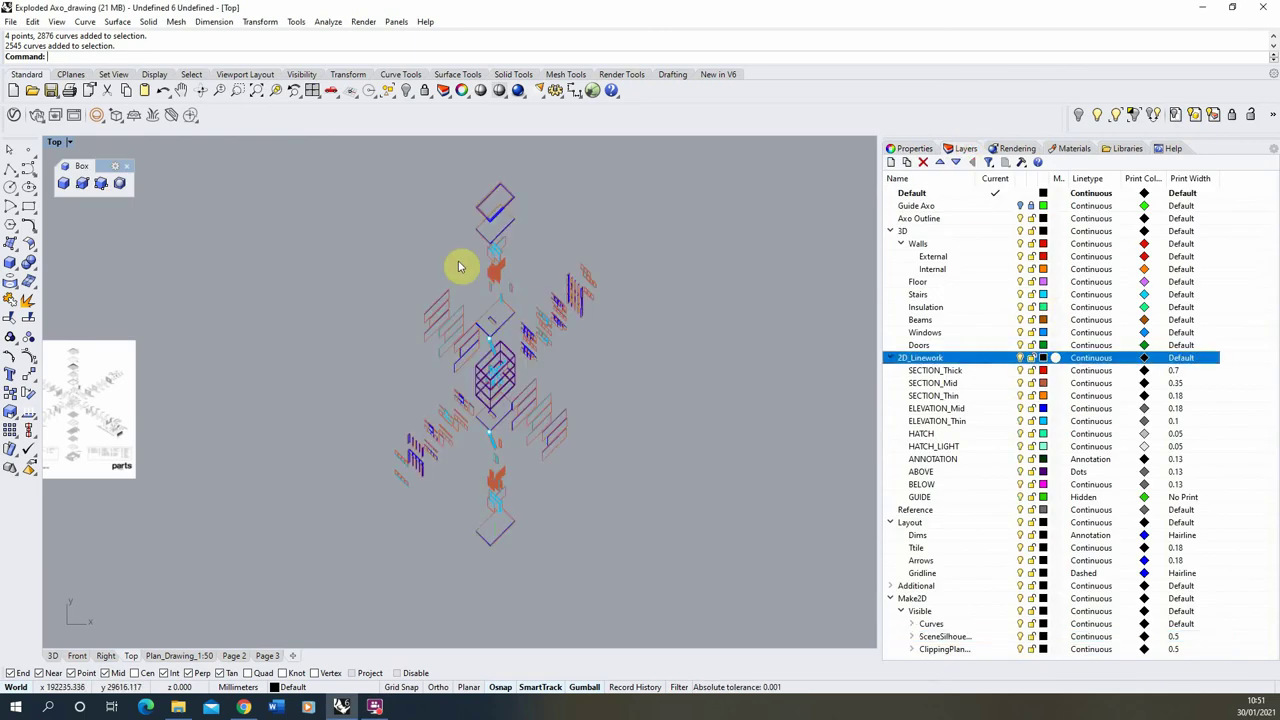
scroll(557, 371, "up", 5)
scroll(591, 243, "down", 5)
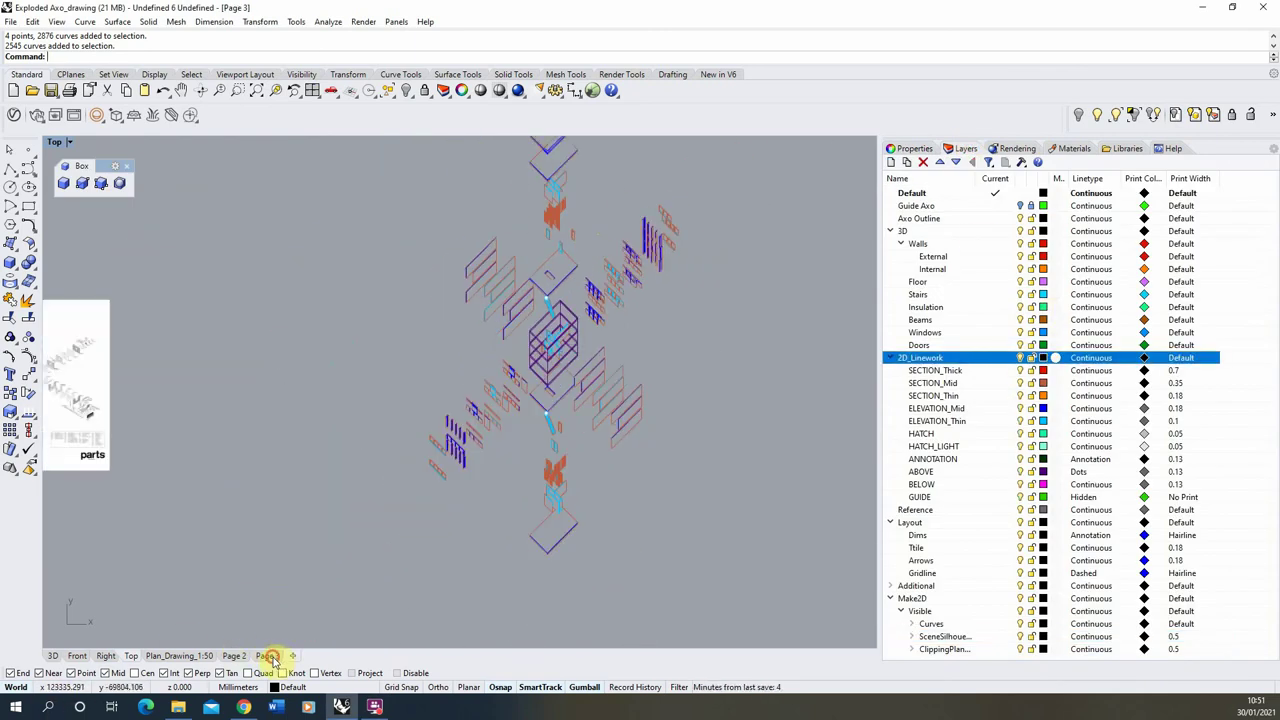
- Open the Page 3 layout and frame the exploded axo linework centrally inside its Top detail view
left_click(271, 656)
double_click(439, 372)
scroll(454, 413, "down", 15)
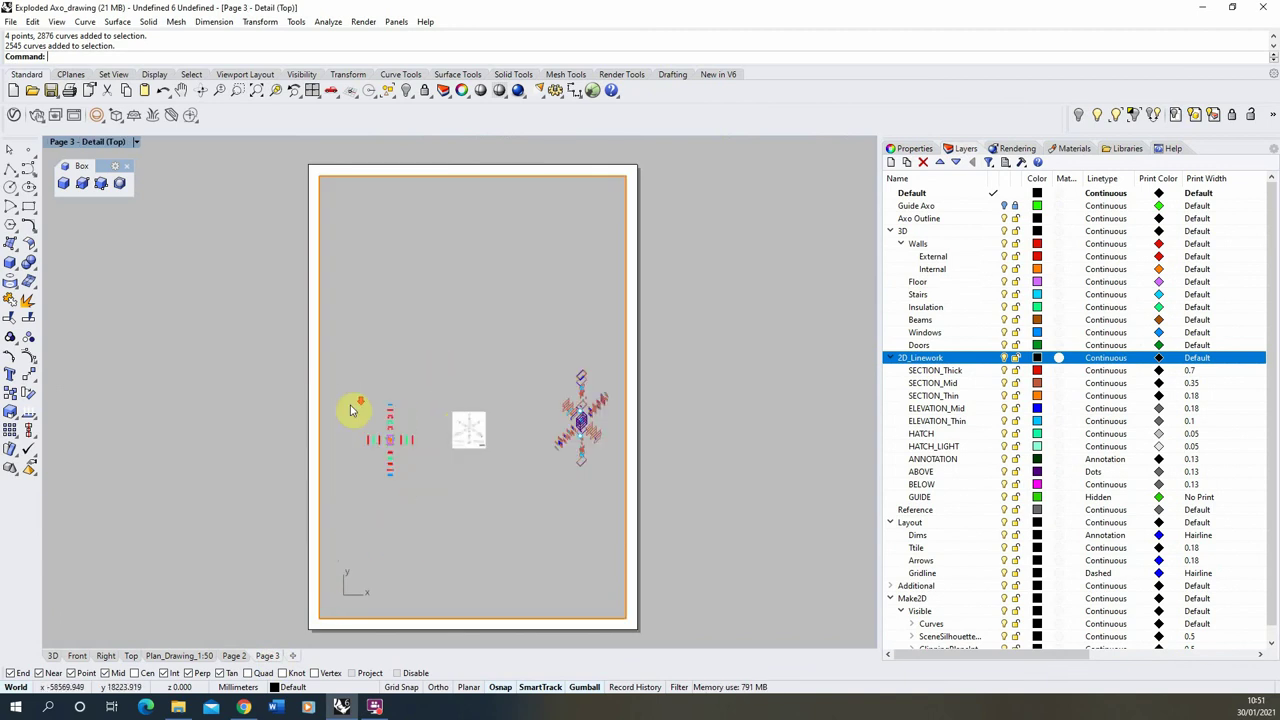
scroll(352, 410, "down", 2)
scroll(500, 423, "up", 6)
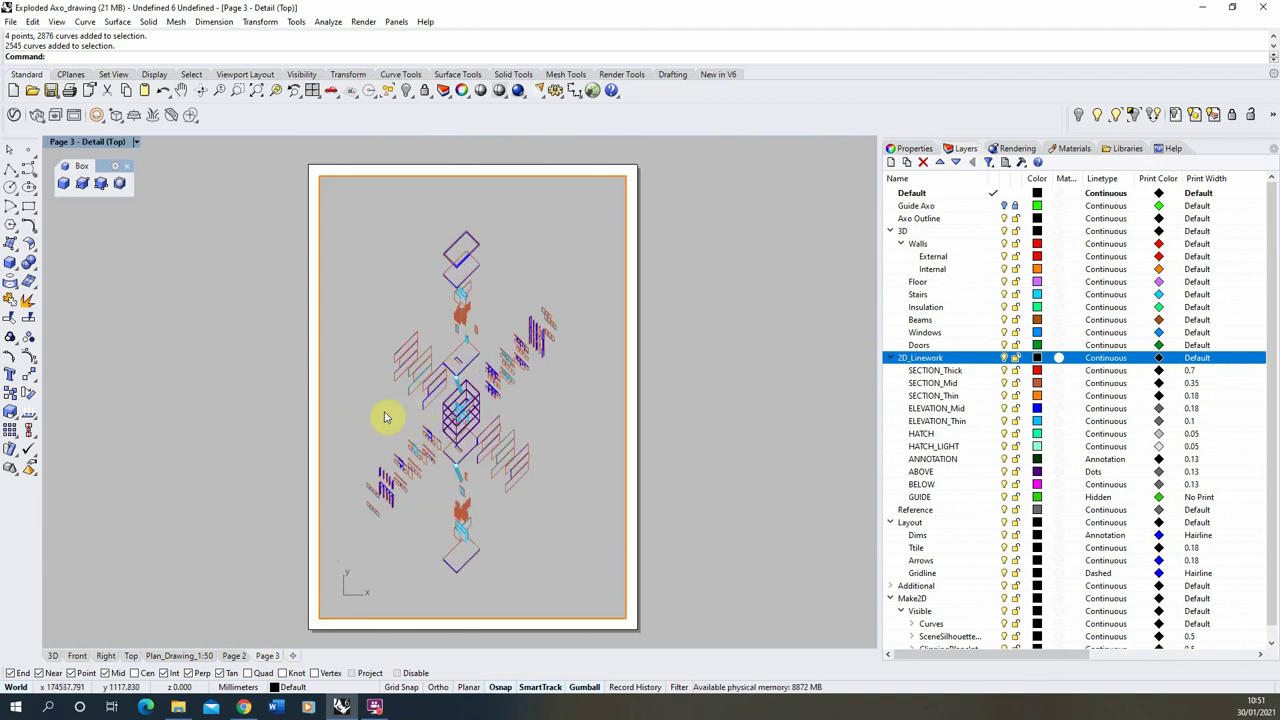
double_click(679, 375)
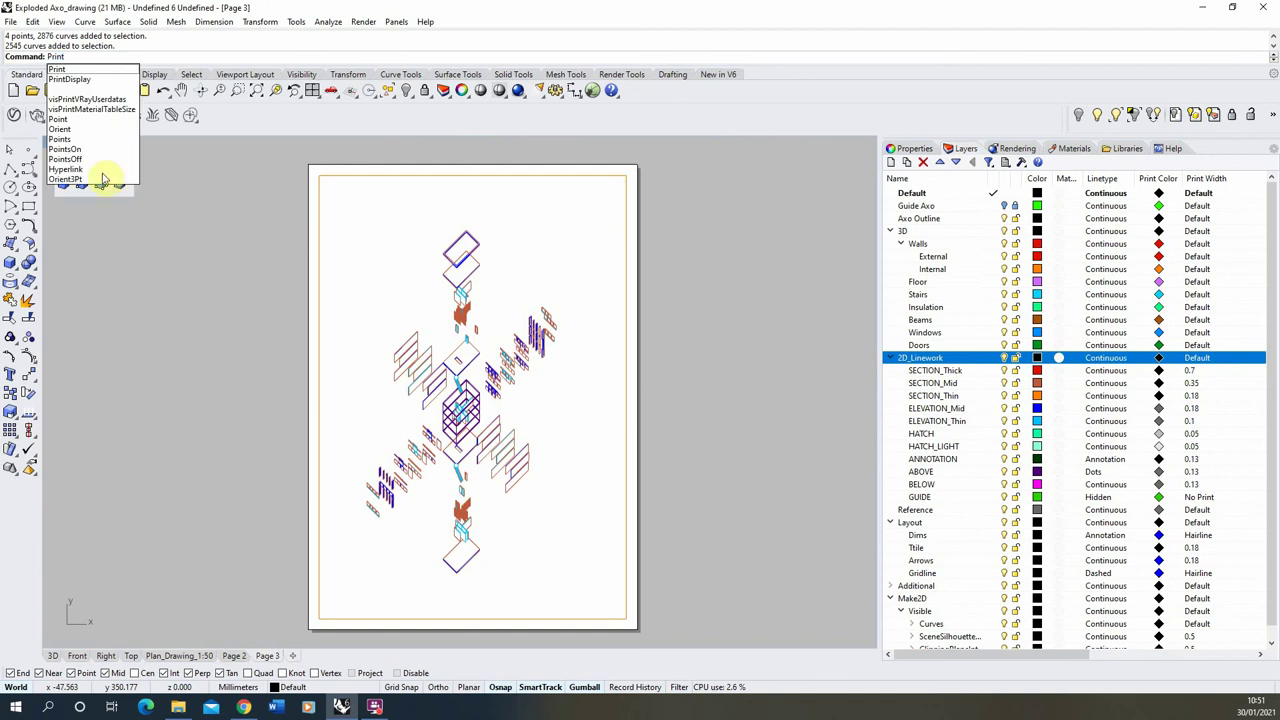
- Run PrintDisplay on the Page 3 layout and set its State to On
left_click(103, 78)
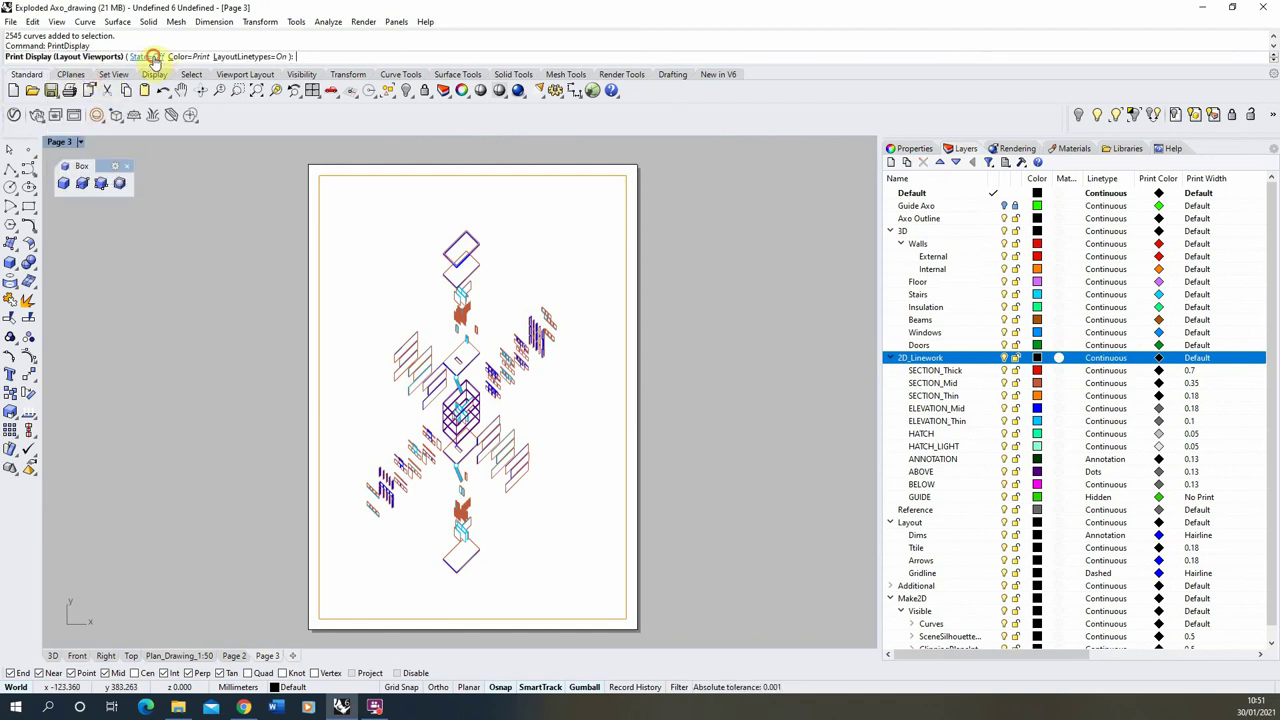
left_click(145, 57)
left_click(63, 57)
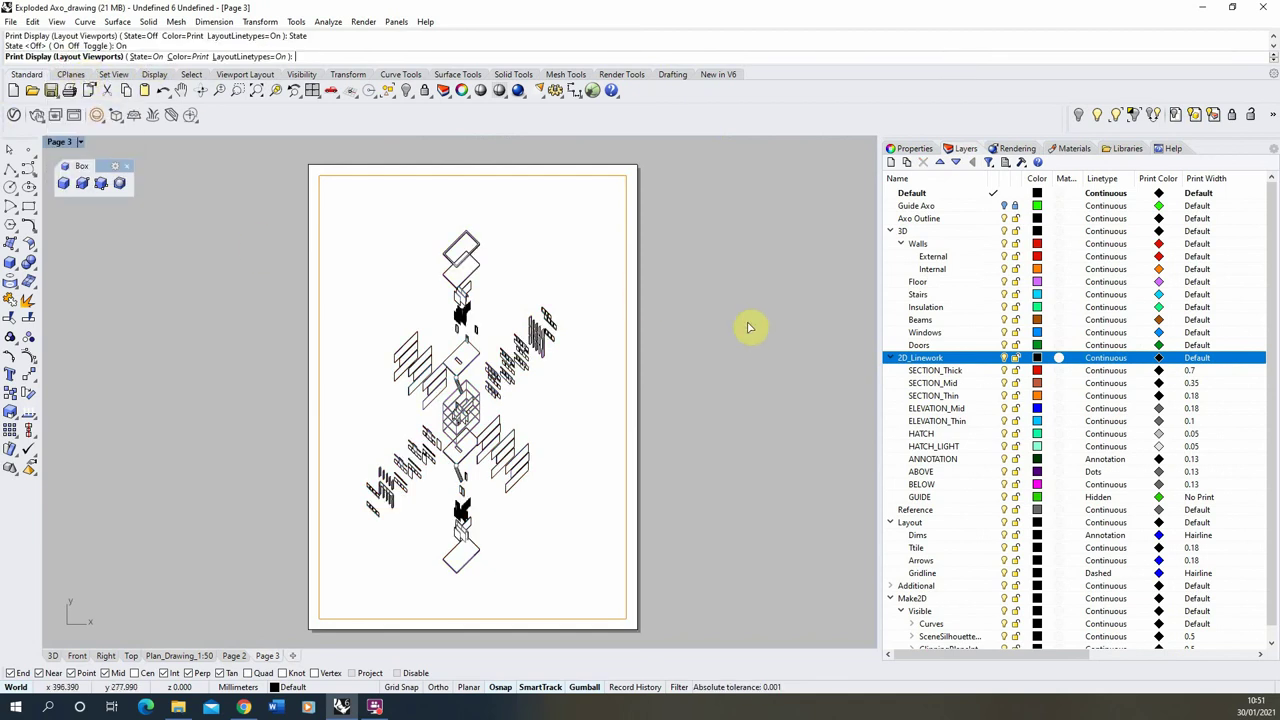
- Examine the printed line weights of the exploded axo on the Page 3 layout, both close up and across the sheet
scroll(491, 457, "up", 5)
scroll(441, 523, "down", 4)
scroll(471, 329, "up", 7)
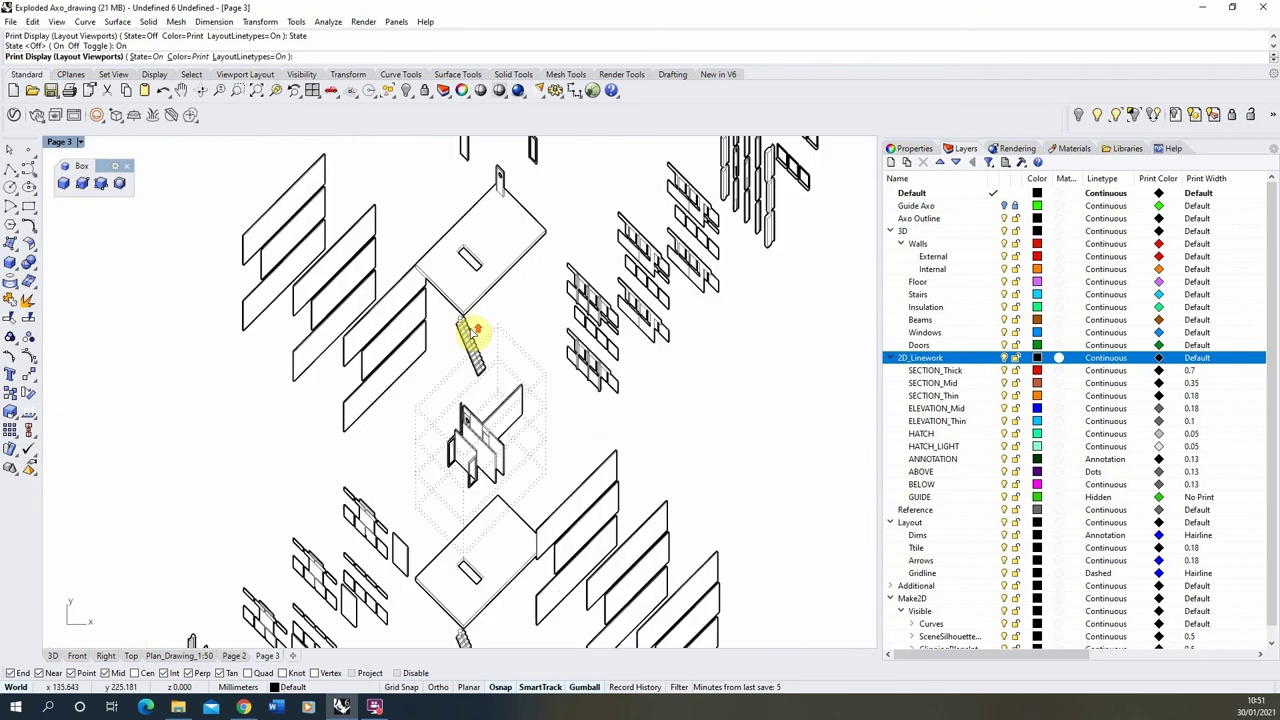
scroll(457, 386, "down", 11)
scroll(450, 378, "up", 4)
scroll(447, 375, "down", 2)
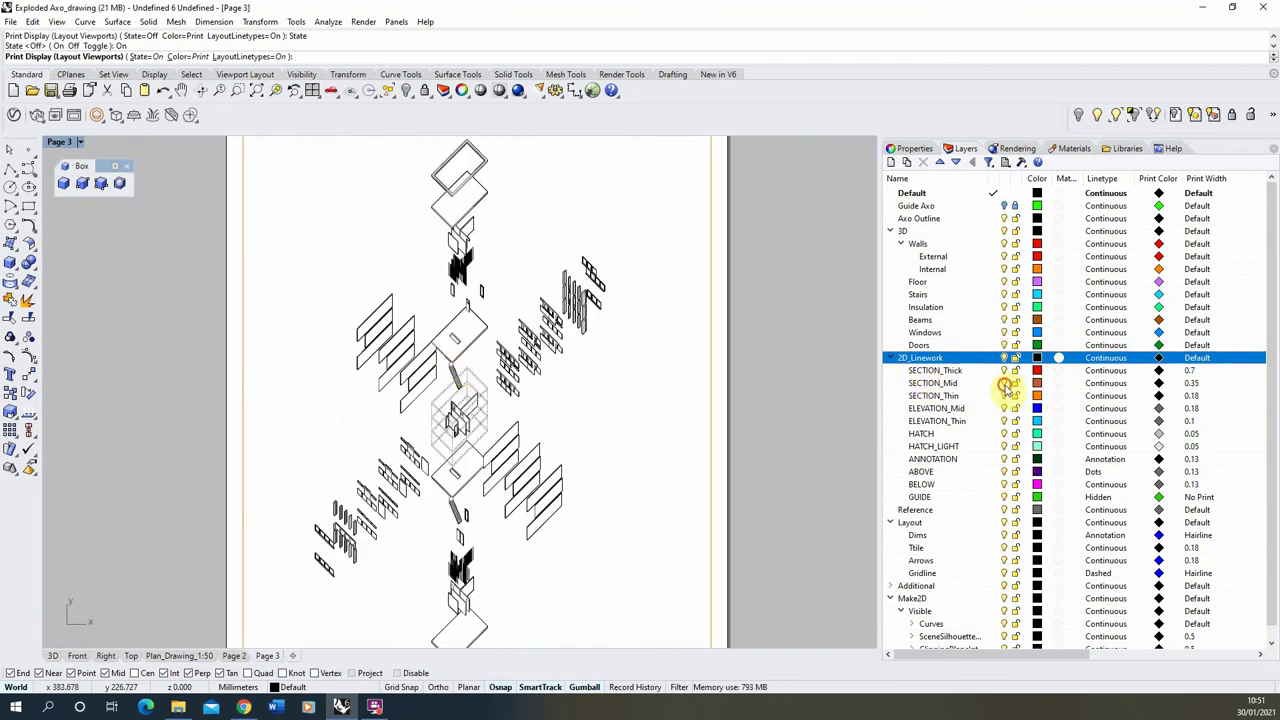
- Turn off the SECTION_Mid layer to hide the heavier silhouette lines of the exploded axo
left_click(1005, 385)
scroll(491, 420, "up", 4)
scroll(537, 477, "down", 3)
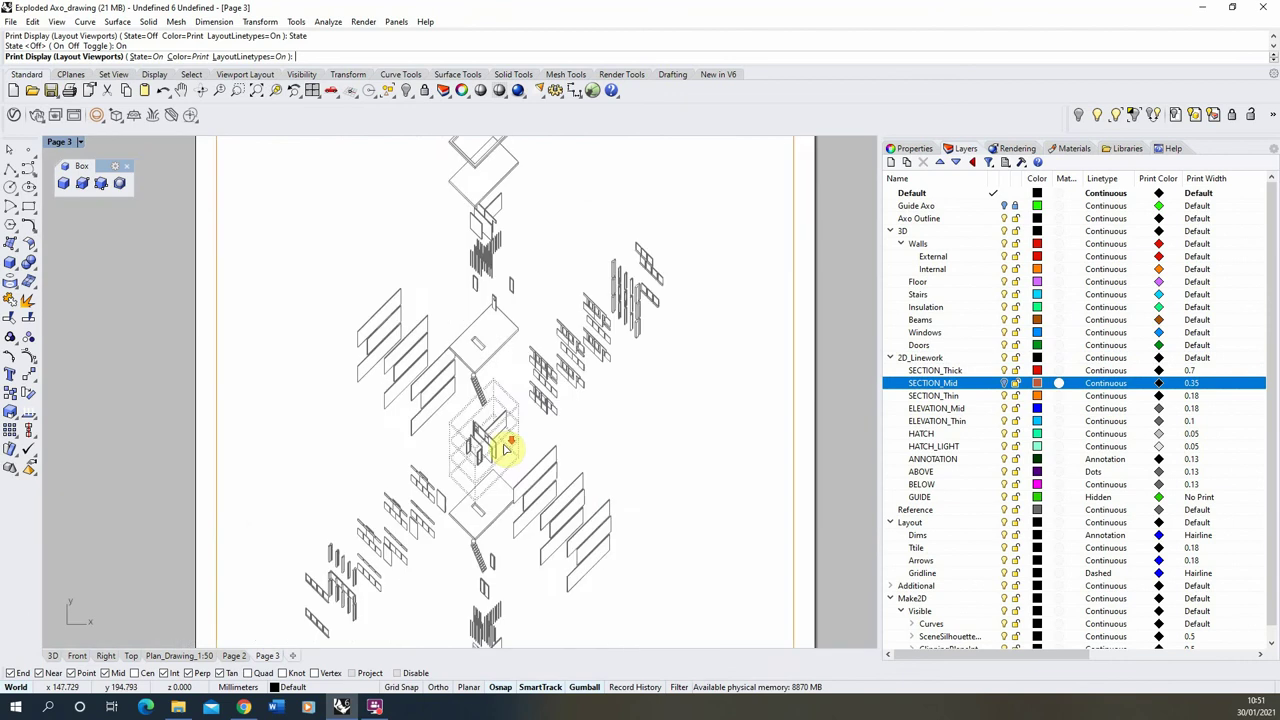
- Examine how the exploded axo reads on the sheet with only its thinner linework showing
scroll(505, 449, "down", 2)
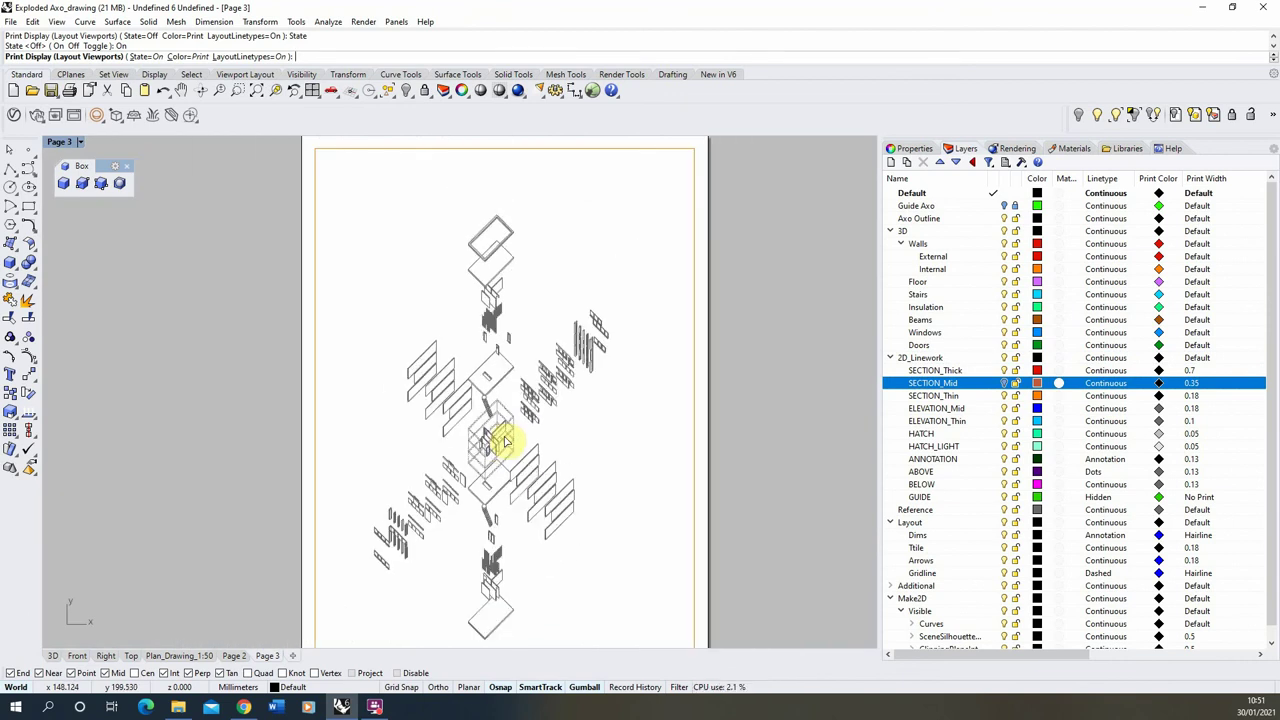
scroll(493, 418, "up", 4)
scroll(449, 366, "down", 4)
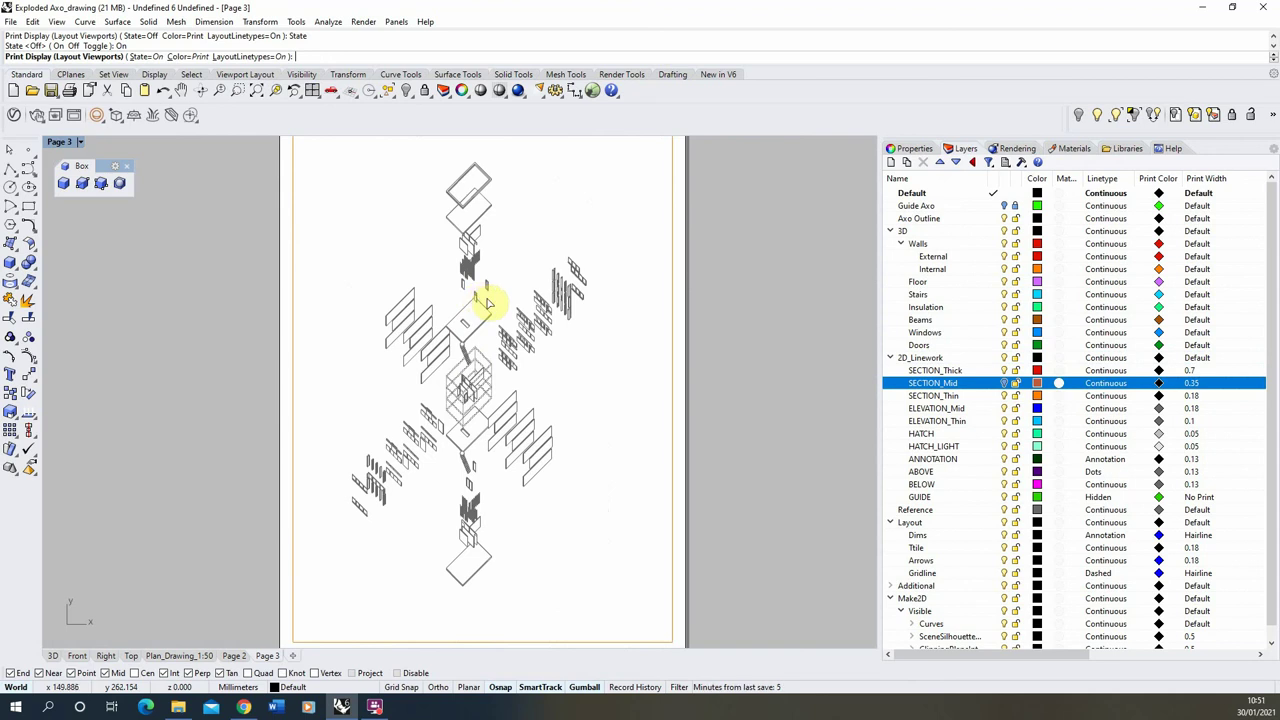
scroll(487, 295, "up", 2)
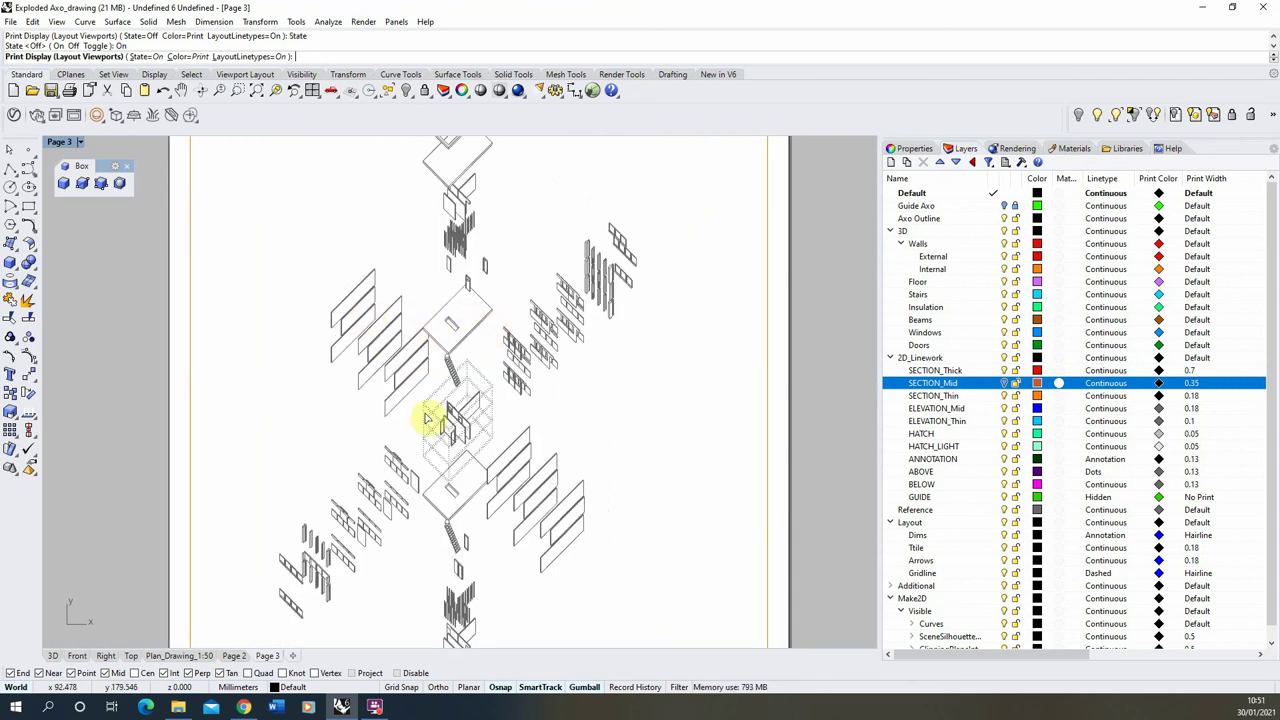
scroll(420, 335, "down", 1)
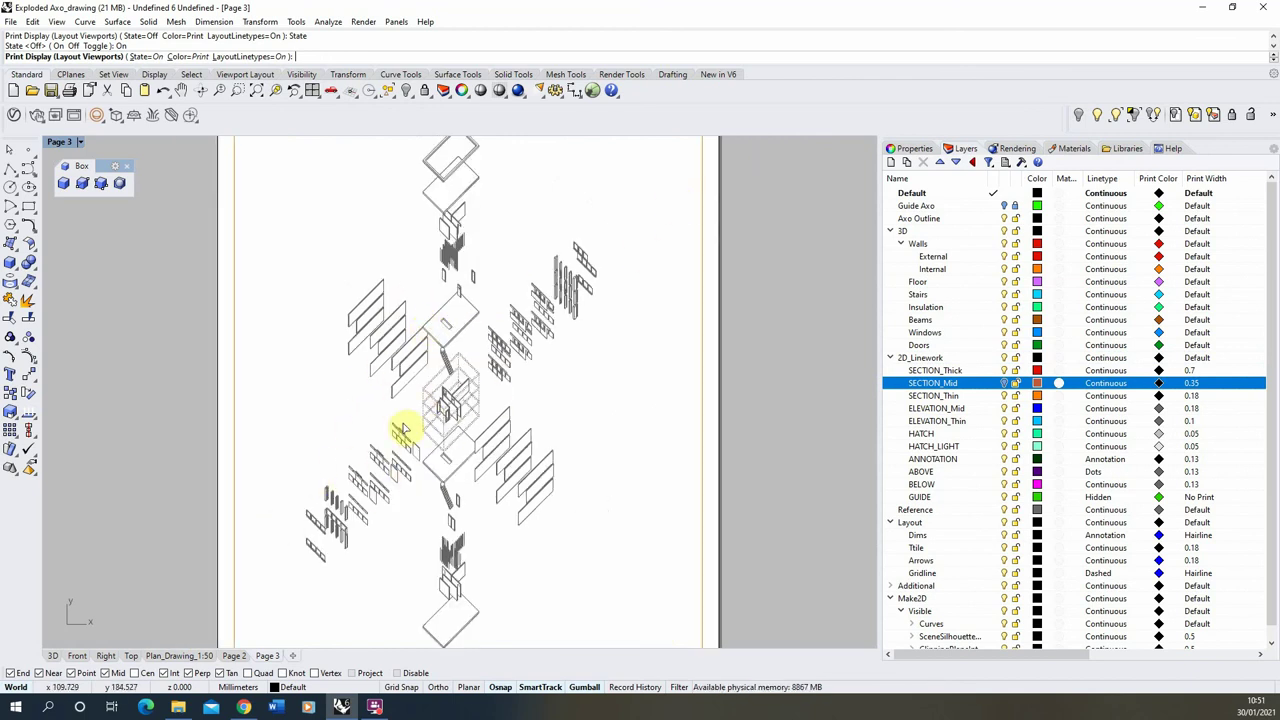
scroll(545, 345, "down", 1)
scroll(408, 370, "up", 2)
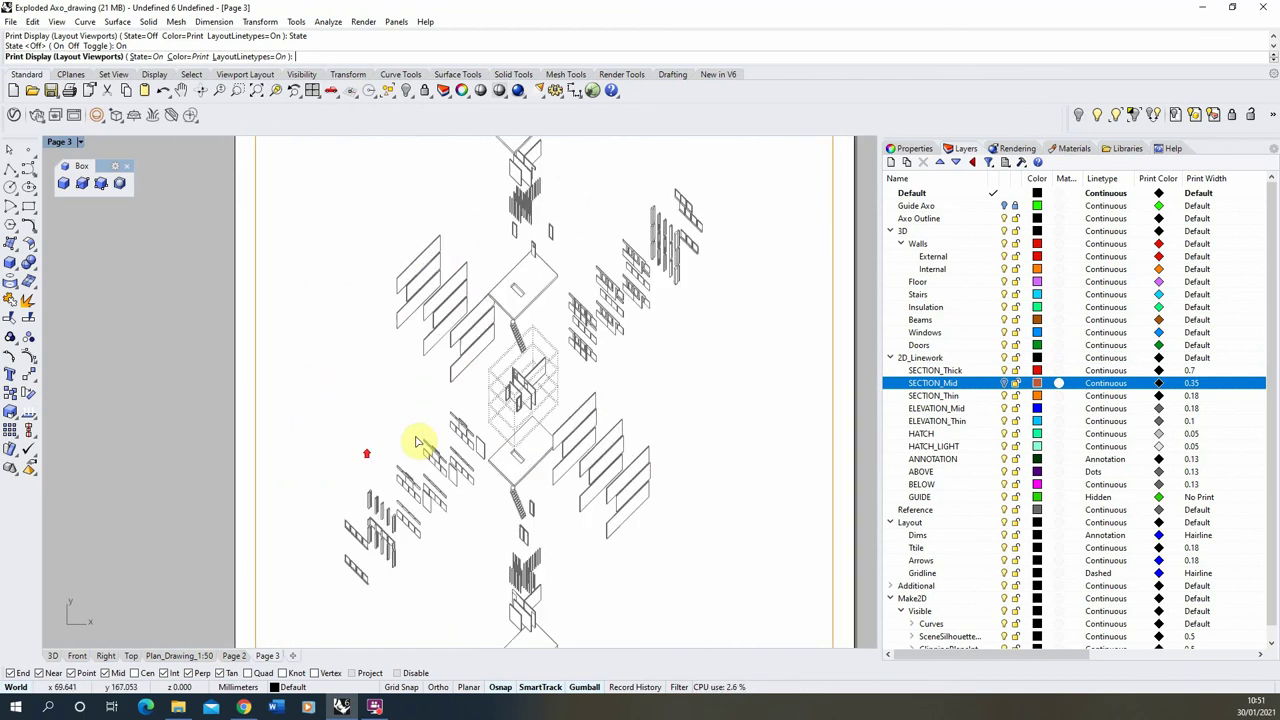
scroll(444, 393, "down", 2)
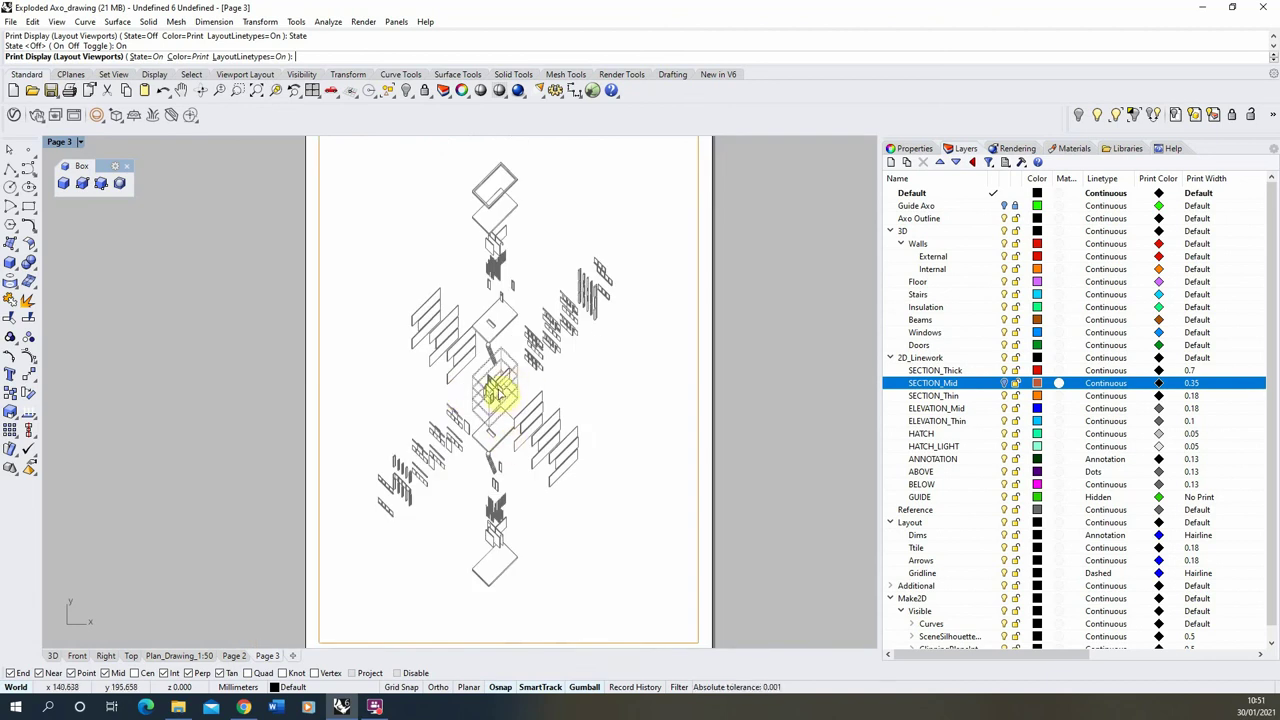
scroll(580, 286, "up", 3)
scroll(545, 366, "down", 2)
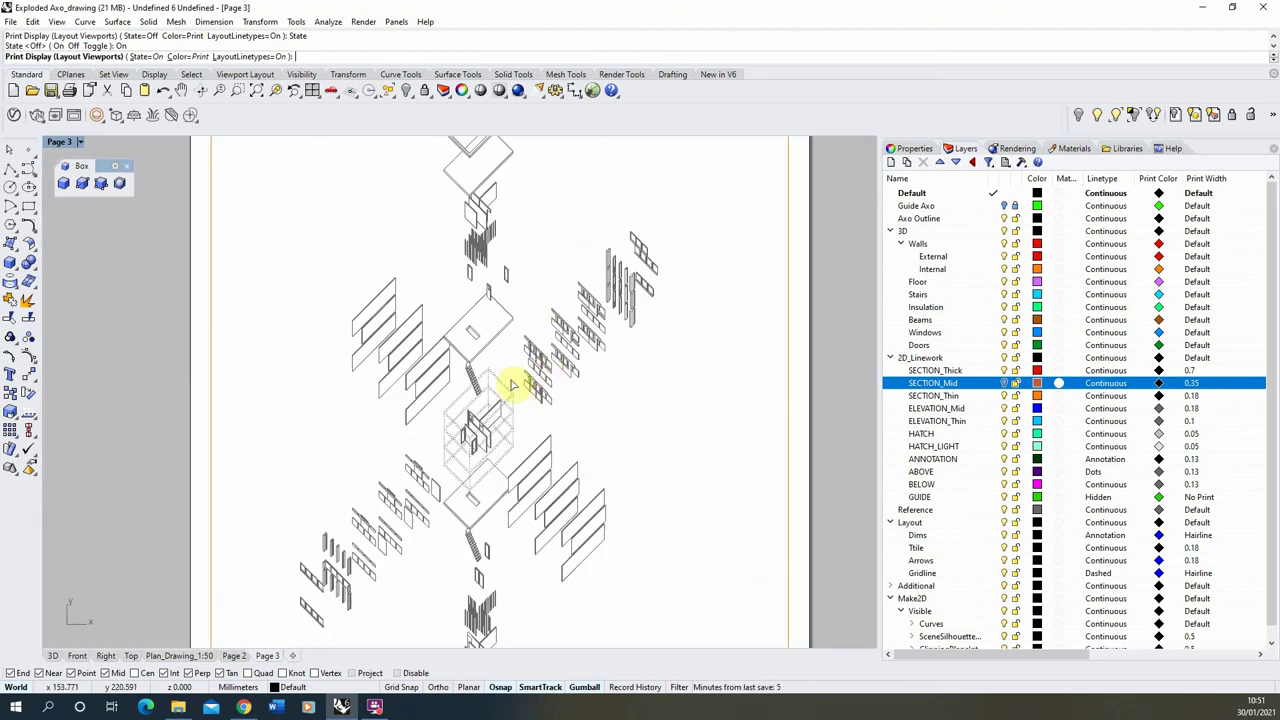
scroll(510, 383, "down", 1)
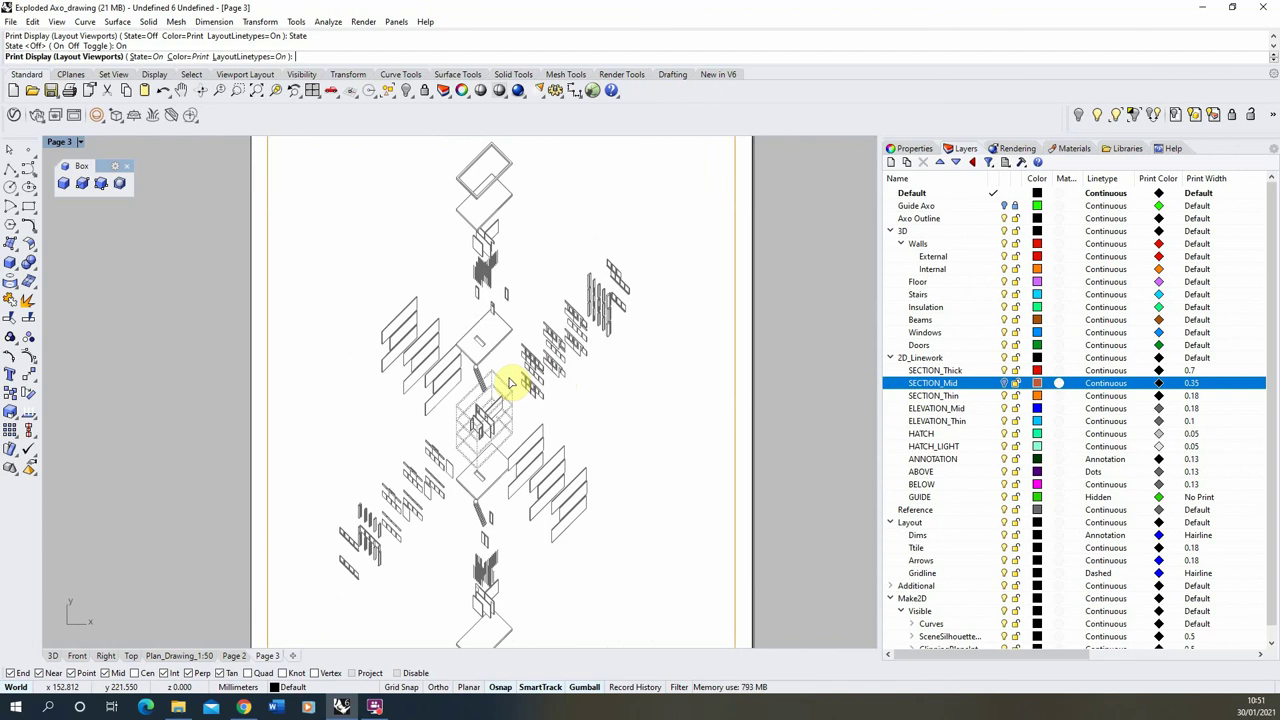